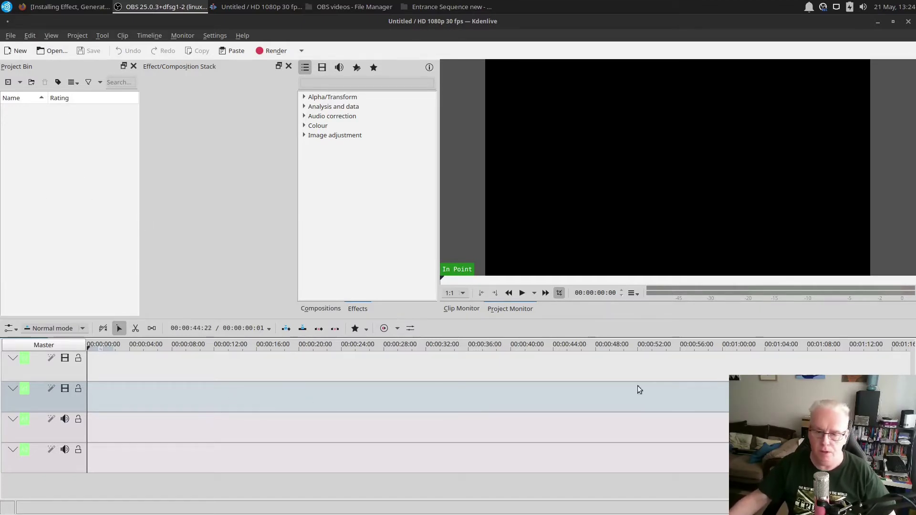
{"action": "scroll", "coordinate": [708, 403], "scroll_direction": "down", "scroll_amount": 5, "text": "ctrl"}
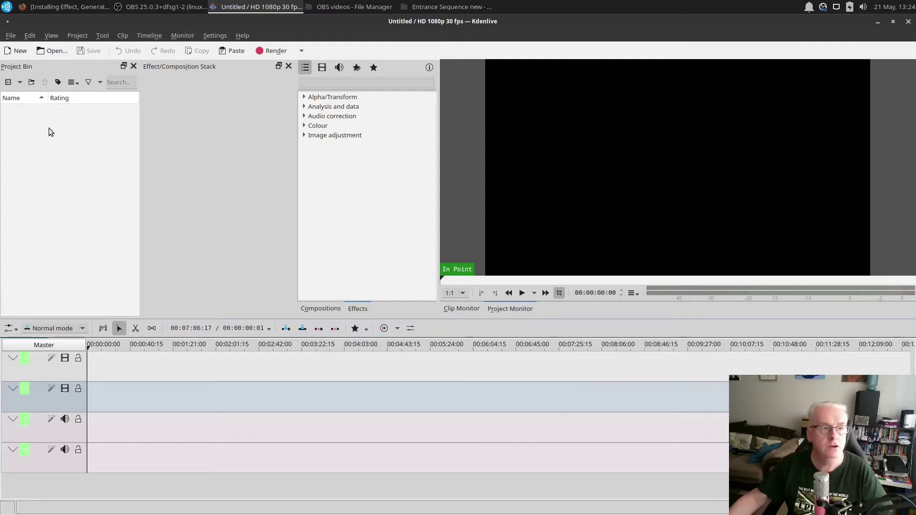
{"action": "left_click", "coordinate": [56, 53]}
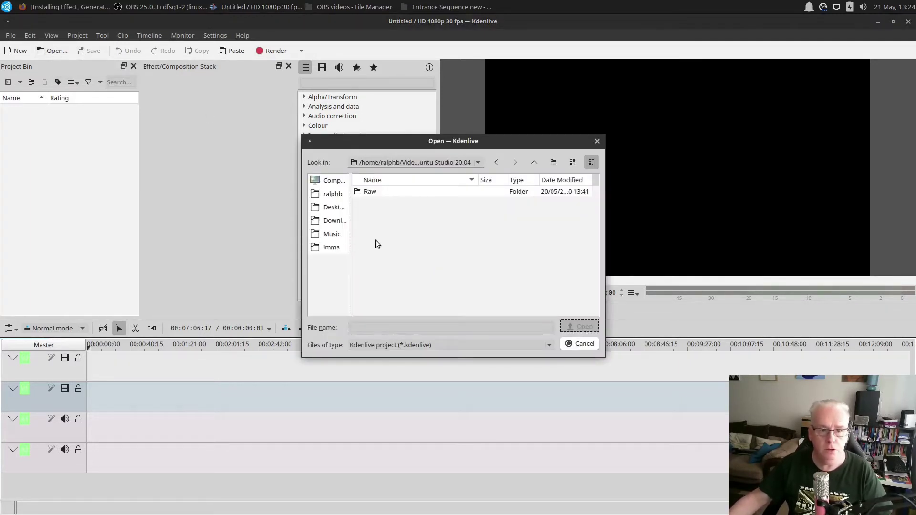
{"action": "left_click", "coordinate": [333, 193]}
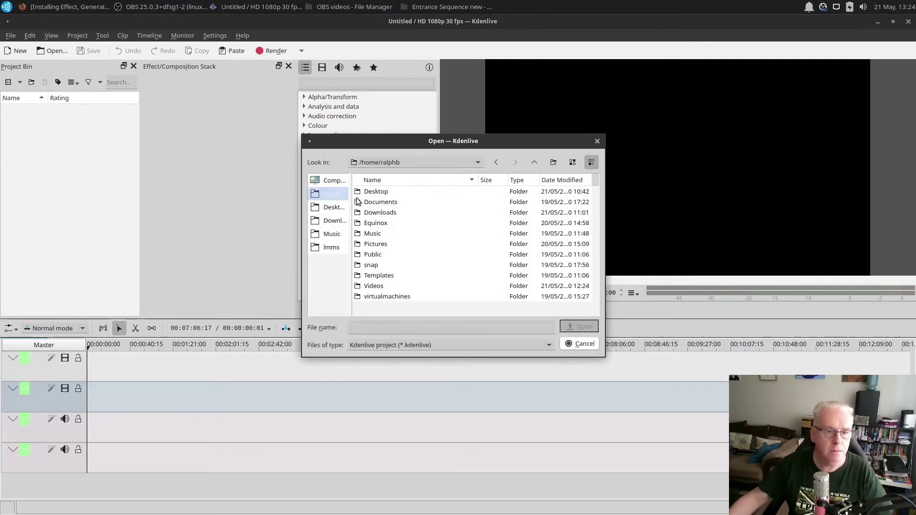
{"action": "left_click", "coordinate": [376, 224]}
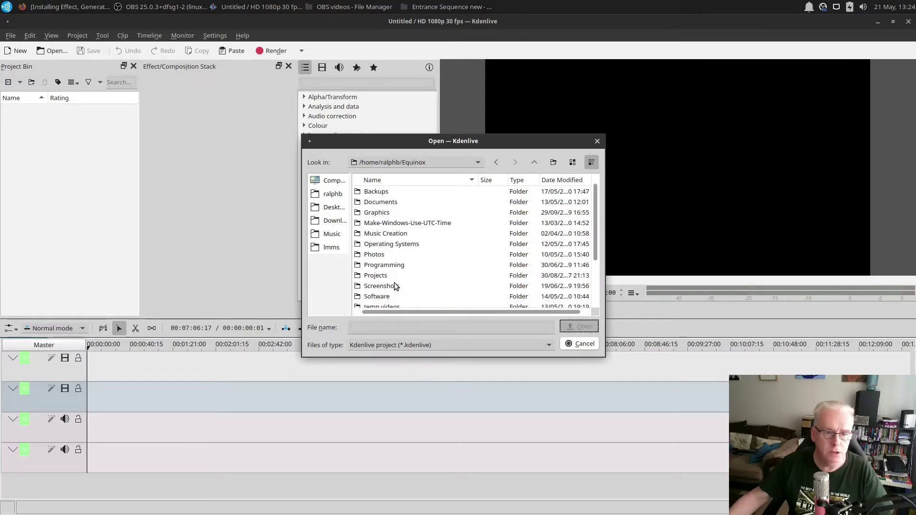
{"action": "scroll", "coordinate": [394, 286], "scroll_direction": "down", "scroll_amount": 2}
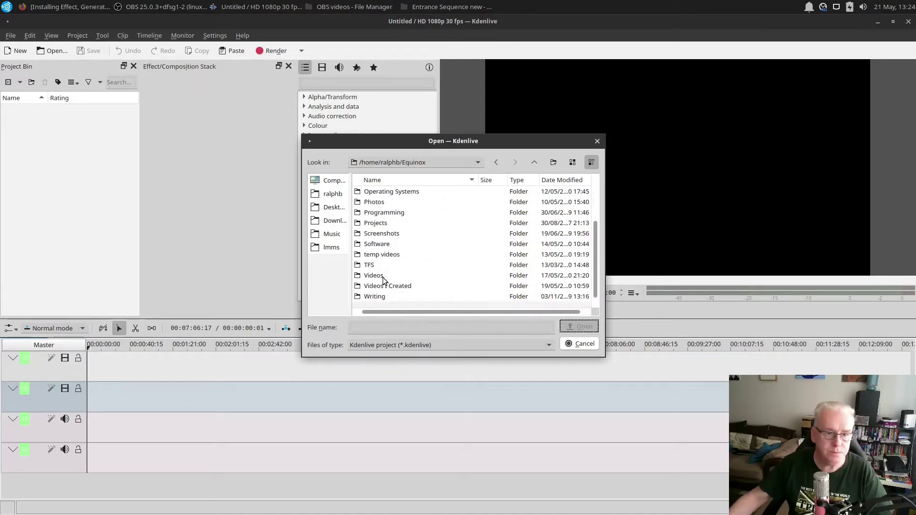
{"action": "left_click", "coordinate": [388, 286]}
{"action": "left_click", "coordinate": [389, 276]}
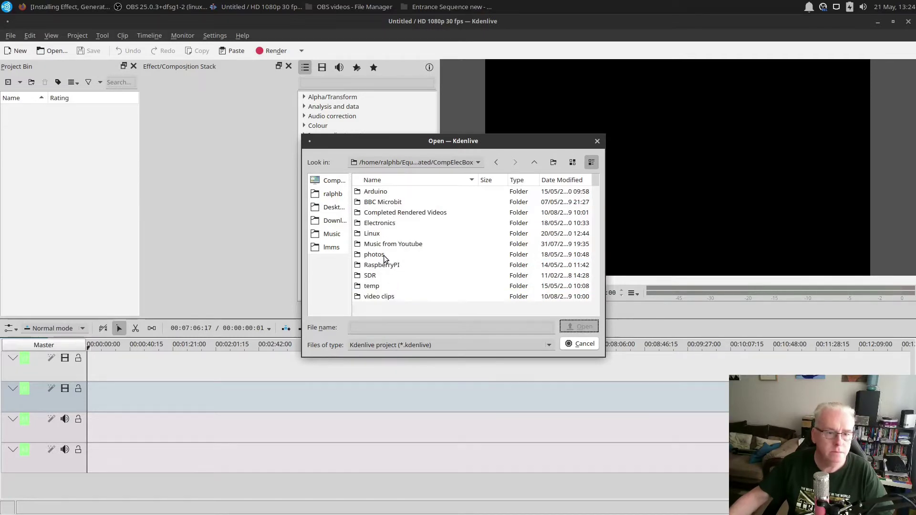
{"action": "left_click", "coordinate": [376, 296]}
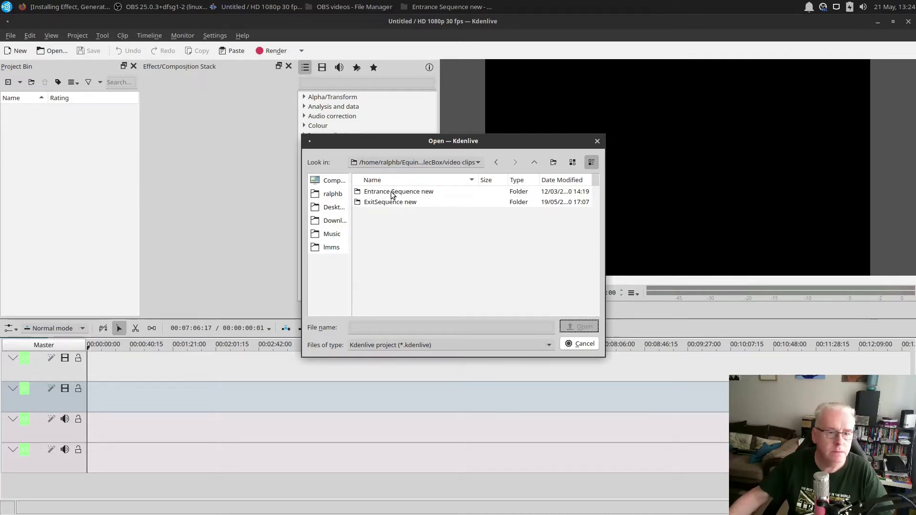
{"action": "left_click", "coordinate": [391, 192]}
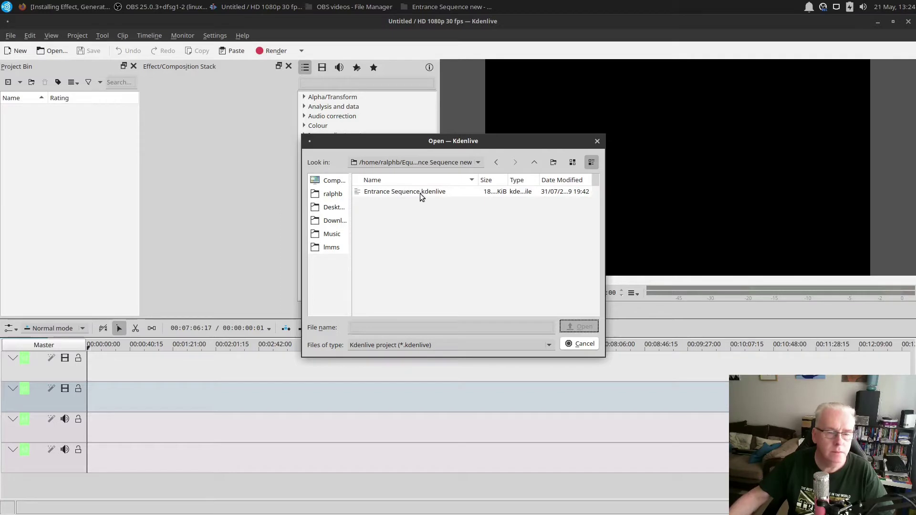
{"action": "left_click", "coordinate": [581, 343]}
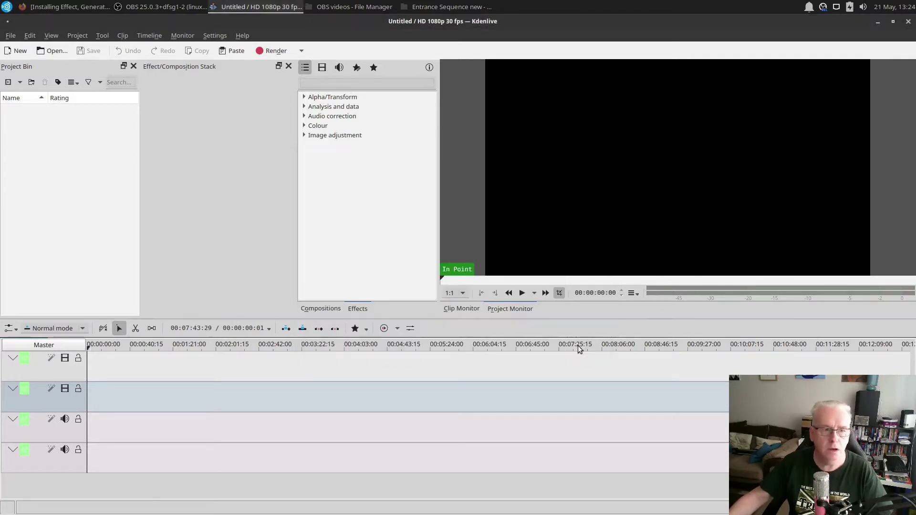
Create a new folder in the project bin and clear its default name.
{"action": "left_click", "coordinate": [32, 82]}
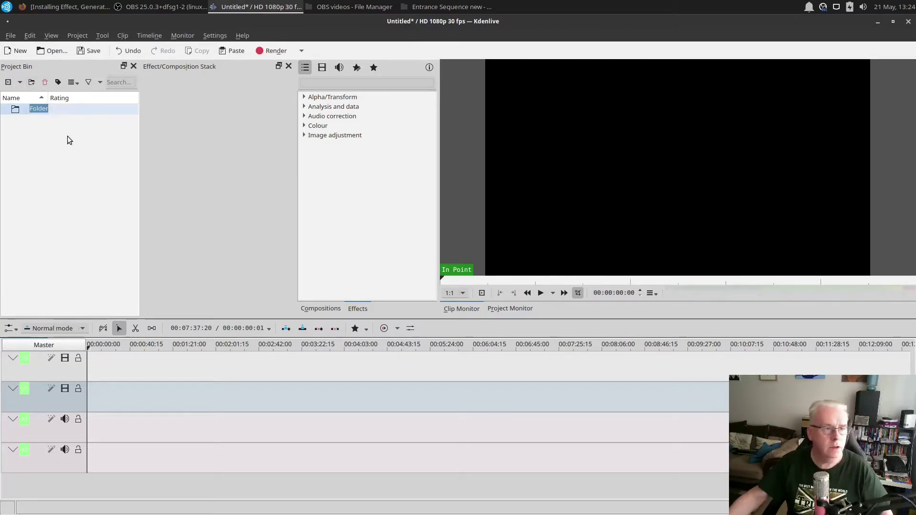
{"action": "key", "text": "BackSpace"}
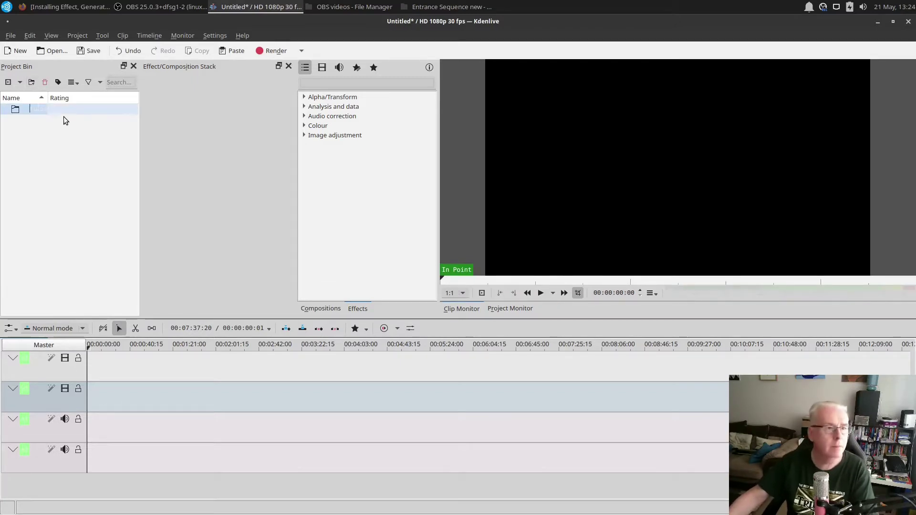
Import EntranceSequence.mp4 from CompElecBox/video clips/Entrance Sequence new in Videos I Created, declining the switch to the clip's 25 fps profile.
{"action": "left_click", "coordinate": [8, 82]}
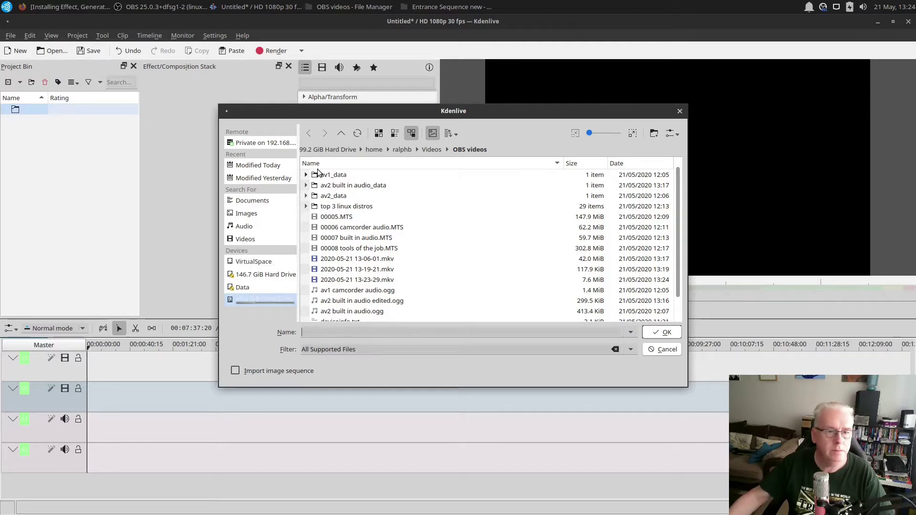
{"action": "left_click", "coordinate": [402, 151]}
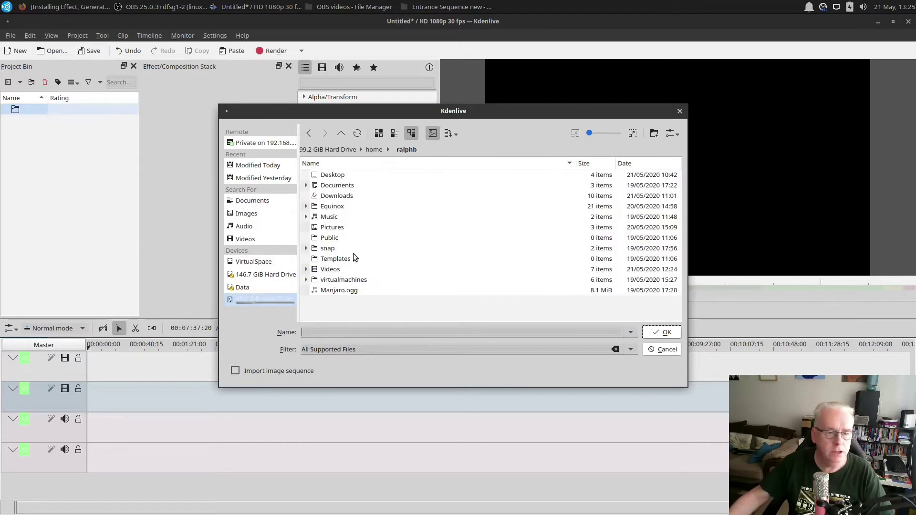
{"action": "double_click", "coordinate": [333, 209]}
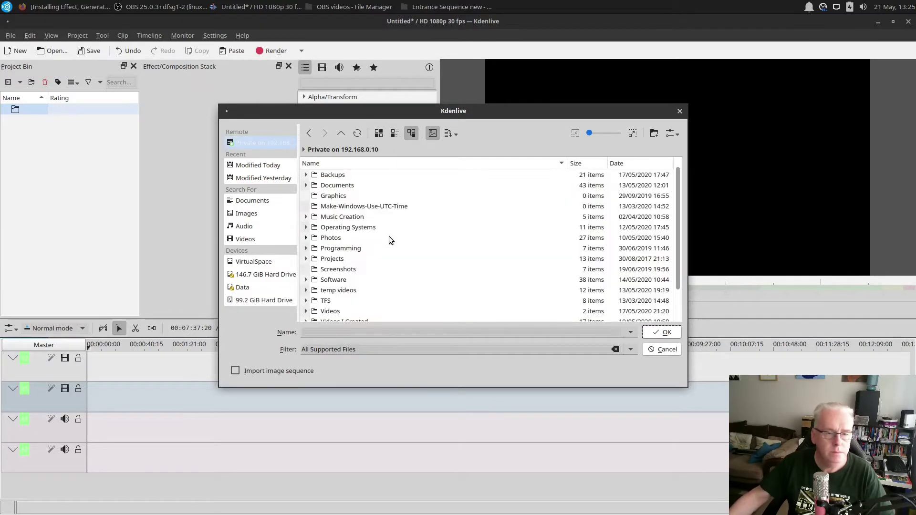
{"action": "scroll", "coordinate": [388, 236], "scroll_direction": "down", "scroll_amount": 1}
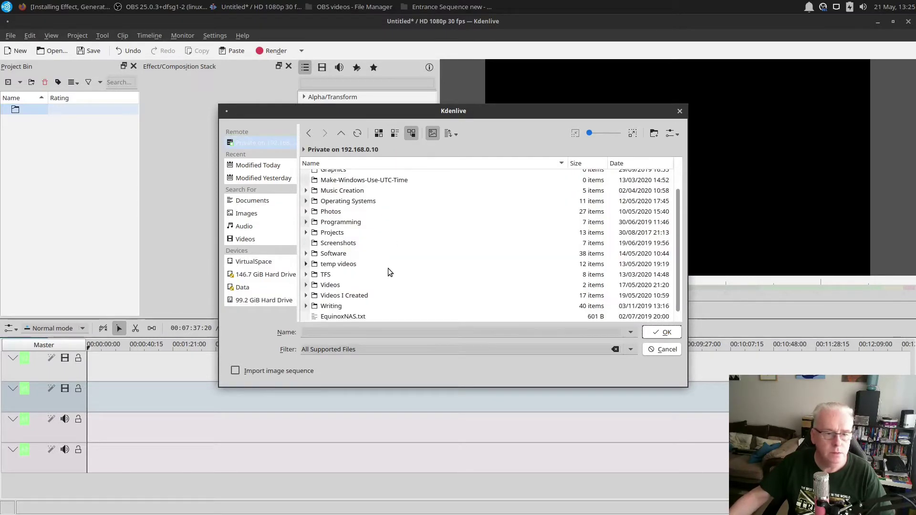
{"action": "double_click", "coordinate": [360, 297]}
{"action": "left_click", "coordinate": [342, 262]}
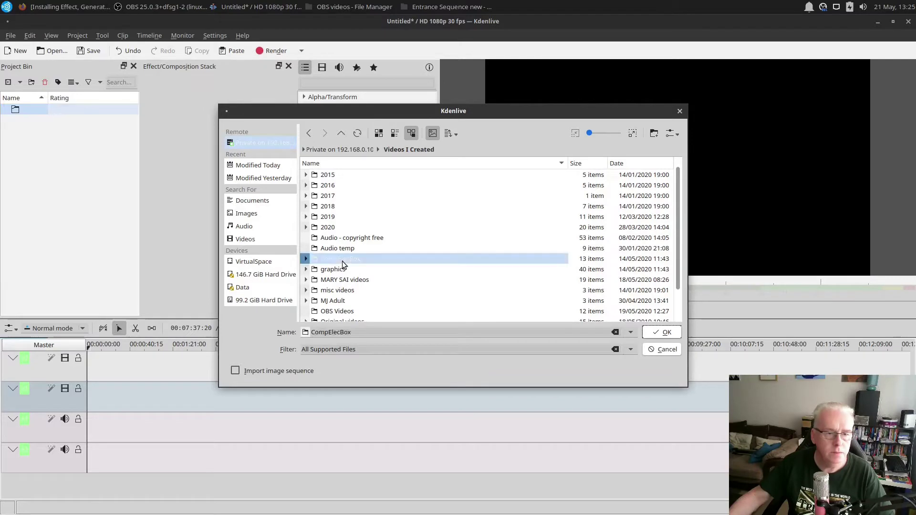
{"action": "double_click", "coordinate": [342, 262]}
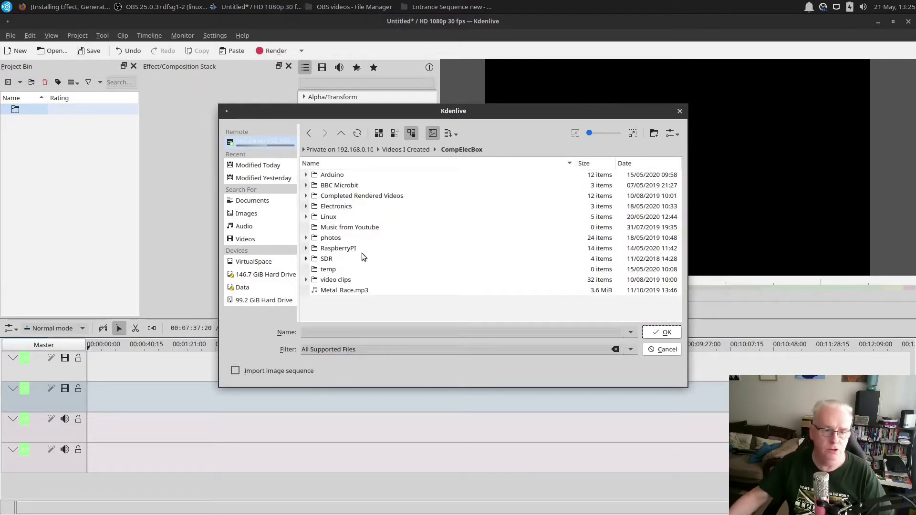
{"action": "double_click", "coordinate": [342, 280]}
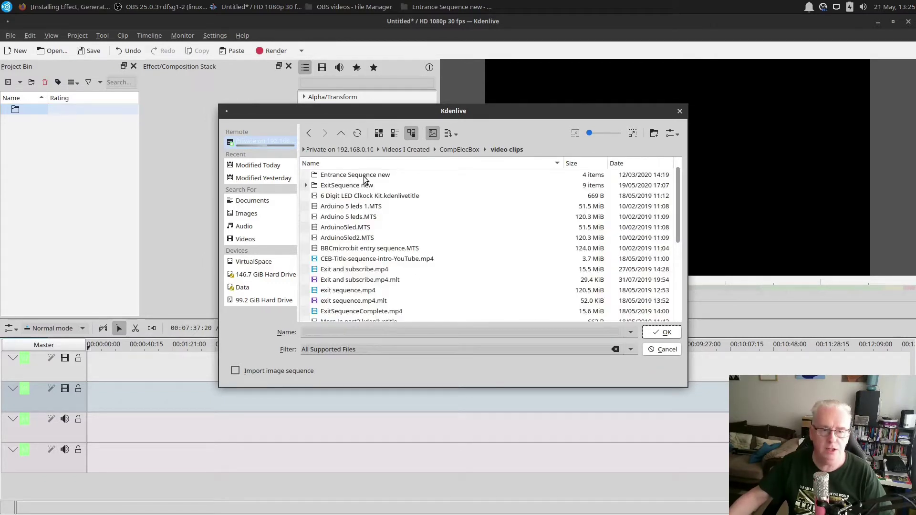
{"action": "double_click", "coordinate": [363, 176]}
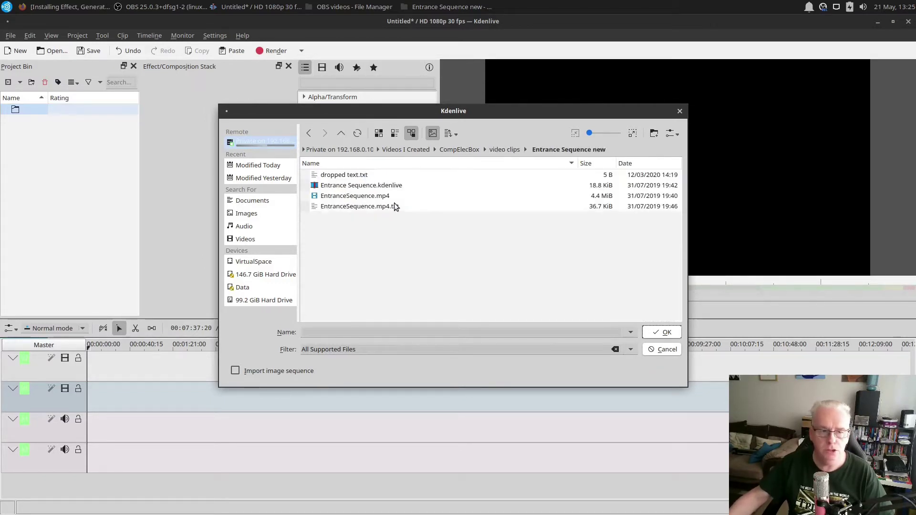
{"action": "left_click", "coordinate": [367, 200]}
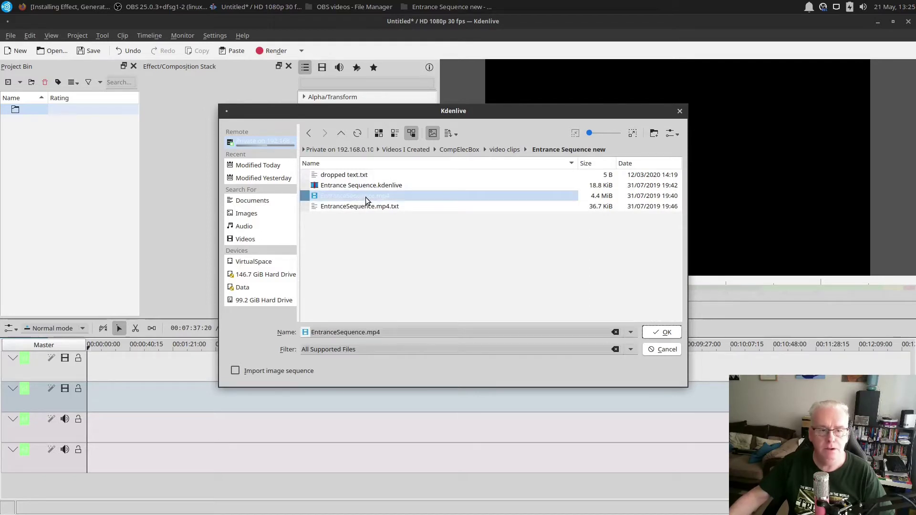
{"action": "left_click", "coordinate": [652, 332]}
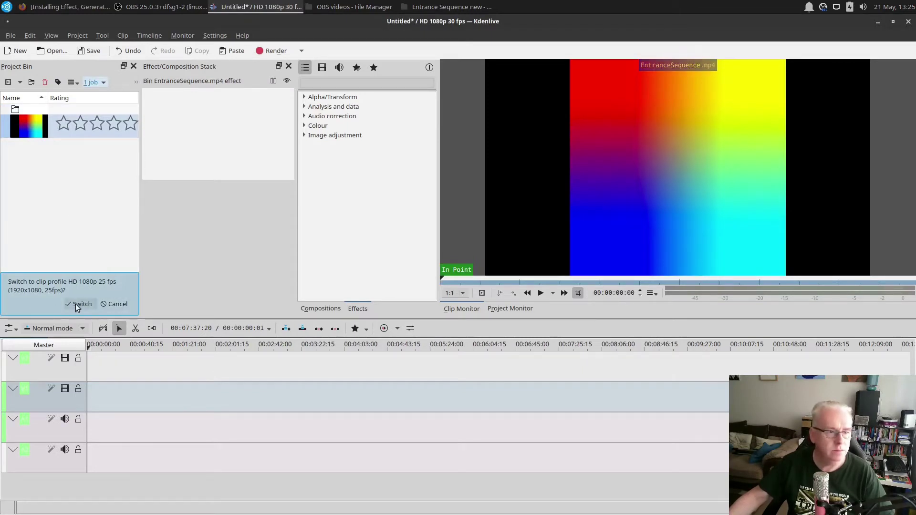
{"action": "left_click", "coordinate": [110, 304]}
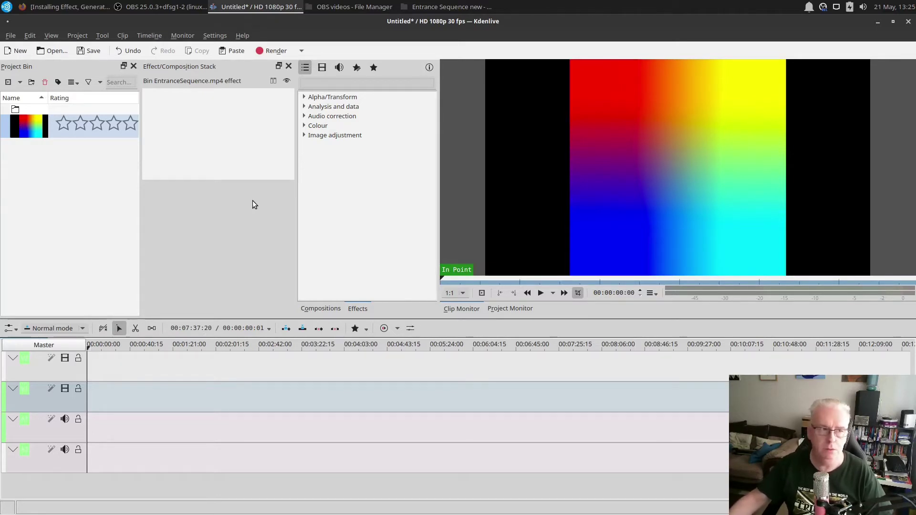
Import "ExitSequence_subscribe etc.mp4" from the ExitSequence new folder into the project bin.
{"action": "left_click", "coordinate": [8, 83]}
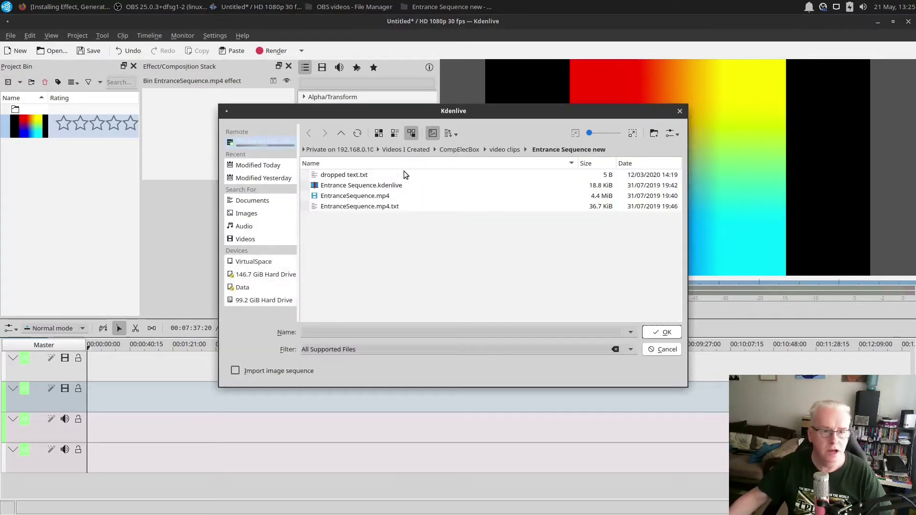
{"action": "left_click", "coordinate": [508, 150]}
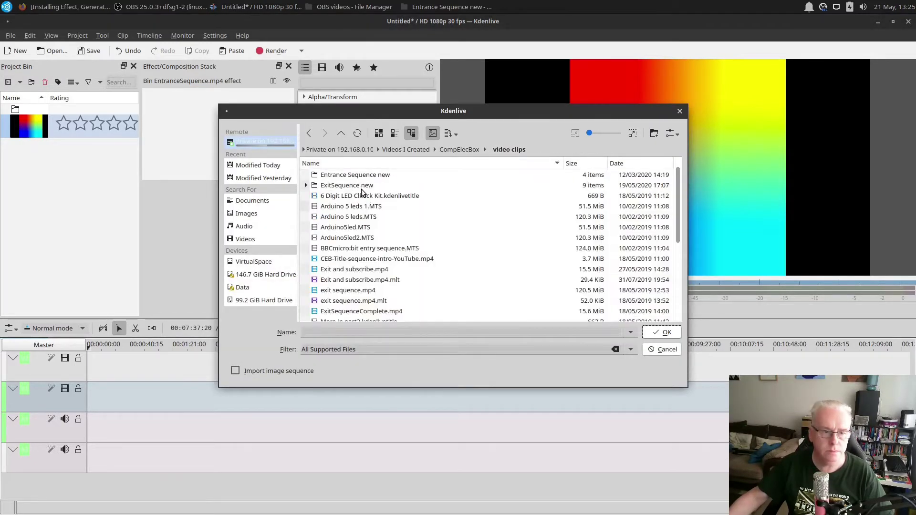
{"action": "double_click", "coordinate": [363, 186]}
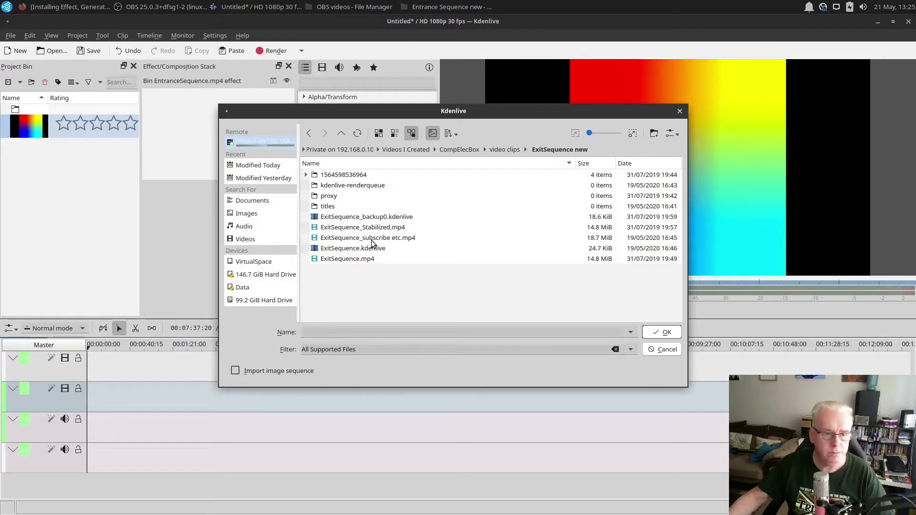
{"action": "double_click", "coordinate": [371, 238]}
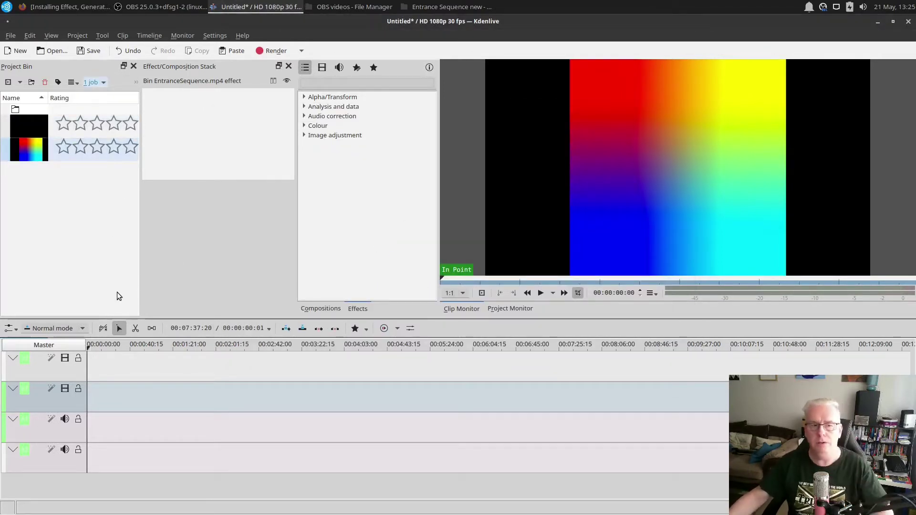
{"action": "left_click", "coordinate": [8, 82]}
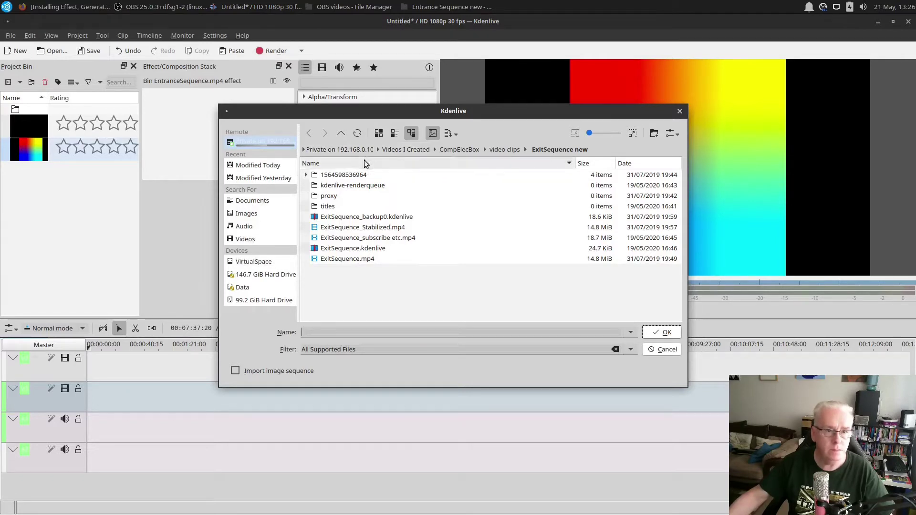
{"action": "left_click", "coordinate": [245, 239]}
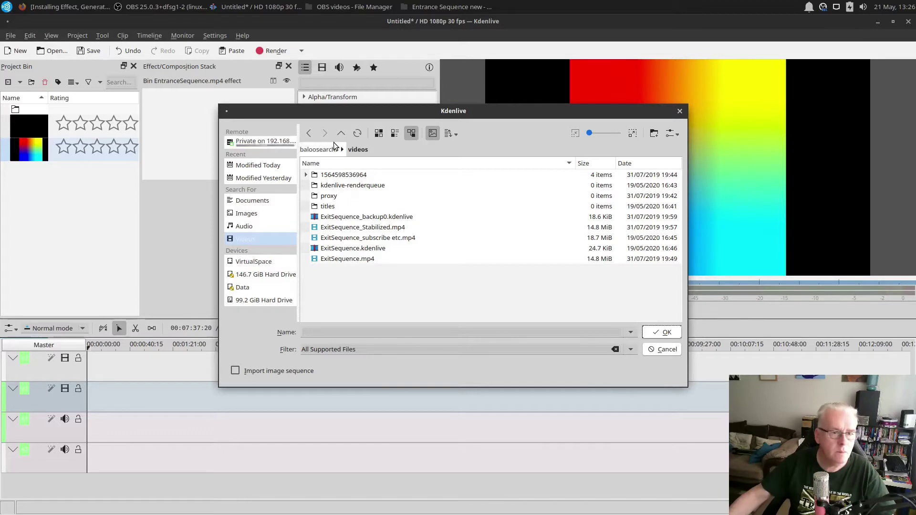
{"action": "left_click", "coordinate": [286, 143]}
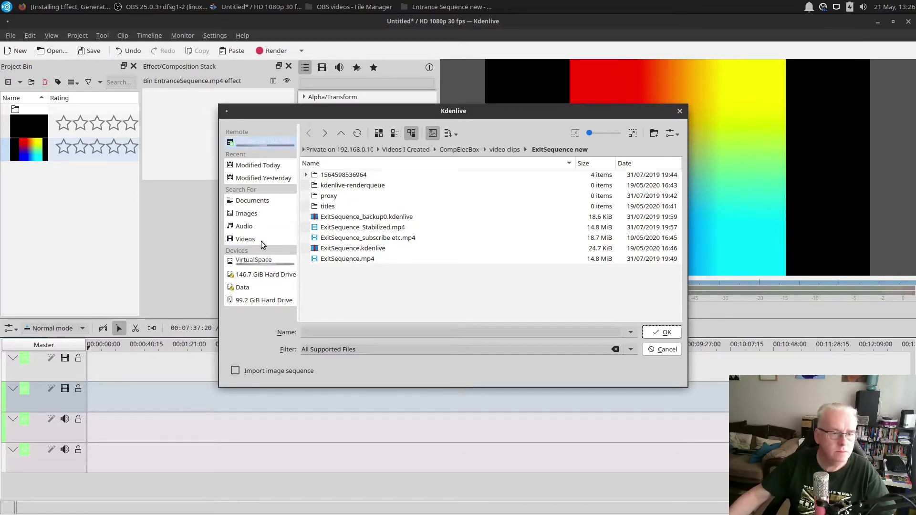
{"action": "left_click", "coordinate": [245, 200]}
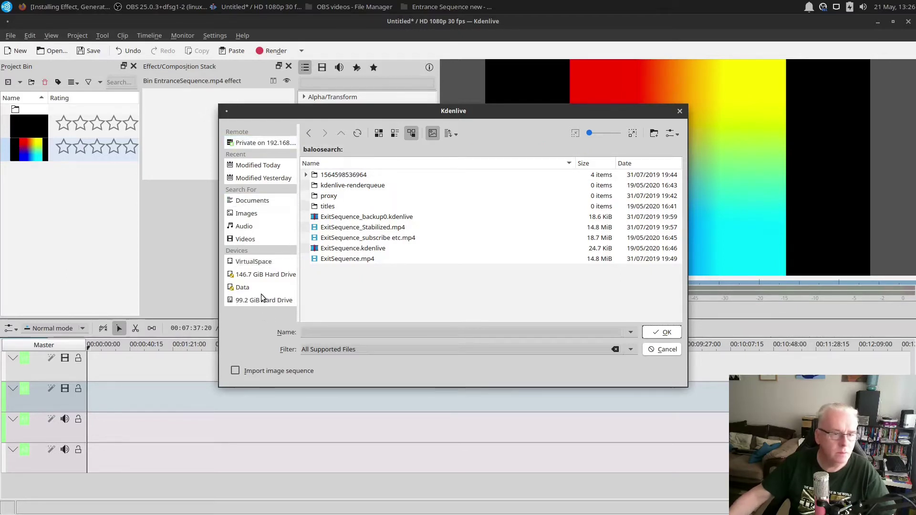
{"action": "left_click", "coordinate": [631, 332]}
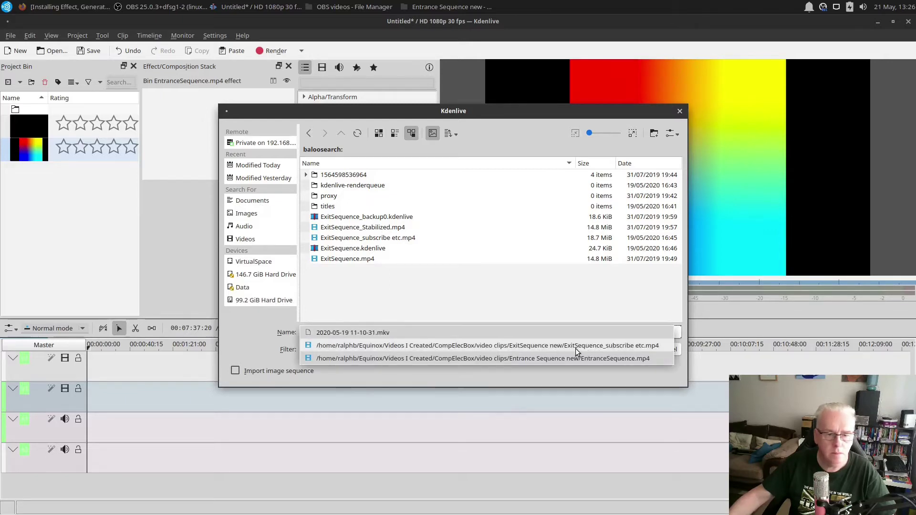
{"action": "left_click", "coordinate": [441, 332]}
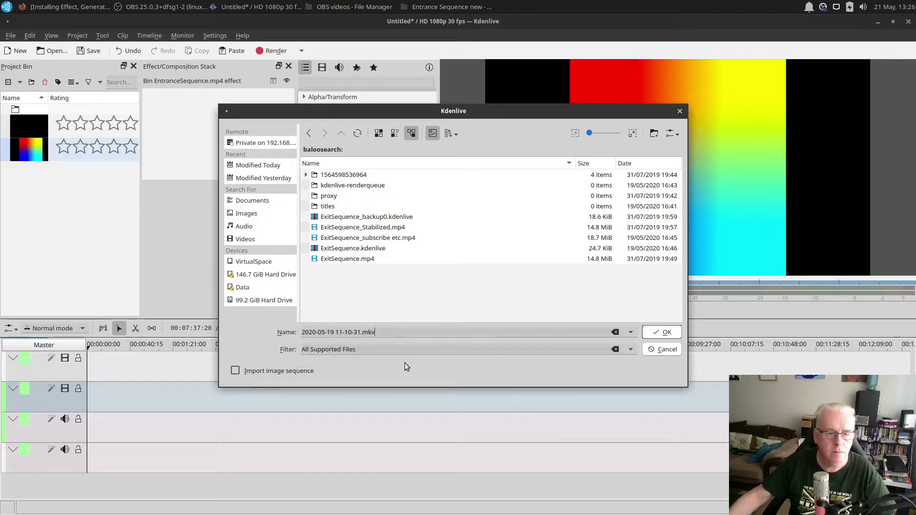
{"action": "left_click", "coordinate": [661, 333]}
{"action": "left_click", "coordinate": [474, 253]}
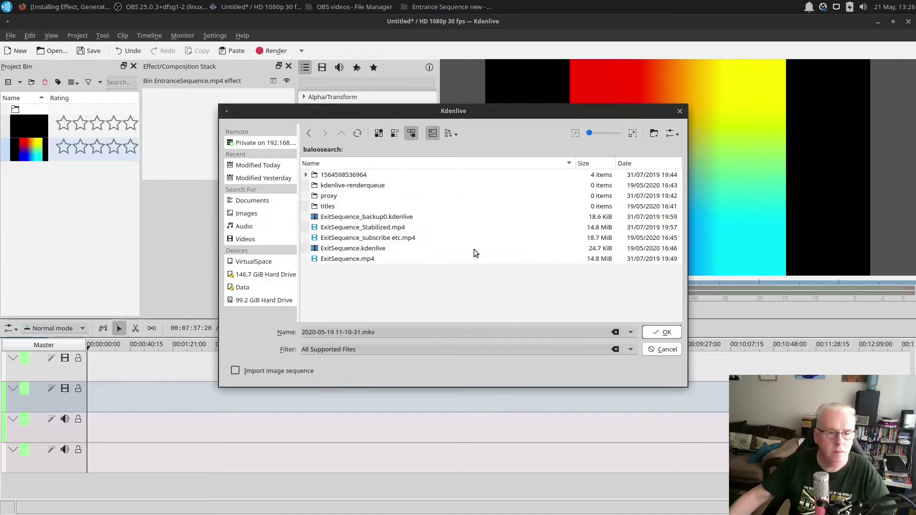
{"action": "left_click", "coordinate": [360, 149]}
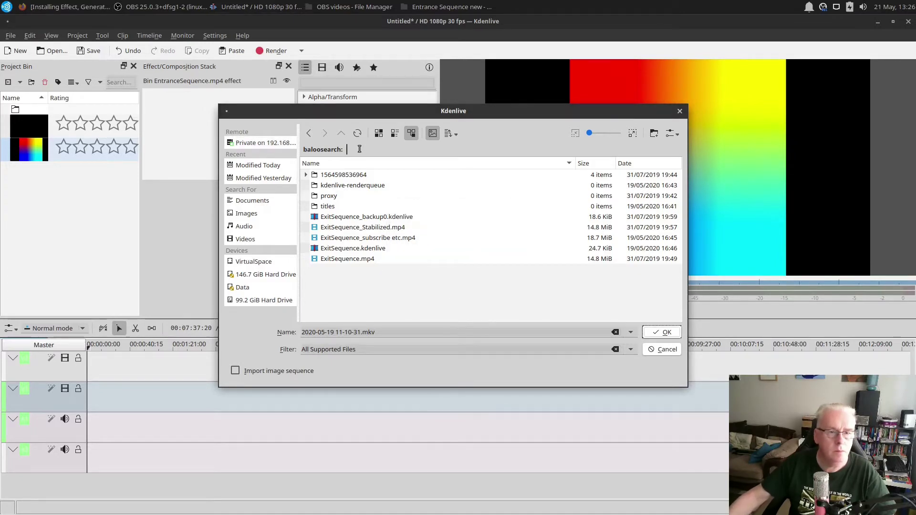
{"action": "left_click", "coordinate": [286, 142]}
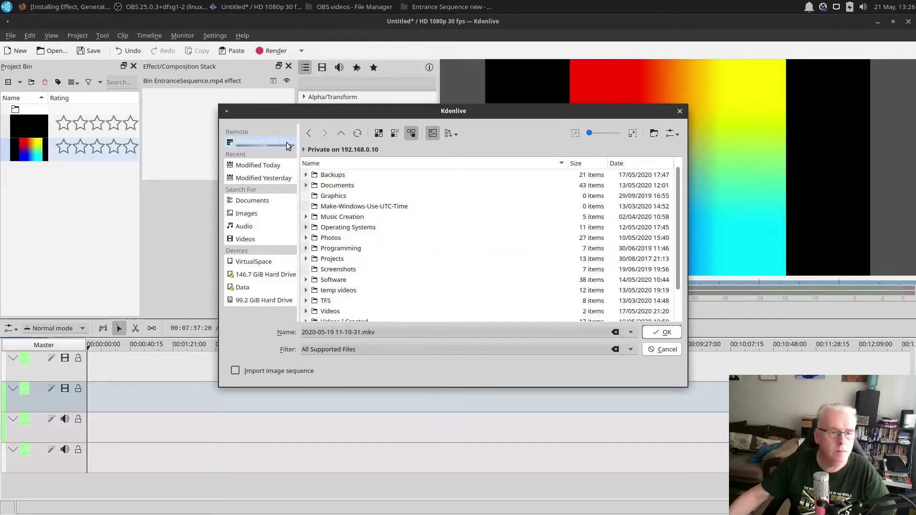
{"action": "right_click", "coordinate": [234, 143]}
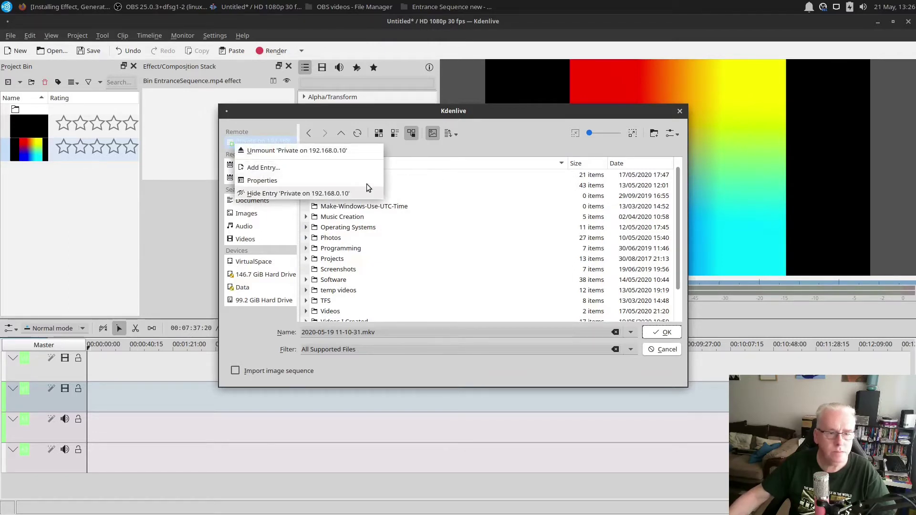
{"action": "left_click", "coordinate": [342, 197]}
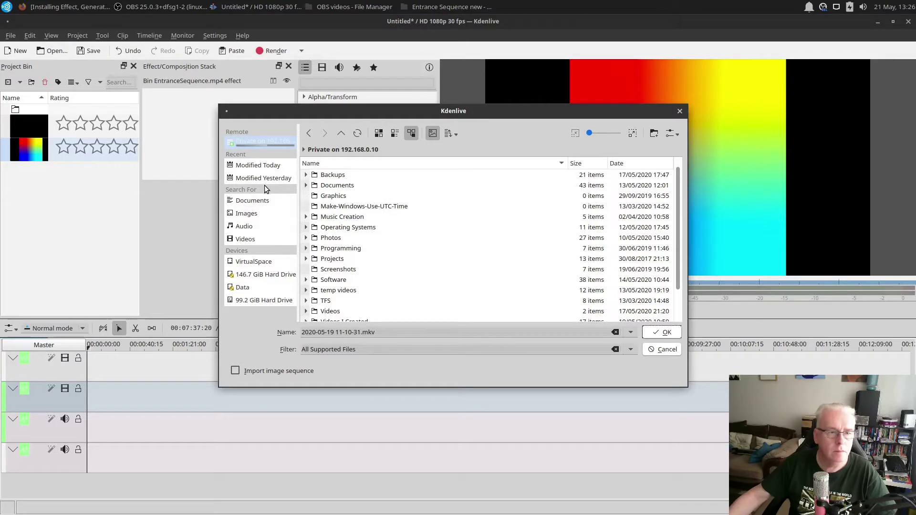
{"action": "left_click", "coordinate": [246, 217]}
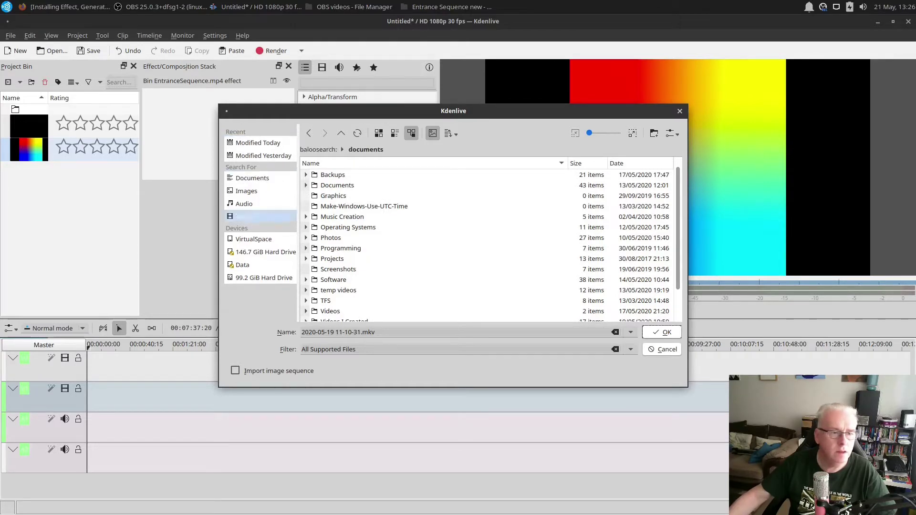
{"action": "scroll", "coordinate": [364, 279], "scroll_direction": "down", "scroll_amount": 1}
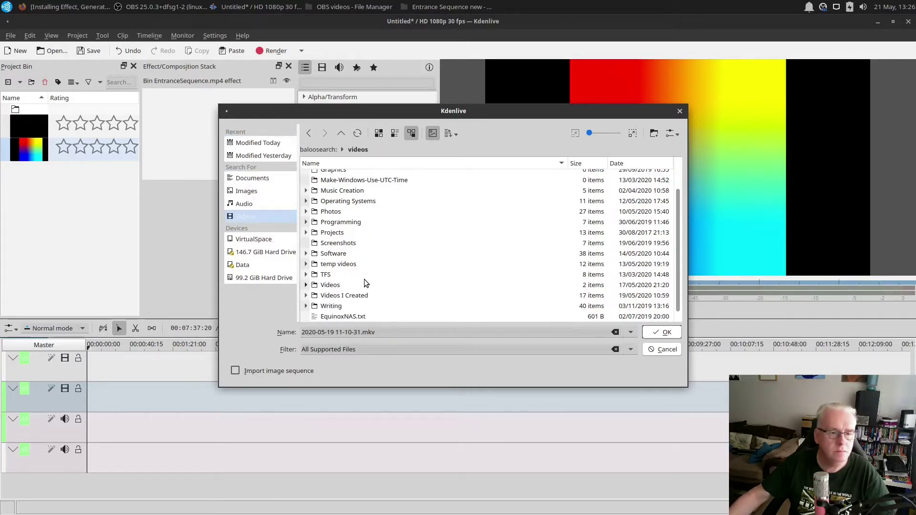
{"action": "double_click", "coordinate": [358, 295]}
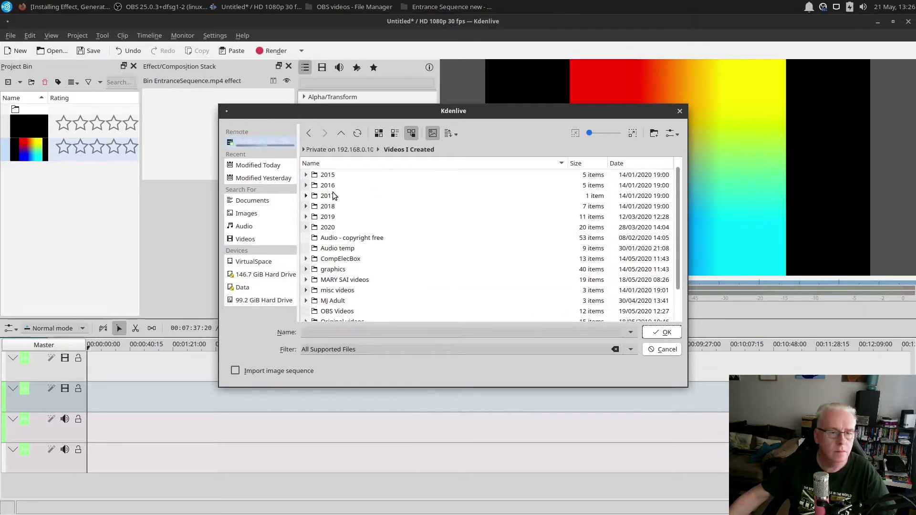
{"action": "left_click", "coordinate": [244, 227]}
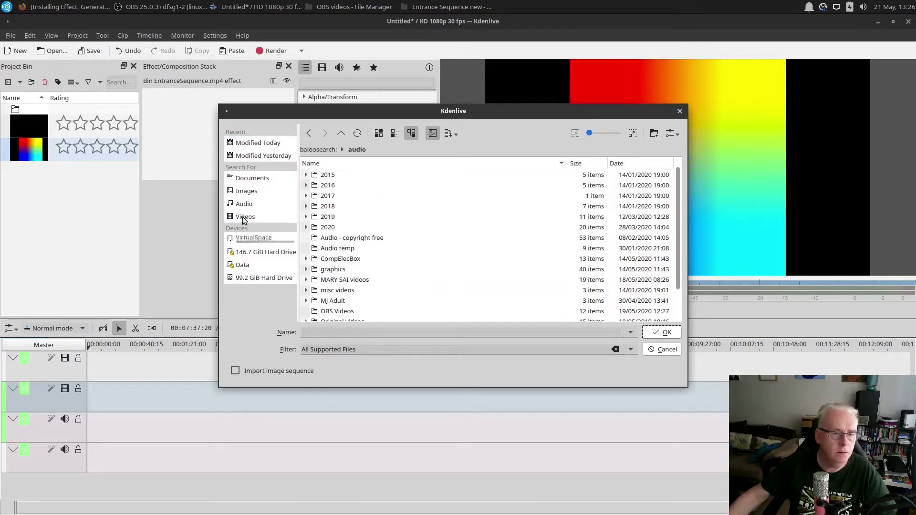
{"action": "left_click", "coordinate": [243, 218]}
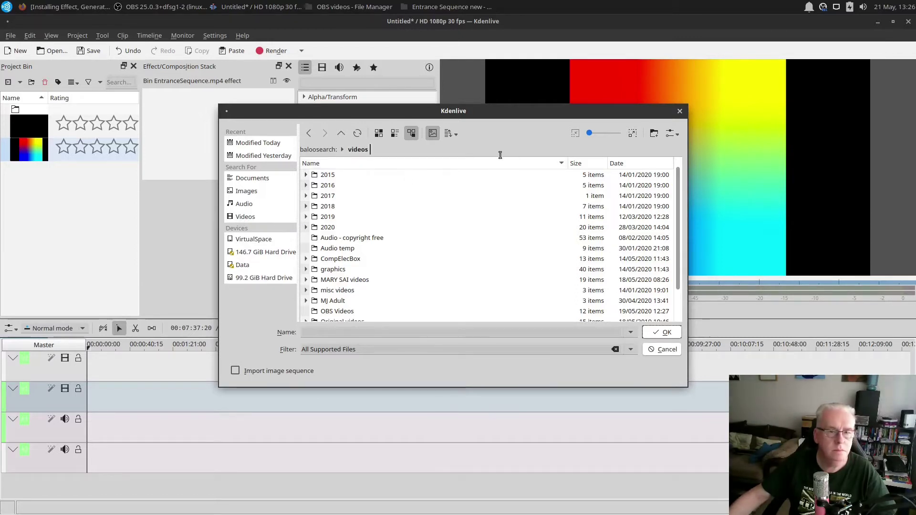
{"action": "left_click", "coordinate": [663, 349]}
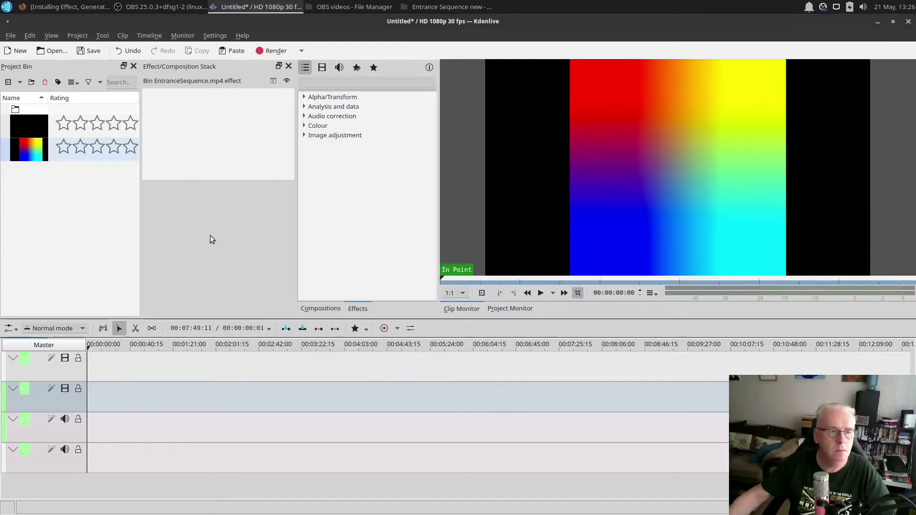
{"action": "left_click", "coordinate": [85, 51]}
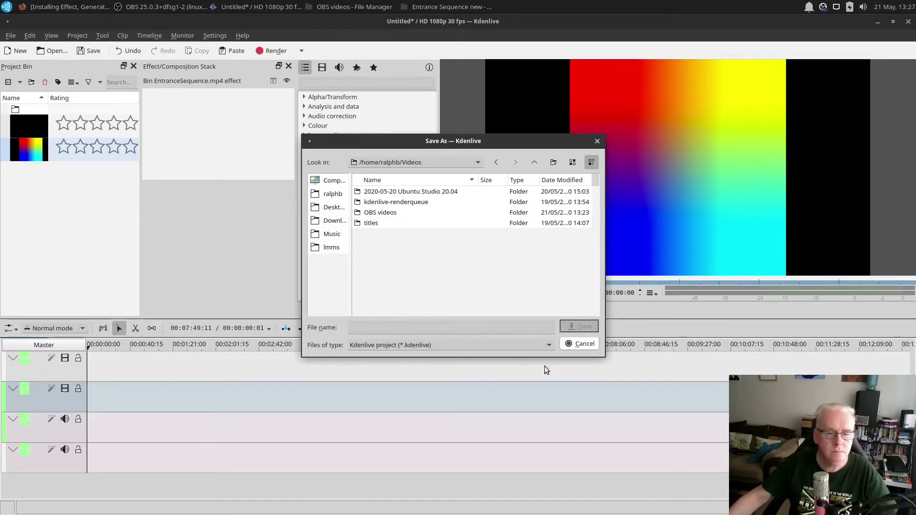
{"action": "left_click", "coordinate": [569, 345]}
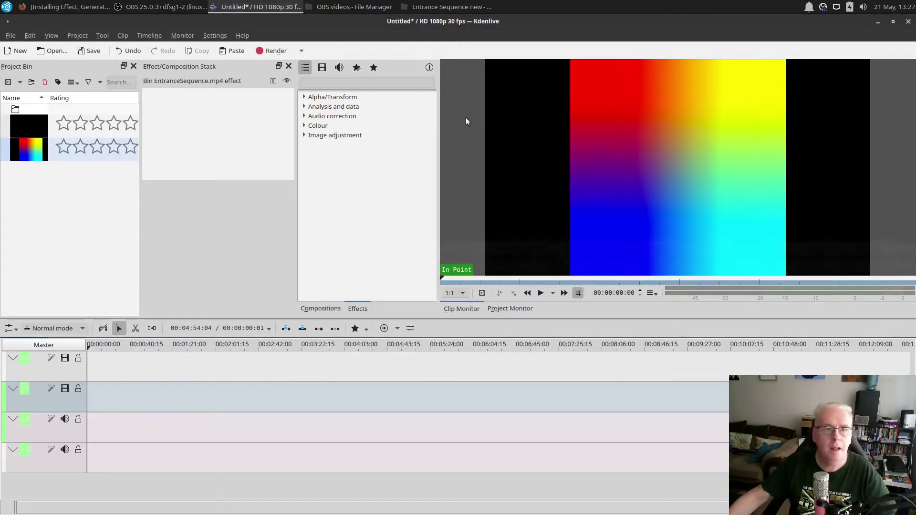
Switch to the OBS videos folder in the file manager and add the recorded video clip and the audio clip to the project bin.
{"action": "left_click", "coordinate": [363, 8]}
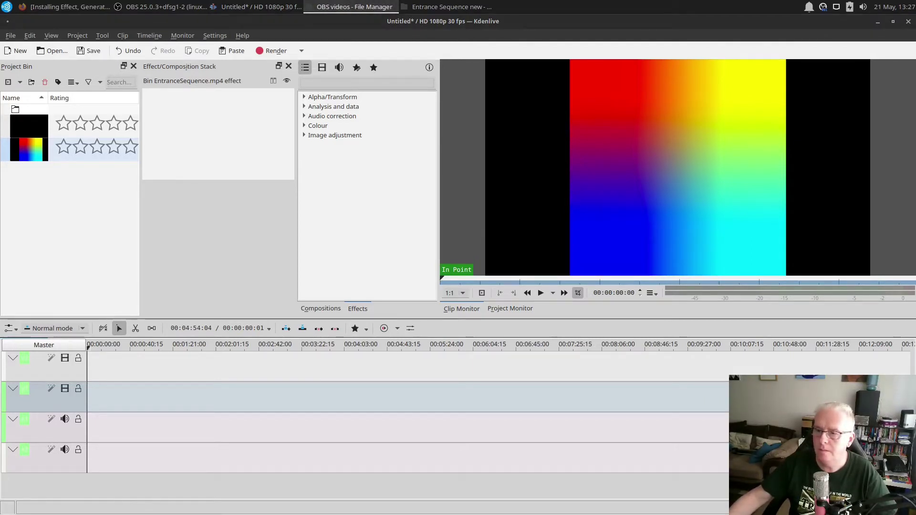
{"action": "left_click_drag", "start_coordinate": [739, 496], "coordinate": [43, 216]}
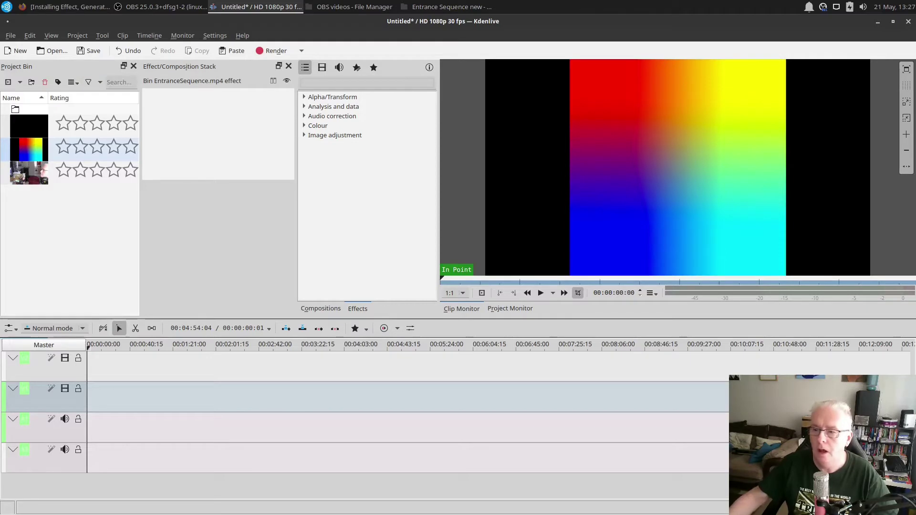
{"action": "key", "text": "alt+Tab"}
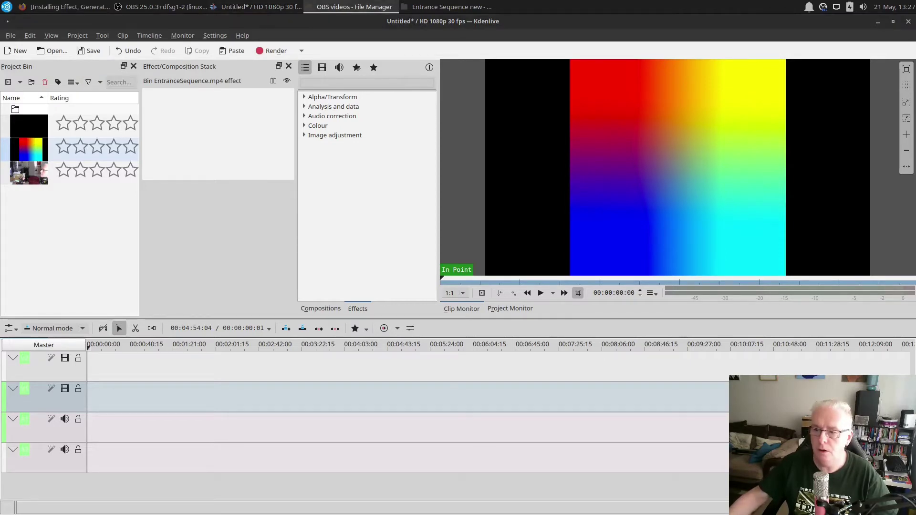
{"action": "left_click_drag", "start_coordinate": [814, 312], "coordinate": [70, 236]}
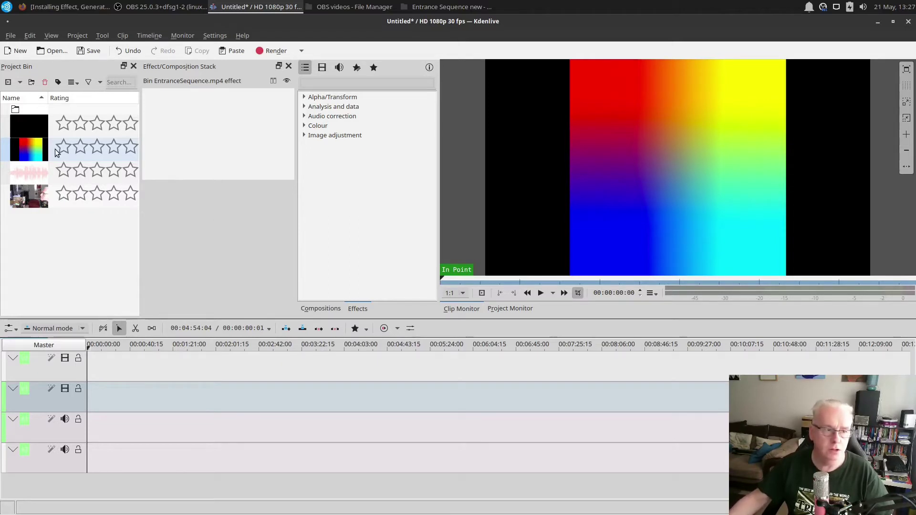
Place EntranceSequence.mp4 from the project bin at the start of the timeline, on the lower video track with its audio below.
{"action": "left_click_drag", "start_coordinate": [33, 151], "coordinate": [92, 401]}
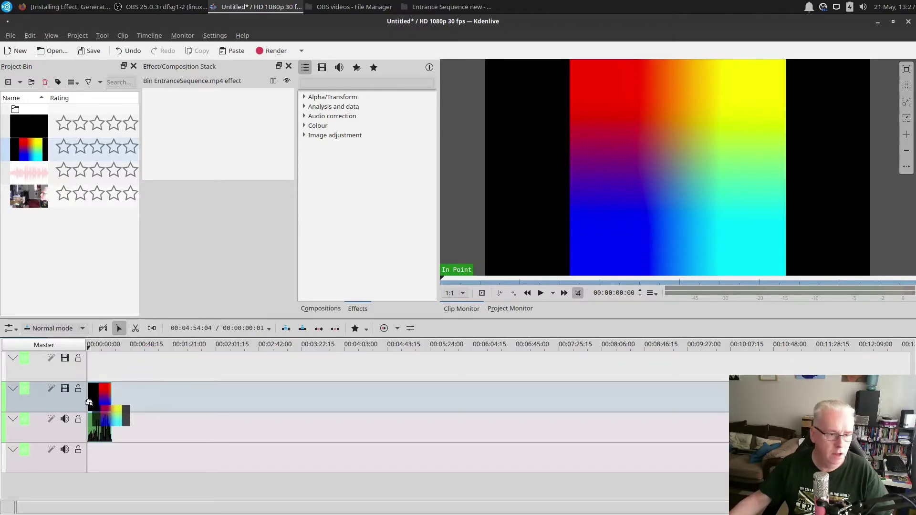
{"action": "scroll", "coordinate": [178, 404], "scroll_direction": "up", "scroll_amount": 5, "text": "ctrl"}
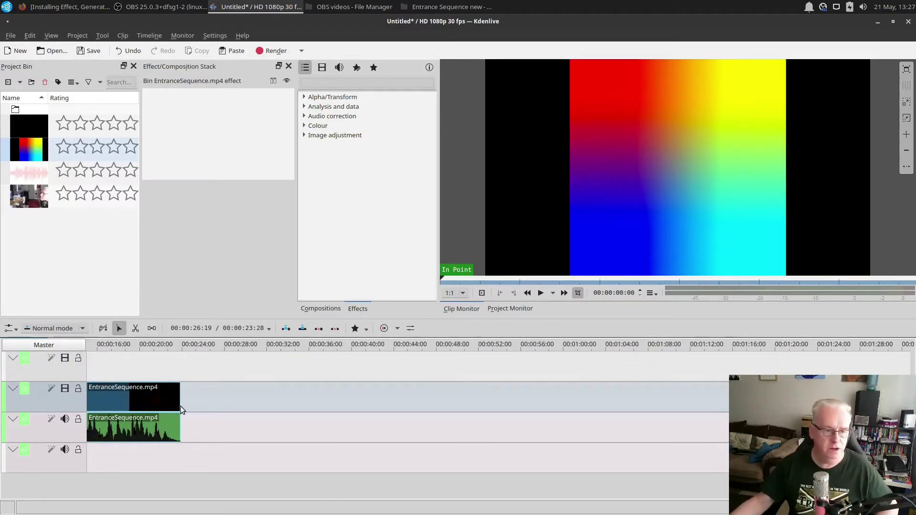
{"action": "scroll", "coordinate": [187, 427], "scroll_direction": "down", "scroll_amount": 8}
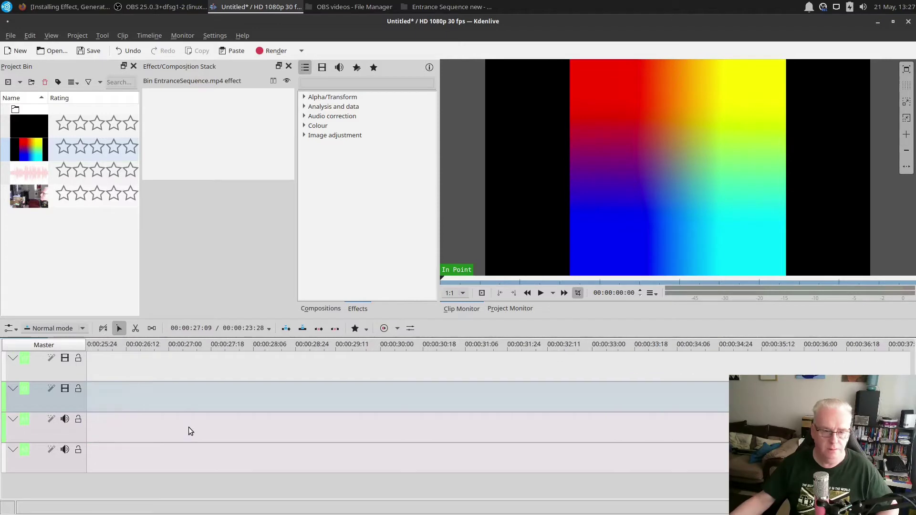
{"action": "scroll", "coordinate": [186, 425], "scroll_direction": "up", "scroll_amount": 8}
{"action": "scroll", "coordinate": [184, 419], "scroll_direction": "up", "scroll_amount": 15}
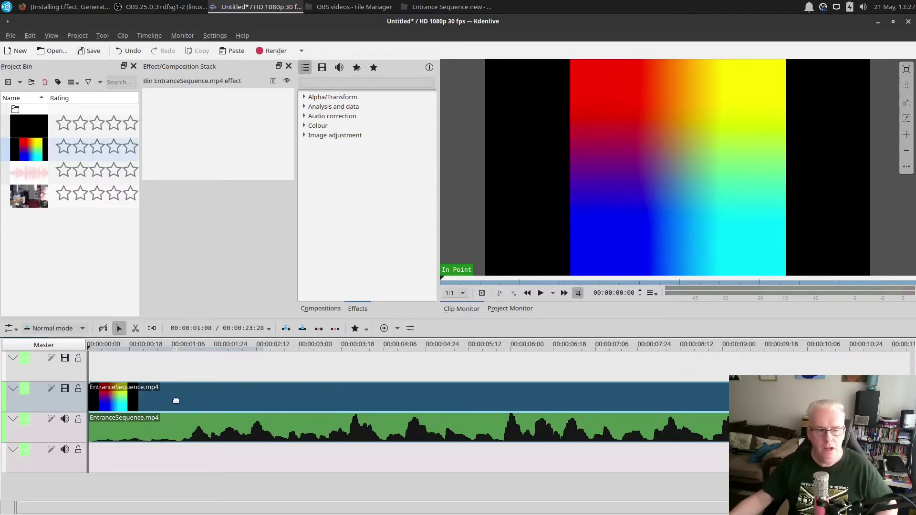
{"action": "scroll", "coordinate": [176, 400], "scroll_direction": "down", "scroll_amount": 5, "text": "ctrl"}
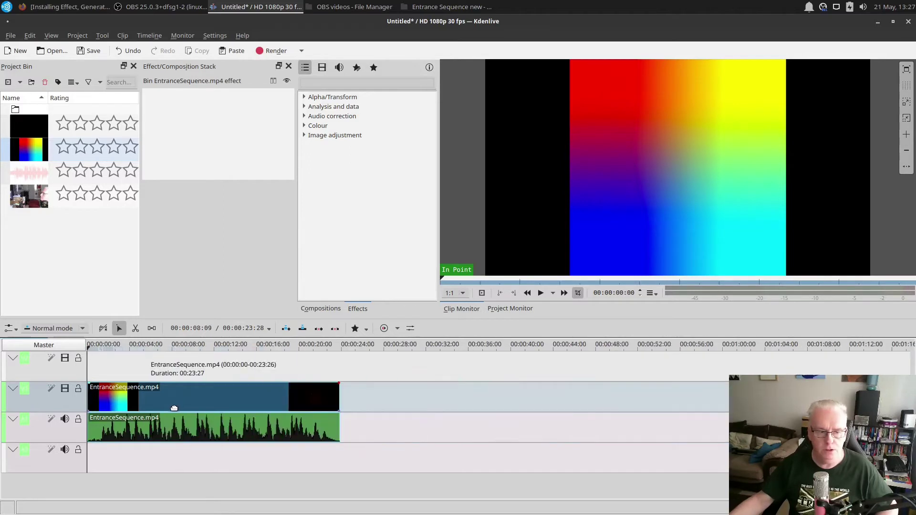
{"action": "scroll", "coordinate": [173, 409], "scroll_direction": "up", "scroll_amount": 5, "text": "ctrl"}
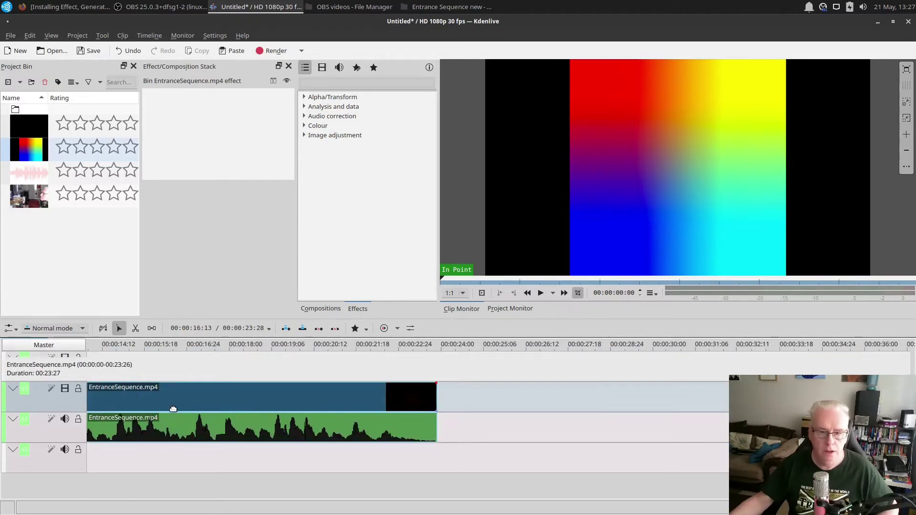
{"action": "scroll", "coordinate": [173, 409], "scroll_direction": "down", "scroll_amount": 2, "text": "ctrl"}
{"action": "scroll", "coordinate": [174, 410], "scroll_direction": "up", "scroll_amount": 1, "text": "ctrl"}
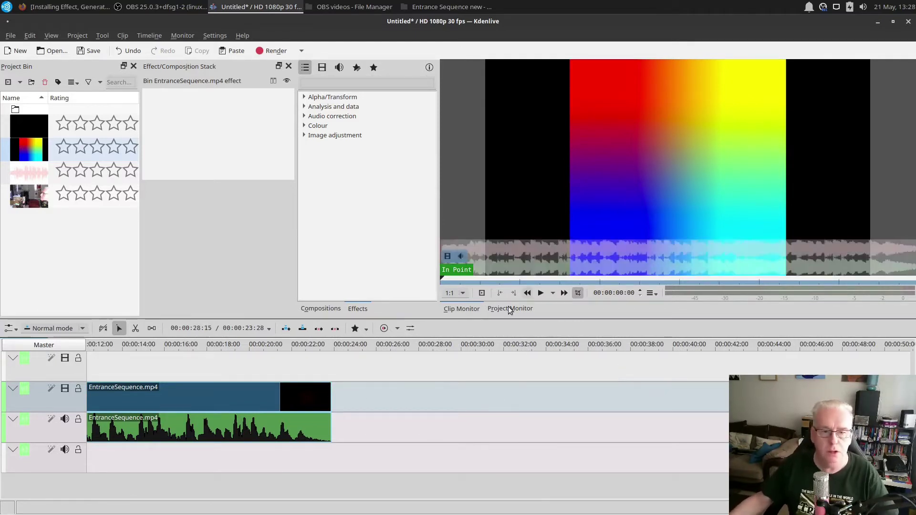
Play the opening seconds of EntranceSequence.mp4 in the Clip Monitor, pausing to check its title text.
{"action": "left_click", "coordinate": [541, 293]}
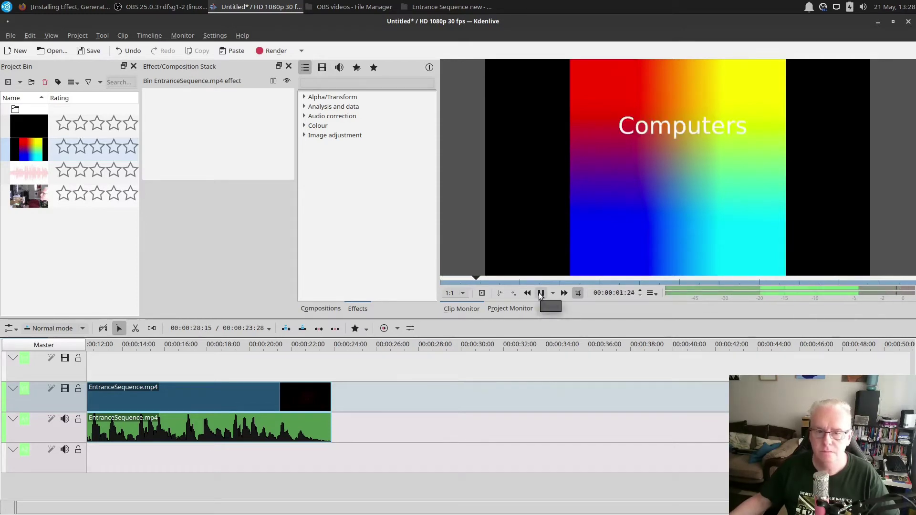
{"action": "left_click", "coordinate": [541, 293]}
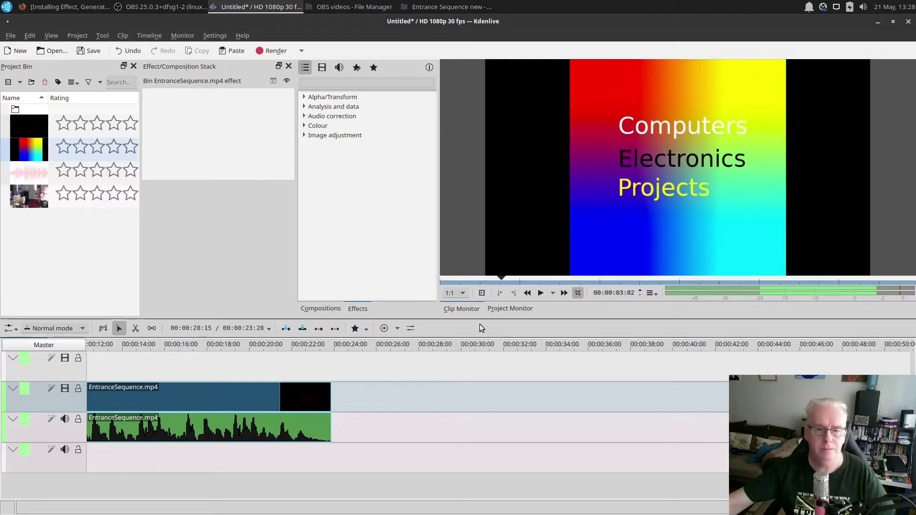
{"action": "left_click", "coordinate": [540, 293]}
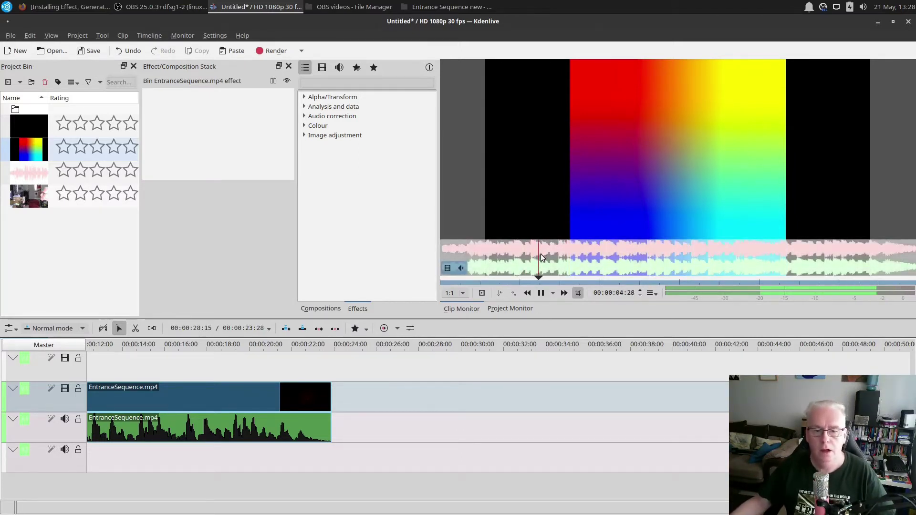
{"action": "left_click", "coordinate": [543, 293]}
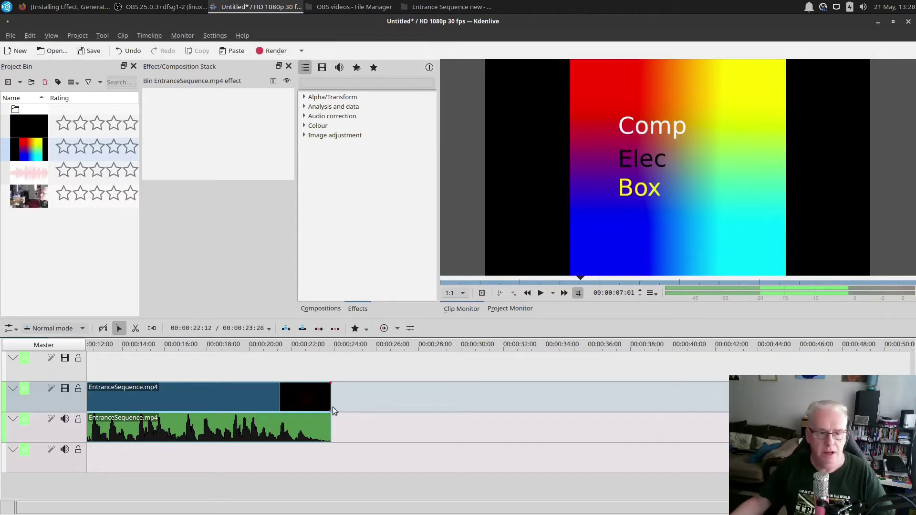
Save the project under the file name "Built in mic demo".
{"action": "left_click", "coordinate": [89, 53]}
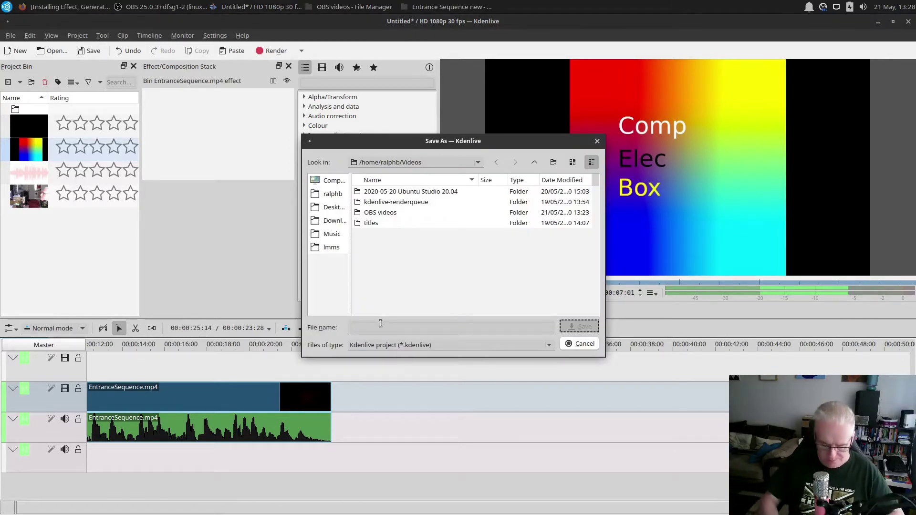
{"action": "type", "text": "B"}
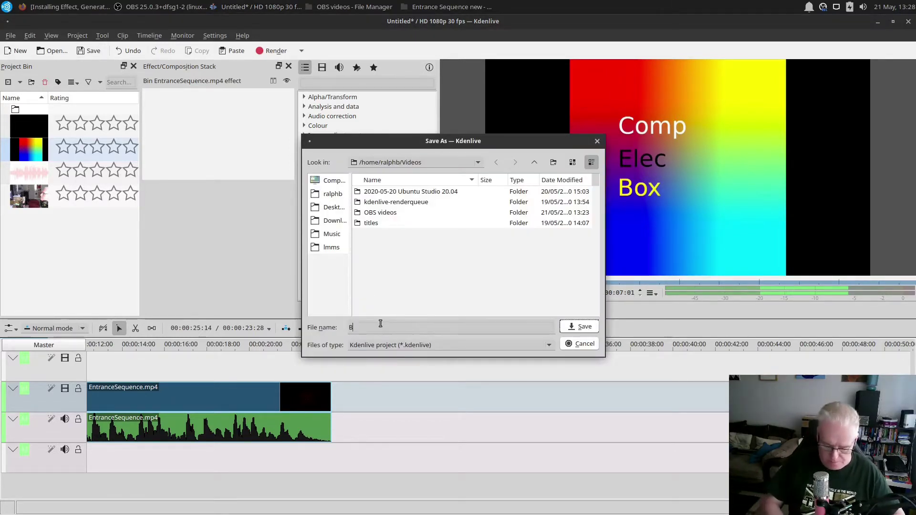
{"action": "type", "text": "uilt in m"}
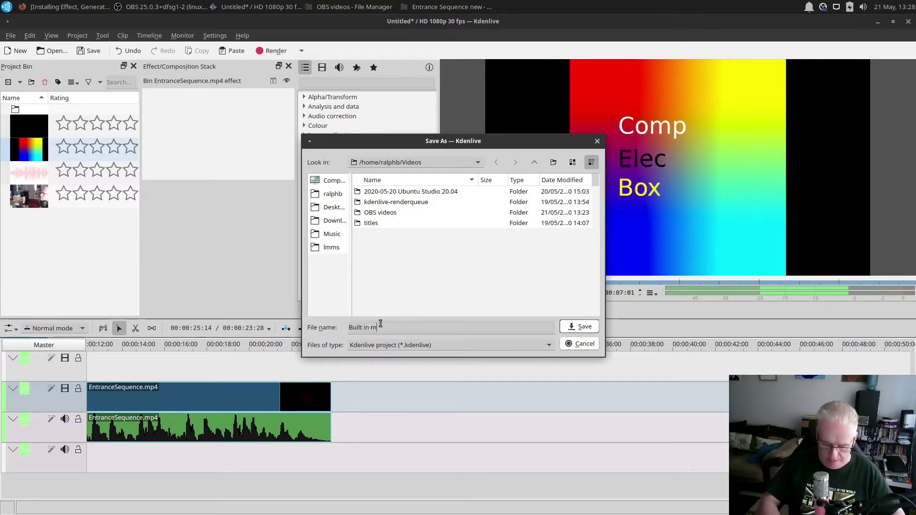
{"action": "type", "text": "ic demo"}
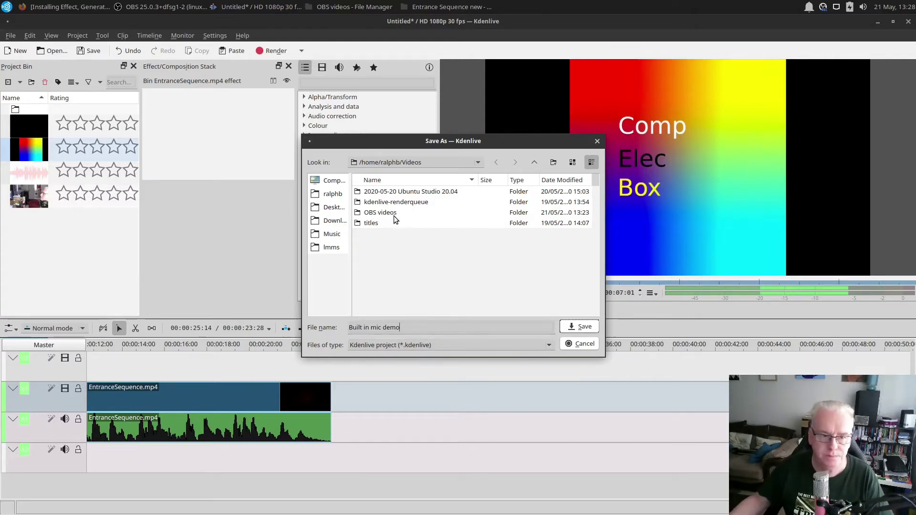
{"action": "left_click", "coordinate": [567, 327]}
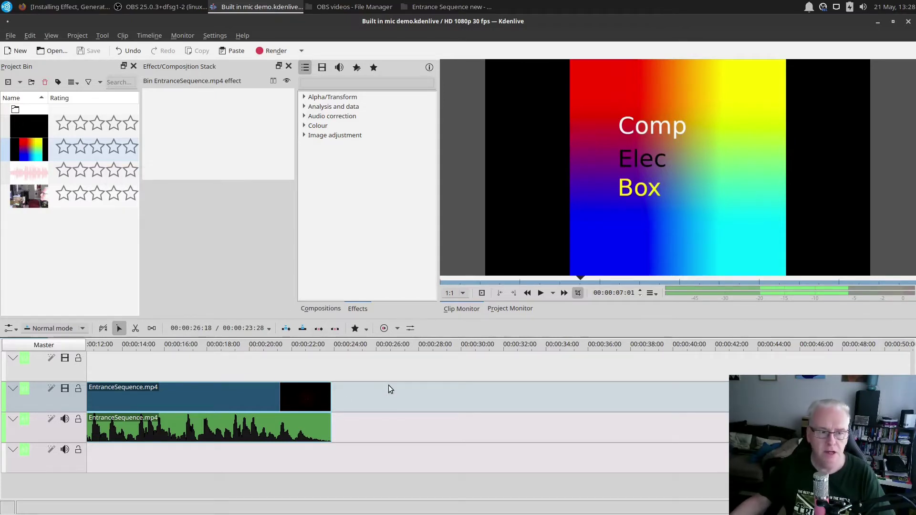
Start a new title clip in the project bin and use yellow #ffff00 as its solid text colour.
{"action": "double_click", "coordinate": [59, 257]}
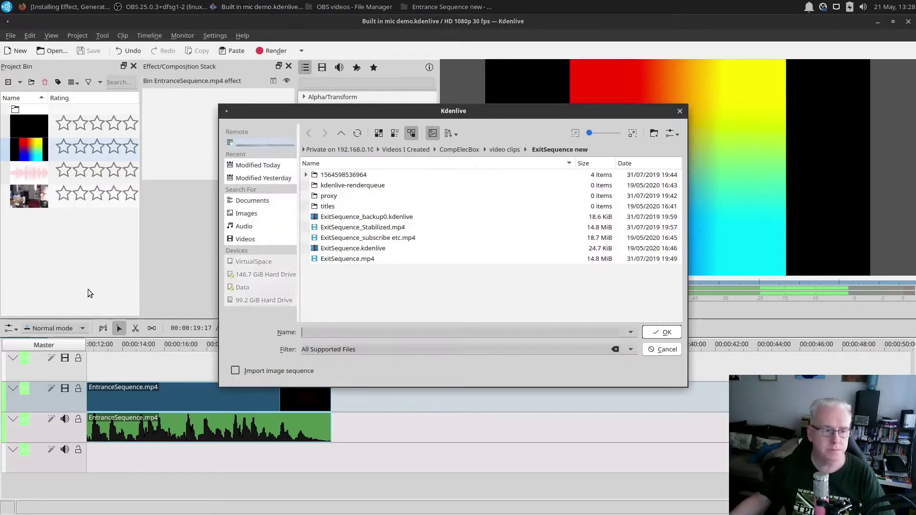
{"action": "left_click", "coordinate": [662, 349]}
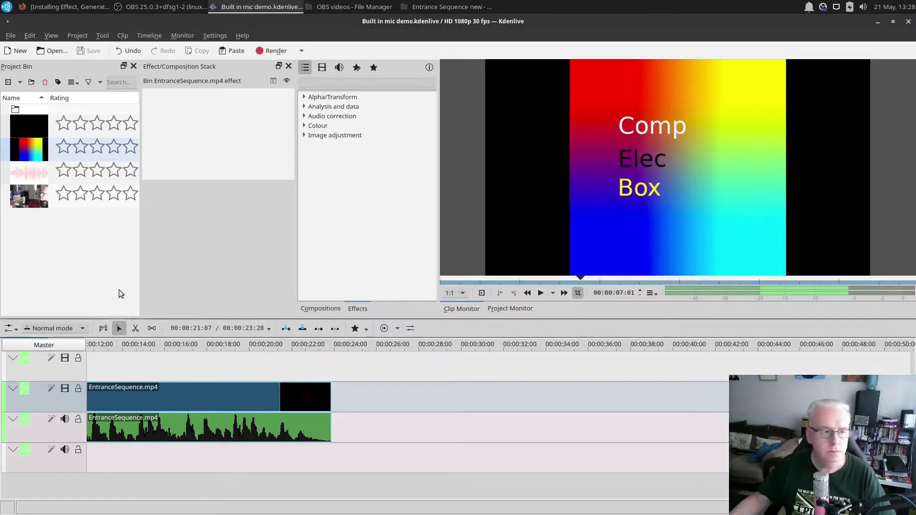
{"action": "right_click", "coordinate": [53, 279]}
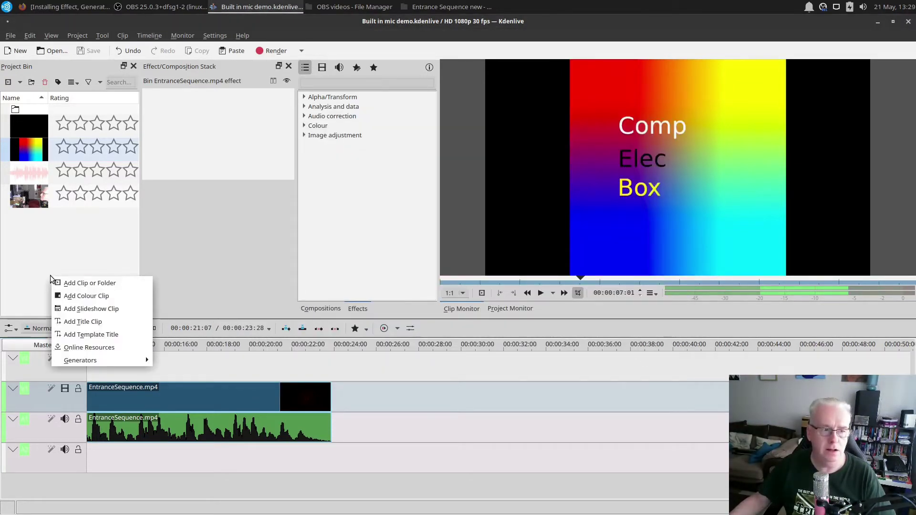
{"action": "left_click", "coordinate": [101, 323]}
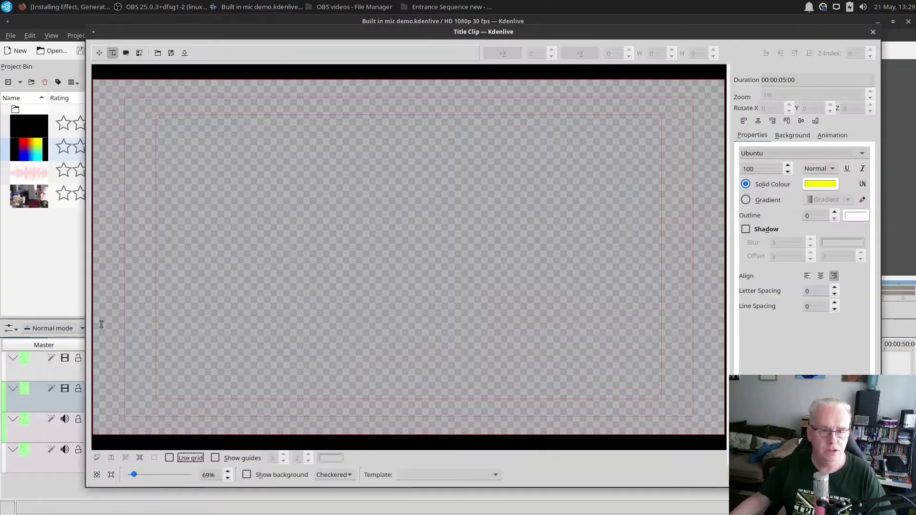
{"action": "left_click", "coordinate": [821, 184]}
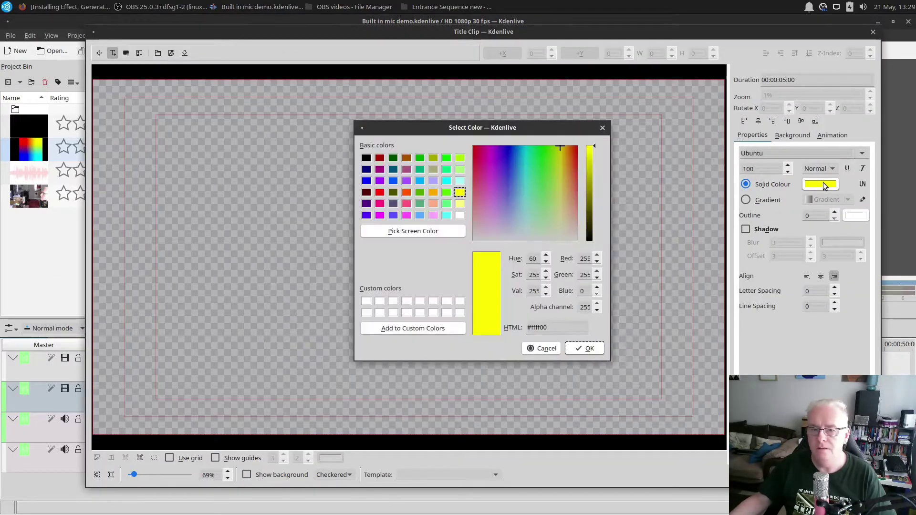
{"action": "left_click", "coordinate": [583, 349]}
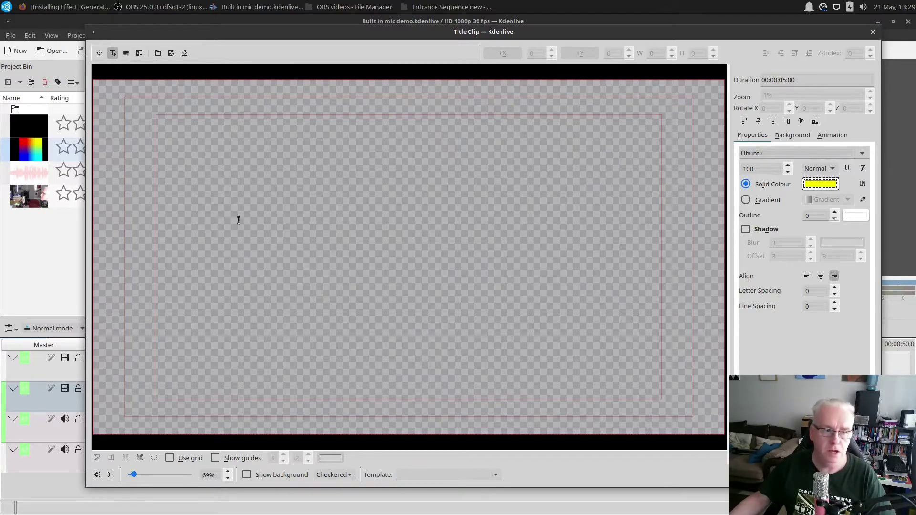
Add the text "Built in audio vs external mic" to the title canvas.
{"action": "left_click", "coordinate": [255, 259]}
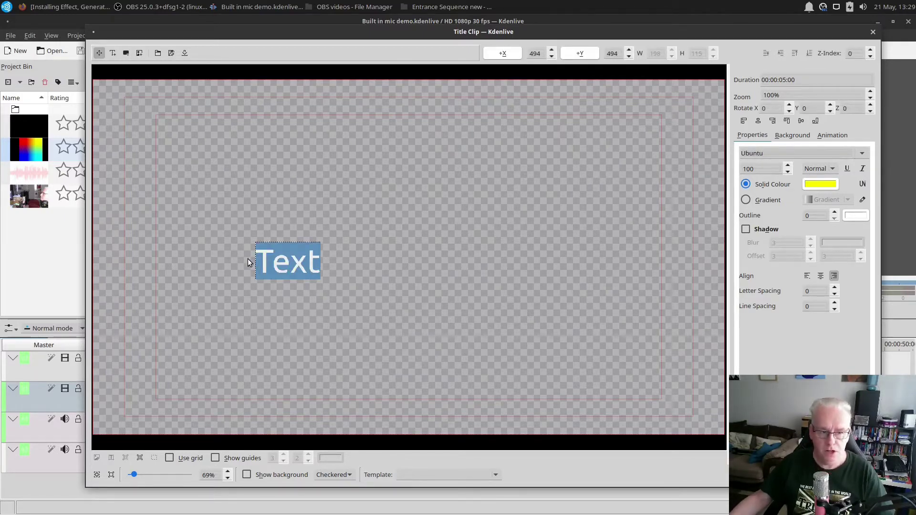
{"action": "type", "text": "B"}
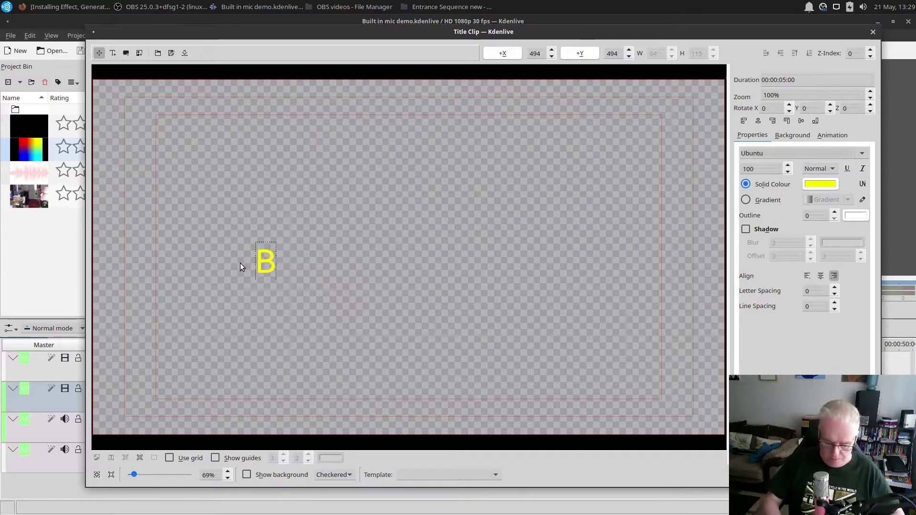
{"action": "type", "text": "uilt in a"}
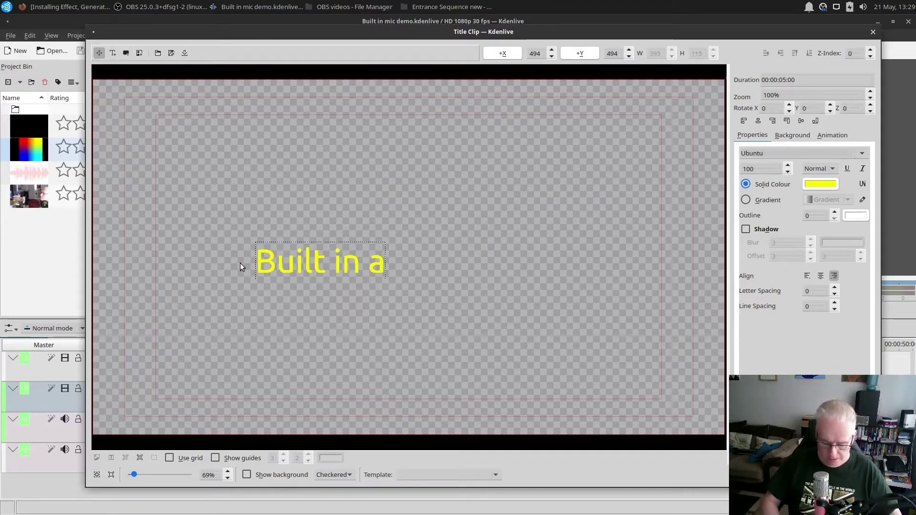
{"action": "type", "text": "udio "}
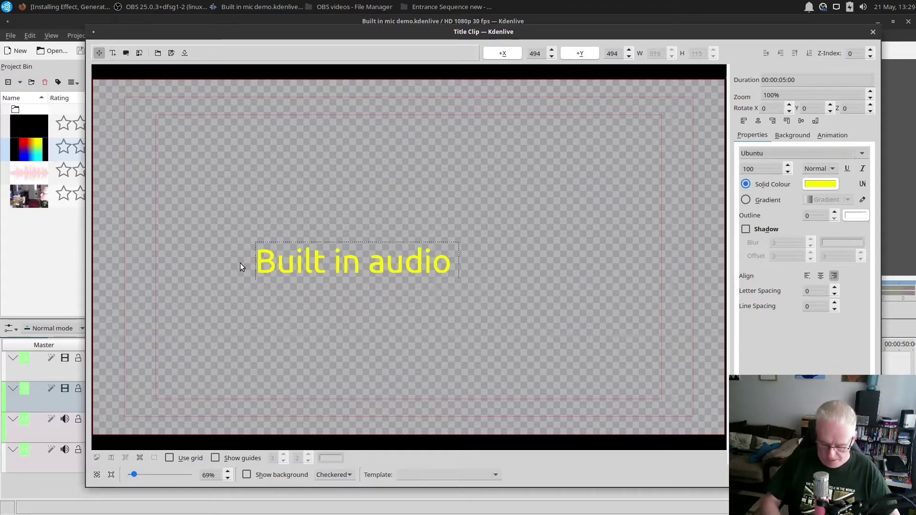
{"action": "type", "text": "vs ex"}
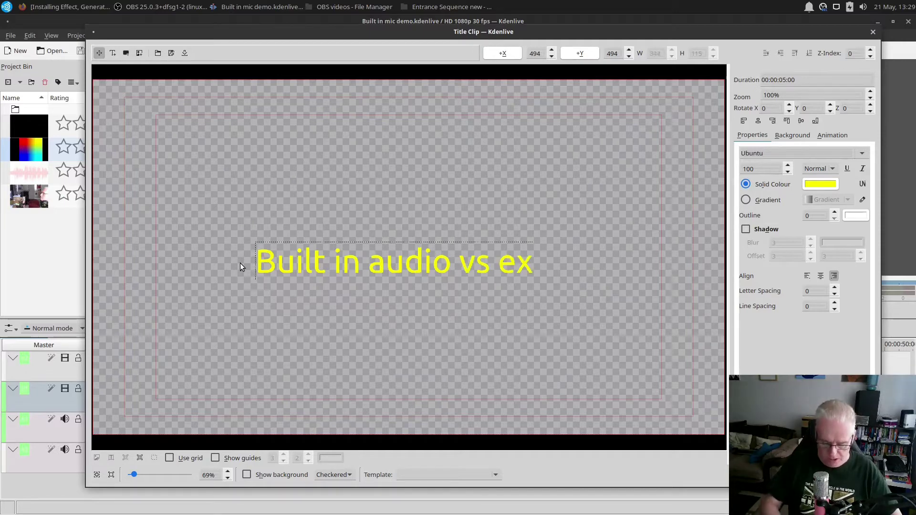
{"action": "type", "text": "ternal mic"}
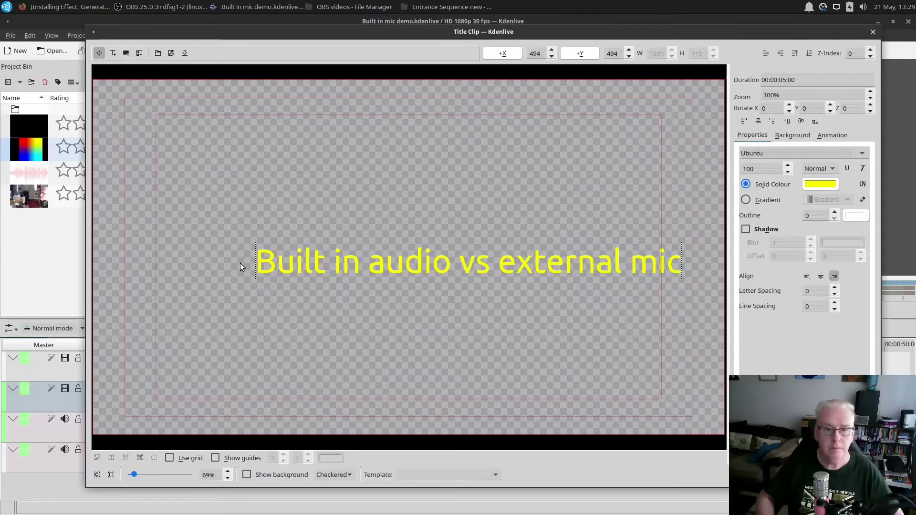
Set the title text to centre alignment and centre its text box horizontally and vertically in the frame.
{"action": "triple_click", "coordinate": [342, 263]}
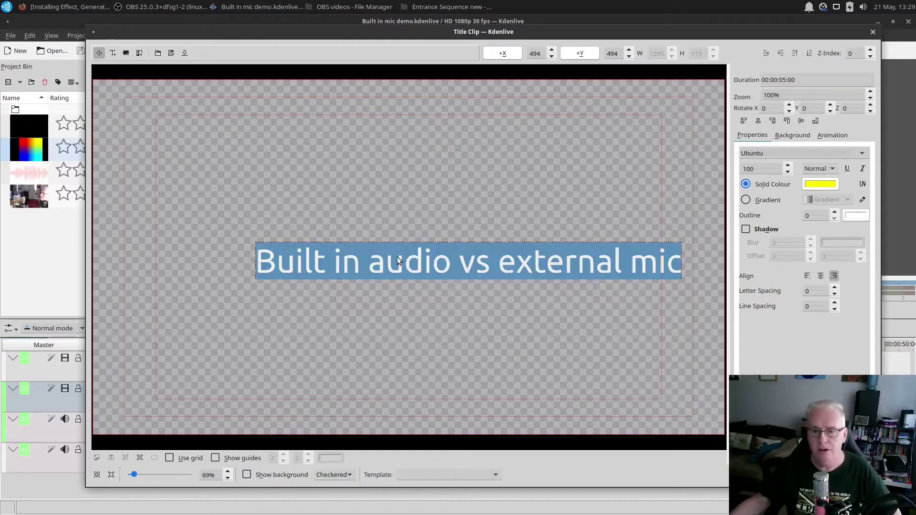
{"action": "left_click", "coordinate": [820, 275]}
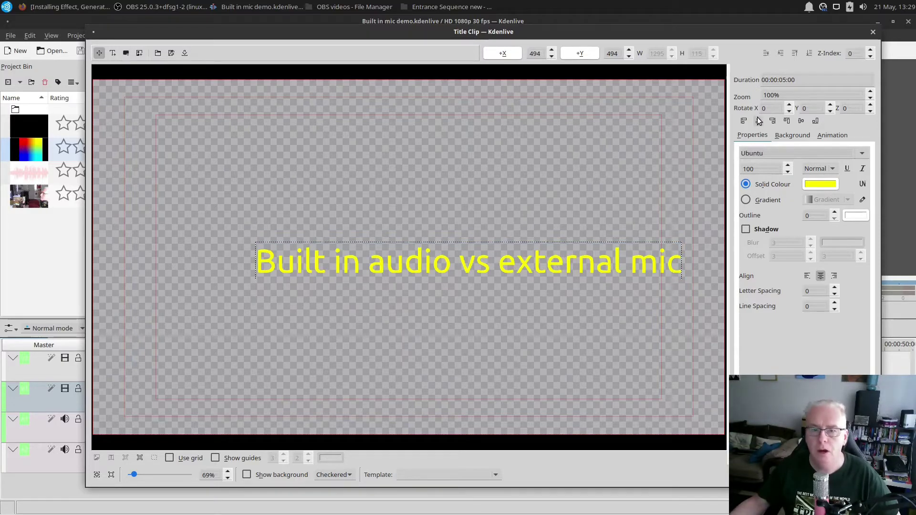
{"action": "left_click", "coordinate": [745, 121]}
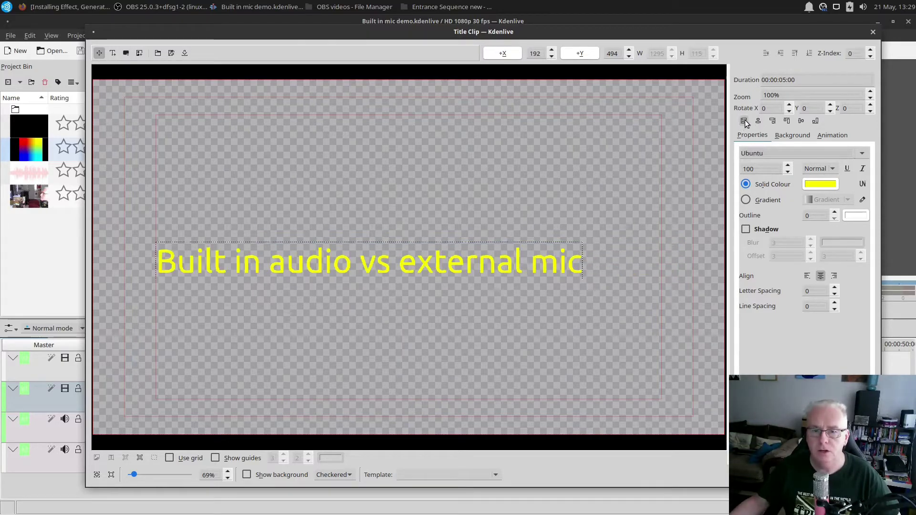
{"action": "left_click", "coordinate": [759, 122]}
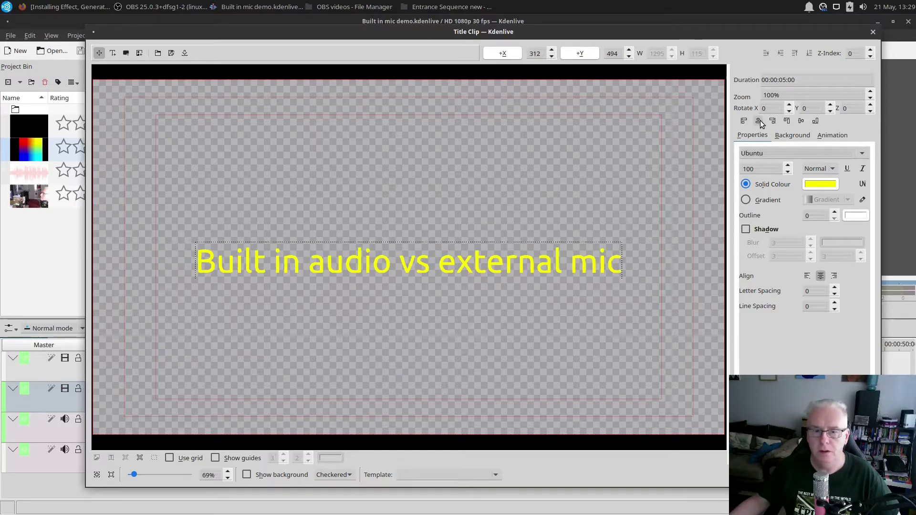
{"action": "left_click", "coordinate": [772, 122]}
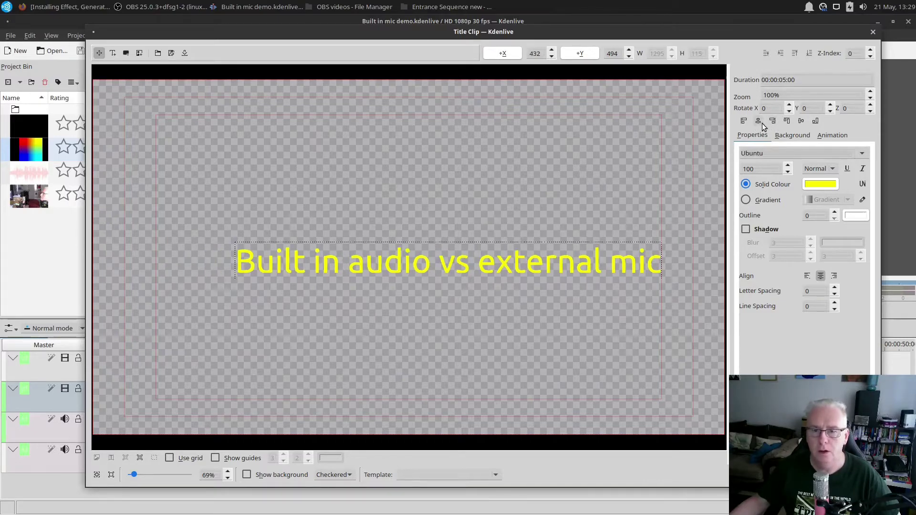
{"action": "left_click", "coordinate": [758, 122]}
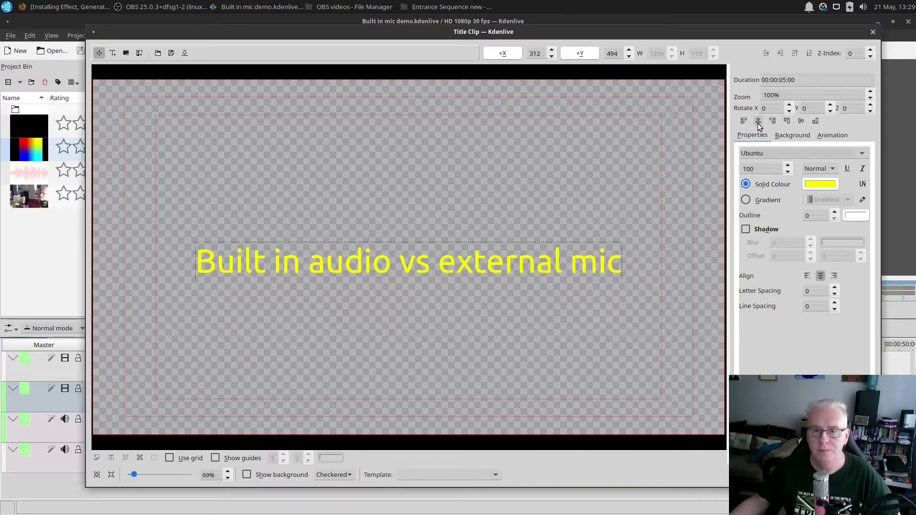
{"action": "left_click", "coordinate": [801, 121]}
{"action": "left_click", "coordinate": [814, 120]}
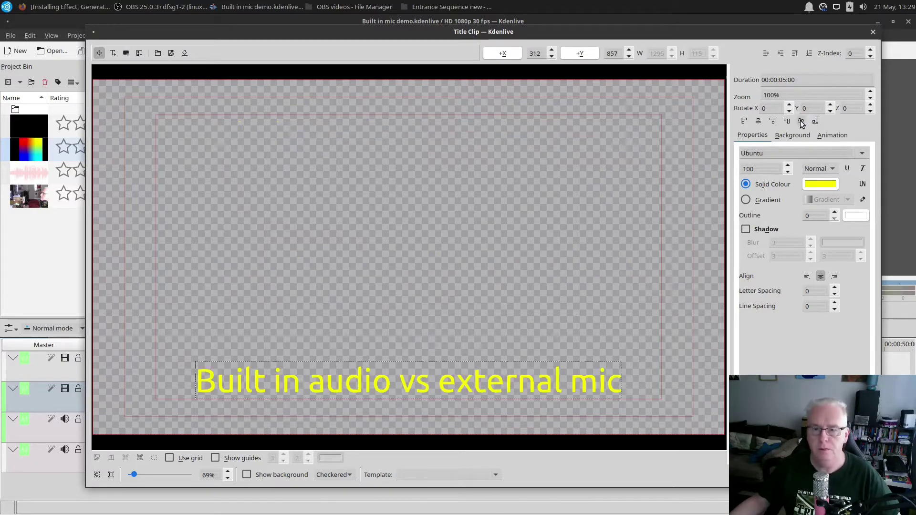
{"action": "left_click", "coordinate": [801, 121]}
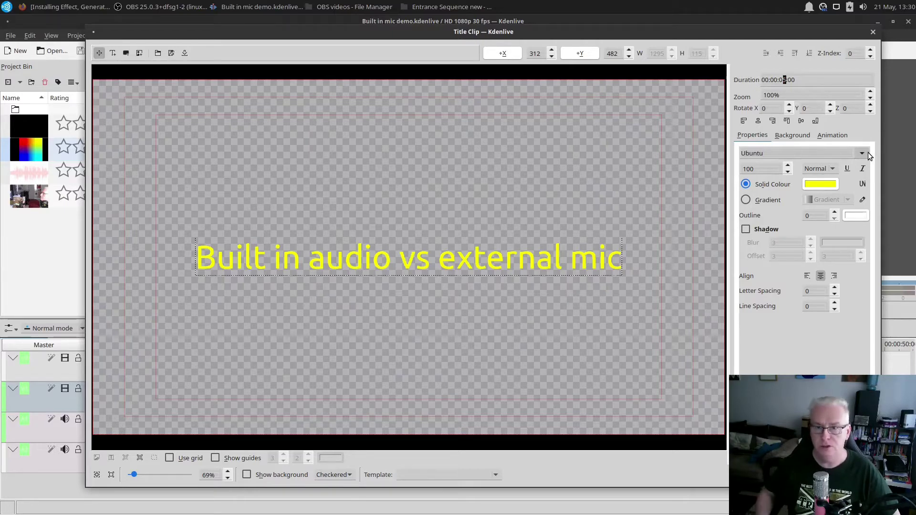
Set the title clip's duration to 00:00:10:00 and finish creating the title.
{"action": "type", "text": "1"}
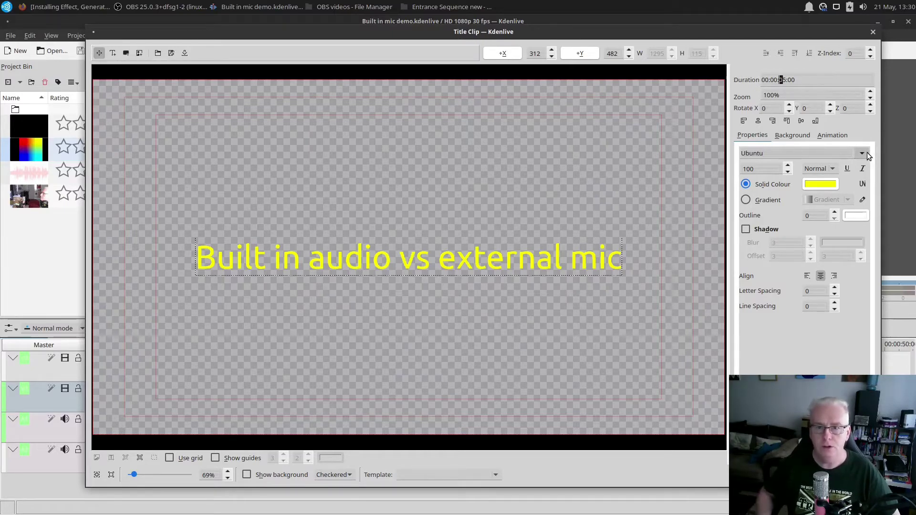
{"action": "type", "text": "0"}
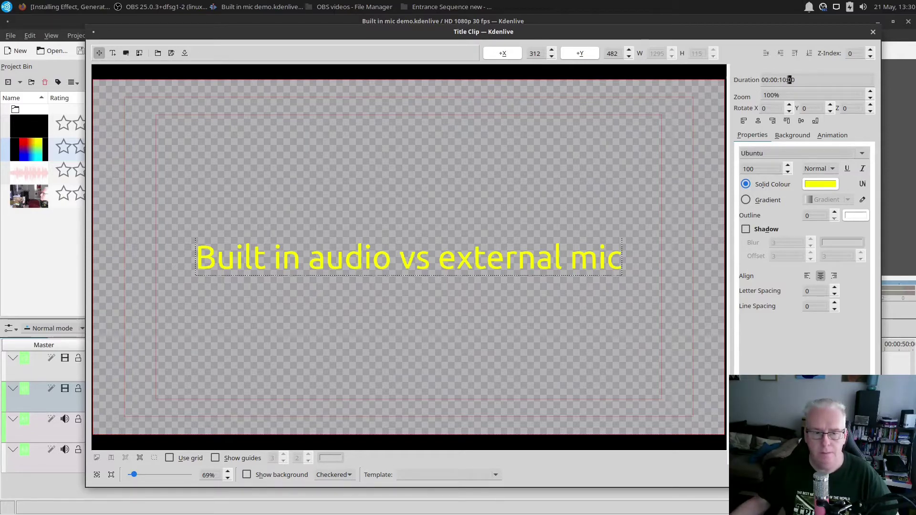
{"action": "key", "text": "Return"}
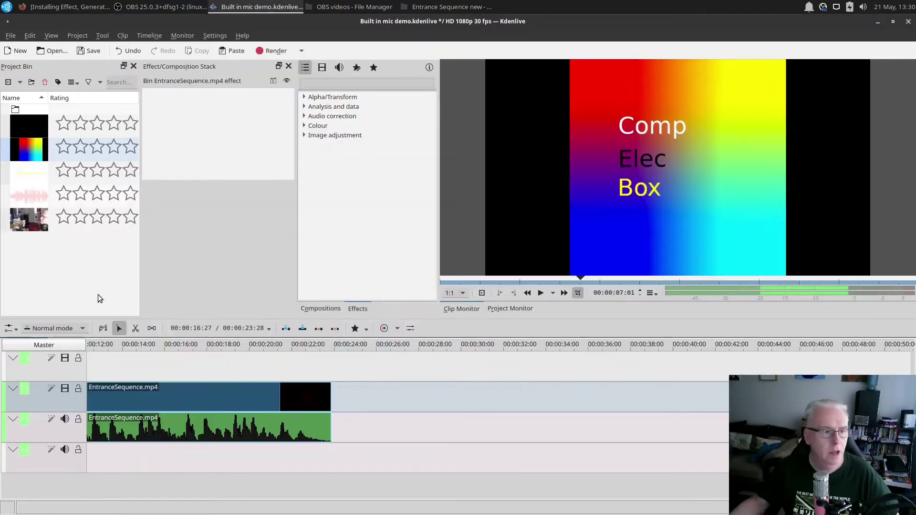
{"action": "left_click", "coordinate": [27, 173]}
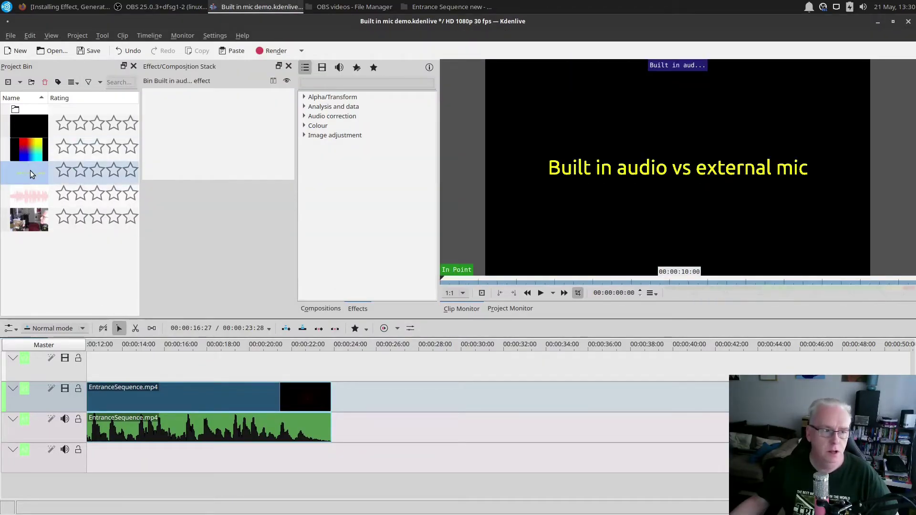
{"action": "right_click", "coordinate": [30, 173]}
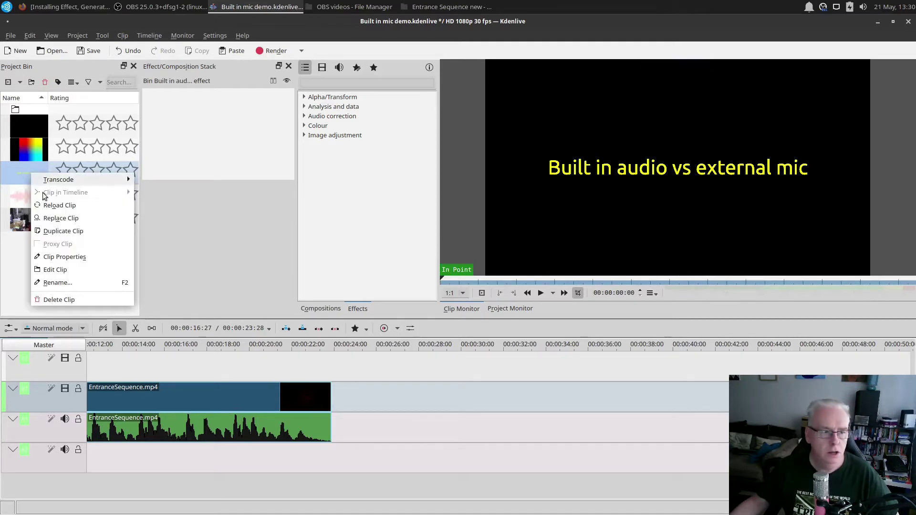
{"action": "left_click", "coordinate": [58, 283]}
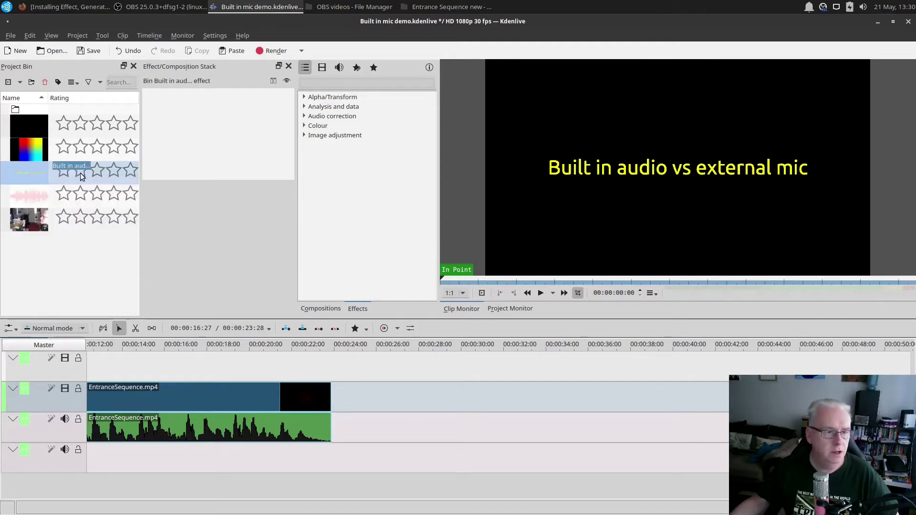
{"action": "key", "text": "Escape"}
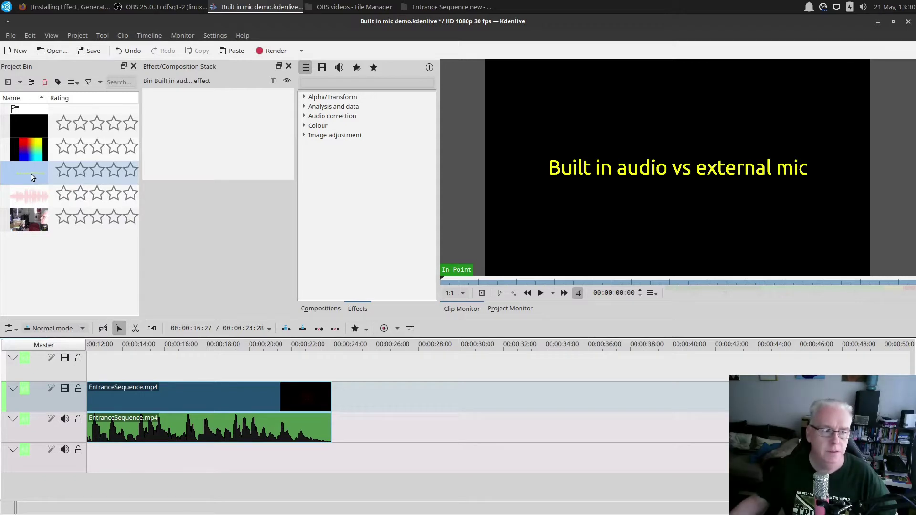
Place the title clip directly after EntranceSequence.mp4 on the lower video track and play across the join between them.
{"action": "left_click_drag", "start_coordinate": [31, 173], "coordinate": [333, 395]}
{"action": "key", "text": "space"}
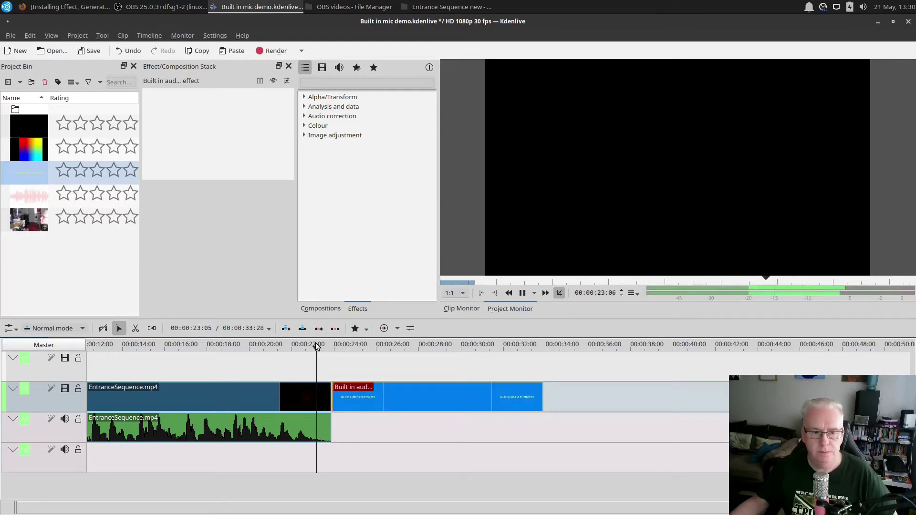
{"action": "key", "text": "space"}
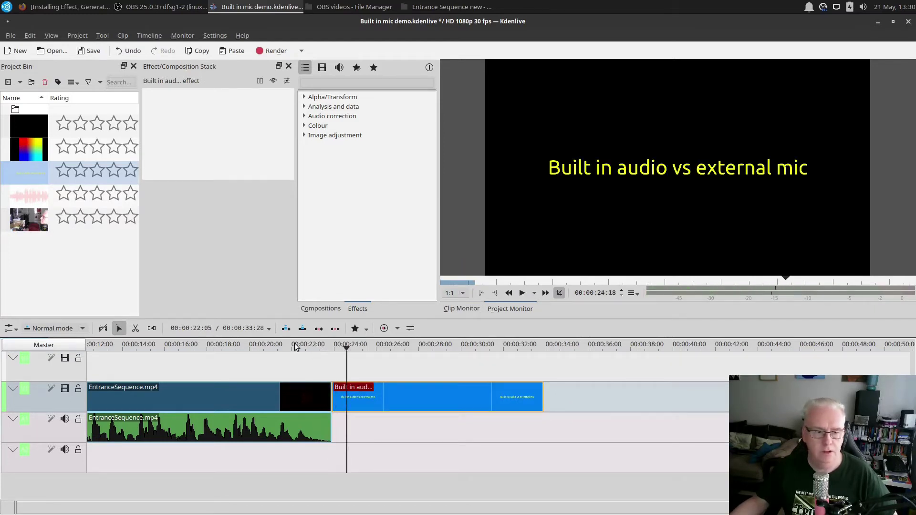
{"action": "left_click", "coordinate": [277, 344]}
{"action": "key", "text": "space"}
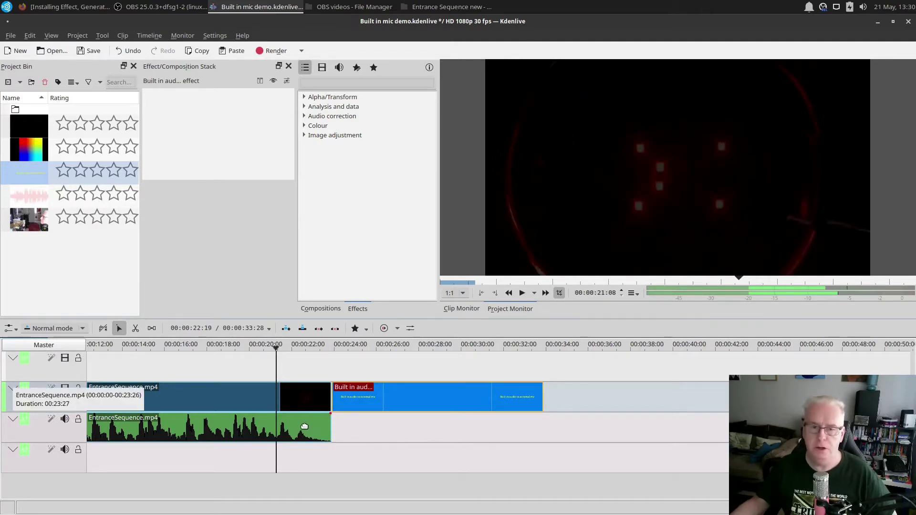
{"action": "key", "text": "space"}
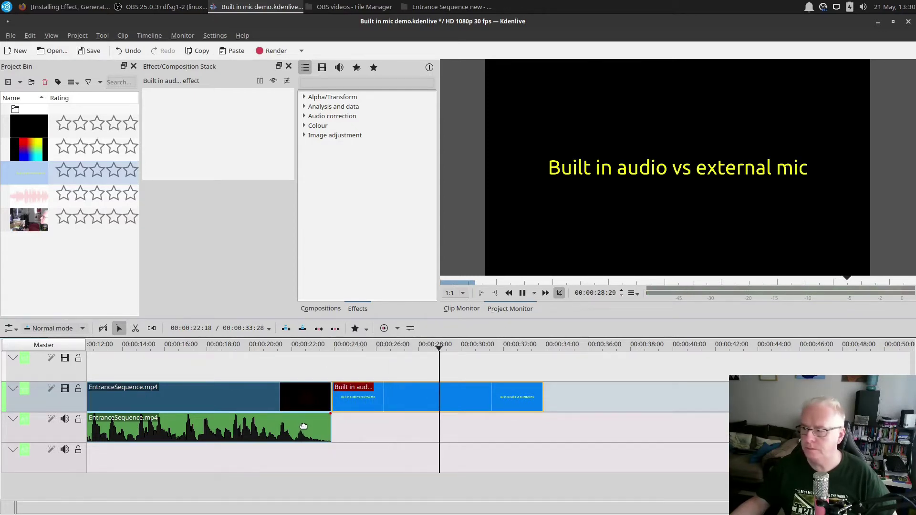
{"action": "key", "text": "space"}
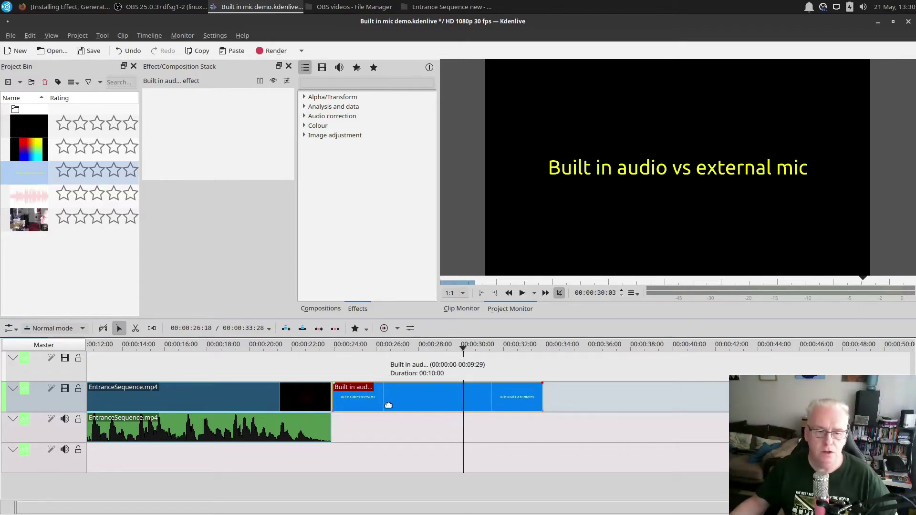
Move the title clip to the upper video track, overlapping the end of EntranceSequence.mp4, and apply the Fade in effect to it.
{"action": "left_click_drag", "start_coordinate": [387, 404], "coordinate": [351, 377]}
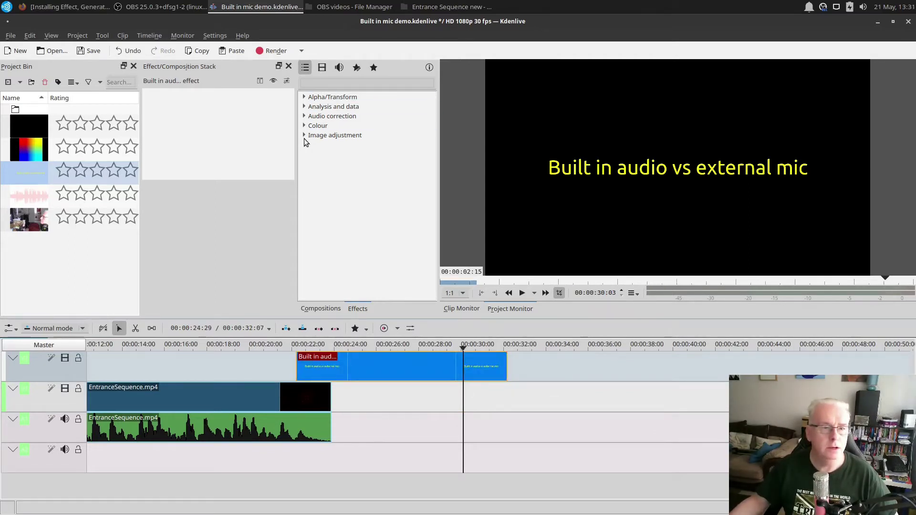
{"action": "left_click", "coordinate": [304, 135]}
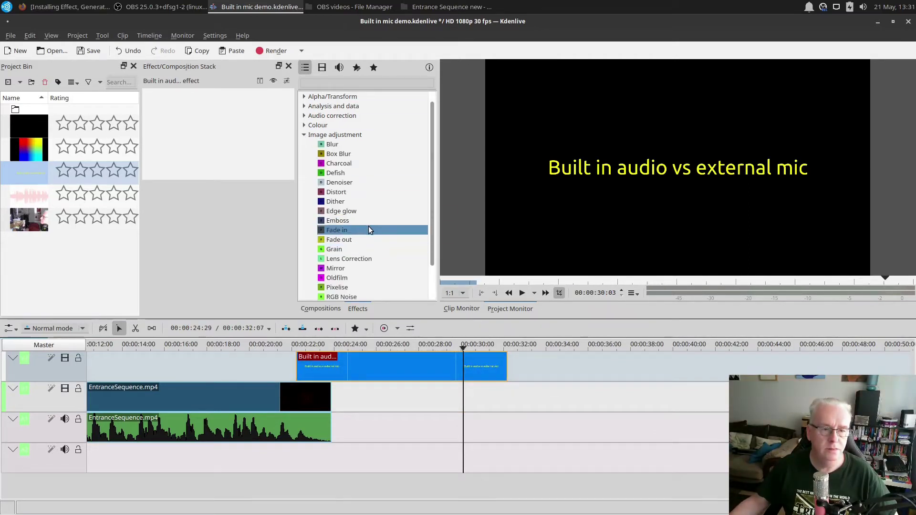
{"action": "left_click_drag", "start_coordinate": [368, 228], "coordinate": [305, 371]}
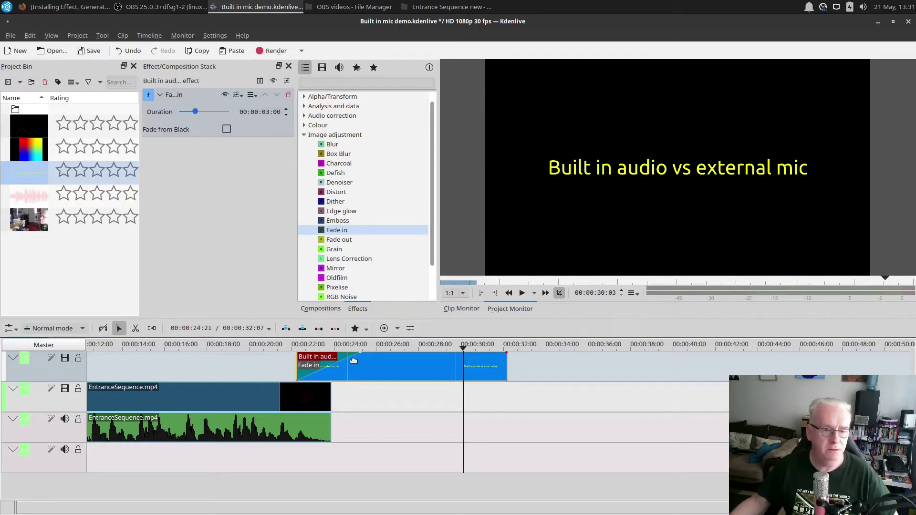
Move the title clip earlier on the upper video track and toggle the timeline's Snap option.
{"action": "left_click_drag", "start_coordinate": [415, 370], "coordinate": [369, 383]}
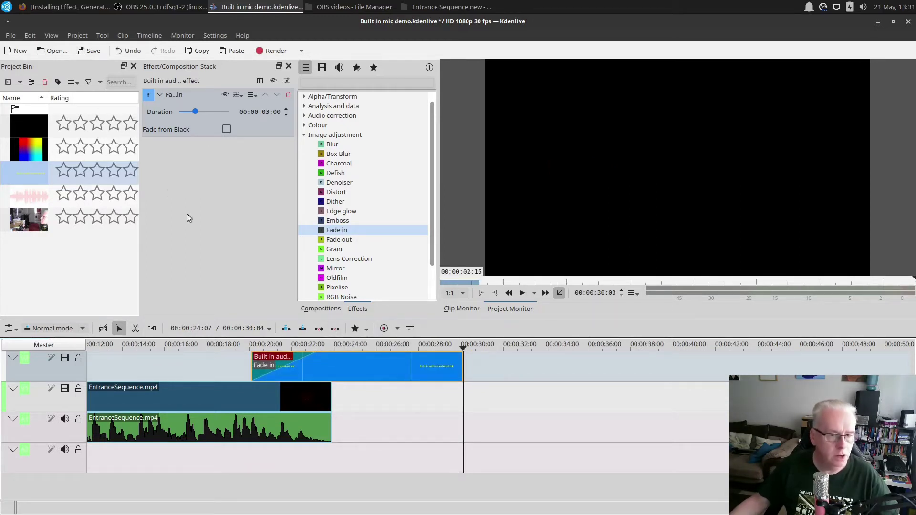
{"action": "left_click", "coordinate": [32, 34]}
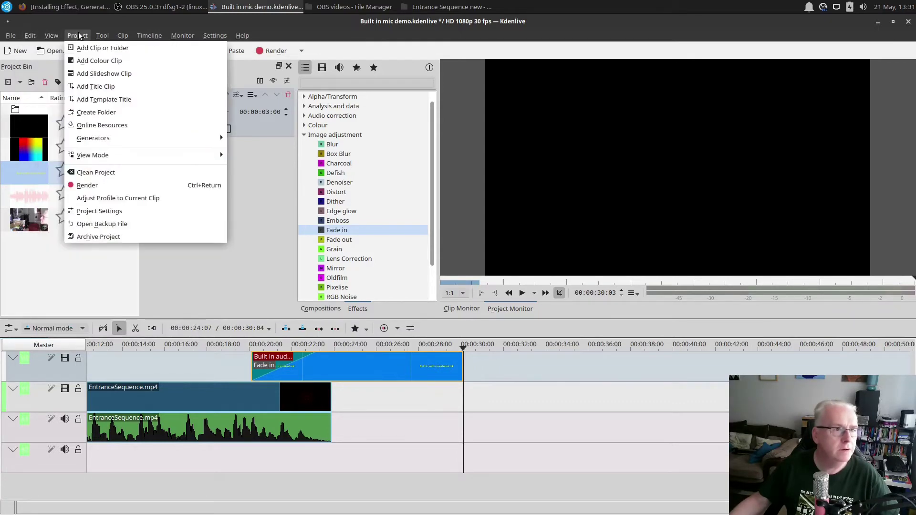
{"action": "mouse_move", "coordinate": [101, 35]}
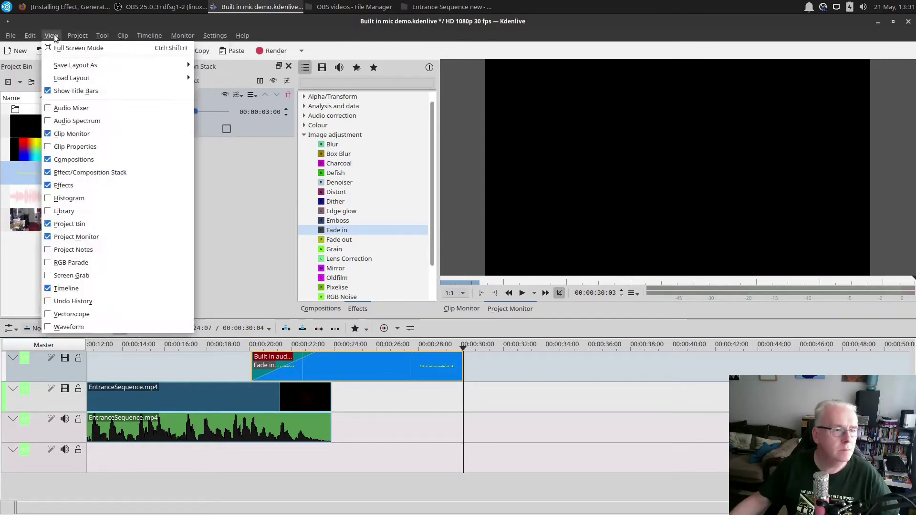
{"action": "mouse_move", "coordinate": [72, 34]}
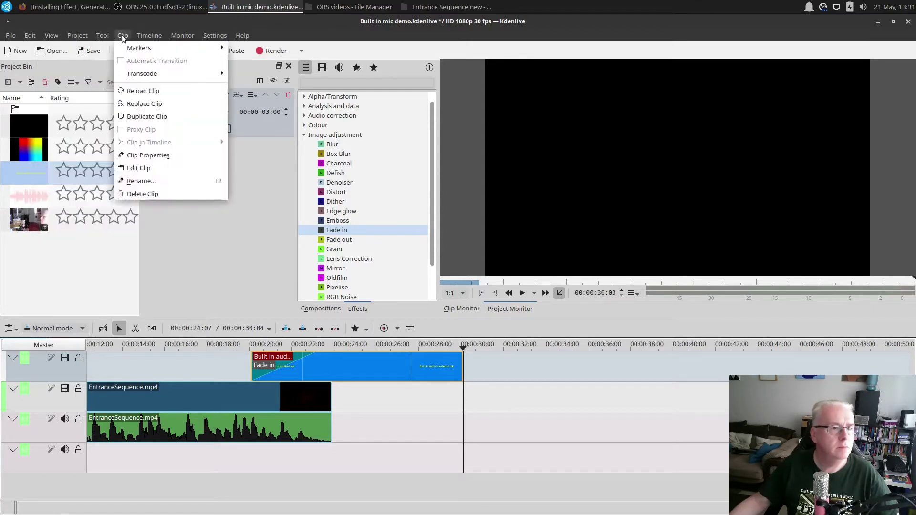
{"action": "mouse_move", "coordinate": [138, 36]}
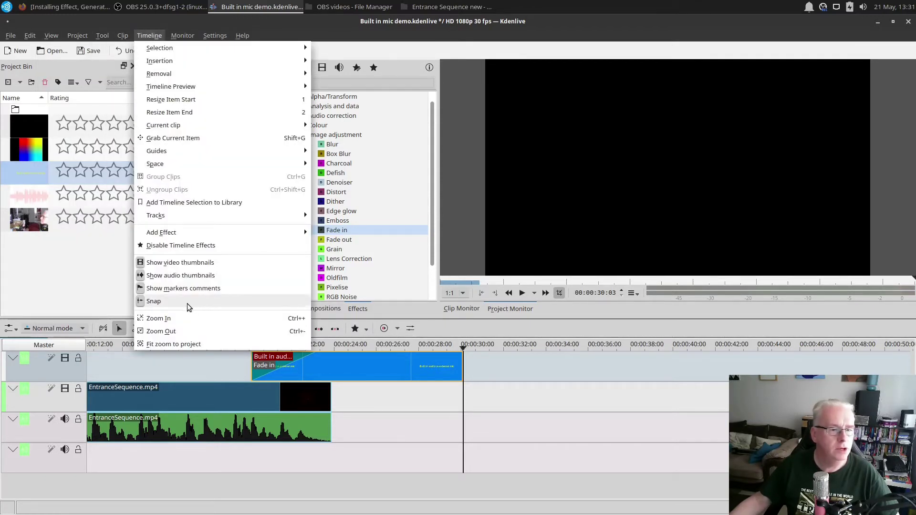
{"action": "left_click", "coordinate": [174, 303]}
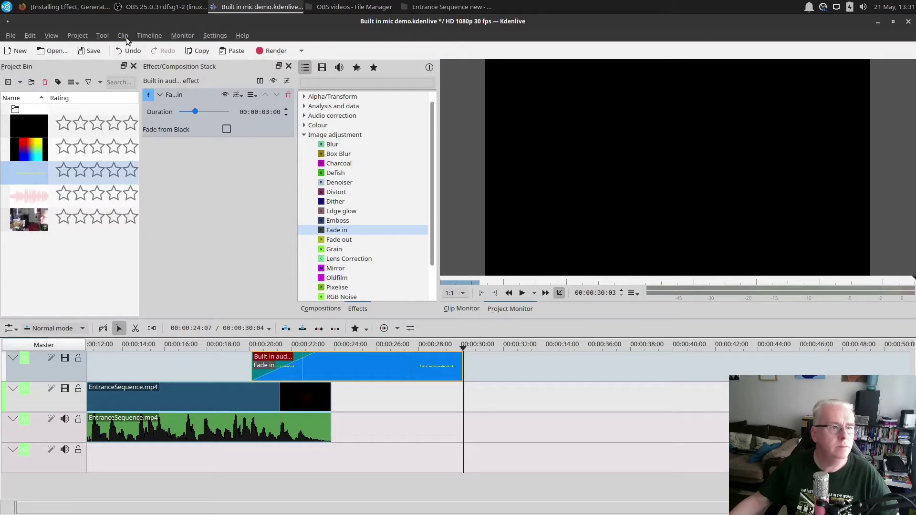
{"action": "left_click", "coordinate": [149, 37]}
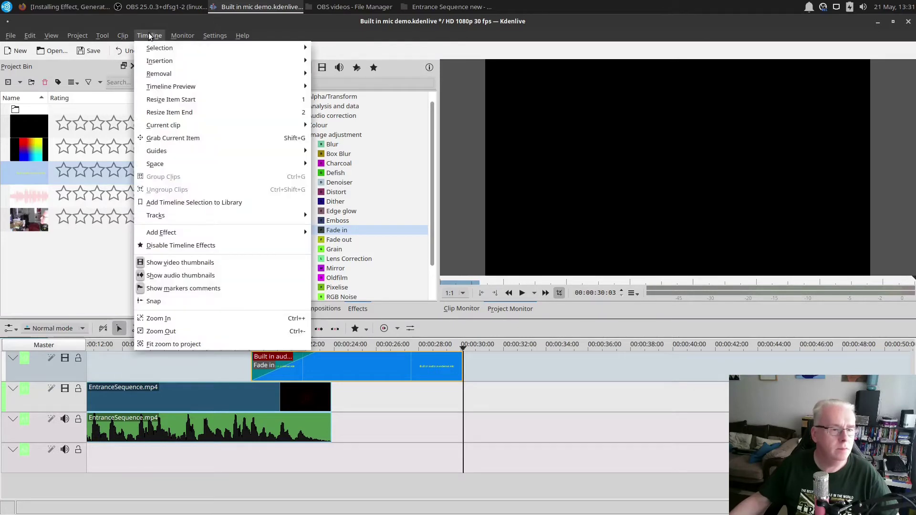
{"action": "left_click", "coordinate": [143, 302]}
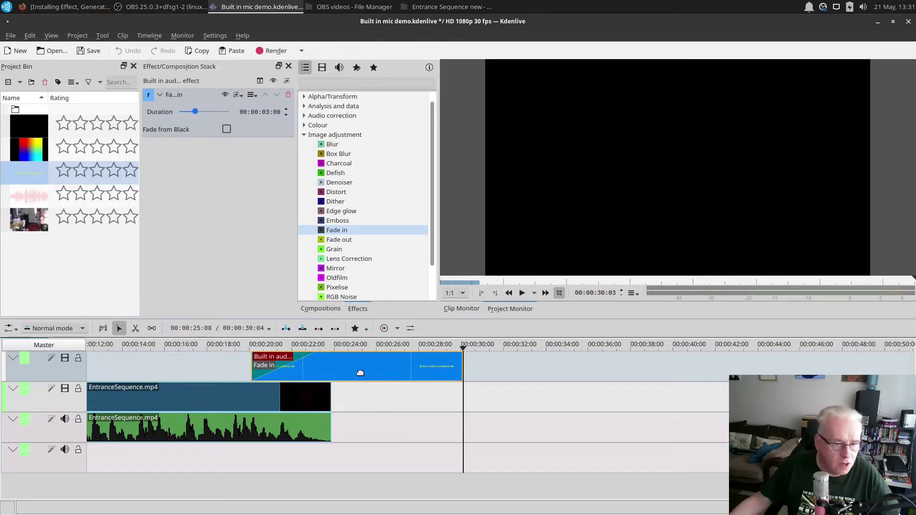
Reposition the title clip to start at about 00:00:20:26 over the end of EntranceSequence.mp4 and play through its fade-in.
{"action": "mouse_move", "coordinate": [360, 373]}
{"action": "left_mouse_down"}
{"action": "mouse_move", "coordinate": [375, 374]}
{"action": "mouse_move", "coordinate": [354, 381]}
{"action": "mouse_move", "coordinate": [477, 371]}
{"action": "mouse_move", "coordinate": [350, 377]}
{"action": "mouse_move", "coordinate": [369, 385]}
{"action": "left_mouse_up"}
{"action": "scroll", "coordinate": [376, 396], "scroll_direction": "up", "scroll_amount": 5}
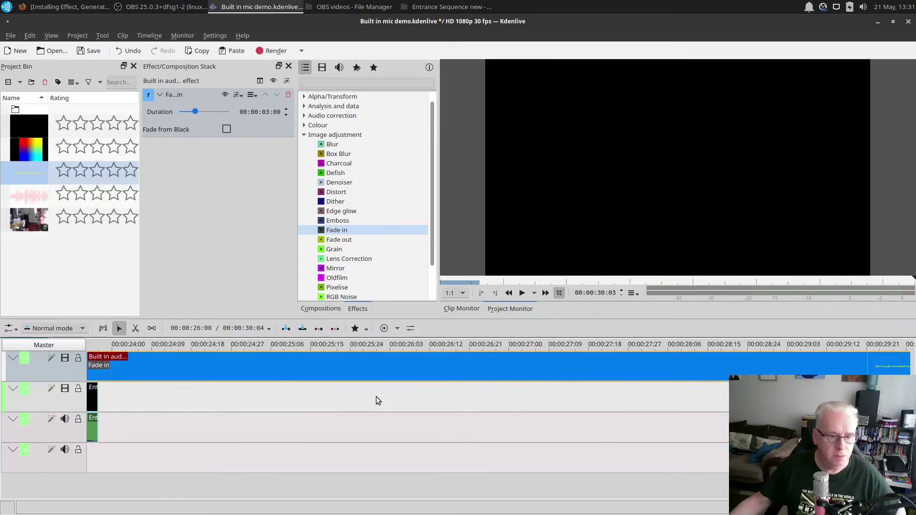
{"action": "scroll", "coordinate": [376, 397], "scroll_direction": "down", "scroll_amount": 3}
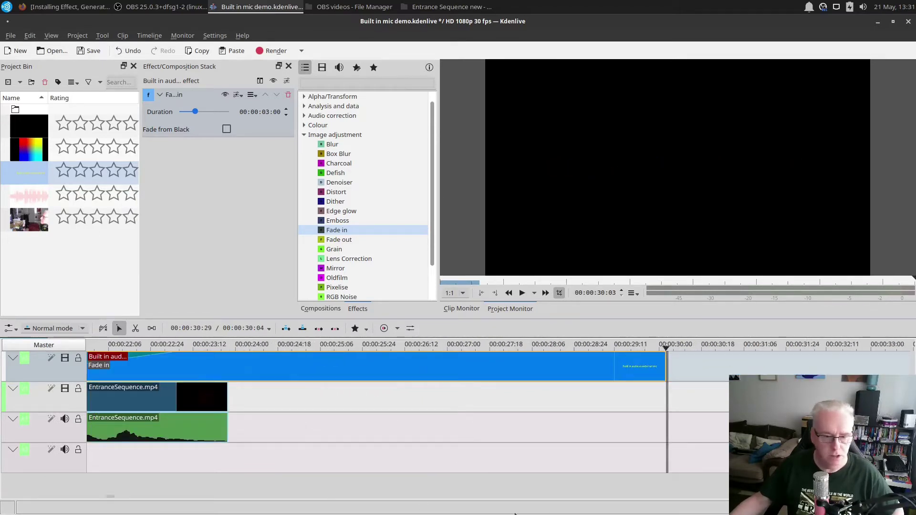
{"action": "left_click_drag", "start_coordinate": [108, 502], "coordinate": [104, 496]}
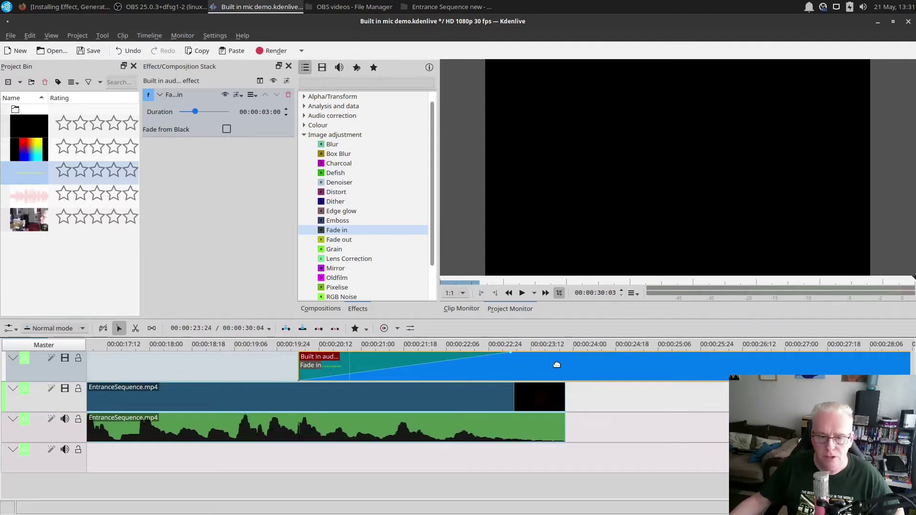
{"action": "left_click_drag", "start_coordinate": [537, 365], "coordinate": [566, 370]}
{"action": "left_click_drag", "start_coordinate": [495, 378], "coordinate": [472, 375]}
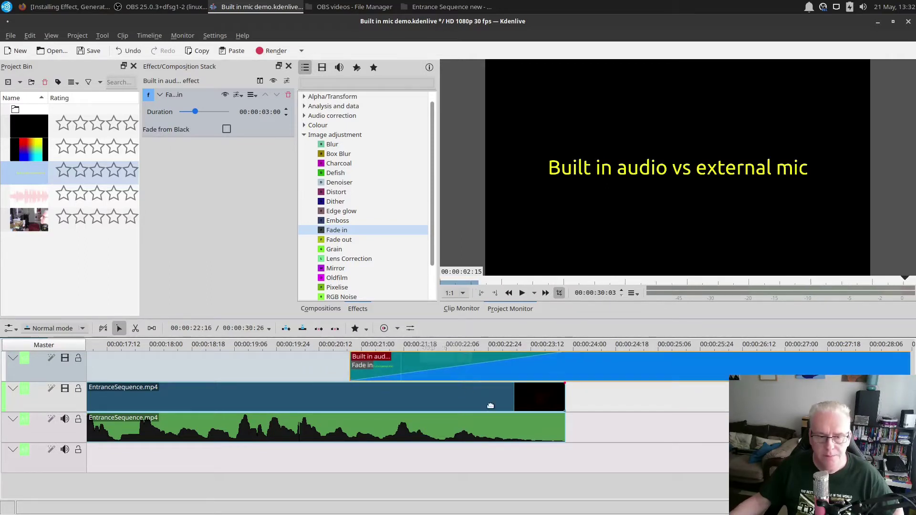
{"action": "left_click", "coordinate": [327, 345]}
{"action": "key", "text": "space"}
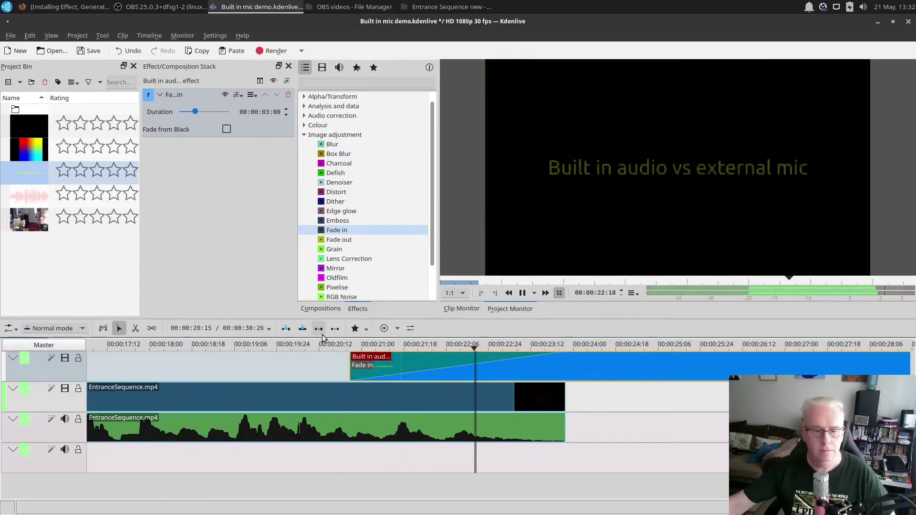
{"action": "key", "text": "space"}
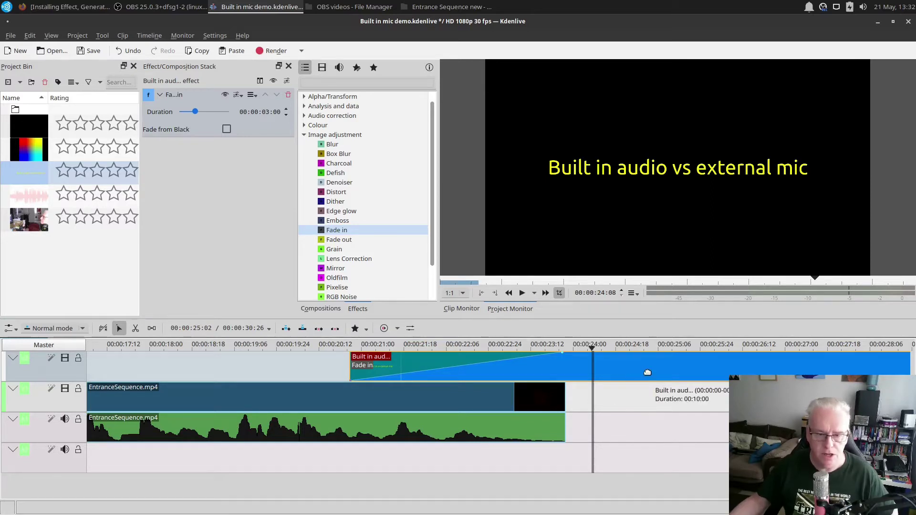
Apply the Fade out effect to the title clip and trim its end to about 00:00:29:29.
{"action": "scroll", "coordinate": [644, 372], "scroll_direction": "down", "scroll_amount": 1, "text": "ctrl"}
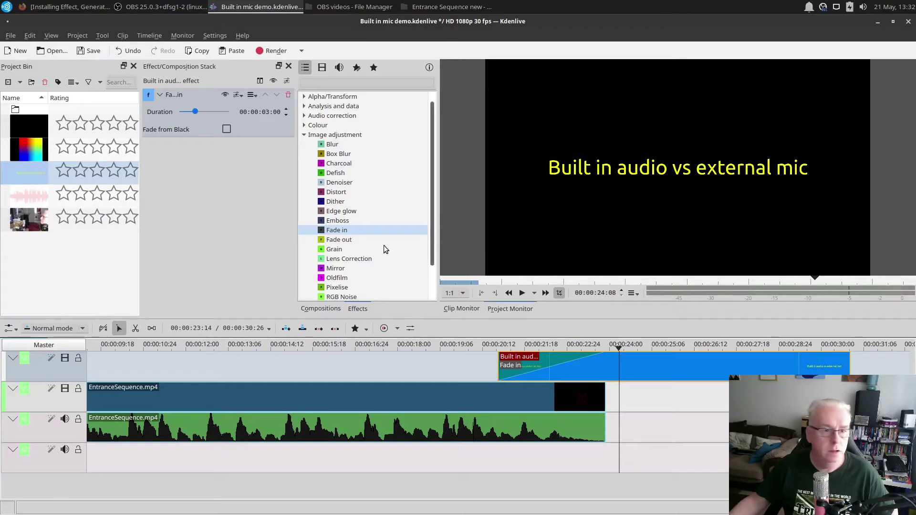
{"action": "left_click", "coordinate": [335, 238]}
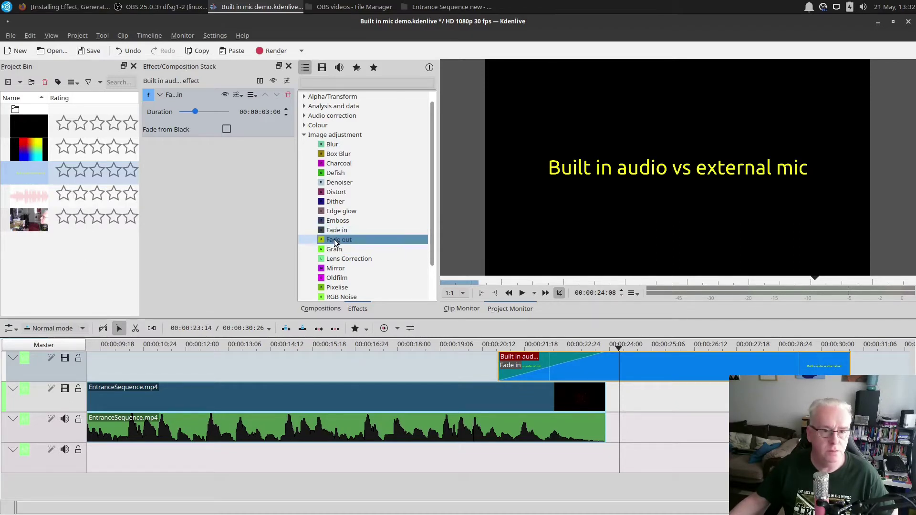
{"action": "left_click_drag", "start_coordinate": [830, 372], "coordinate": [830, 373]}
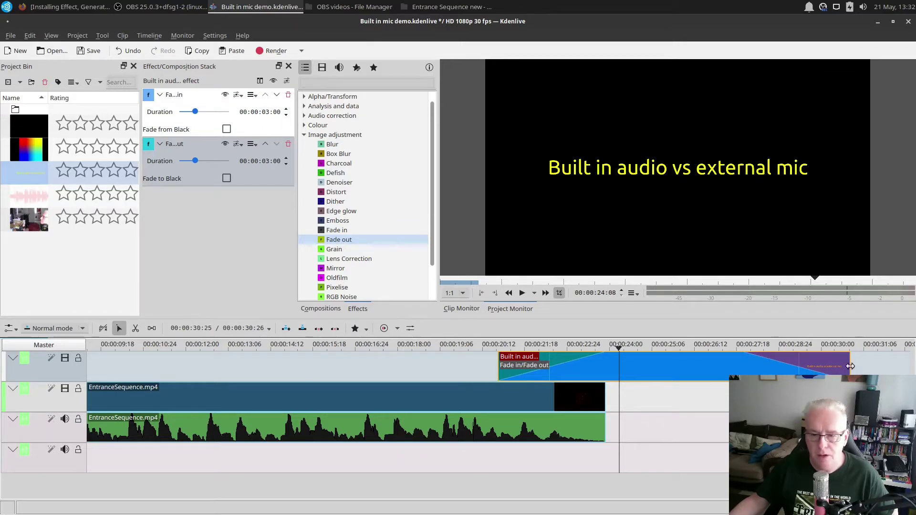
{"action": "left_click_drag", "start_coordinate": [850, 365], "coordinate": [761, 364]}
{"action": "scroll", "coordinate": [561, 383], "scroll_direction": "down", "scroll_amount": 2}
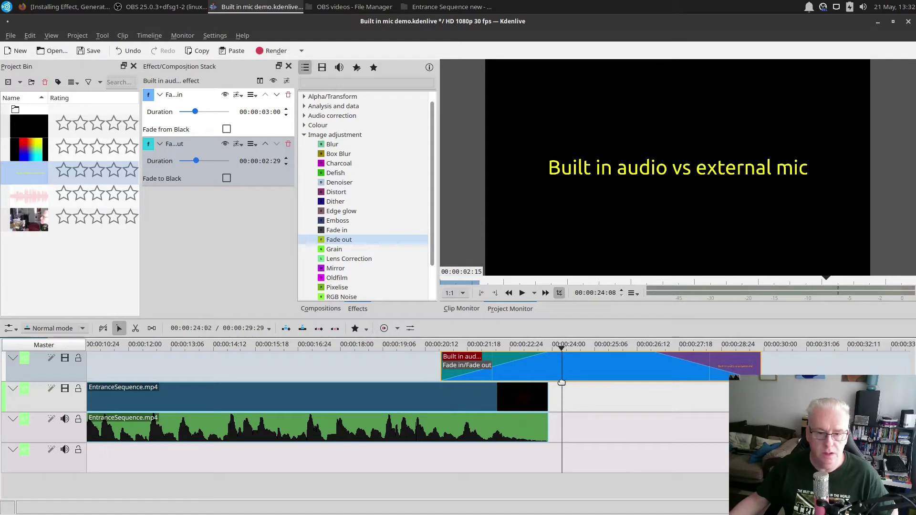
Play from about 00:00:18:28 through the title's fade-in and fade-out, and save the project.
{"action": "left_click", "coordinate": [373, 340]}
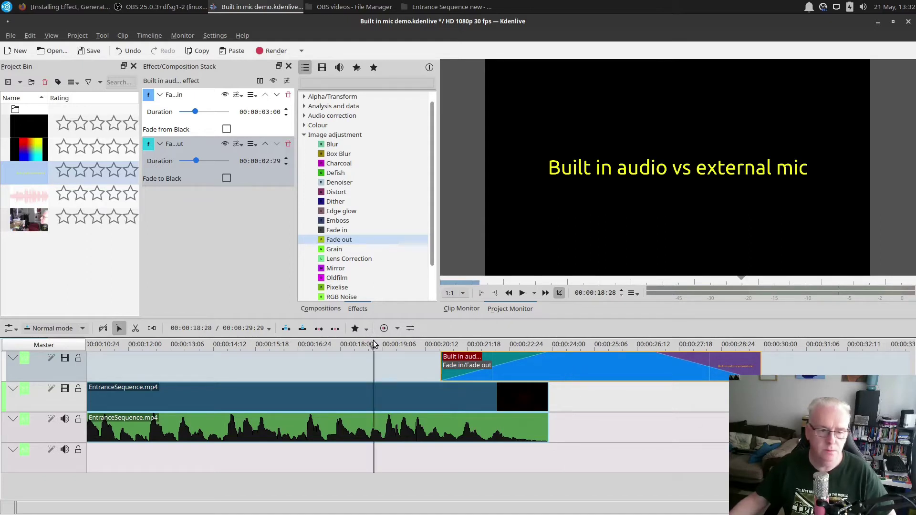
{"action": "key", "text": "space"}
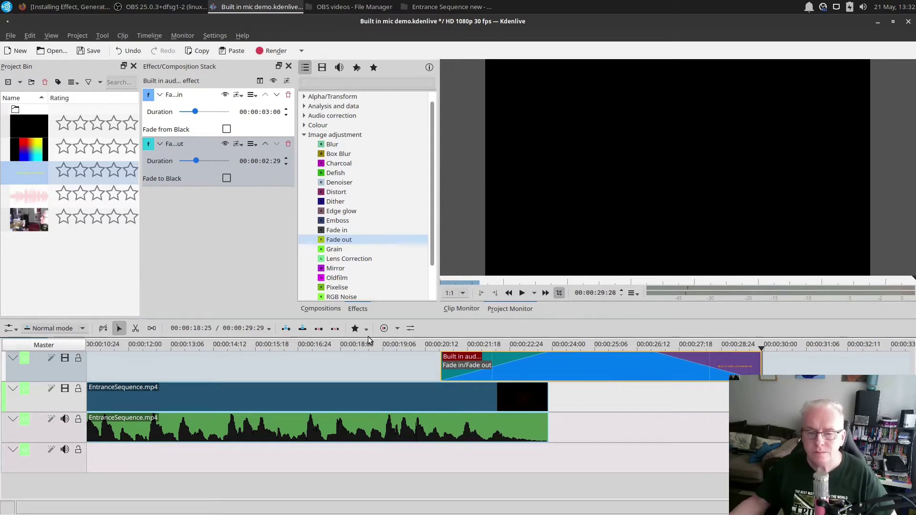
{"action": "scroll", "coordinate": [607, 370], "scroll_direction": "down", "scroll_amount": 2}
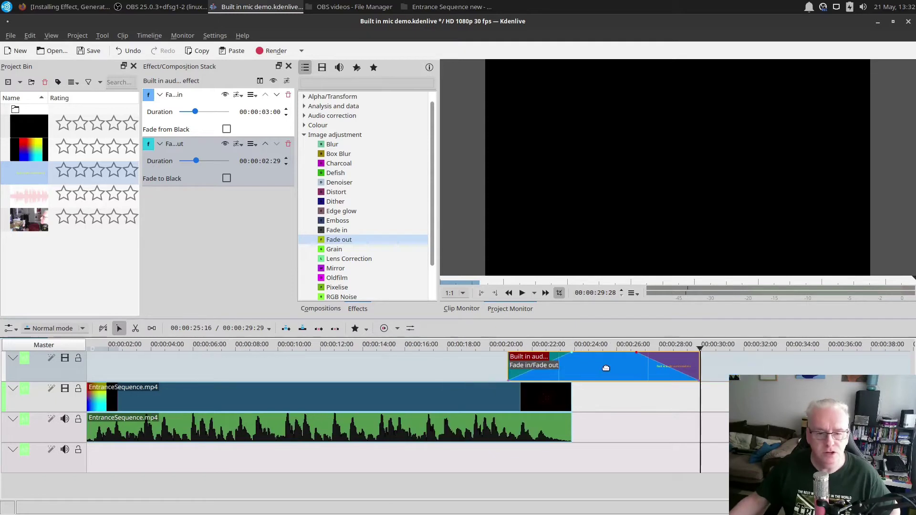
{"action": "scroll", "coordinate": [653, 425], "scroll_direction": "down", "scroll_amount": 3}
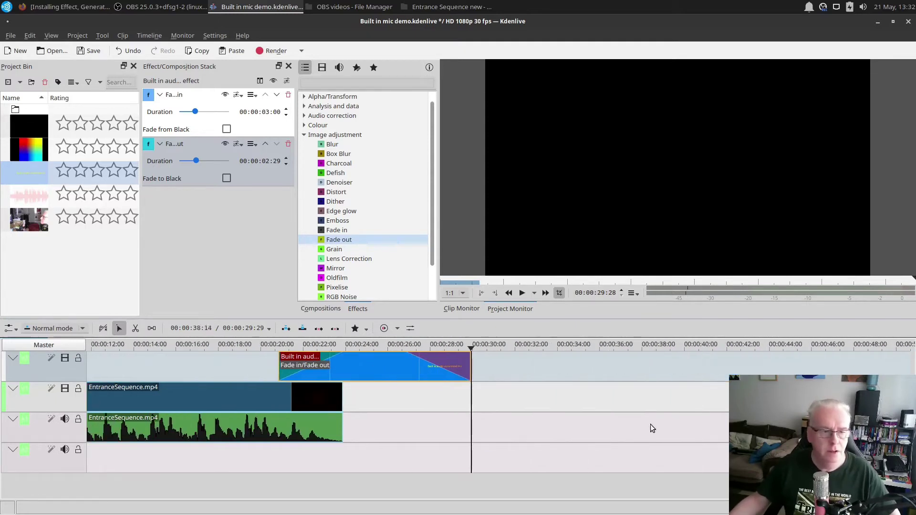
{"action": "left_click", "coordinate": [83, 53]}
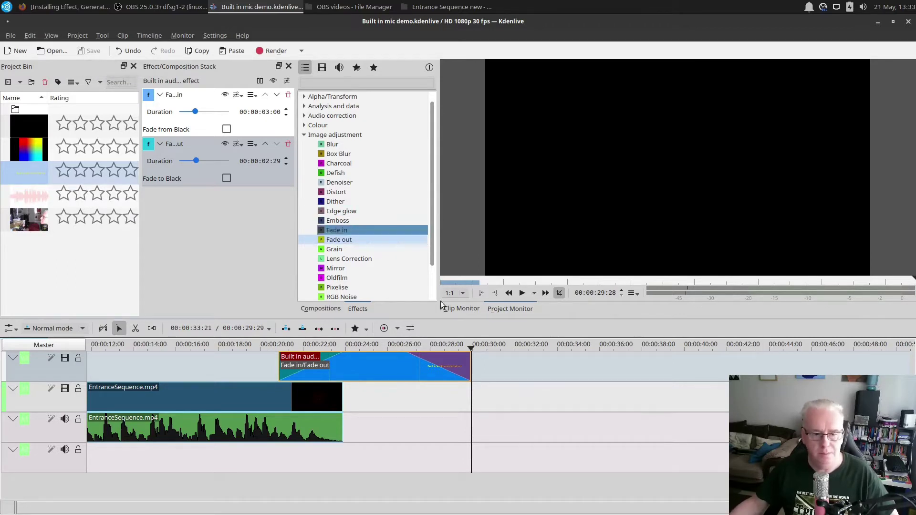
Place 00007 built in audio.MTS on the lower video track after the title, starting at about 00:00:42.
{"action": "scroll", "coordinate": [558, 406], "scroll_direction": "down", "scroll_amount": 2}
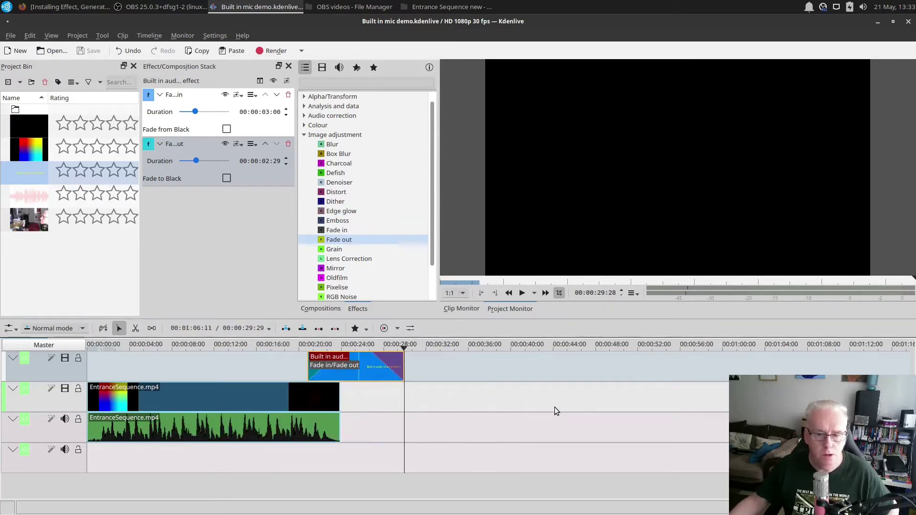
{"action": "scroll", "coordinate": [554, 407], "scroll_direction": "down", "scroll_amount": 1}
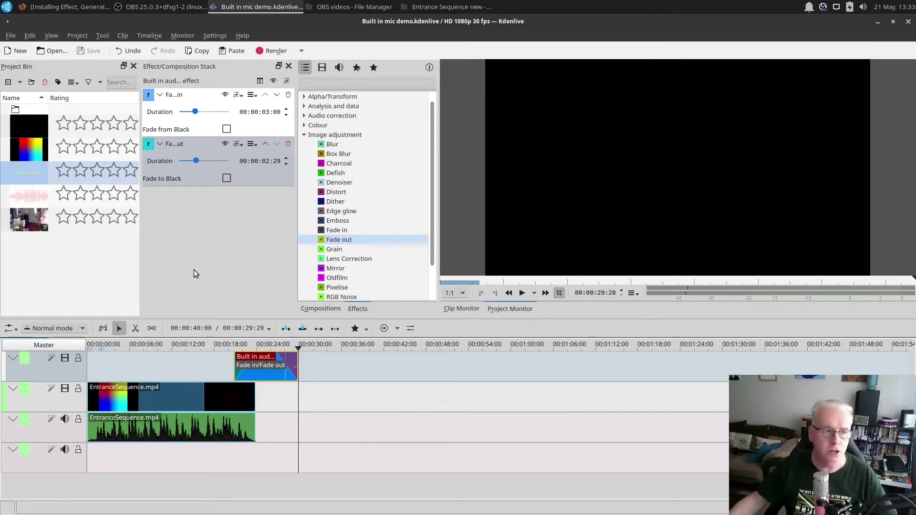
{"action": "left_click", "coordinate": [37, 196]}
{"action": "left_click", "coordinate": [38, 177]}
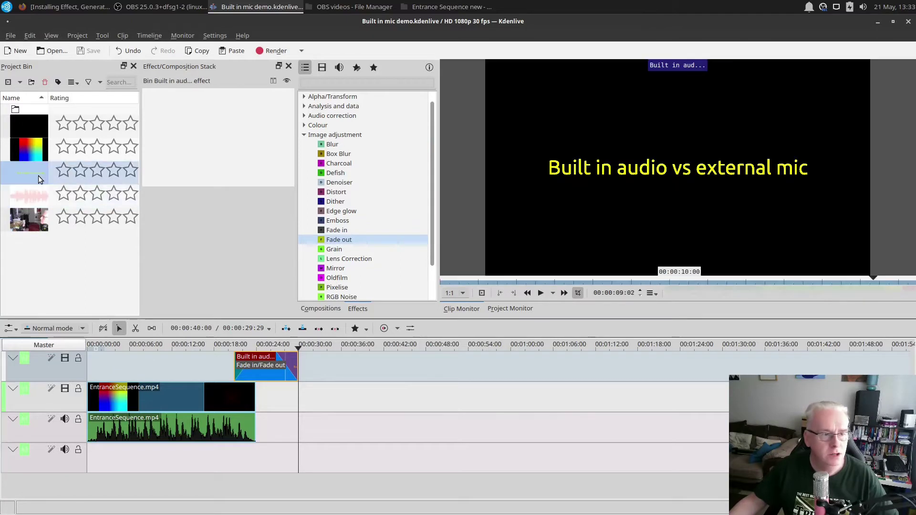
{"action": "left_click", "coordinate": [38, 226]}
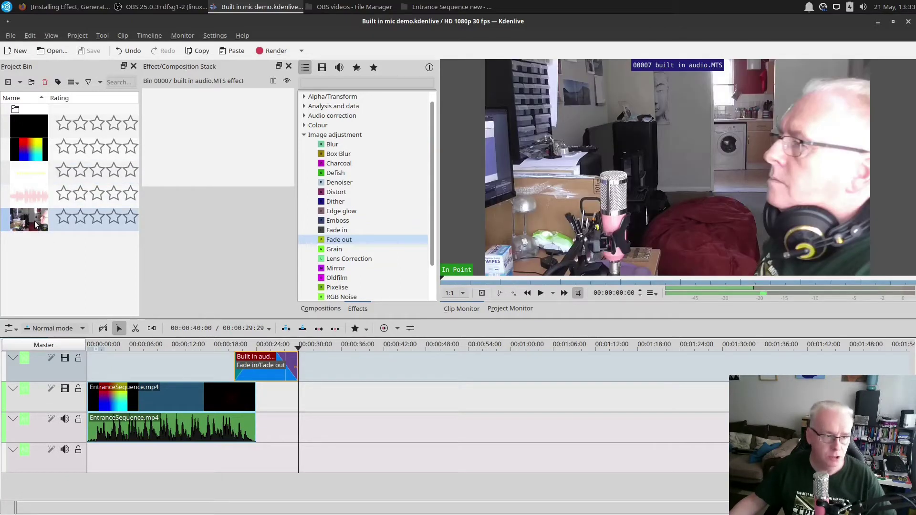
{"action": "left_click_drag", "start_coordinate": [34, 222], "coordinate": [383, 387]}
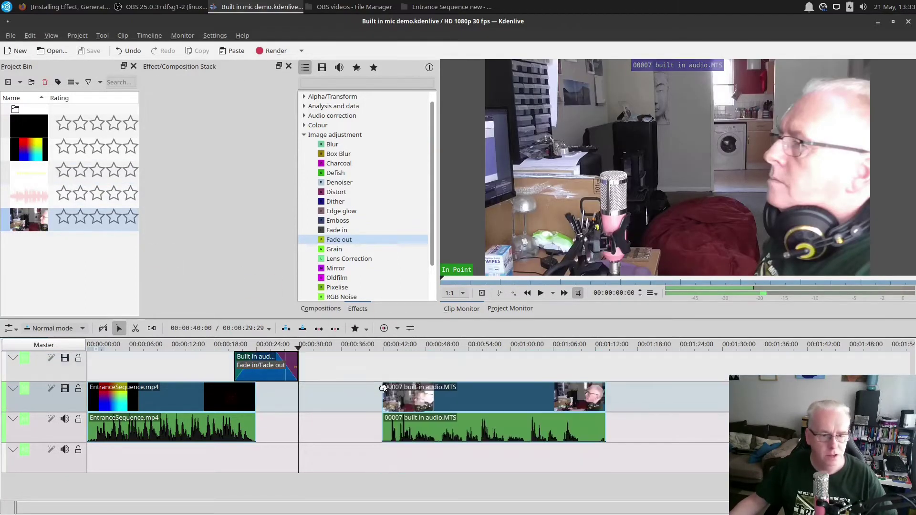
{"action": "mouse_move", "coordinate": [484, 401]}
{"action": "left_mouse_down"}
{"action": "mouse_move", "coordinate": [431, 400]}
{"action": "mouse_move", "coordinate": [481, 414]}
{"action": "left_mouse_up"}
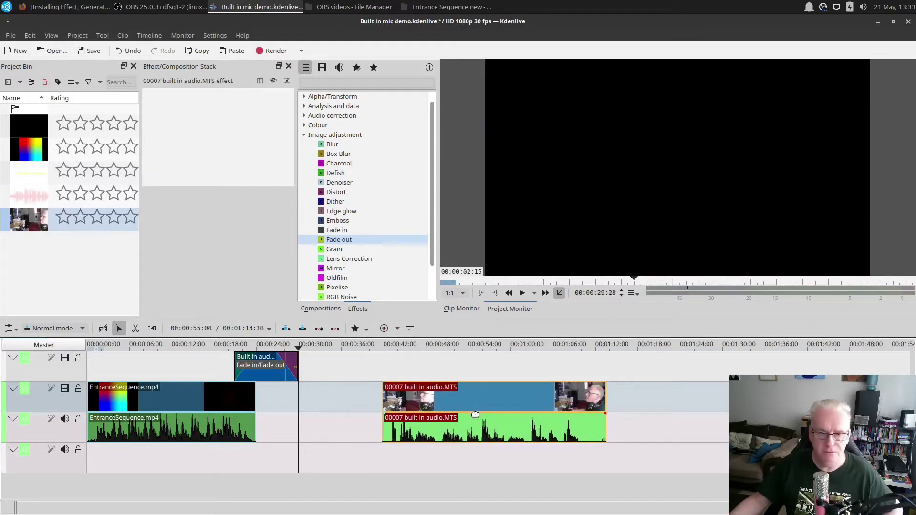
Play the opening of 00007 built in audio.MTS from its start at about 00:00:41:25 to check where the speech begins.
{"action": "scroll", "coordinate": [475, 414], "scroll_direction": "up", "scroll_amount": 3}
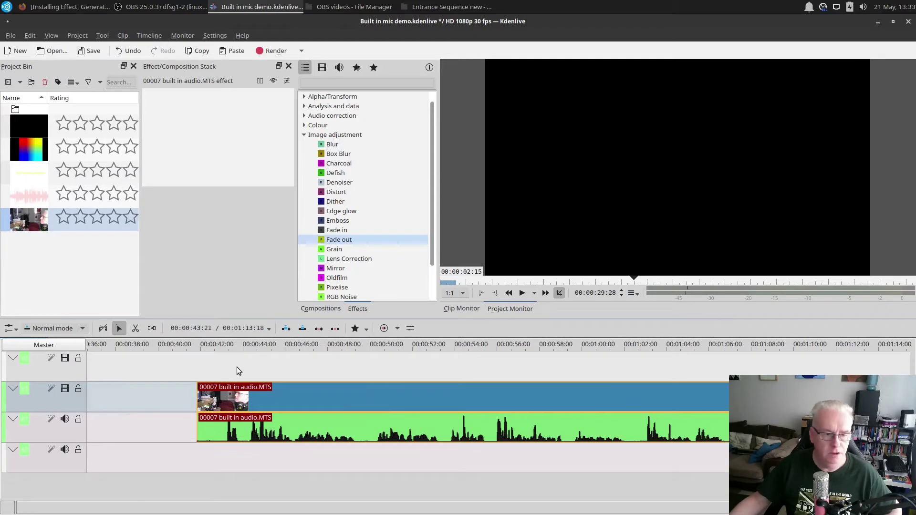
{"action": "left_click_drag", "start_coordinate": [233, 364], "coordinate": [271, 367]}
{"action": "scroll", "coordinate": [251, 413], "scroll_direction": "up", "scroll_amount": 5}
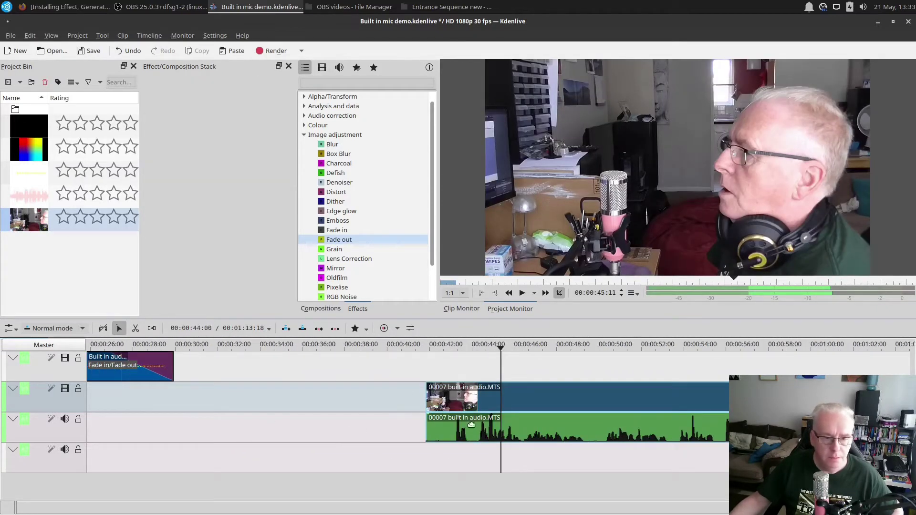
{"action": "scroll", "coordinate": [463, 432], "scroll_direction": "up", "scroll_amount": 3}
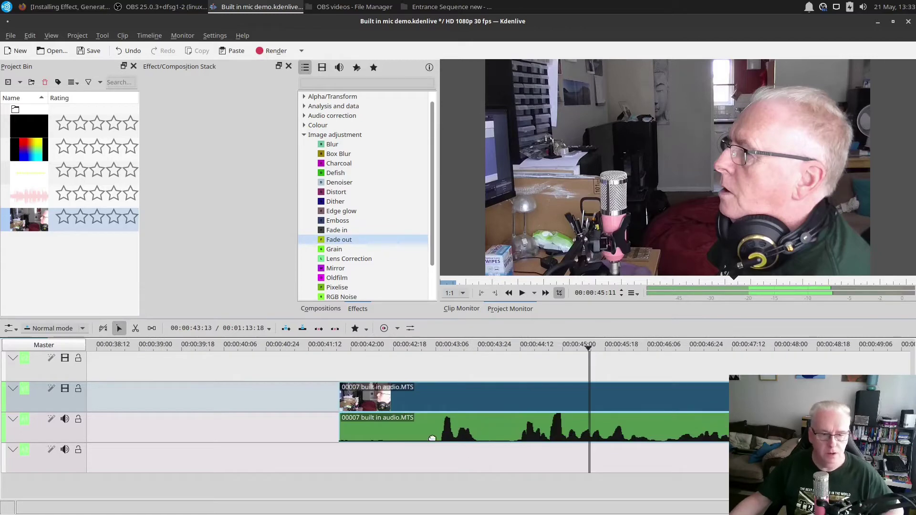
{"action": "scroll", "coordinate": [432, 437], "scroll_direction": "up", "scroll_amount": 2}
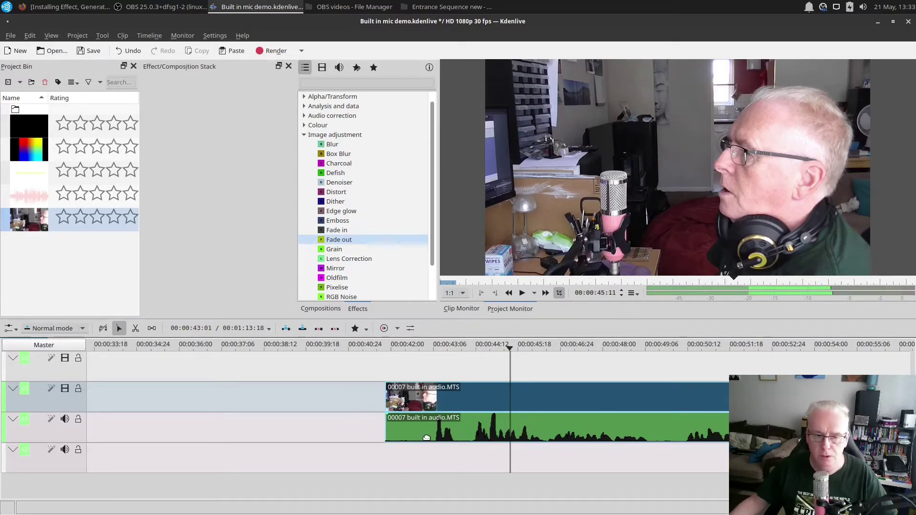
{"action": "left_click", "coordinate": [385, 345]}
{"action": "key", "text": "space"}
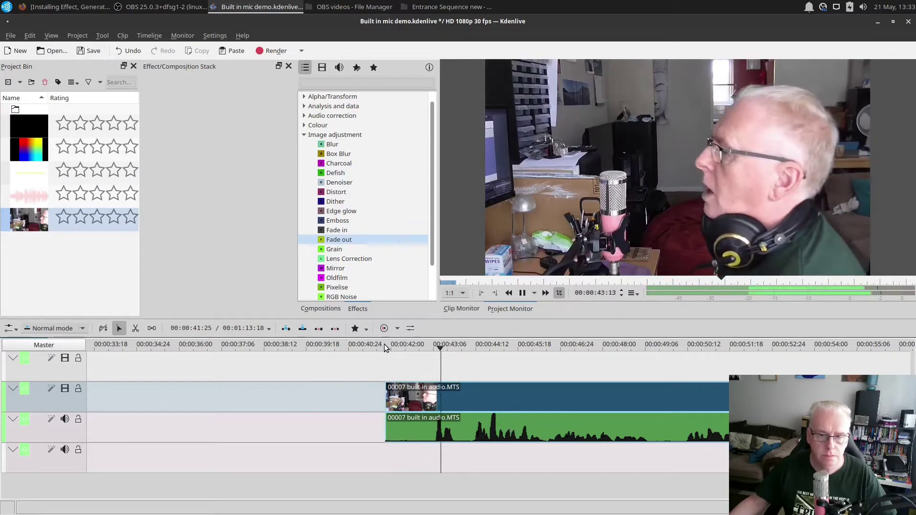
{"action": "key", "text": "space"}
{"action": "key", "text": "space"}
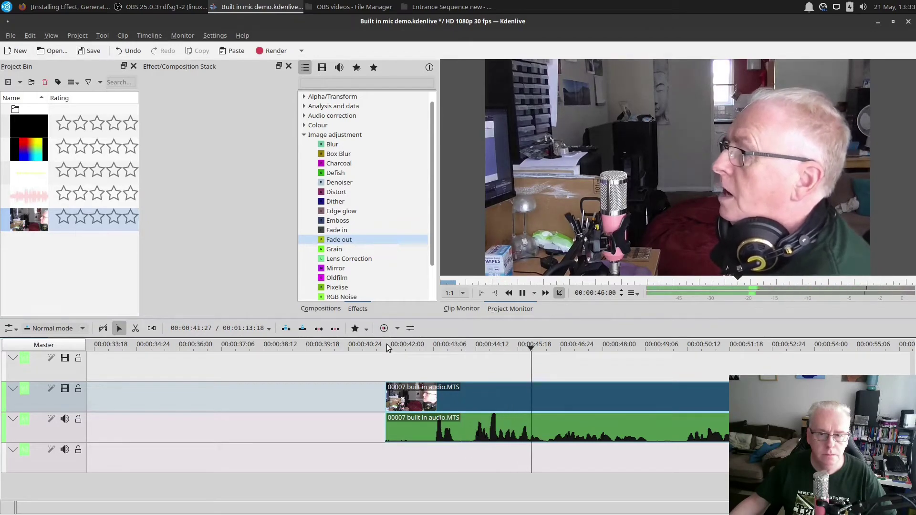
{"action": "key", "text": "space"}
{"action": "key", "text": "space"}
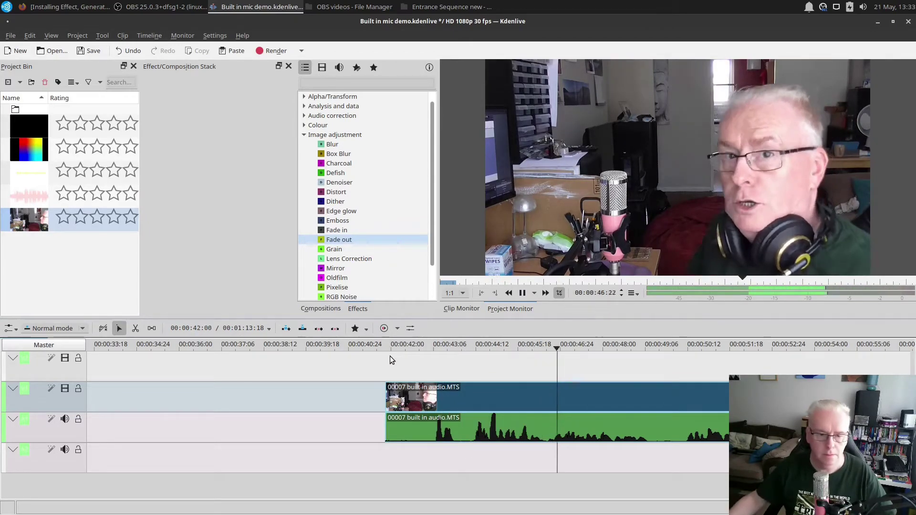
Scrub back through the opening of 00007 built in audio.MTS to the clip's first frame at 00:00:41:25.
{"action": "left_click", "coordinate": [425, 345]}
{"action": "left_click_drag", "start_coordinate": [424, 353], "coordinate": [428, 348]}
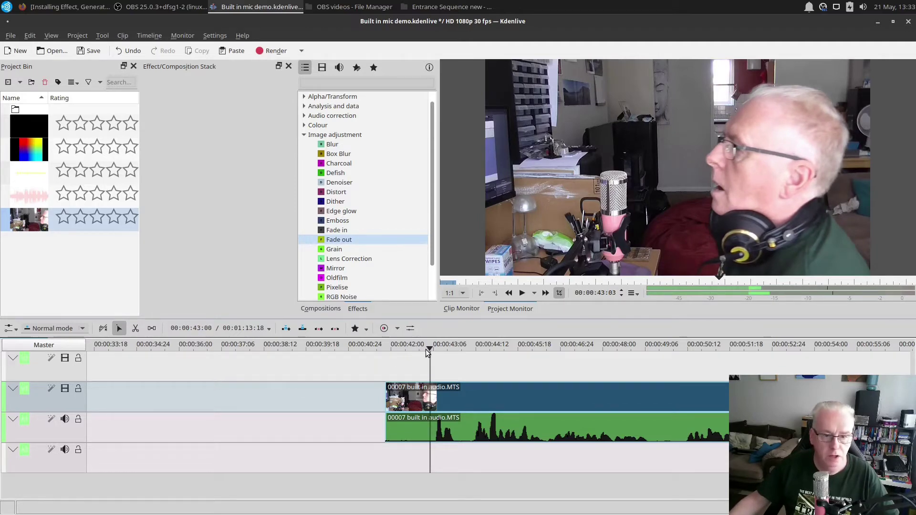
{"action": "left_click_drag", "start_coordinate": [428, 349], "coordinate": [390, 365]}
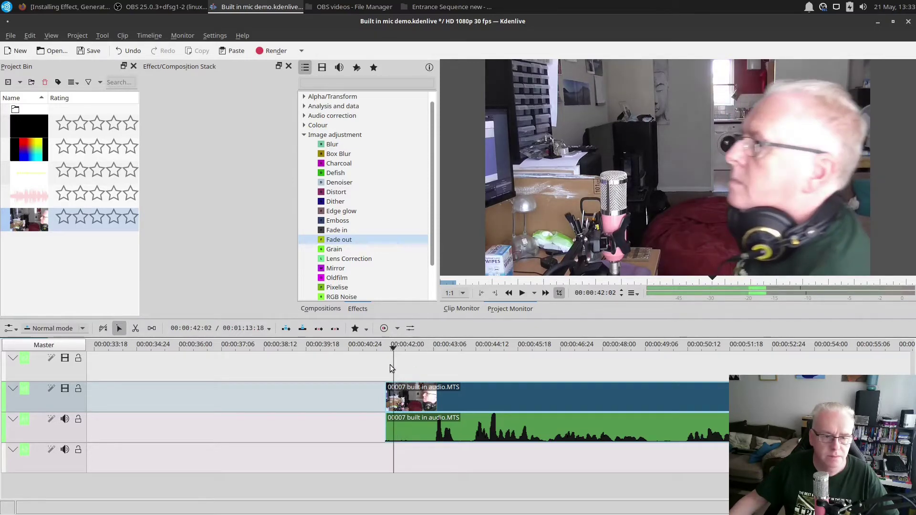
{"action": "scroll", "coordinate": [388, 390], "scroll_direction": "up", "scroll_amount": 3}
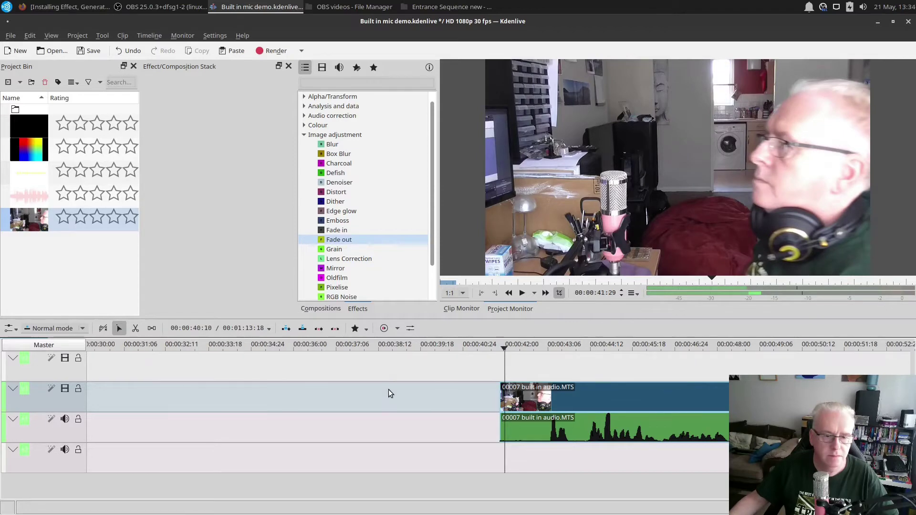
{"action": "scroll", "coordinate": [483, 418], "scroll_direction": "up", "scroll_amount": 3}
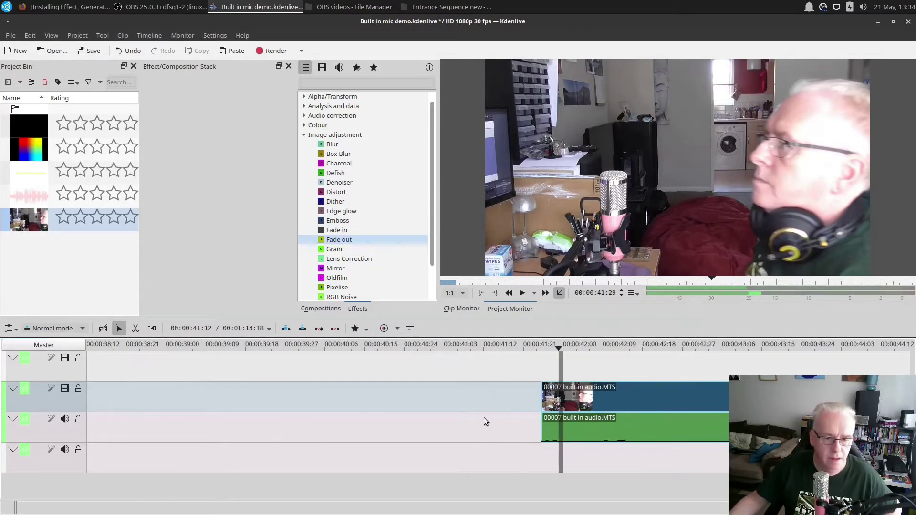
{"action": "mouse_move", "coordinate": [561, 352]}
{"action": "left_mouse_down"}
{"action": "mouse_move", "coordinate": [548, 352]}
{"action": "mouse_move", "coordinate": [569, 350]}
{"action": "mouse_move", "coordinate": [545, 356]}
{"action": "left_mouse_up"}
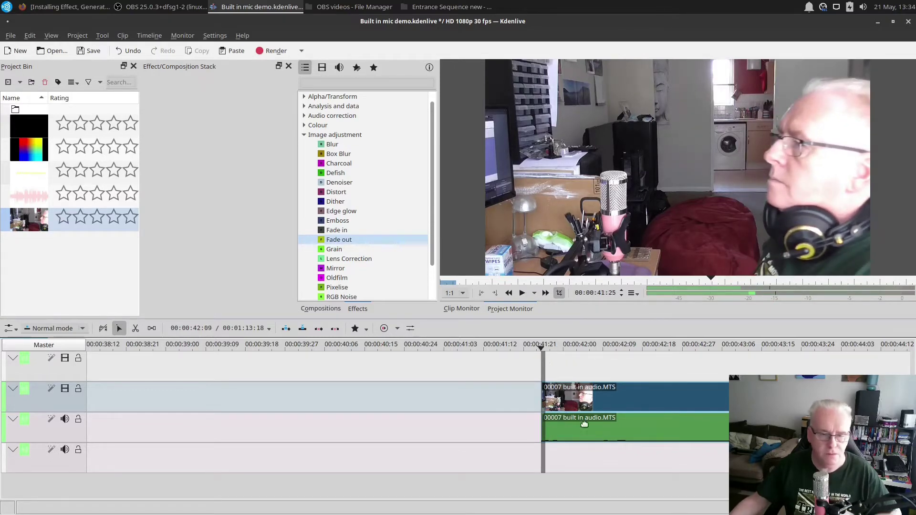
Move 00007 built in audio.MTS earlier on its track to start at about 00:00:28:19, under the end of the title clip.
{"action": "scroll", "coordinate": [545, 419], "scroll_direction": "down", "scroll_amount": 3, "text": "ctrl"}
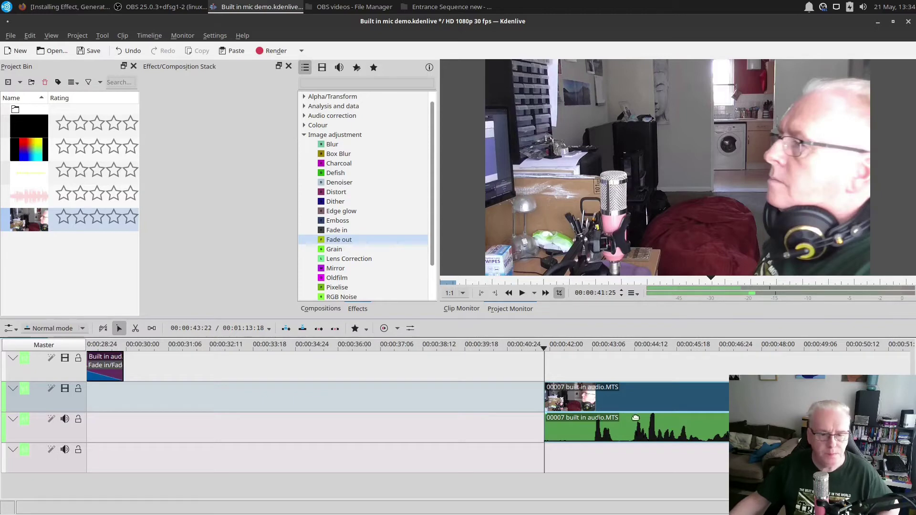
{"action": "scroll", "coordinate": [392, 439], "scroll_direction": "down", "scroll_amount": 1, "text": "ctrl"}
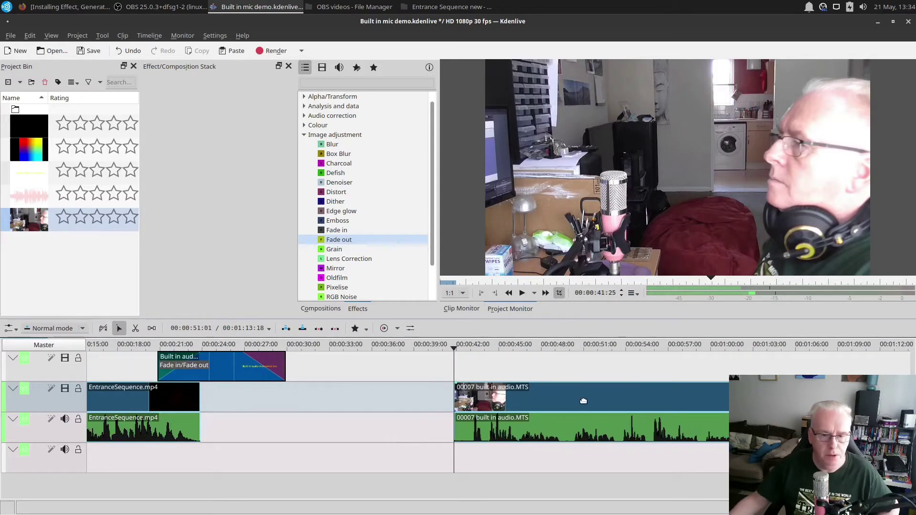
{"action": "left_click_drag", "start_coordinate": [582, 401], "coordinate": [396, 416]}
Apply the Fade in effect to 00007 built in audio.MTS with a duration of 00:00:01:00.
{"action": "left_click", "coordinate": [342, 232]}
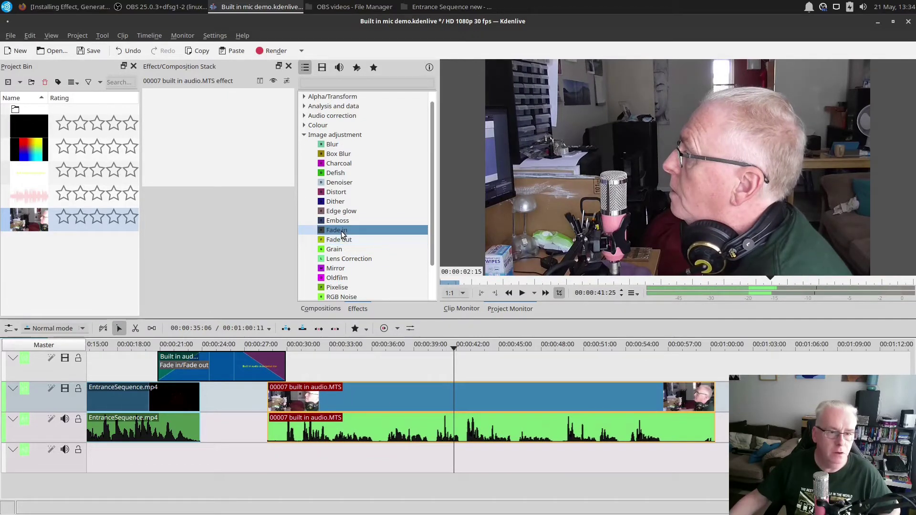
{"action": "left_click_drag", "start_coordinate": [342, 231], "coordinate": [275, 406]}
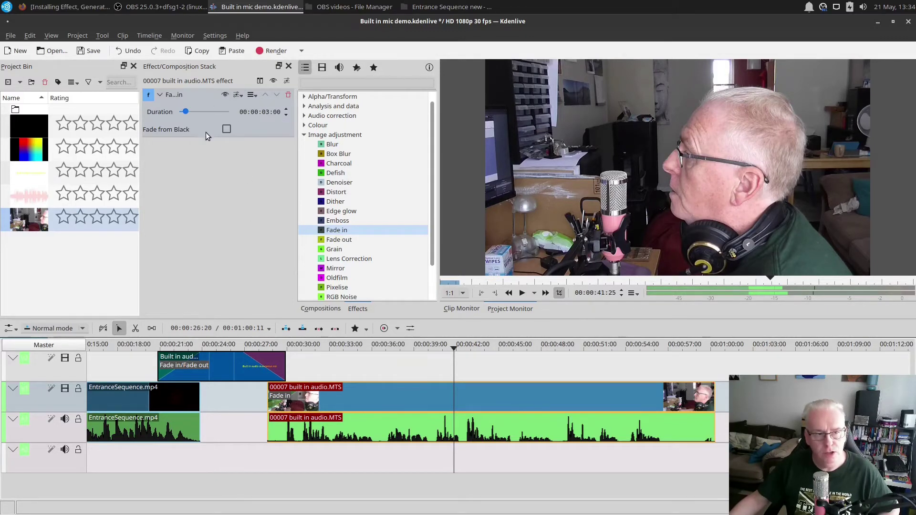
{"action": "left_click", "coordinate": [265, 112]}
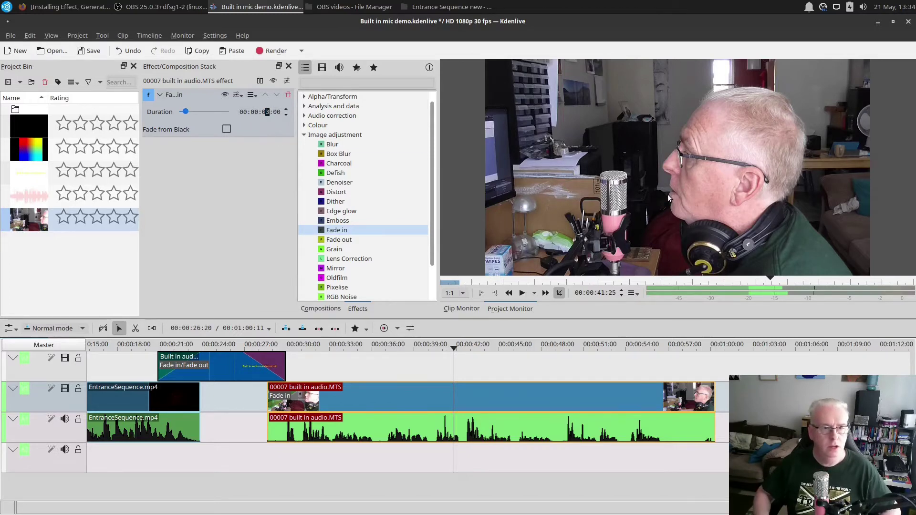
{"action": "key", "text": "Return"}
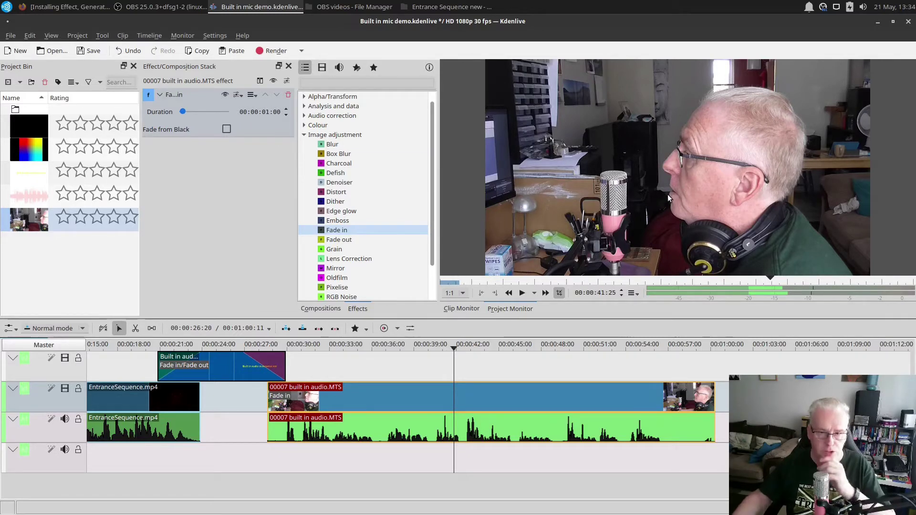
Move 00007 built in audio.MTS to start at about 00:00:32:14, after the title, and play from 00:00:31:24 through its fade-in.
{"action": "left_click_drag", "start_coordinate": [329, 385], "coordinate": [383, 386]}
{"action": "left_click", "coordinate": [312, 346]}
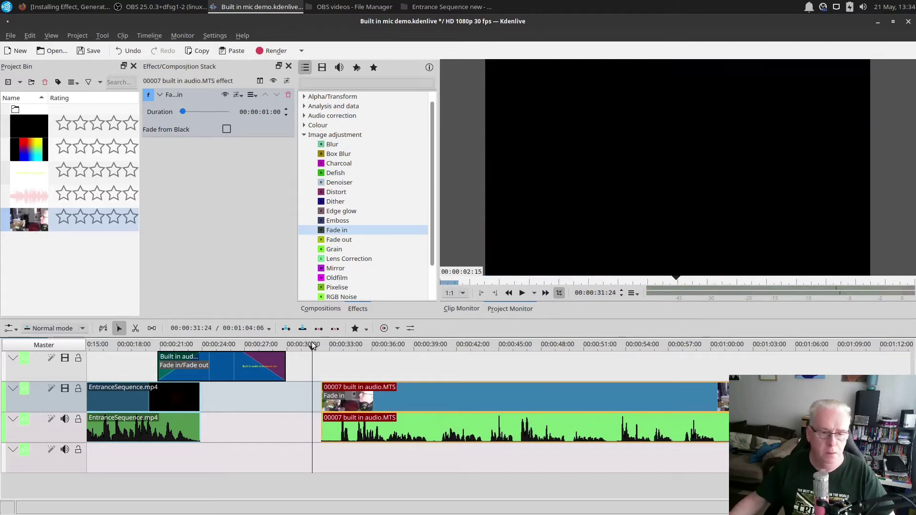
{"action": "key", "text": "space"}
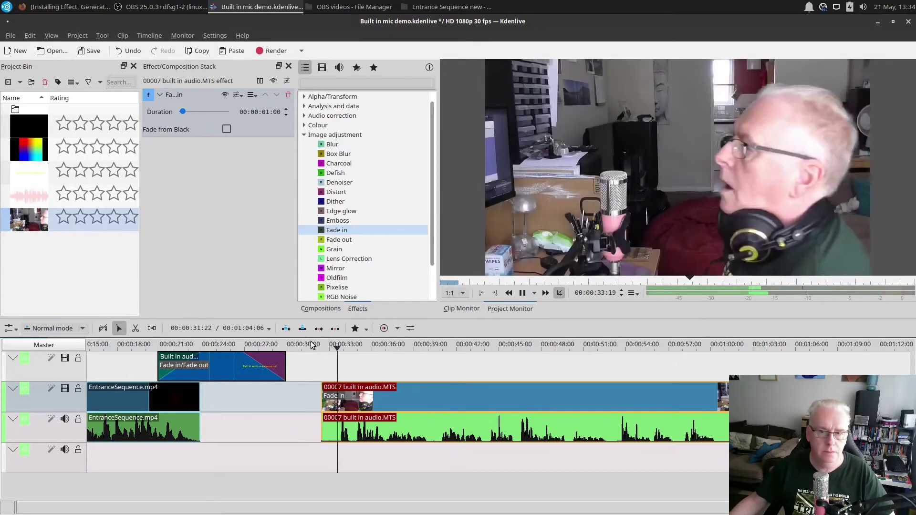
{"action": "key", "text": "space"}
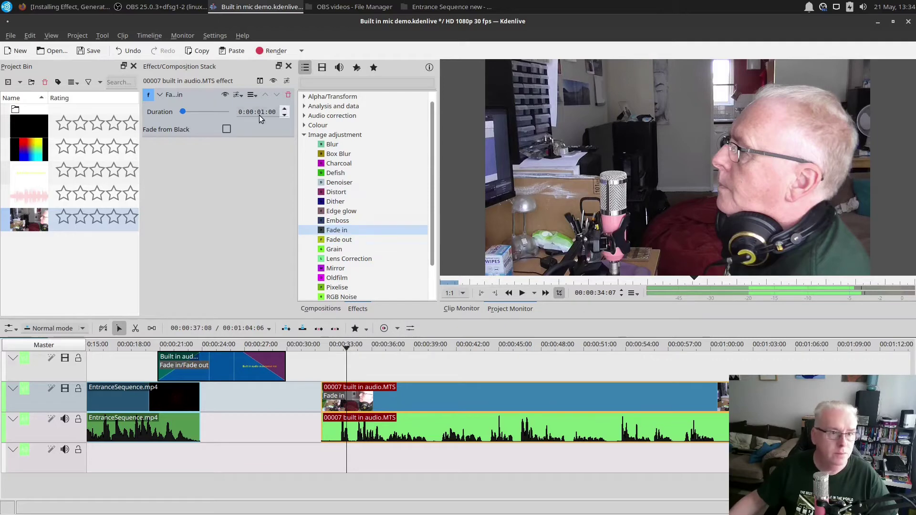
Set the clip's fade-in duration to 00:00:03:00 and move it to start at about 00:00:26:28, overlapping the title's fade-out.
{"action": "scroll", "coordinate": [267, 111], "scroll_direction": "up", "scroll_amount": 2}
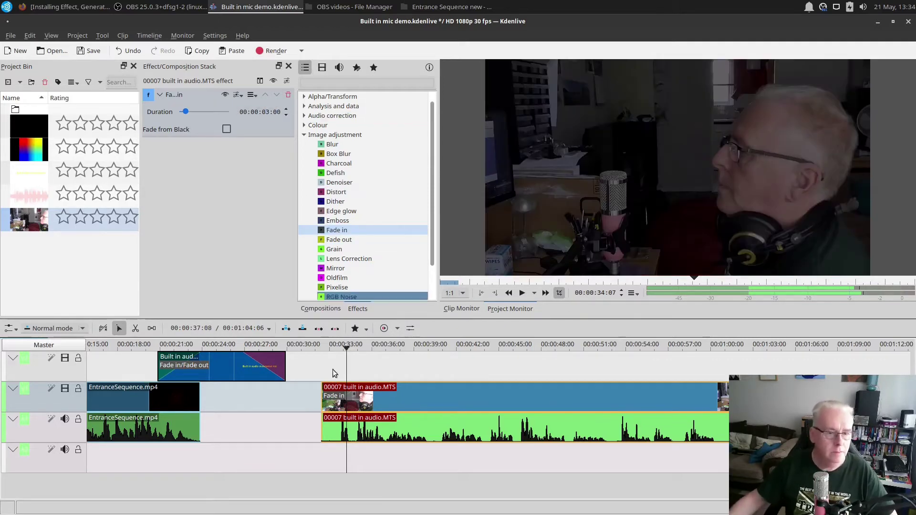
{"action": "left_click_drag", "start_coordinate": [425, 404], "coordinate": [350, 413]}
{"action": "scroll", "coordinate": [334, 415], "scroll_direction": "up", "scroll_amount": 2}
{"action": "scroll", "coordinate": [345, 485], "scroll_direction": "left", "scroll_amount": 6}
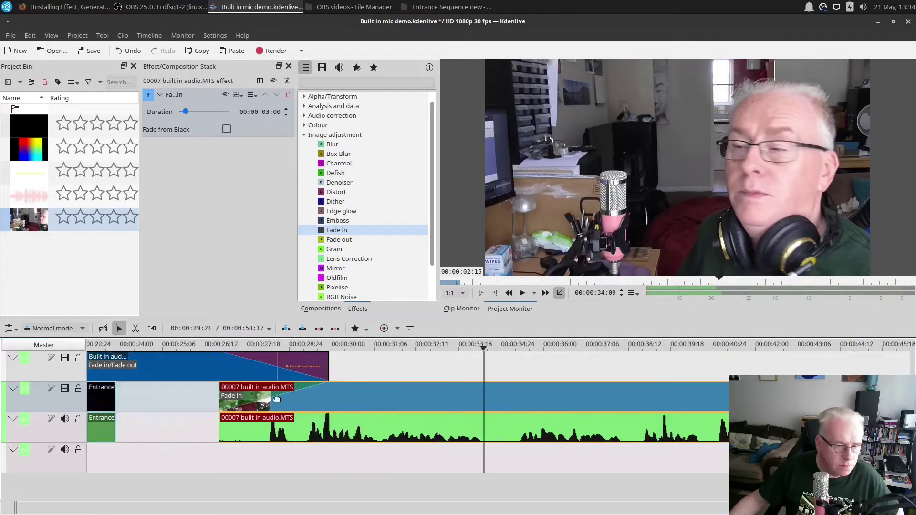
{"action": "left_click_drag", "start_coordinate": [501, 414], "coordinate": [505, 415]}
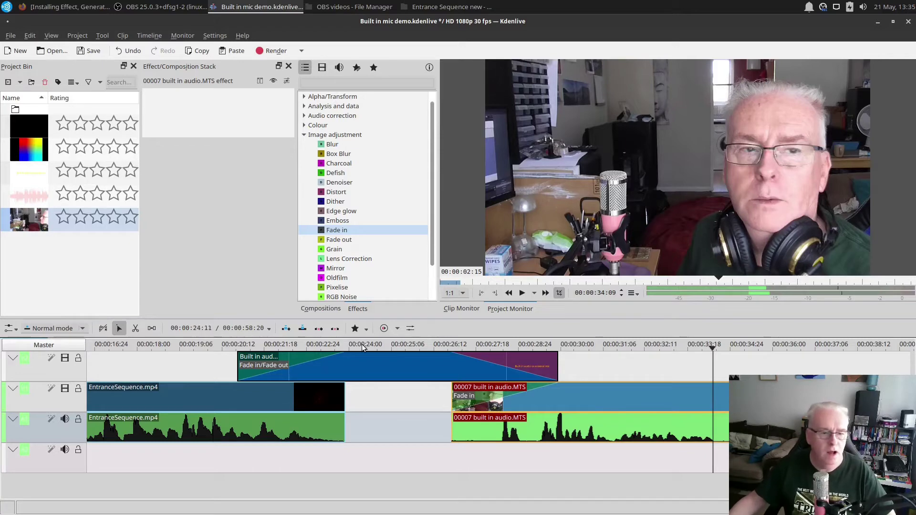
Play from about 00:00:23:13 through the overlap of the title's fade-out and the recorded clip's fade-in, and save the project.
{"action": "left_click", "coordinate": [329, 347]}
{"action": "key", "text": "space"}
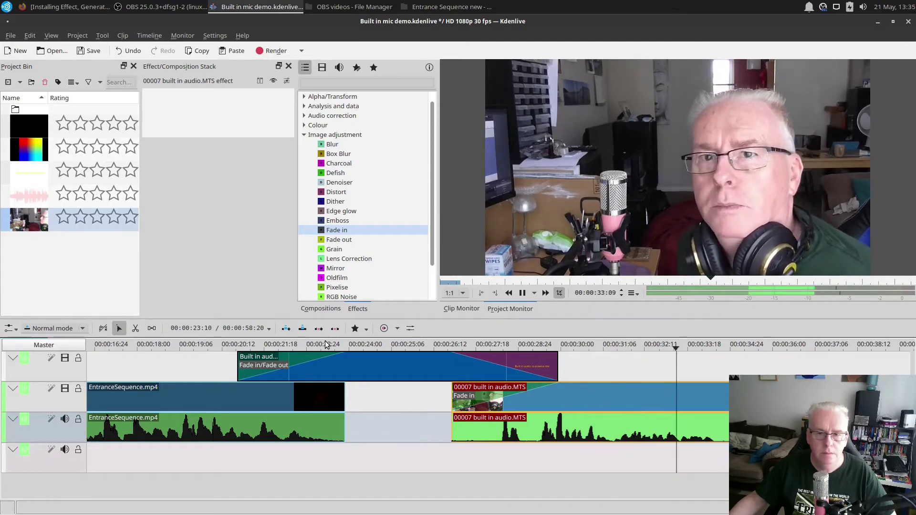
{"action": "key", "text": "space"}
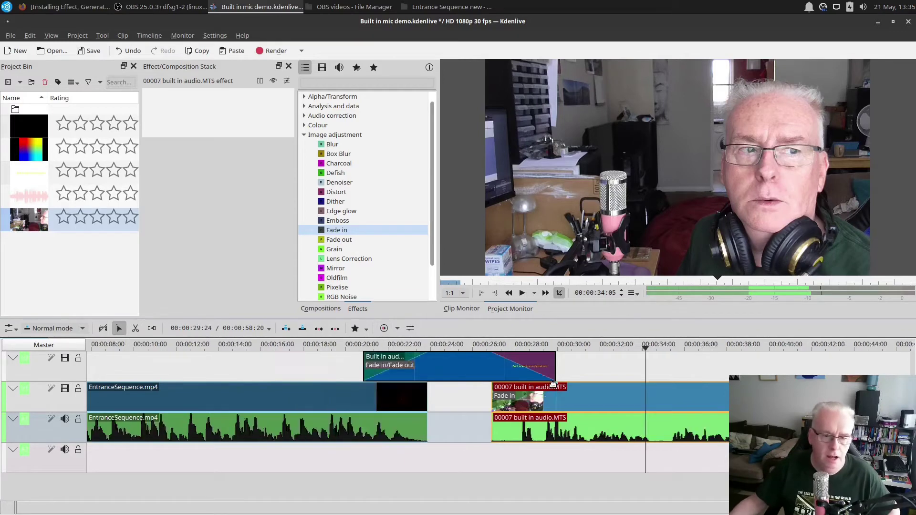
{"action": "scroll", "coordinate": [472, 407], "scroll_direction": "down", "scroll_amount": 2}
{"action": "left_click", "coordinate": [92, 53]}
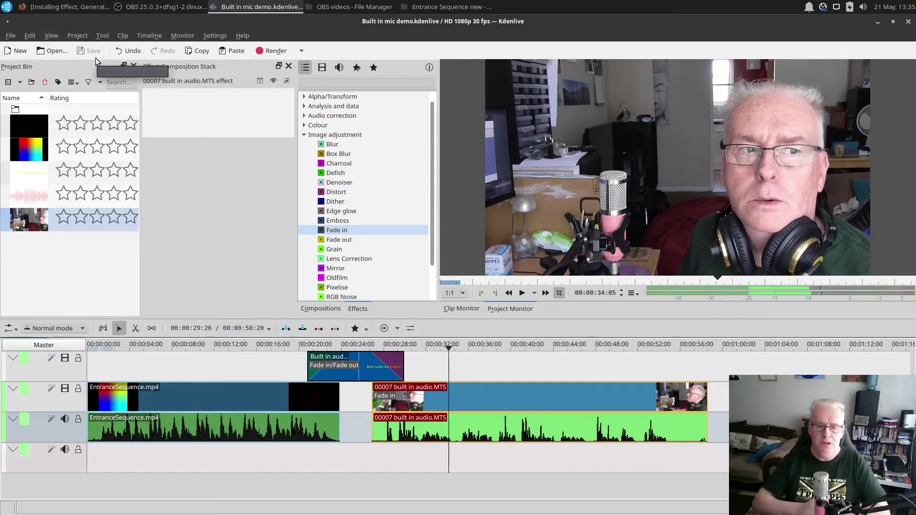
Play the end of 00007 built in audio.MTS from 00:00:53:15 and cut the clip after the last speech at 00:00:54:27.
{"action": "left_click", "coordinate": [653, 345]}
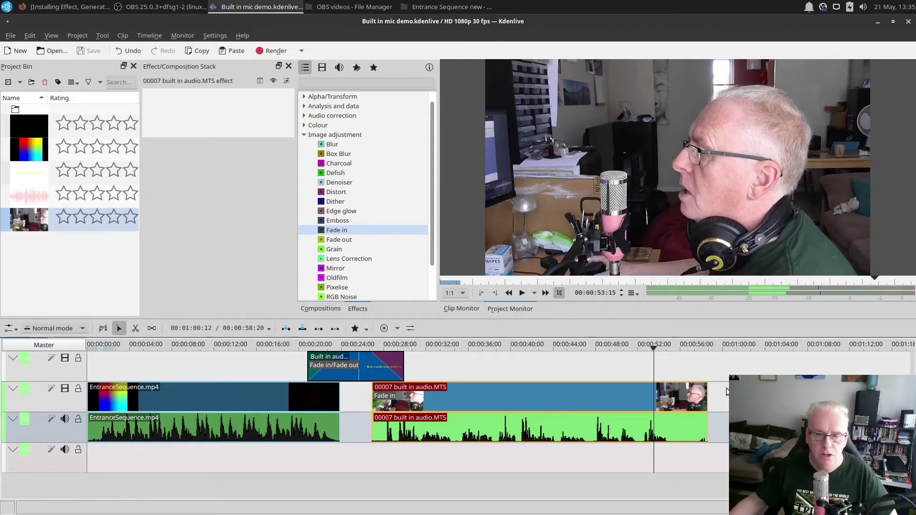
{"action": "key", "text": "space"}
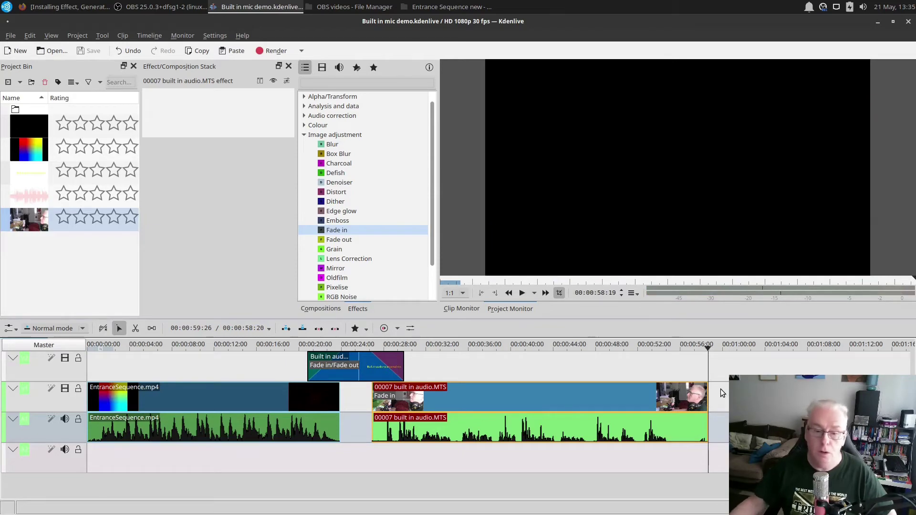
{"action": "scroll", "coordinate": [706, 387], "scroll_direction": "up", "scroll_amount": 3}
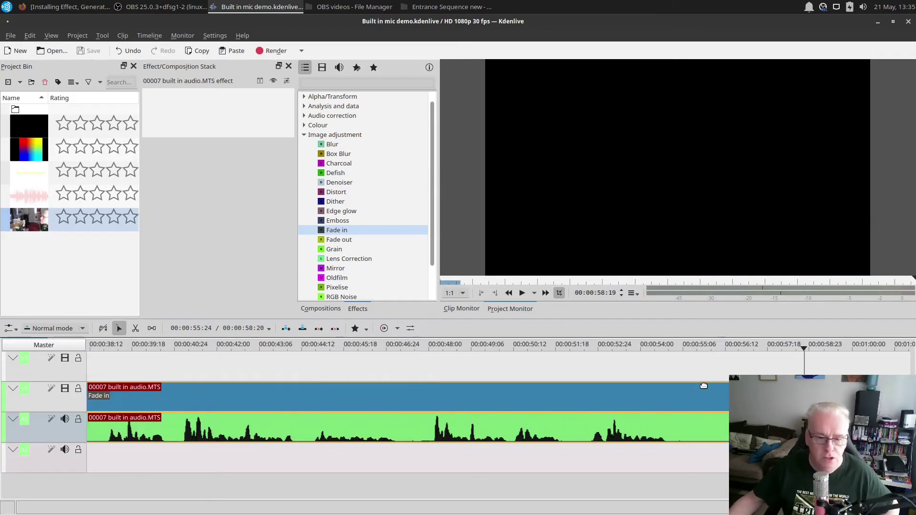
{"action": "left_click_drag", "start_coordinate": [803, 351], "coordinate": [672, 382]}
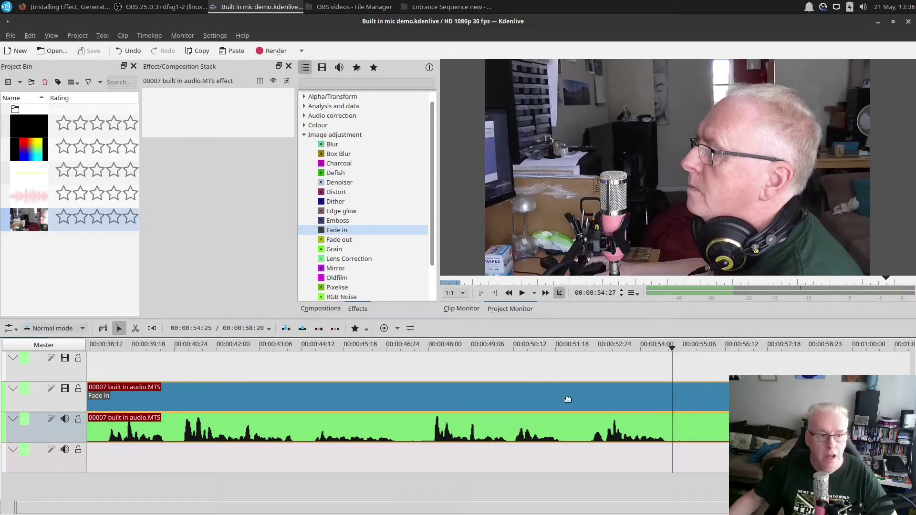
{"action": "left_click", "coordinate": [135, 330]}
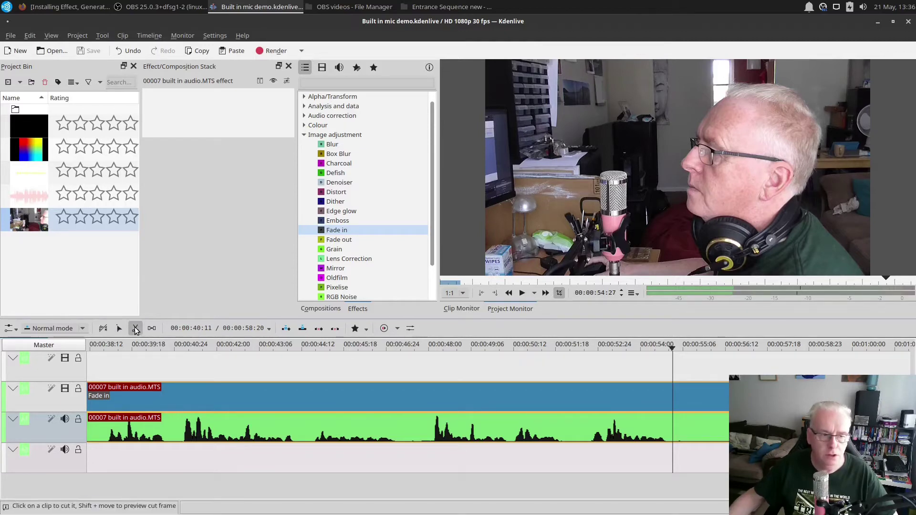
{"action": "left_click", "coordinate": [672, 423]}
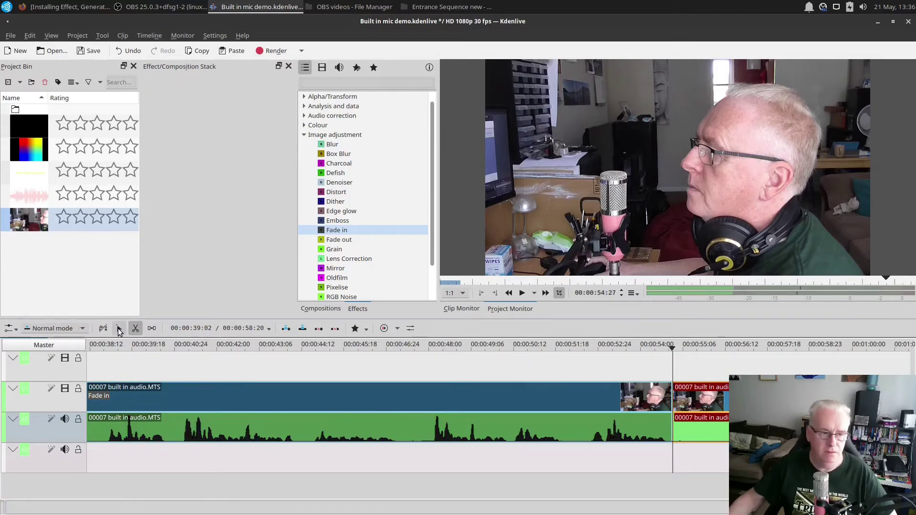
Delete the leftover piece of 00007 built in audio.MTS after the cut at 00:00:54:27.
{"action": "left_click", "coordinate": [120, 330]}
{"action": "left_click", "coordinate": [712, 400]}
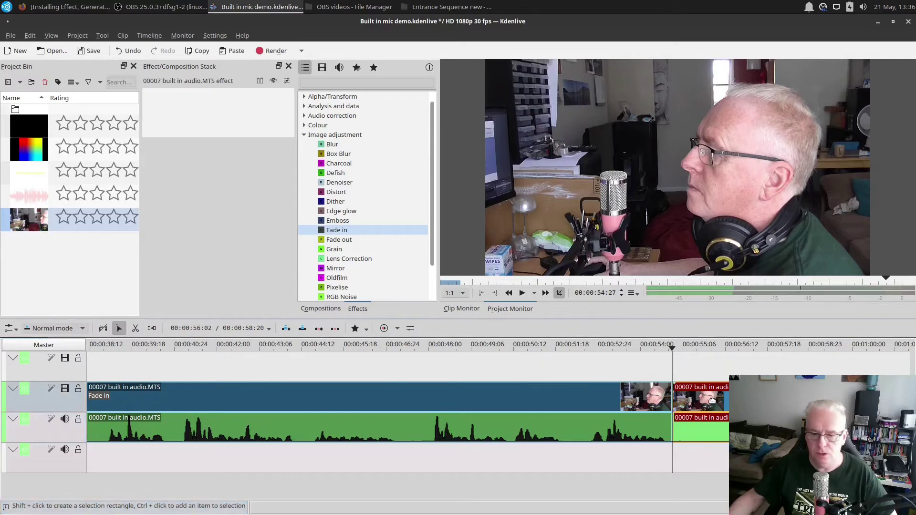
{"action": "left_click", "coordinate": [640, 400]}
{"action": "left_click", "coordinate": [713, 407]}
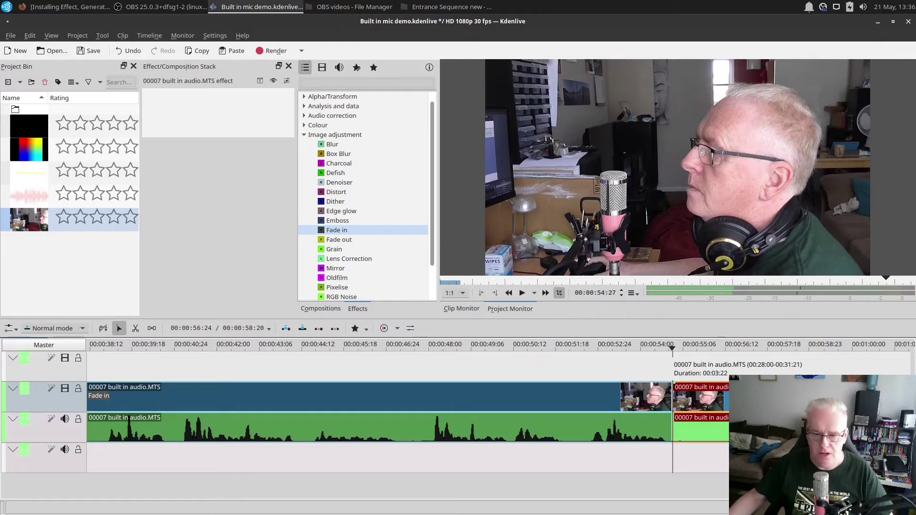
{"action": "right_click", "coordinate": [739, 398]}
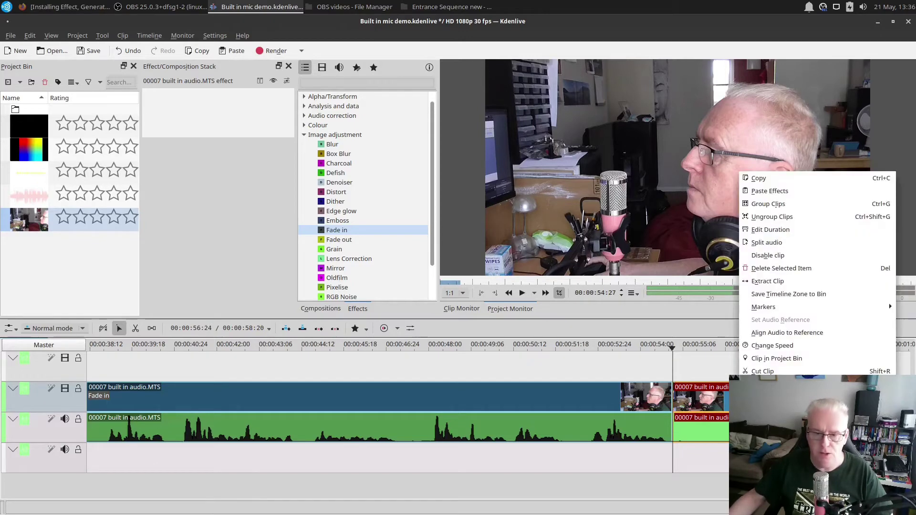
{"action": "left_click", "coordinate": [769, 271]}
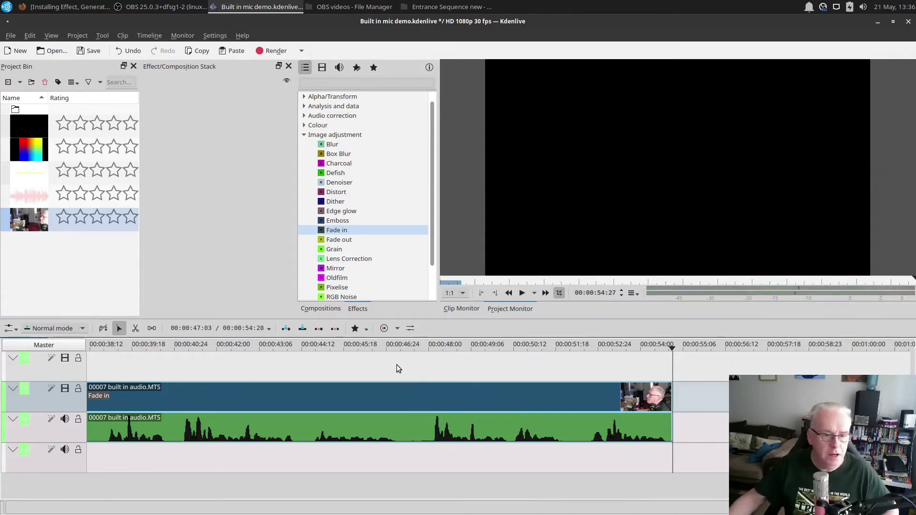
Play 00007 built in audio.MTS from 00:00:46:23 to find the silent pause and cut the clip at the pause's start, 00:00:47:02.
{"action": "left_click", "coordinate": [387, 345]}
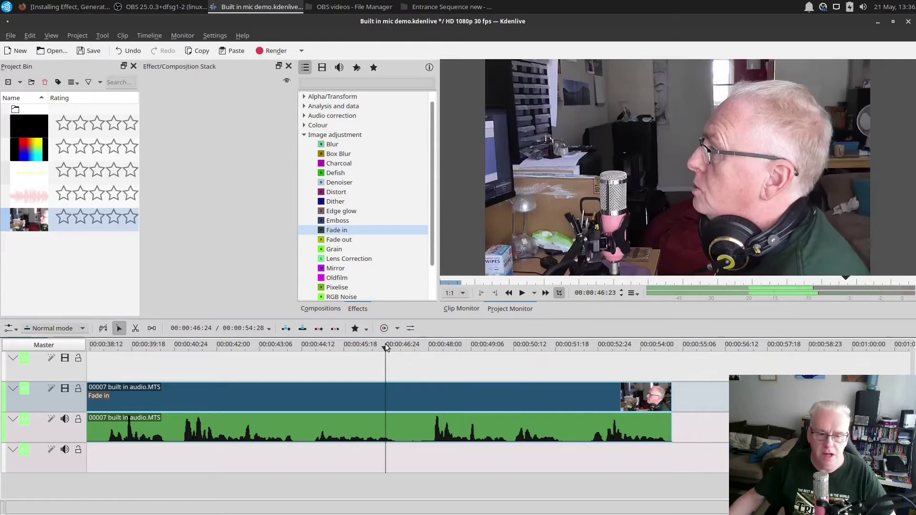
{"action": "key", "text": "space"}
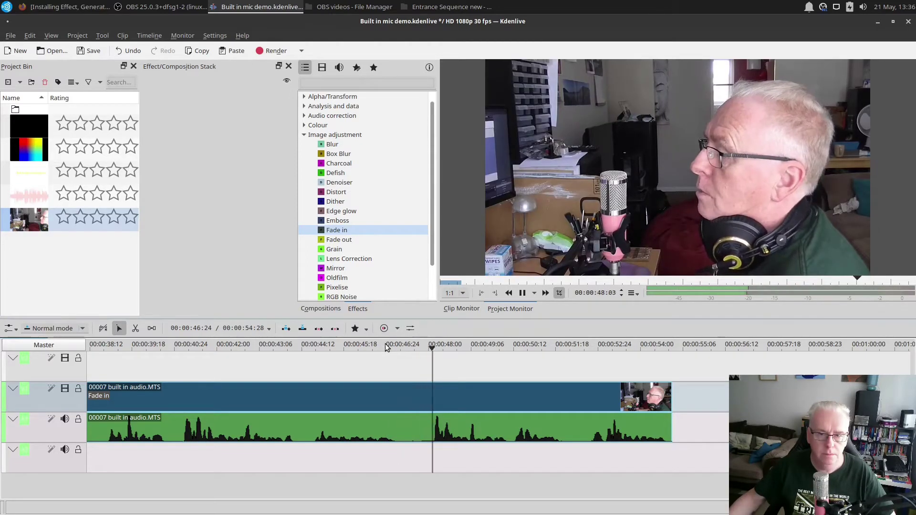
{"action": "key", "text": "space"}
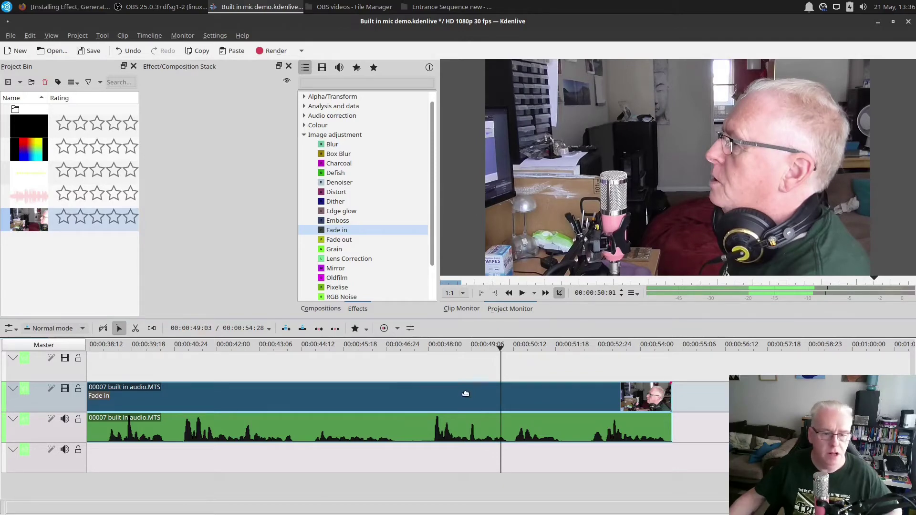
{"action": "scroll", "coordinate": [446, 419], "scroll_direction": "up", "scroll_amount": 1}
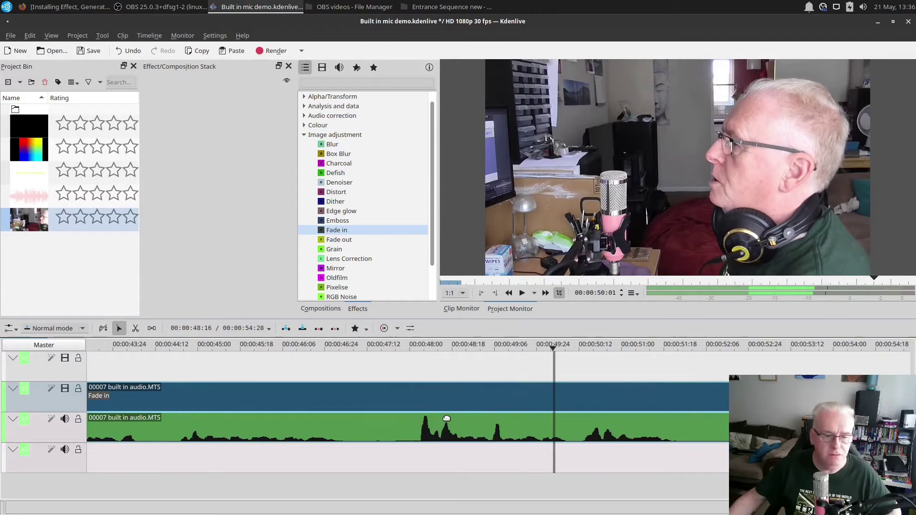
{"action": "left_click", "coordinate": [366, 371]}
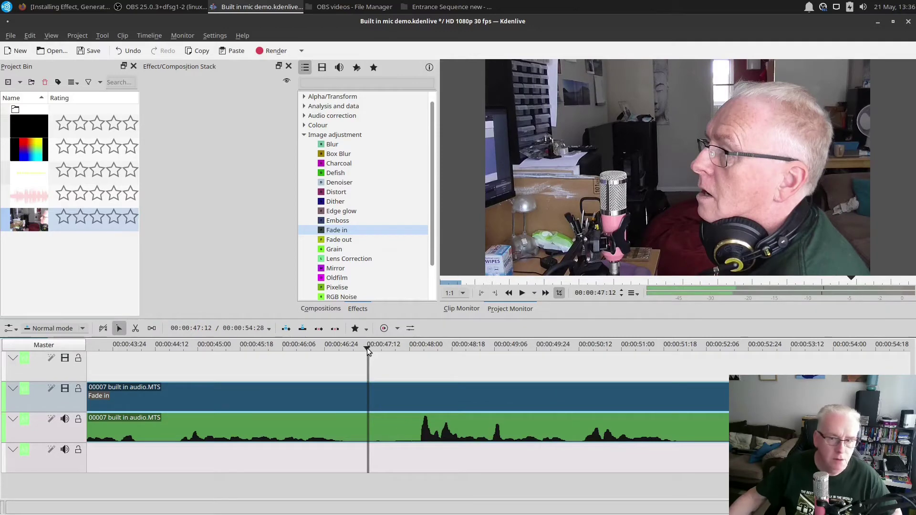
{"action": "left_click_drag", "start_coordinate": [367, 350], "coordinate": [344, 361]}
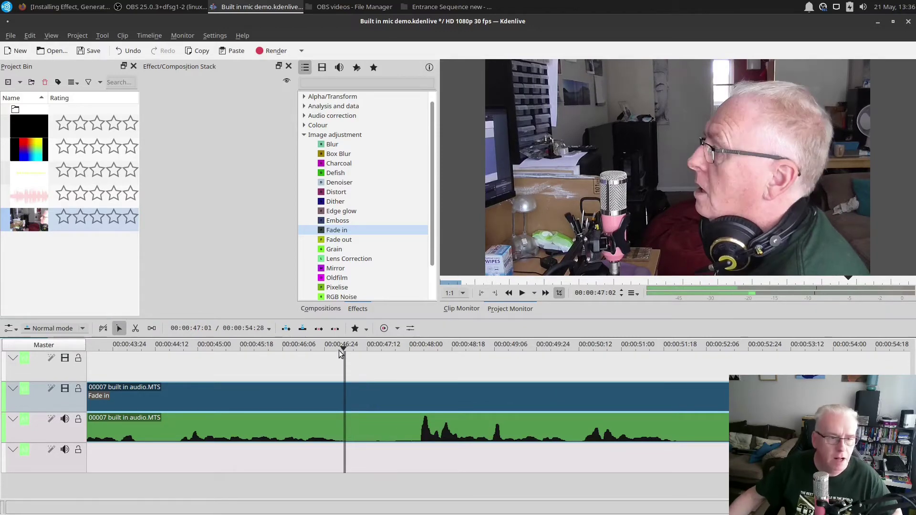
{"action": "left_click", "coordinate": [135, 328]}
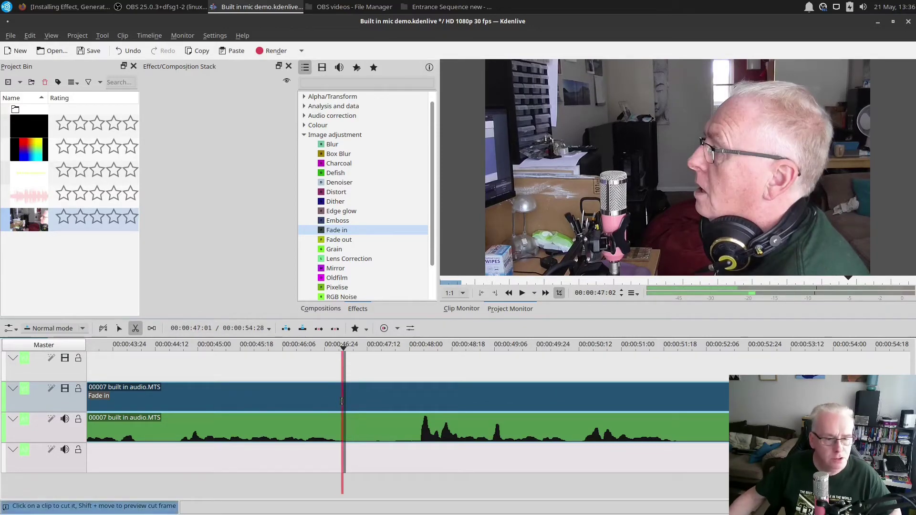
{"action": "left_click", "coordinate": [344, 401]}
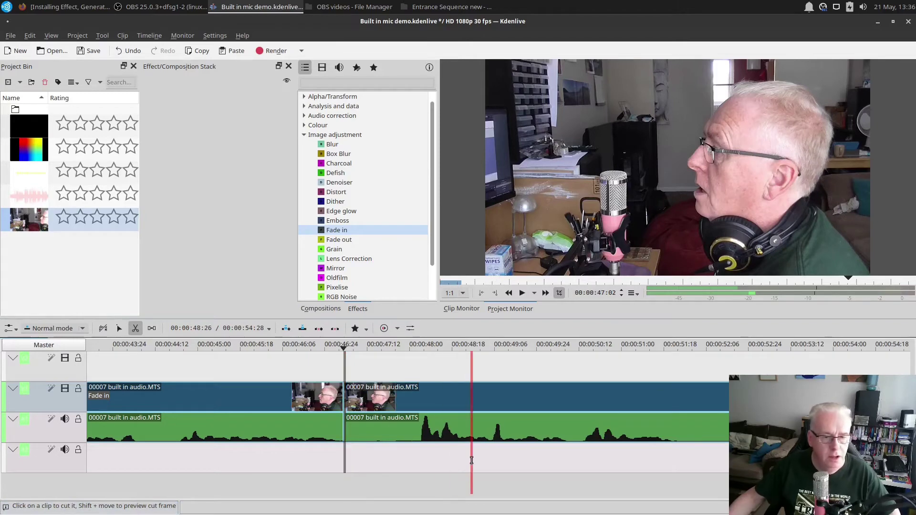
Play on from the cut and cut the clip again at 00:00:48:03, just before speech resumes.
{"action": "key", "text": "space"}
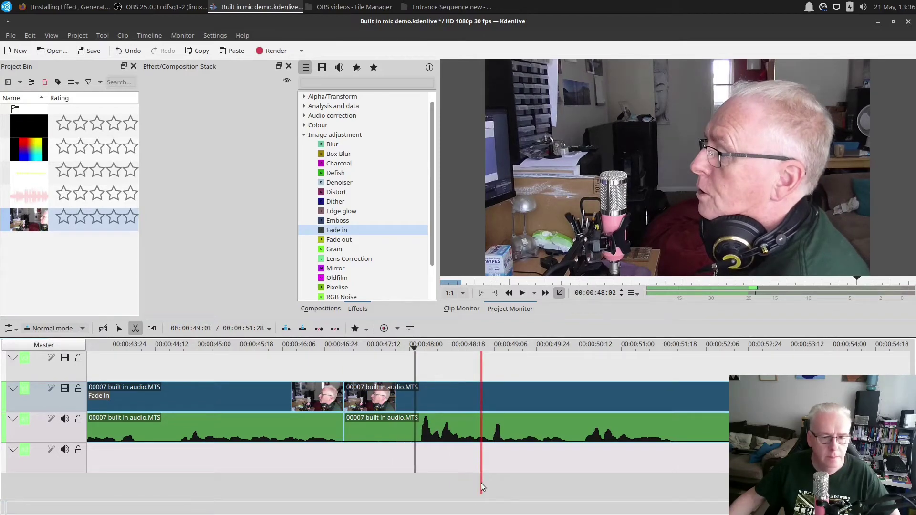
{"action": "left_click", "coordinate": [407, 349]}
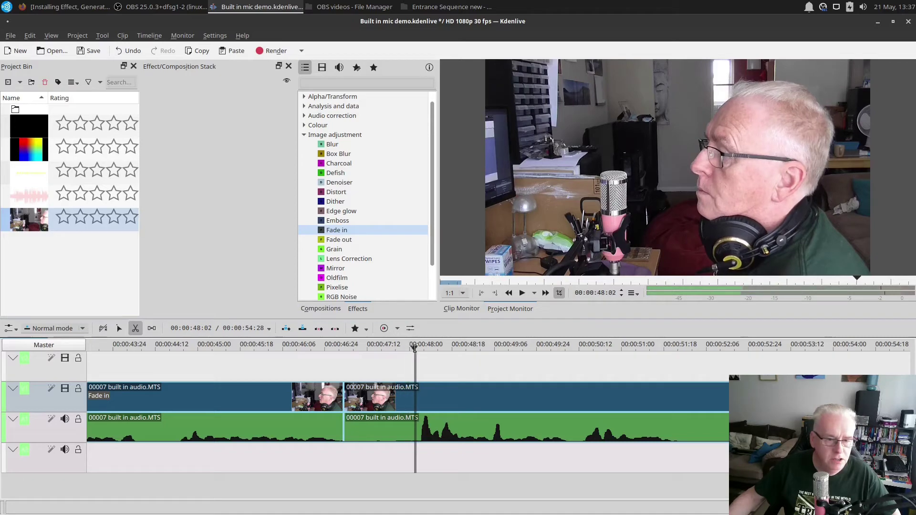
{"action": "left_click", "coordinate": [417, 349]}
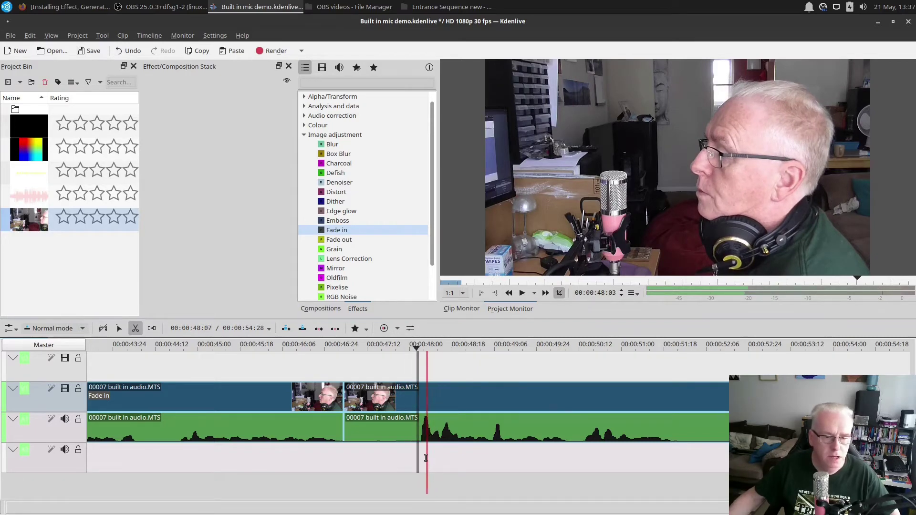
{"action": "left_click", "coordinate": [418, 418]}
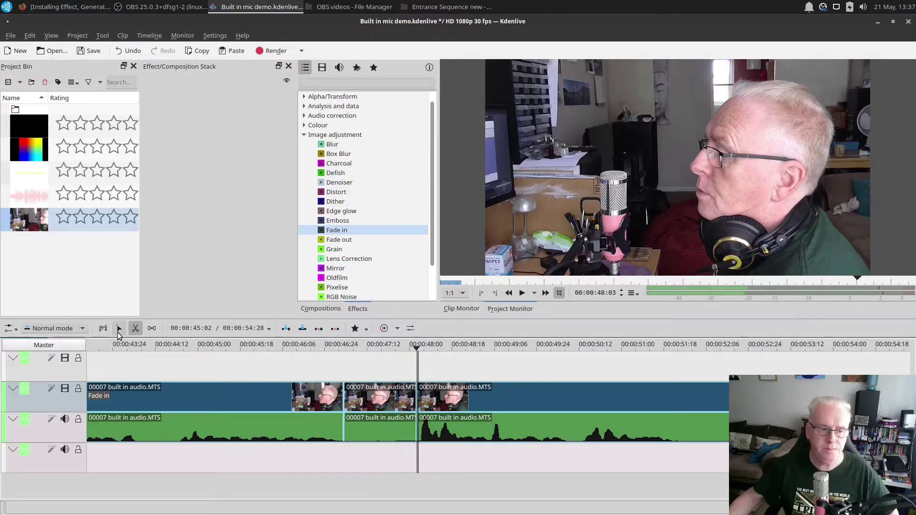
Ungroup the video and audio of the short silent piece between the two cuts.
{"action": "left_click", "coordinate": [119, 330]}
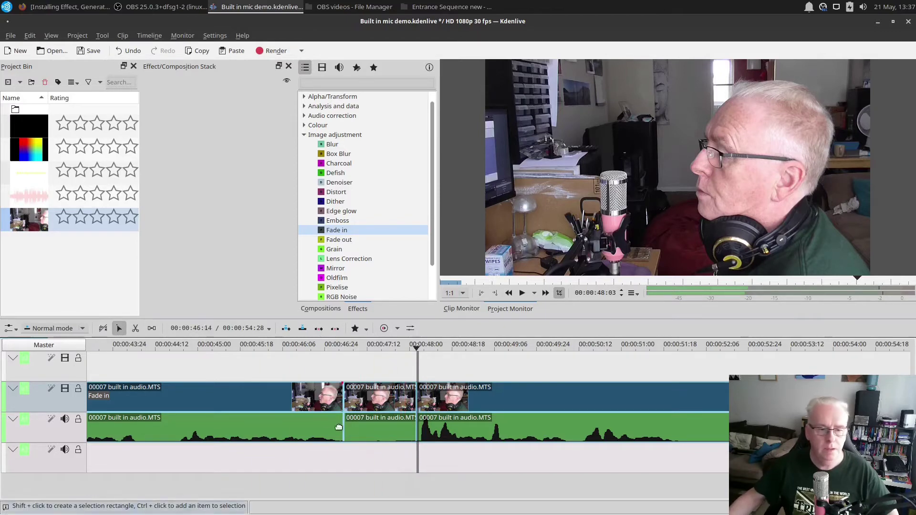
{"action": "left_click", "coordinate": [498, 379]}
{"action": "left_click", "coordinate": [370, 397]}
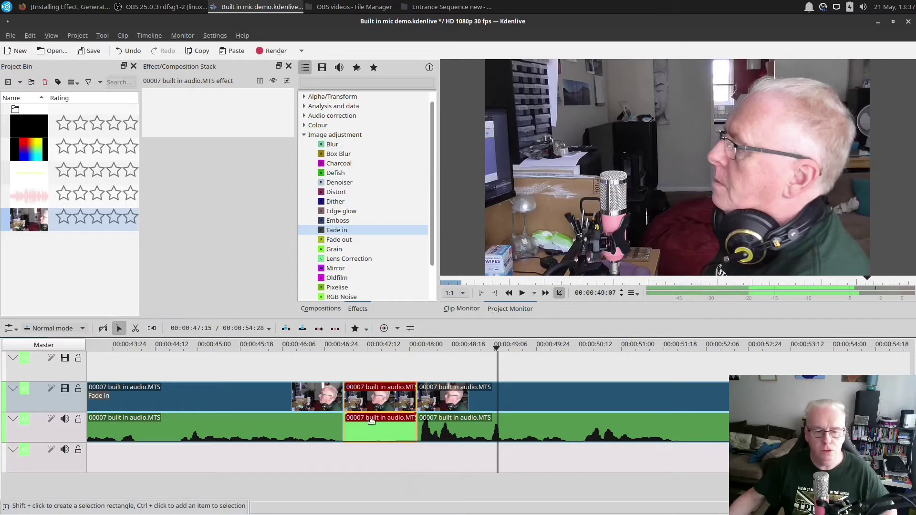
{"action": "right_click", "coordinate": [370, 406]}
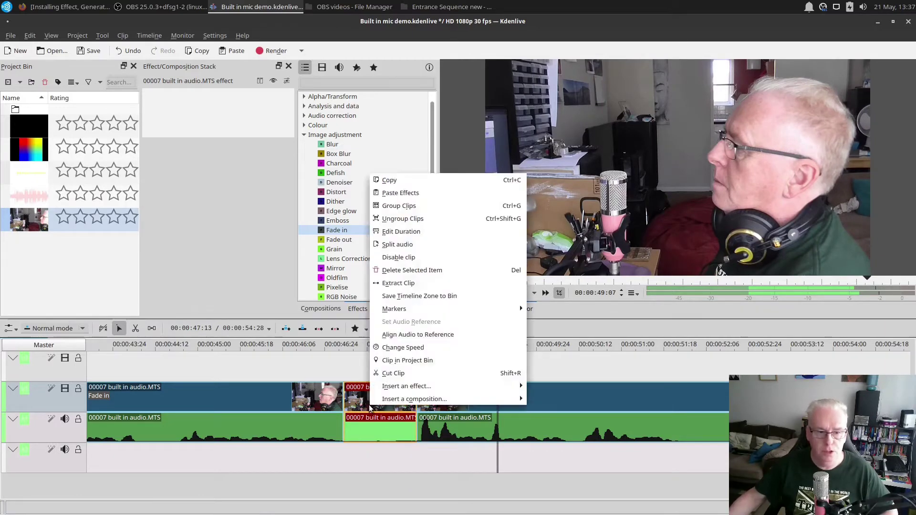
{"action": "left_click", "coordinate": [411, 219]}
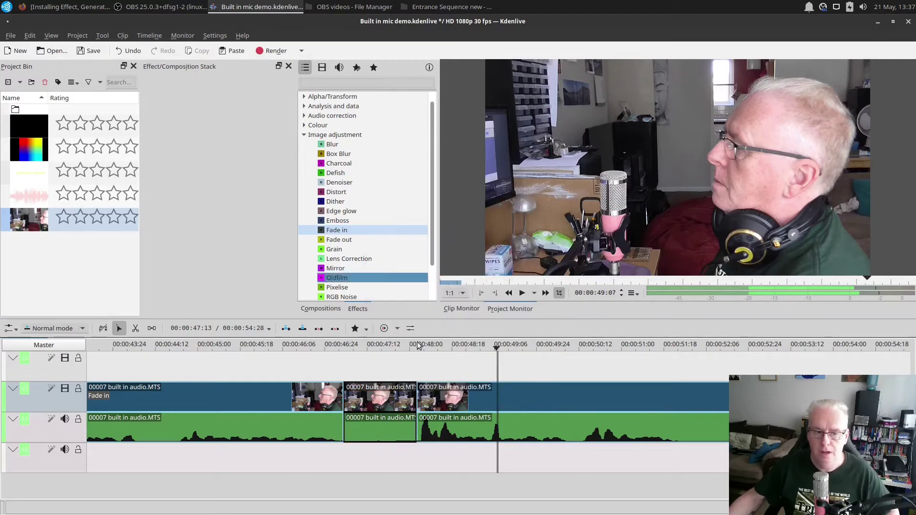
Delete only the audio part of the short silent piece and undo the deletion.
{"action": "left_click", "coordinate": [372, 437]}
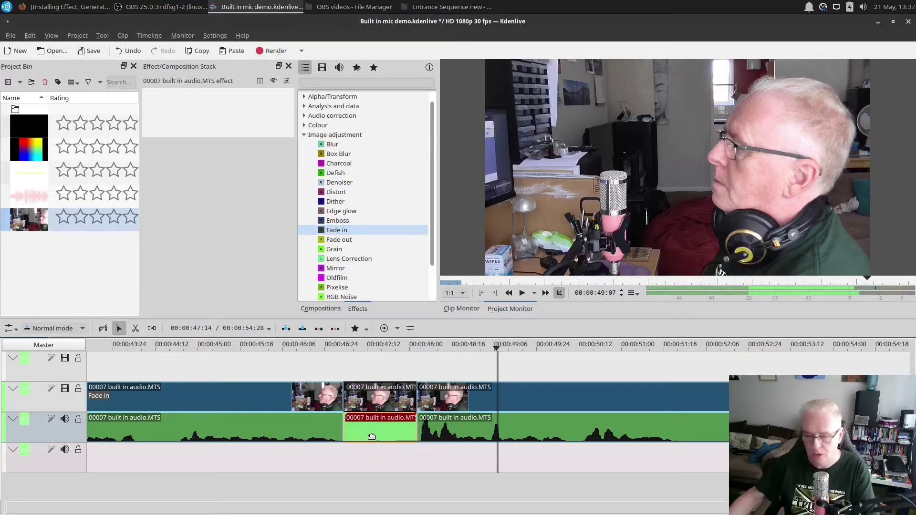
{"action": "key", "text": "Delete"}
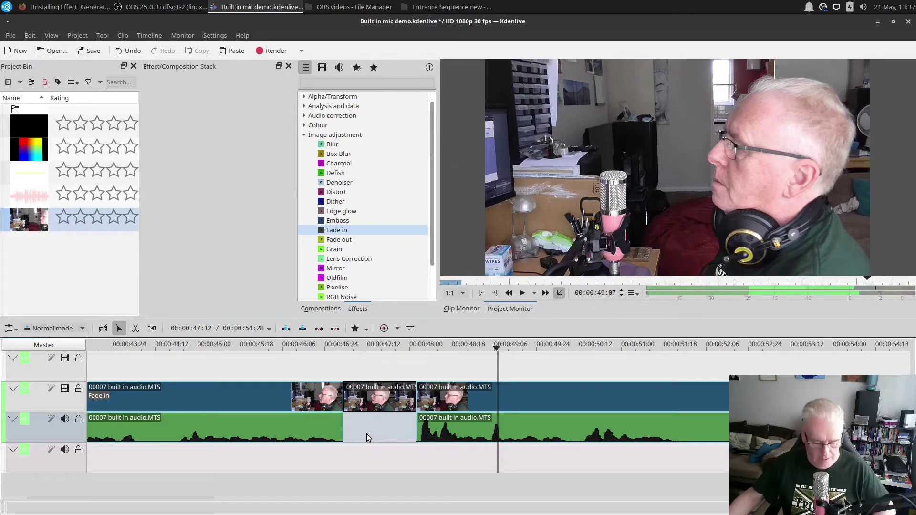
{"action": "key", "text": "ctrl+s"}
{"action": "key", "text": "ctrl+z"}
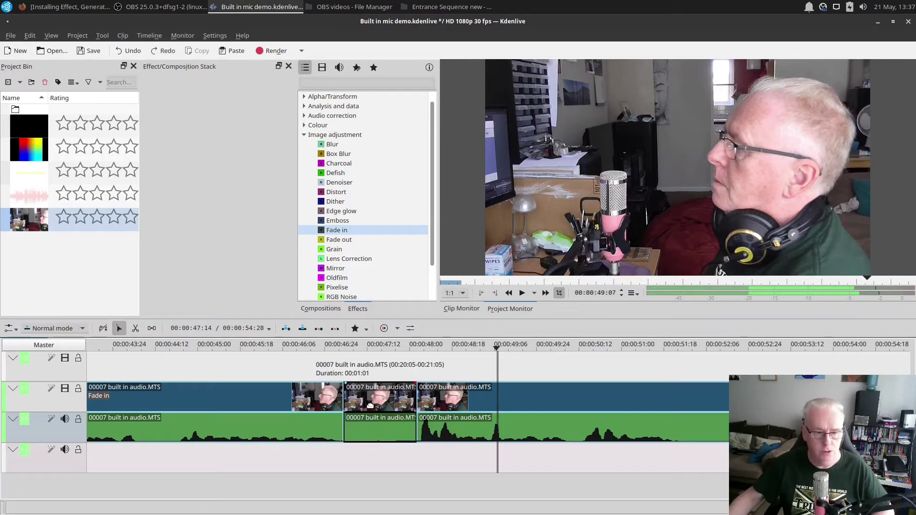
Delete only the video part of the short silent piece and undo the deletion.
{"action": "left_click", "coordinate": [370, 400]}
{"action": "key", "text": "Delete"}
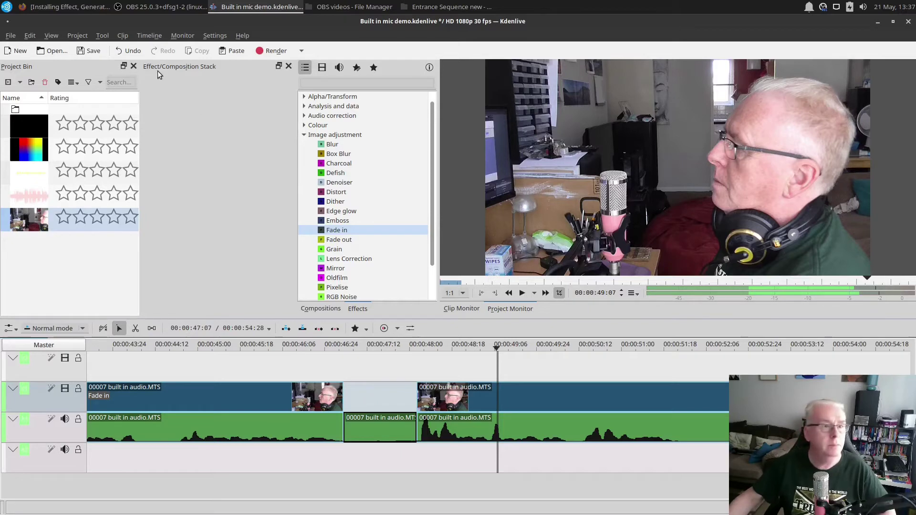
{"action": "left_click", "coordinate": [130, 50]}
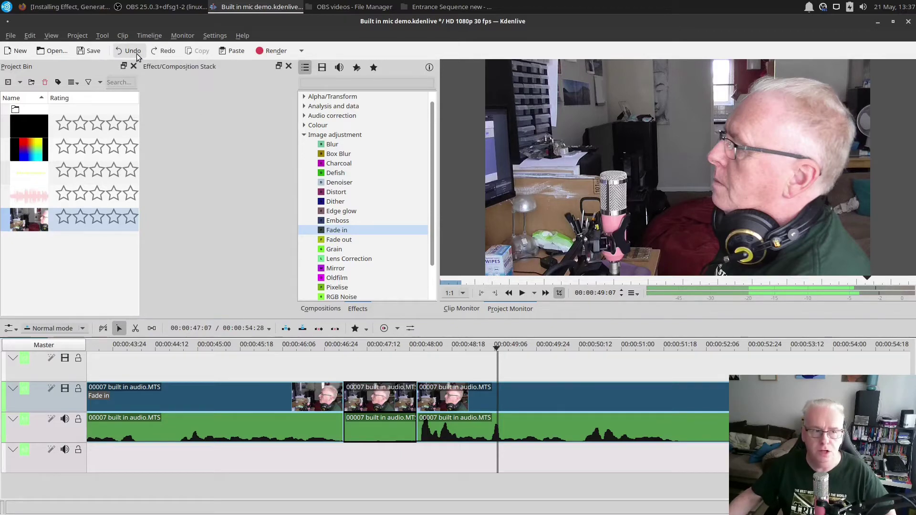
Group the short silent piece's video and audio again and delete them together.
{"action": "left_click", "coordinate": [390, 404]}
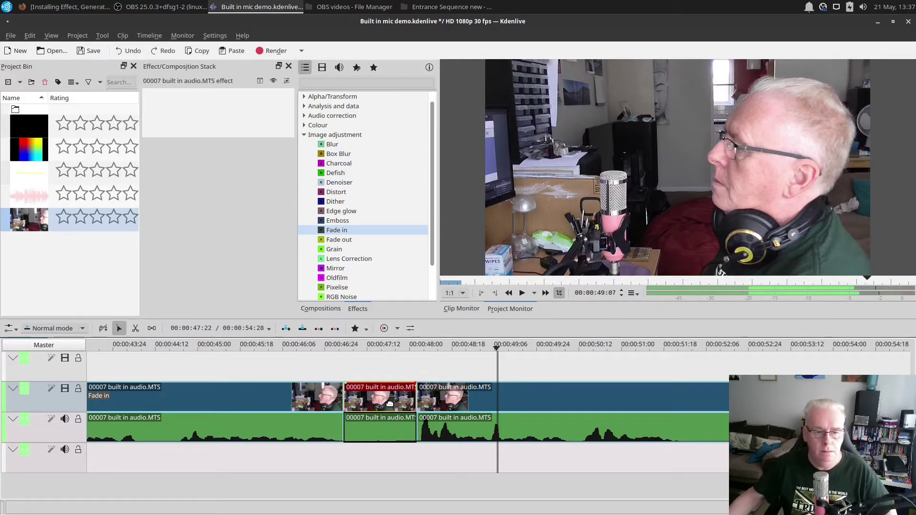
{"action": "left_click", "coordinate": [388, 430]}
{"action": "right_click", "coordinate": [387, 430]}
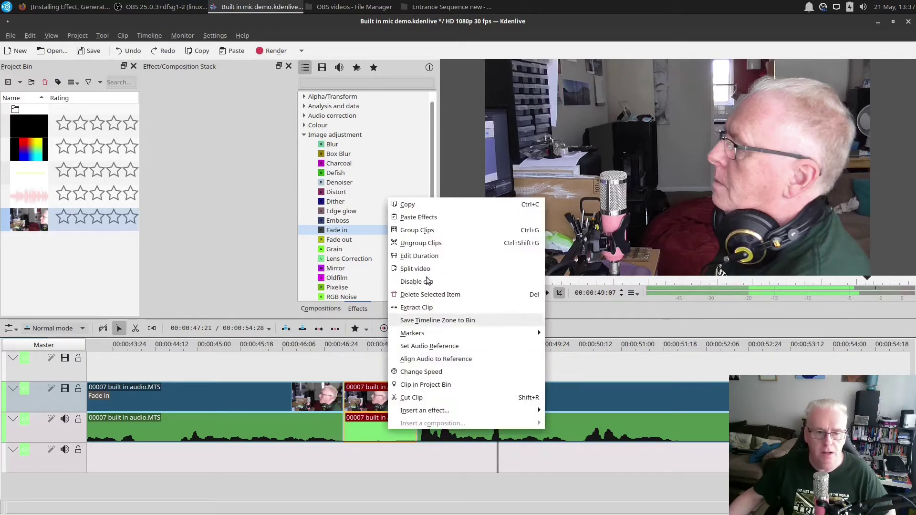
{"action": "left_click", "coordinate": [428, 231]}
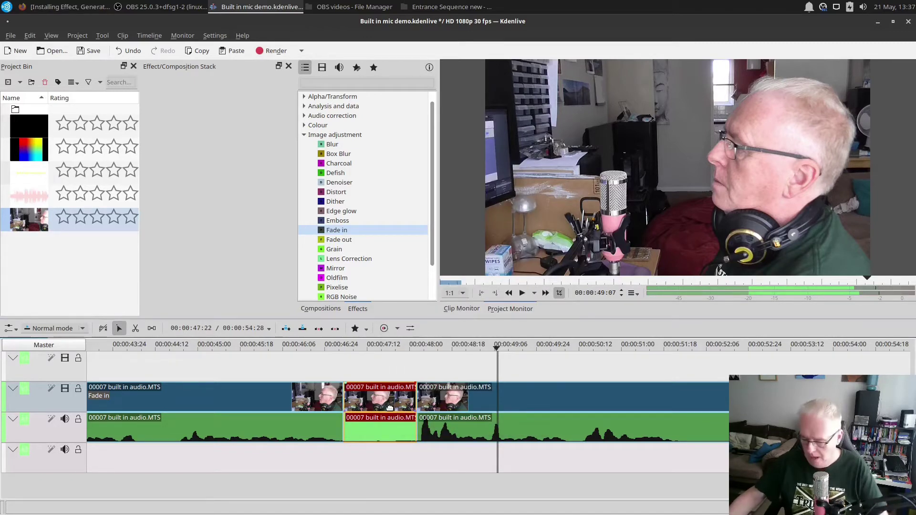
{"action": "key", "text": "Delete"}
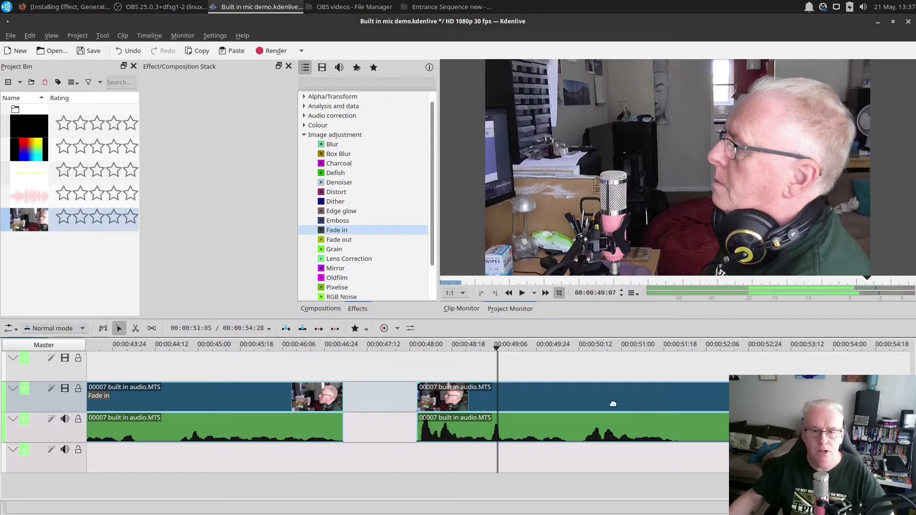
Move the last piece to start at 00:00:47:02, closing the gap, and play from 00:00:46:09 across the join.
{"action": "left_click_drag", "start_coordinate": [705, 400], "coordinate": [596, 375]}
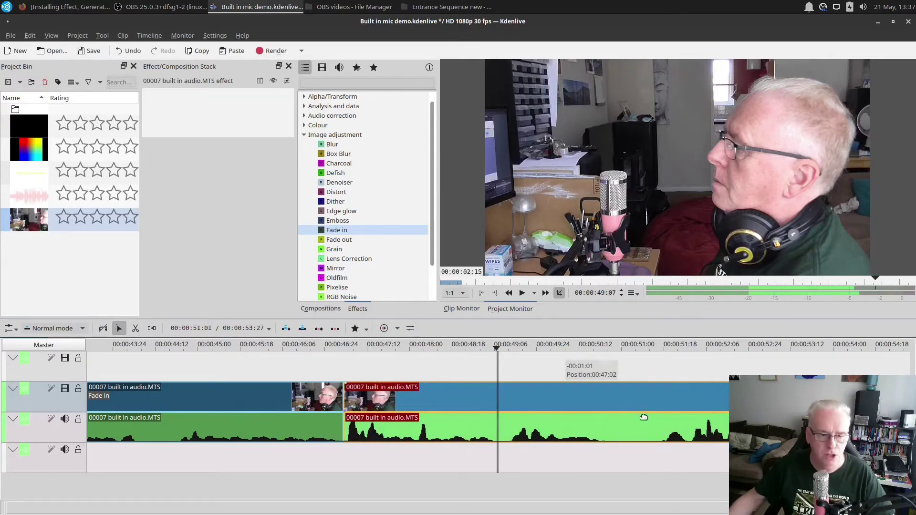
{"action": "left_click", "coordinate": [290, 346]}
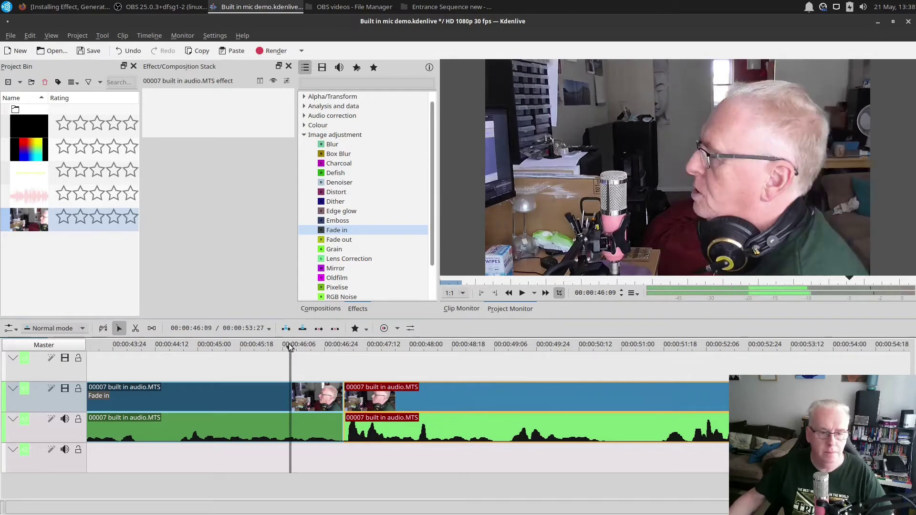
{"action": "key", "text": "space"}
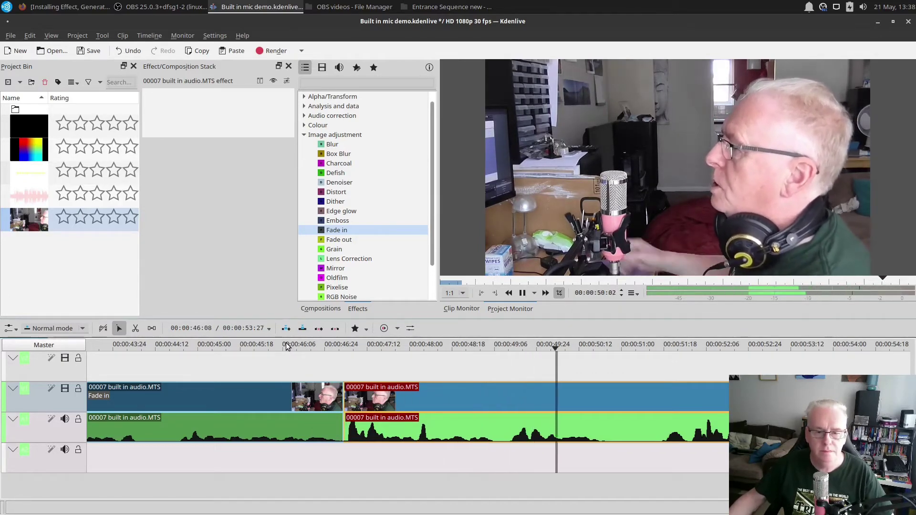
{"action": "key", "text": "space"}
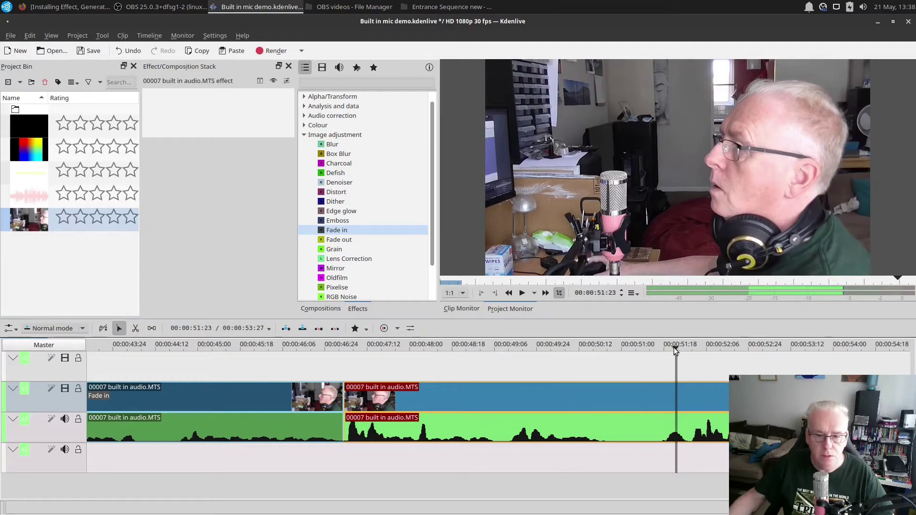
Cut the last piece of the recording at 00:00:50:23 and 00:00:51:16, on either side of the silent stretch.
{"action": "left_click_drag", "start_coordinate": [674, 347], "coordinate": [605, 368]}
{"action": "scroll", "coordinate": [651, 460], "scroll_direction": "up", "scroll_amount": 3}
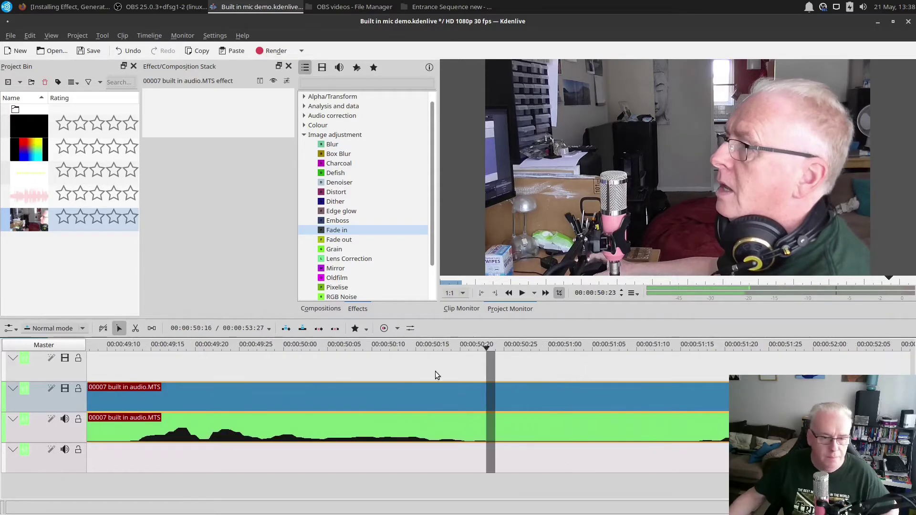
{"action": "left_click", "coordinate": [483, 346]}
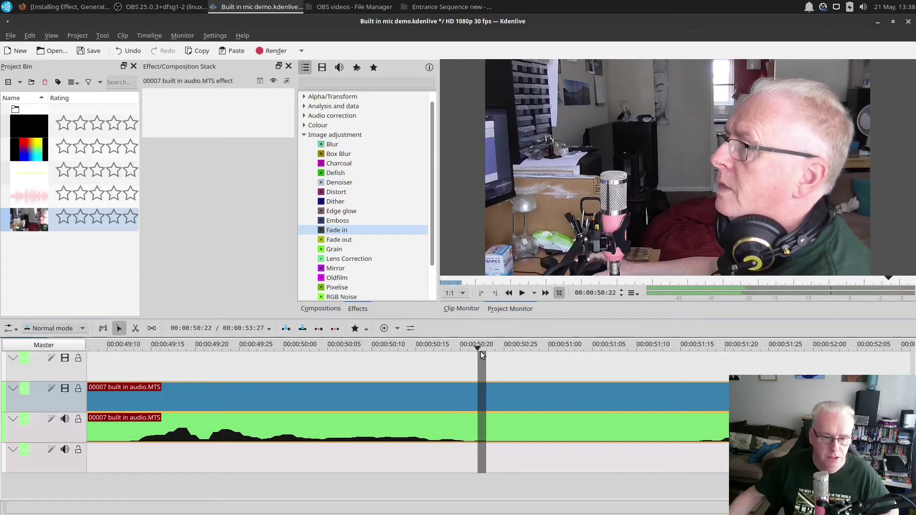
{"action": "left_click", "coordinate": [136, 329]}
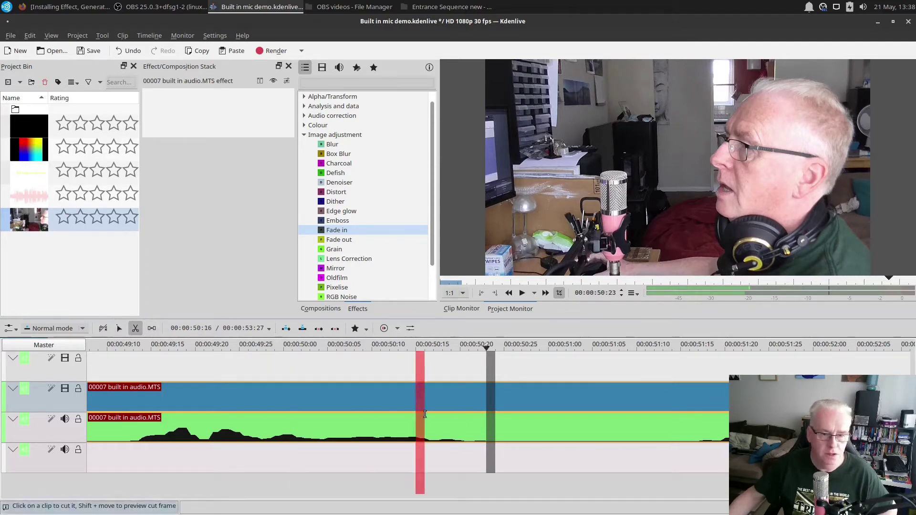
{"action": "left_click", "coordinate": [492, 413]}
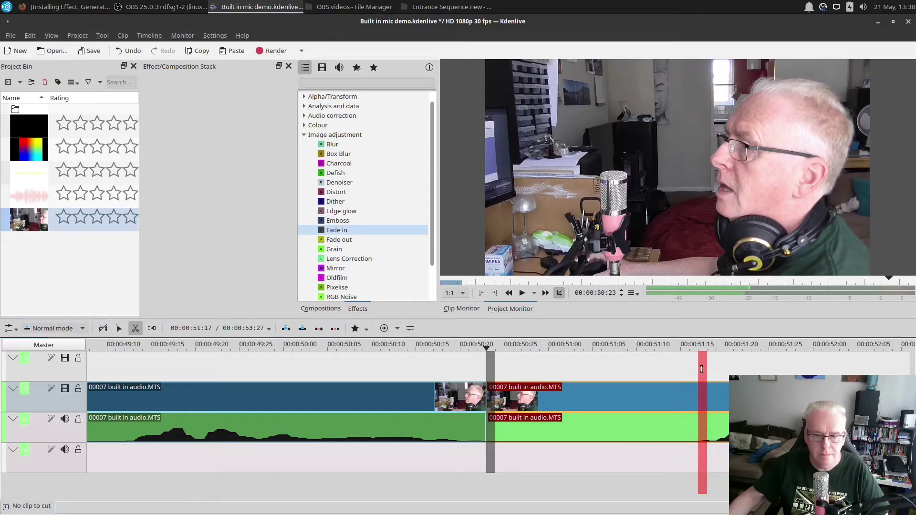
{"action": "left_click", "coordinate": [694, 435]}
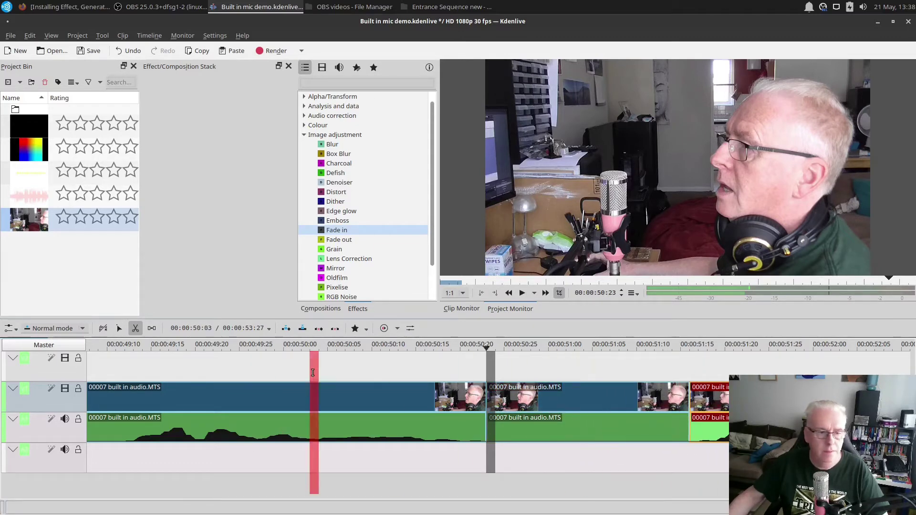
Delete the silent piece between the two cuts and move the following piece back to close the gap.
{"action": "left_click", "coordinate": [120, 328]}
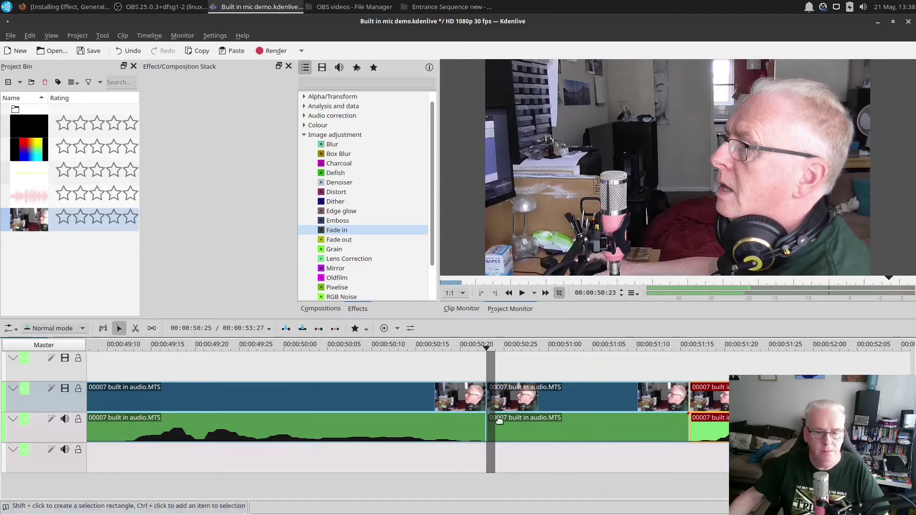
{"action": "left_click", "coordinate": [547, 410]}
{"action": "key", "text": "Delete"}
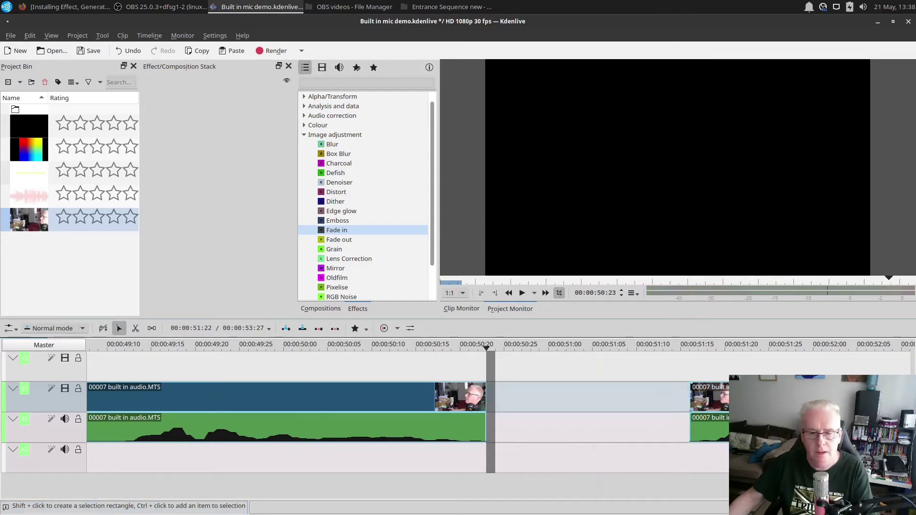
{"action": "left_click_drag", "start_coordinate": [739, 433], "coordinate": [535, 432]}
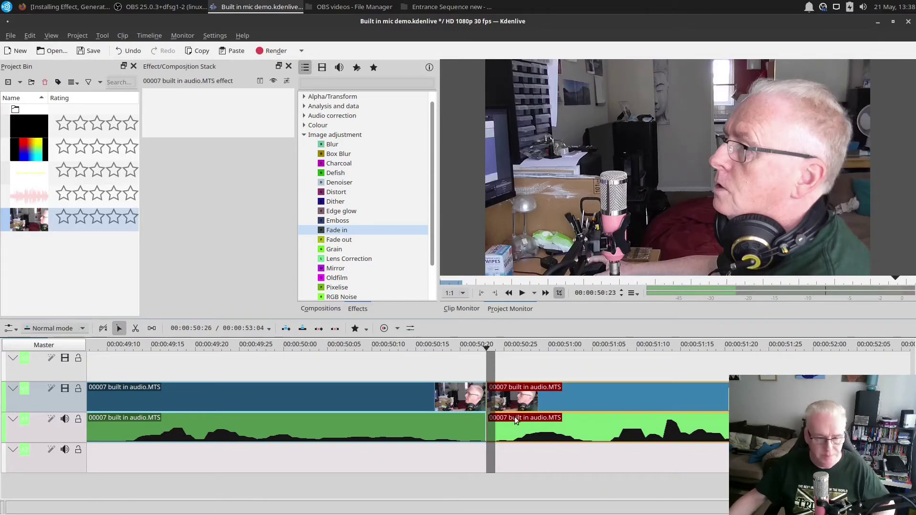
Undo all cuts, deletions and moves on the recording until 00007 built in audio.MTS is one uncut clip again.
{"action": "key", "text": "ctrl+z"}
{"action": "key", "text": "ctrl+z"}
{"action": "key", "text": "ctrl+z"}
{"action": "key", "text": "ctrl+z"}
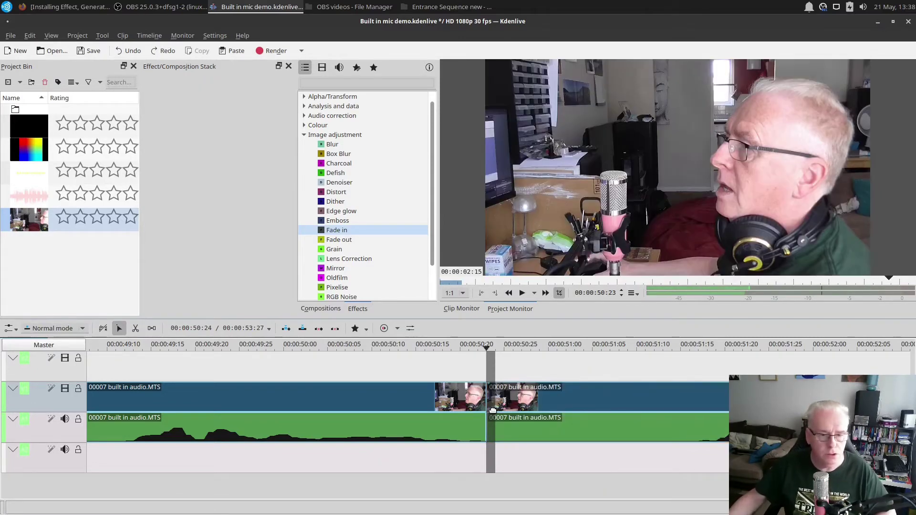
{"action": "scroll", "coordinate": [508, 412], "scroll_direction": "down", "scroll_amount": 5}
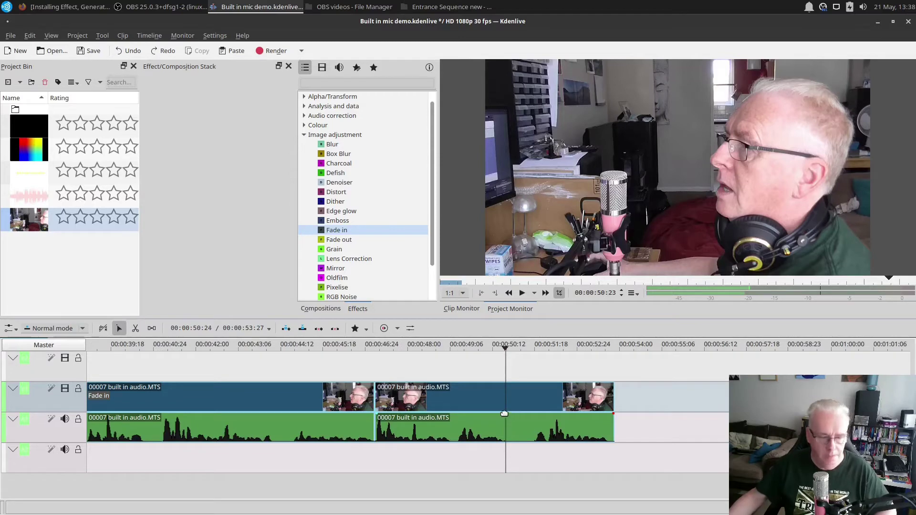
{"action": "key", "text": "ctrl+z"}
{"action": "key", "text": "ctrl+z"}
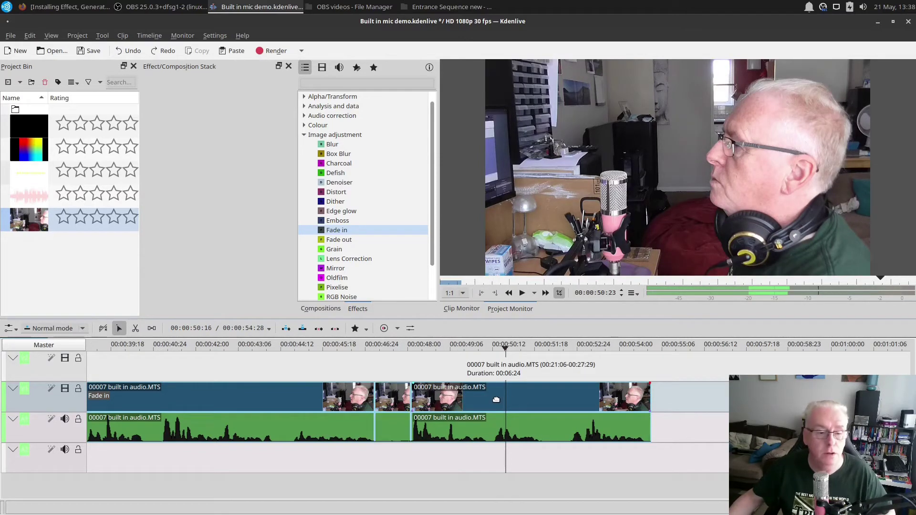
{"action": "key", "text": "ctrl+z"}
{"action": "key", "text": "ctrl+z"}
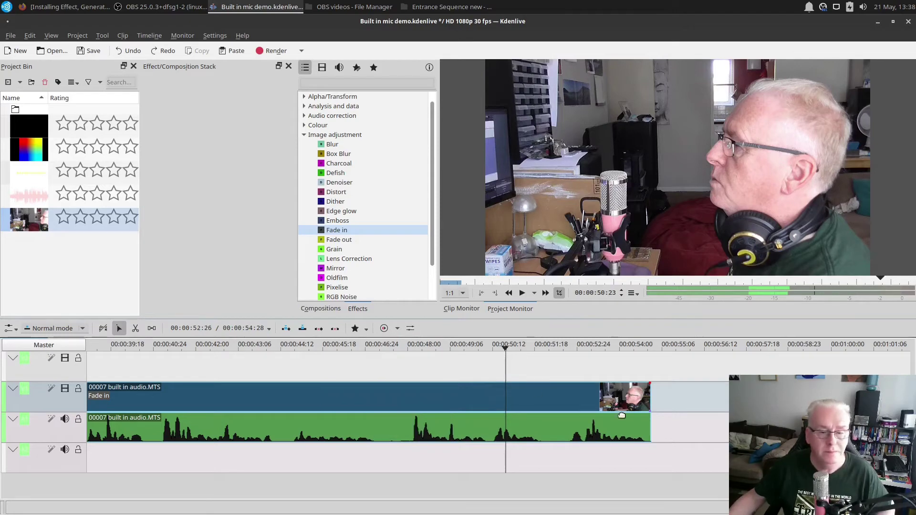
Place av2 built in audio.ogg on the empty audio track and align its waveform peaks with the recording's own audio.
{"action": "scroll", "coordinate": [621, 415], "scroll_direction": "up", "scroll_amount": 5}
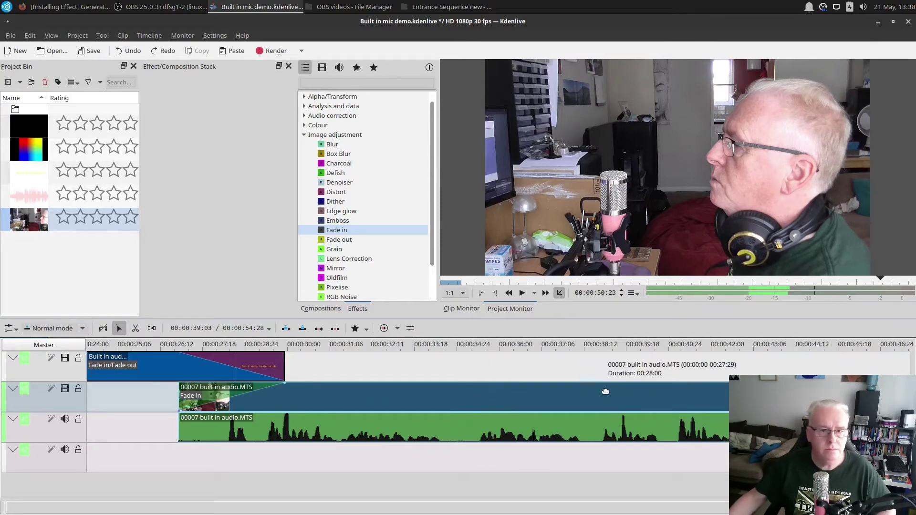
{"action": "scroll", "coordinate": [596, 359], "scroll_direction": "up", "scroll_amount": 4}
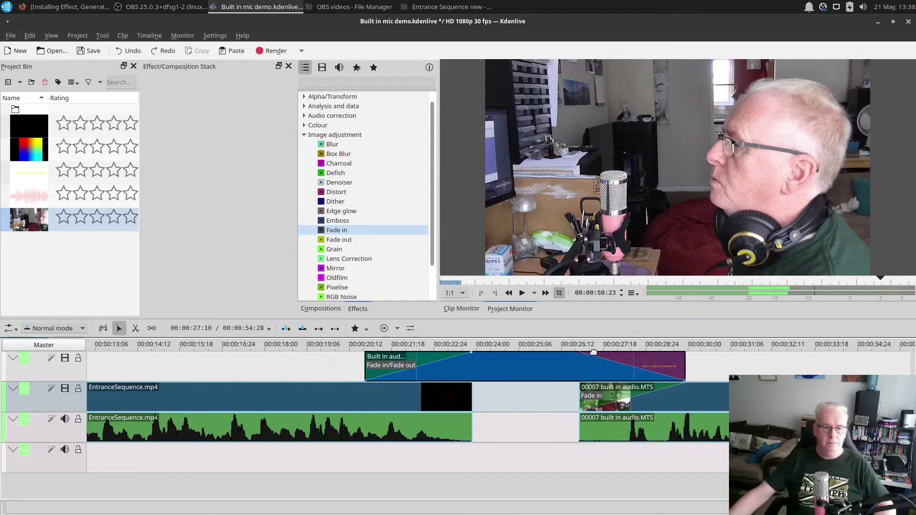
{"action": "scroll", "coordinate": [593, 352], "scroll_direction": "down", "scroll_amount": 3}
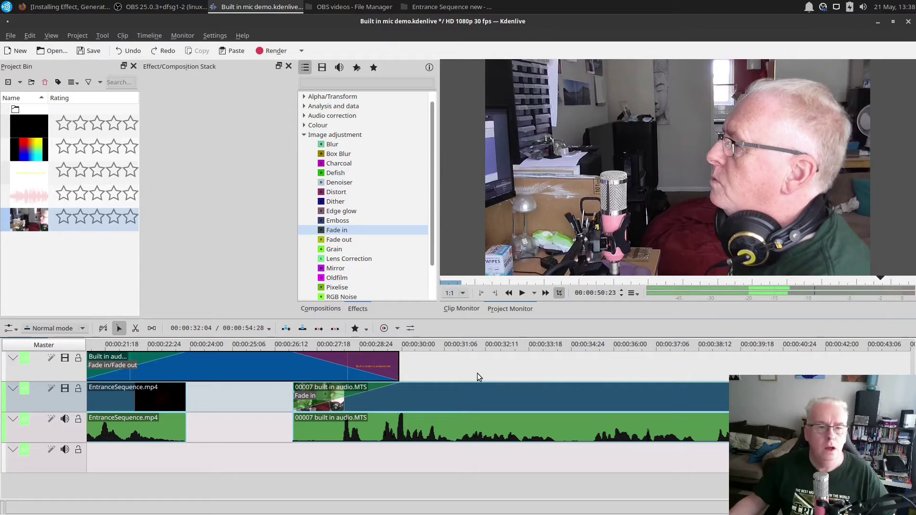
{"action": "left_click", "coordinate": [26, 200]}
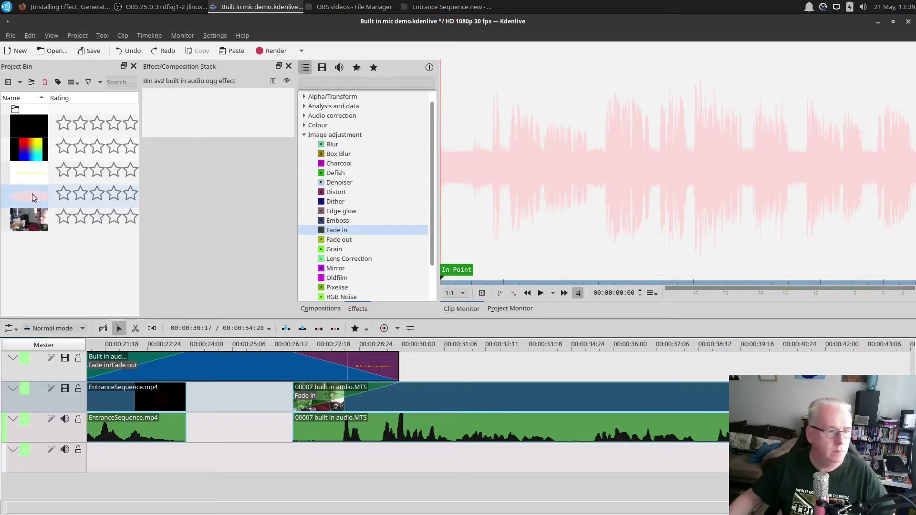
{"action": "left_click_drag", "start_coordinate": [32, 194], "coordinate": [331, 458]}
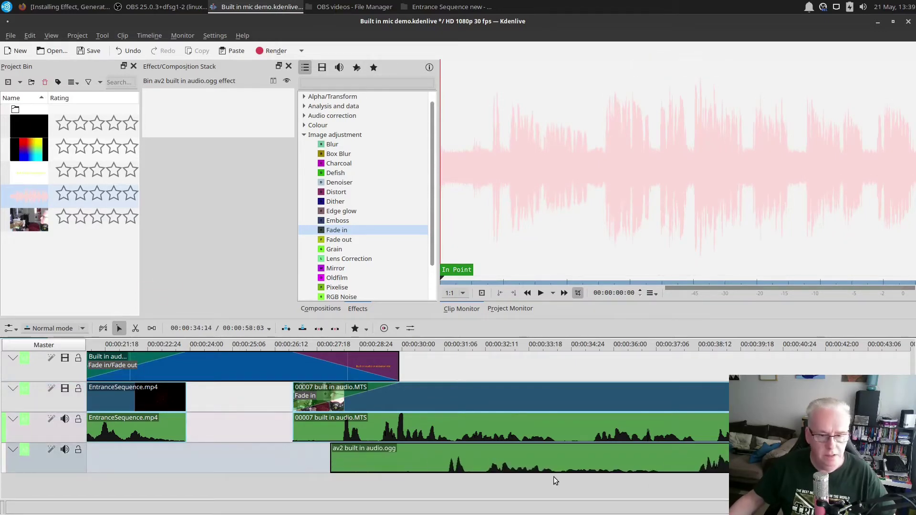
{"action": "left_click_drag", "start_coordinate": [565, 463], "coordinate": [497, 478]}
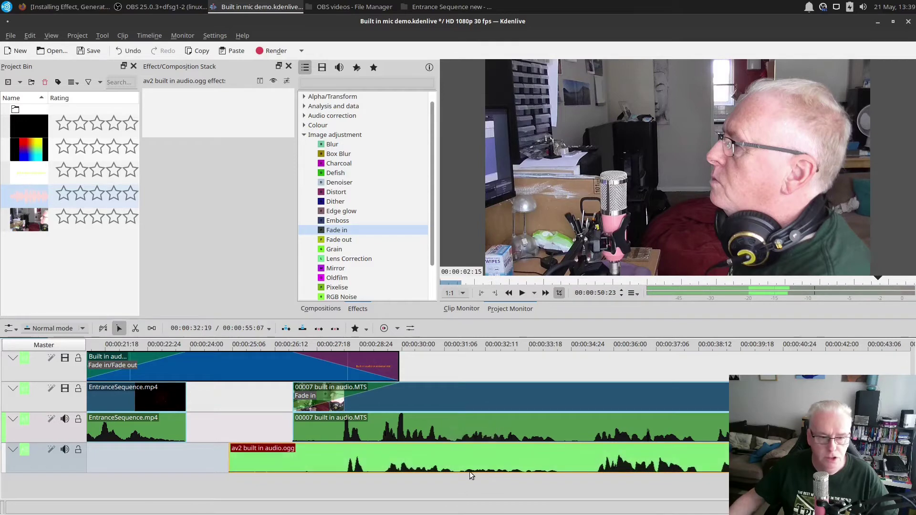
{"action": "scroll", "coordinate": [419, 463], "scroll_direction": "up", "scroll_amount": 4, "text": "ctrl"}
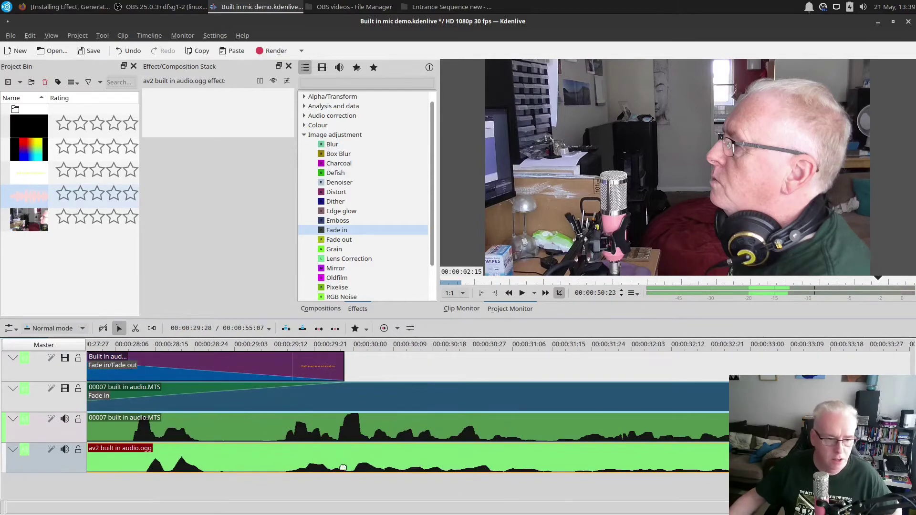
{"action": "left_click_drag", "start_coordinate": [344, 457], "coordinate": [320, 457]}
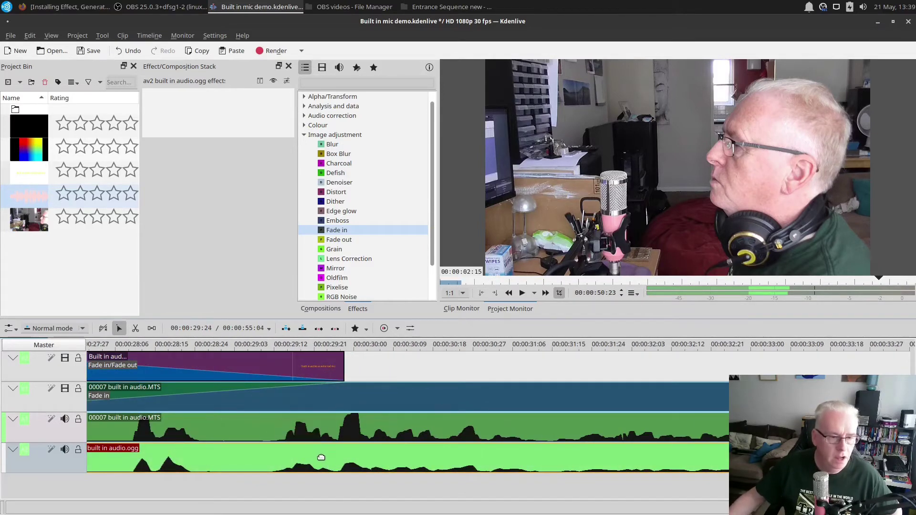
Mute the audio track of the recording and play from 00:00:28:00 to check the external audio's sync.
{"action": "scroll", "coordinate": [319, 458], "scroll_direction": "up", "scroll_amount": 2}
{"action": "scroll", "coordinate": [318, 458], "scroll_direction": "up", "scroll_amount": 3}
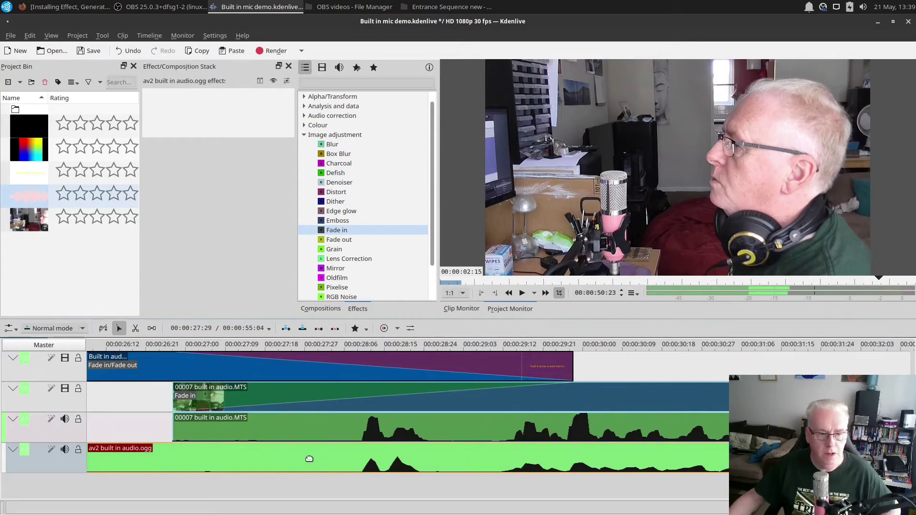
{"action": "left_click", "coordinate": [65, 419]}
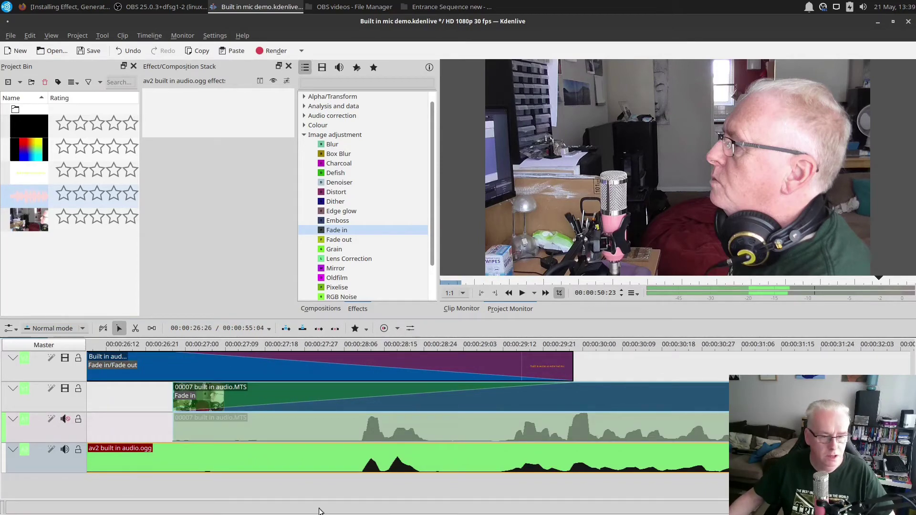
{"action": "left_click", "coordinate": [320, 345]}
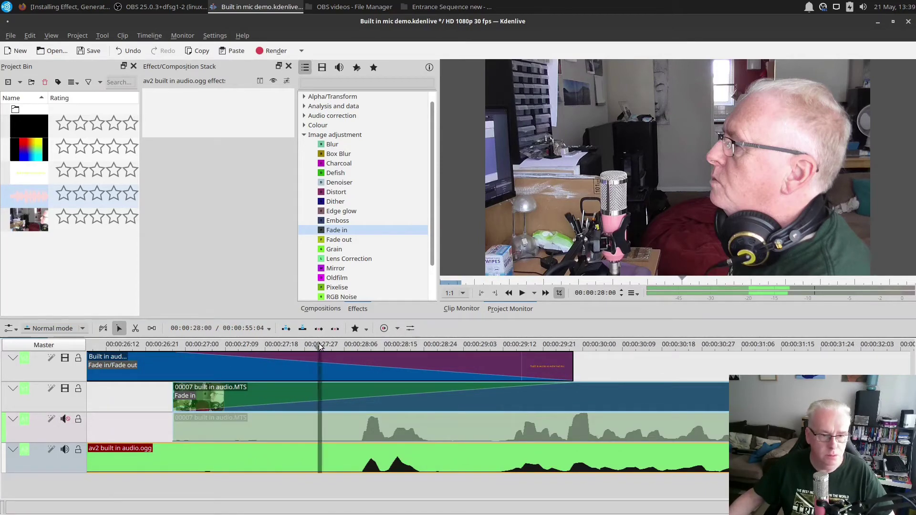
{"action": "key", "text": "space"}
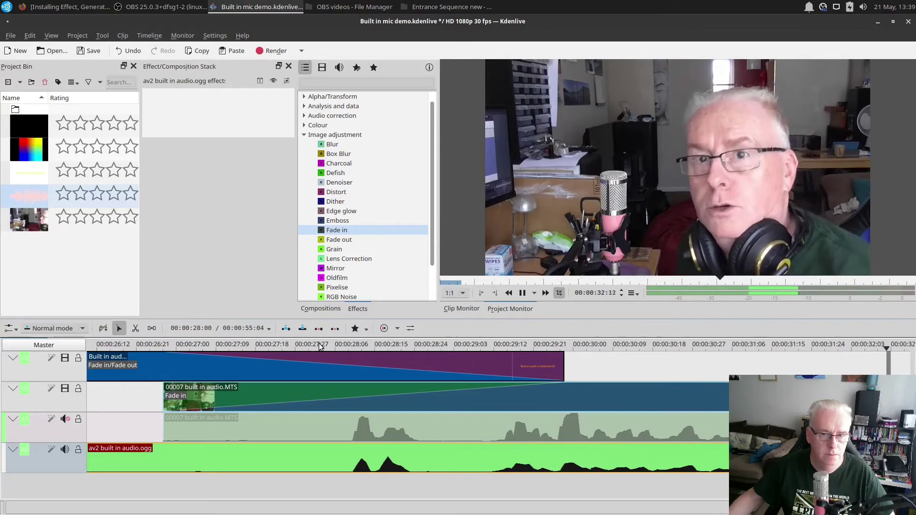
{"action": "key", "text": "space"}
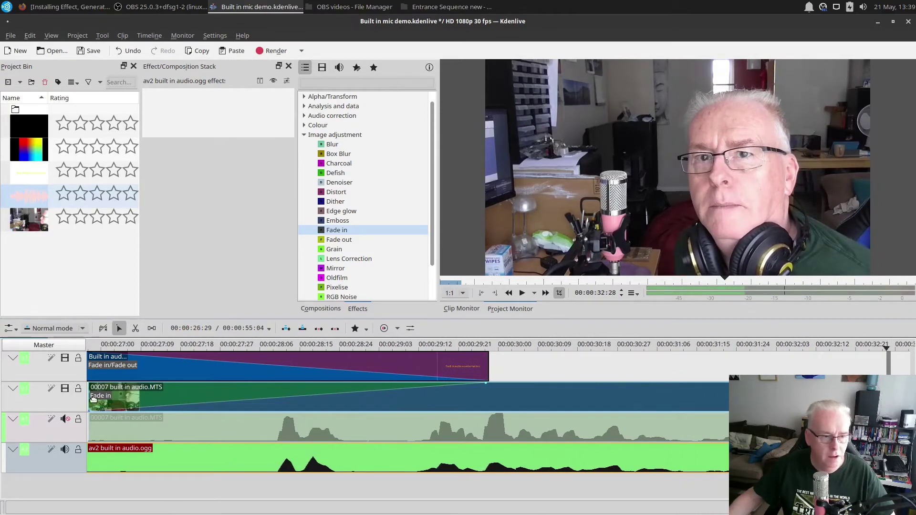
Shift av2 built in audio.ogg about 6 frames earlier and play from 00:00:28:03 to compare it with the picture.
{"action": "left_click_drag", "start_coordinate": [296, 464], "coordinate": [269, 461]}
{"action": "left_click", "coordinate": [247, 346]}
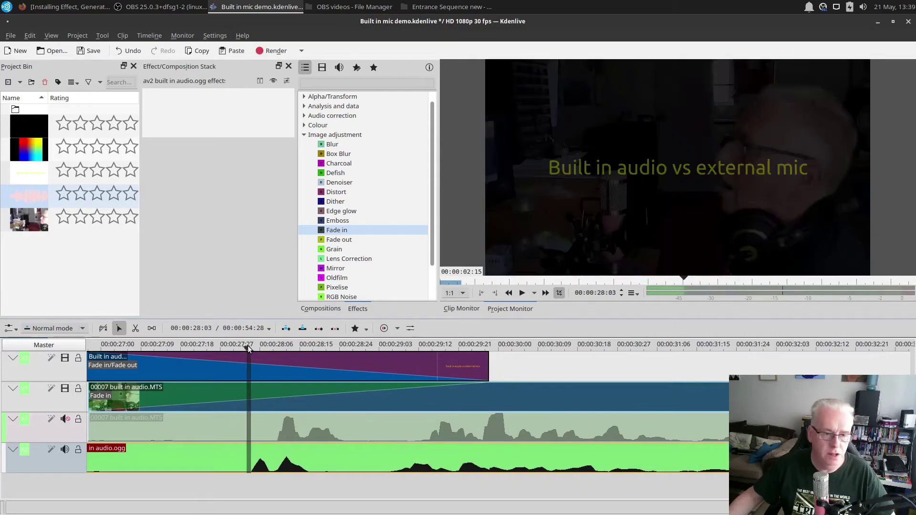
{"action": "key", "text": "space"}
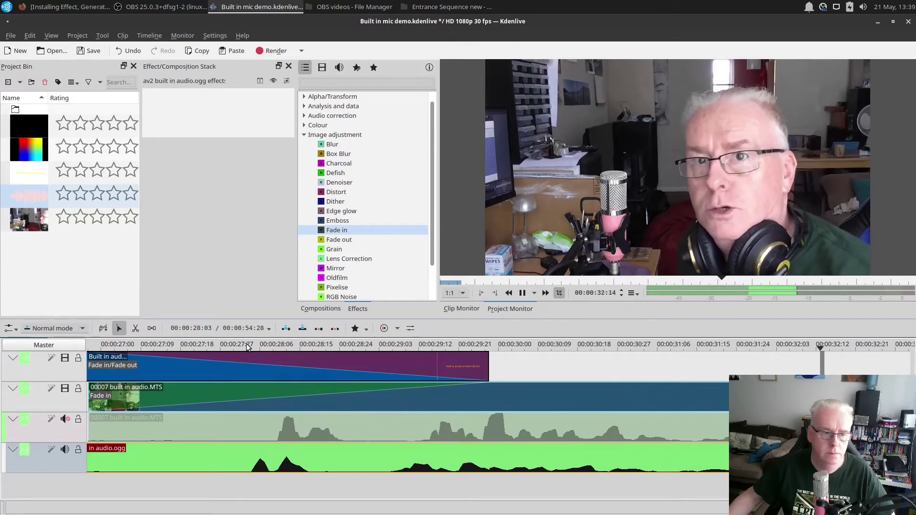
{"action": "key", "text": "space"}
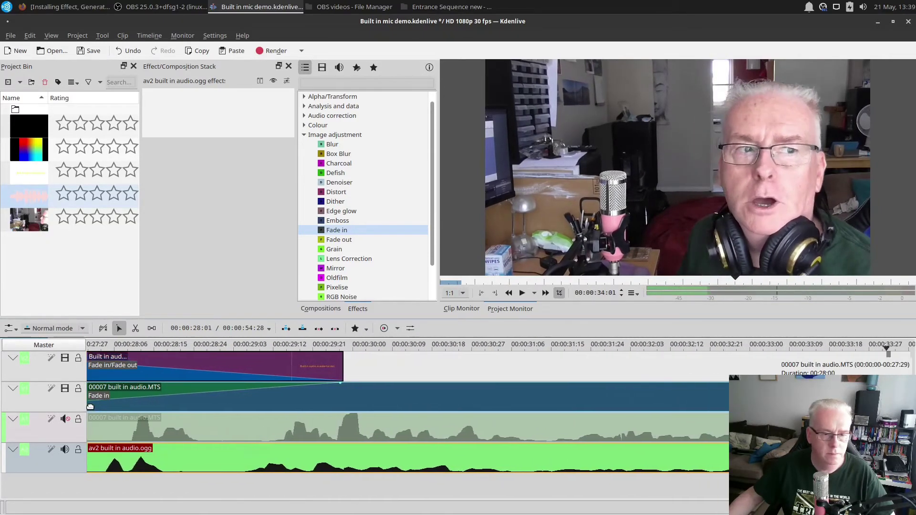
Shift av2 built in audio.ogg about two more seconds earlier, play from 00:00:26:27, and undo the shift.
{"action": "scroll", "coordinate": [330, 398], "scroll_direction": "down", "scroll_amount": 2}
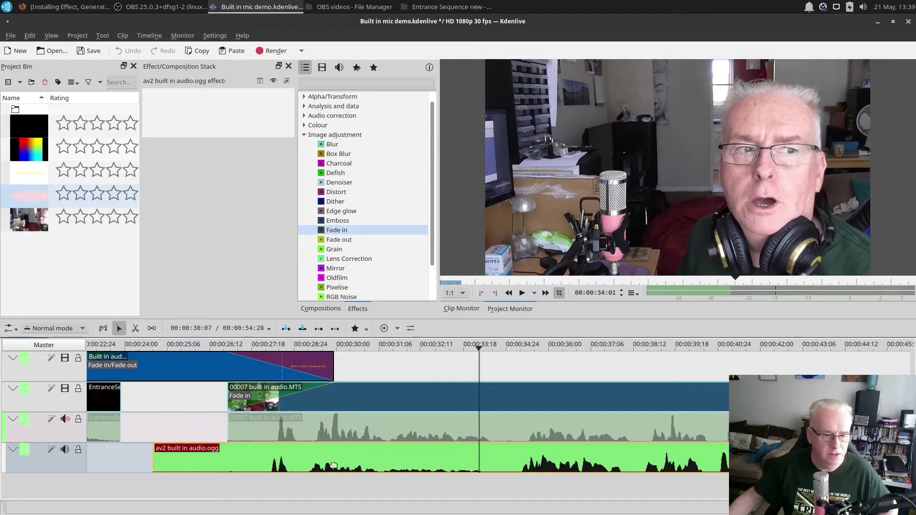
{"action": "left_click_drag", "start_coordinate": [333, 465], "coordinate": [268, 465]}
{"action": "left_click", "coordinate": [260, 346]}
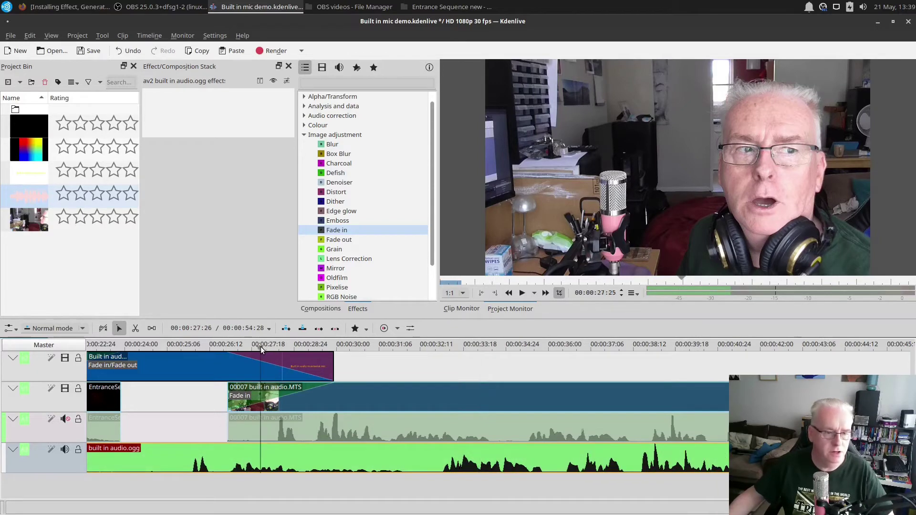
{"action": "left_click", "coordinate": [228, 347]}
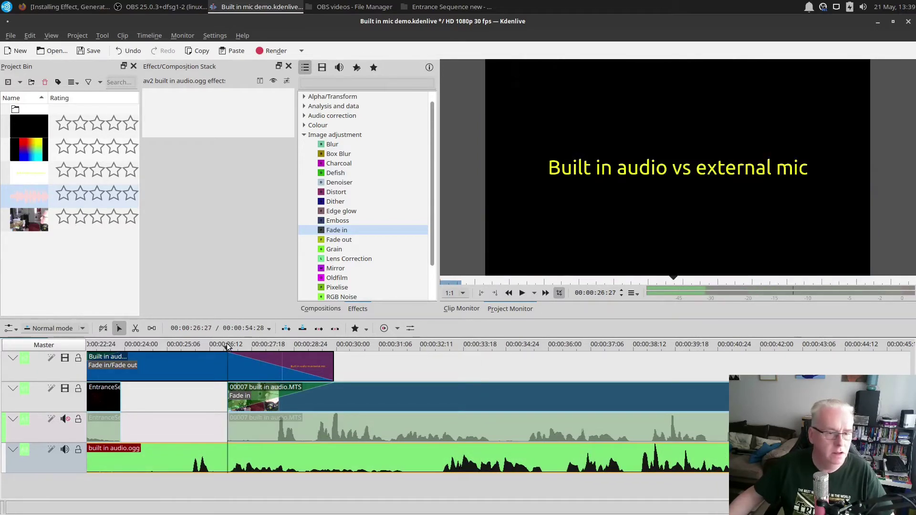
{"action": "key", "text": "space"}
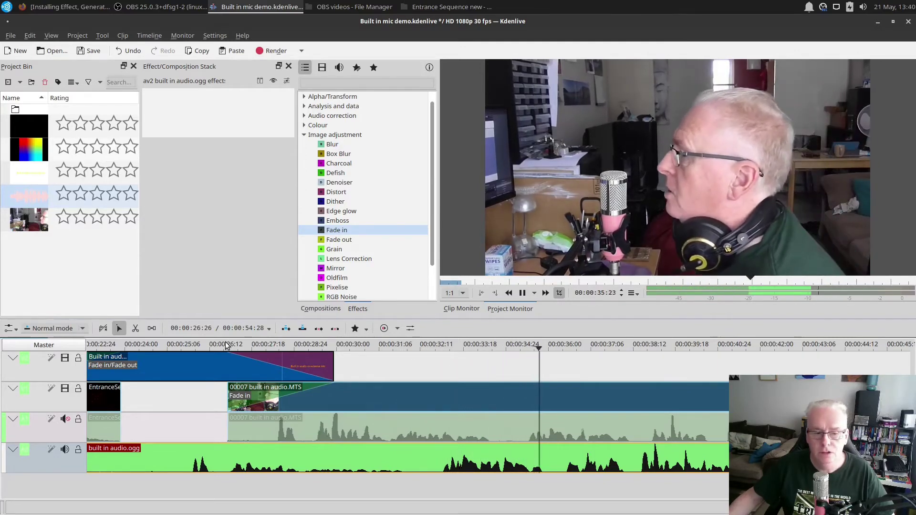
{"action": "key", "text": "space"}
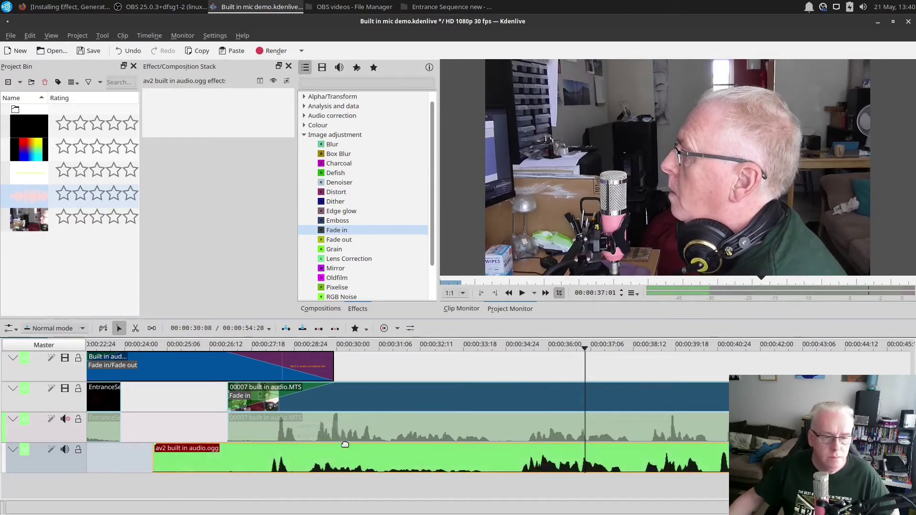
Move av2 built in audio.ogg about 6 frames later so its waveform peaks line up with the recording's muted audio.
{"action": "scroll", "coordinate": [342, 444], "scroll_direction": "up", "scroll_amount": 3}
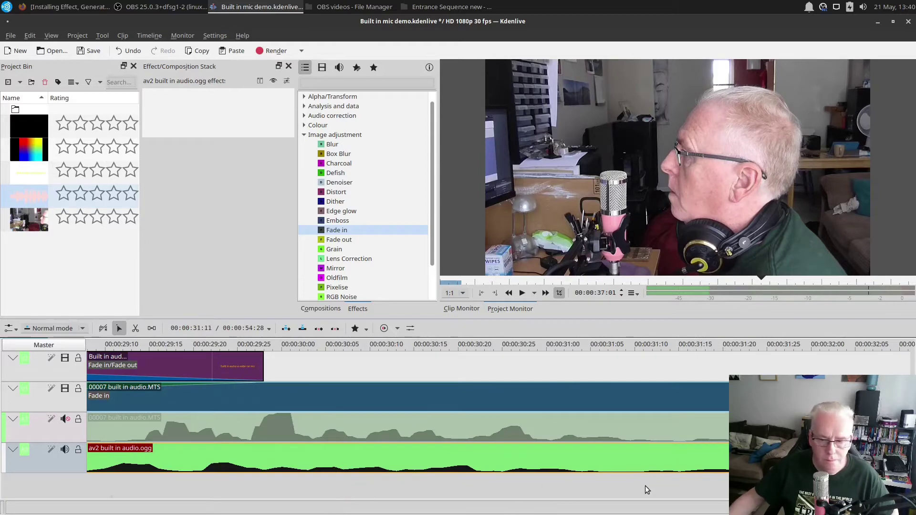
{"action": "scroll", "coordinate": [646, 490], "scroll_direction": "down", "scroll_amount": 2}
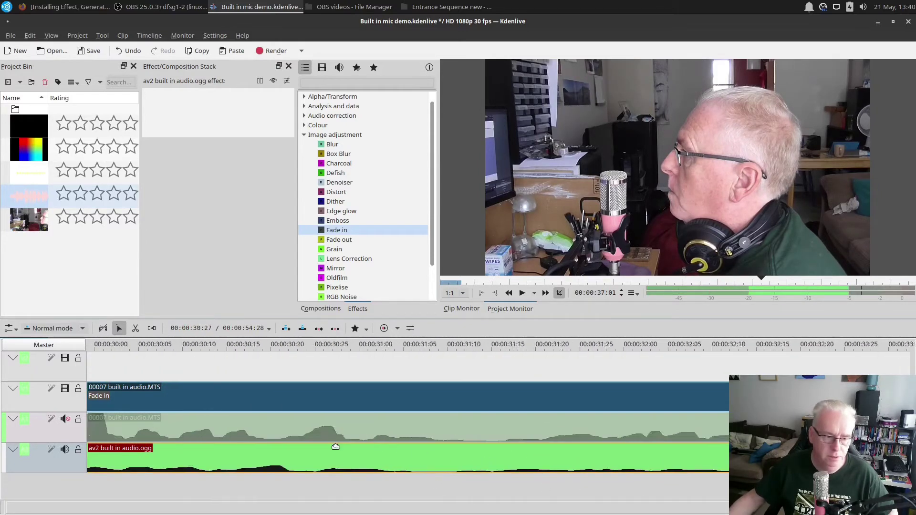
{"action": "scroll", "coordinate": [336, 447], "scroll_direction": "up", "scroll_amount": 5}
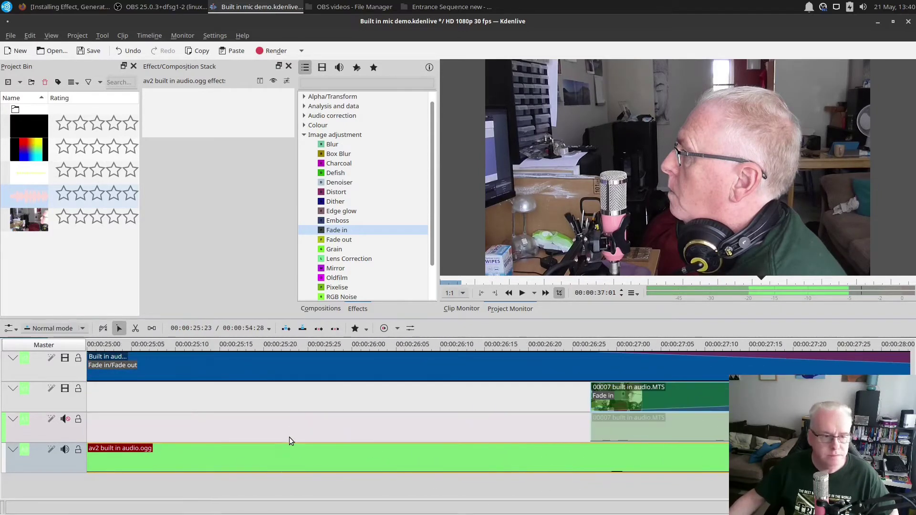
{"action": "scroll", "coordinate": [285, 439], "scroll_direction": "down", "scroll_amount": 2}
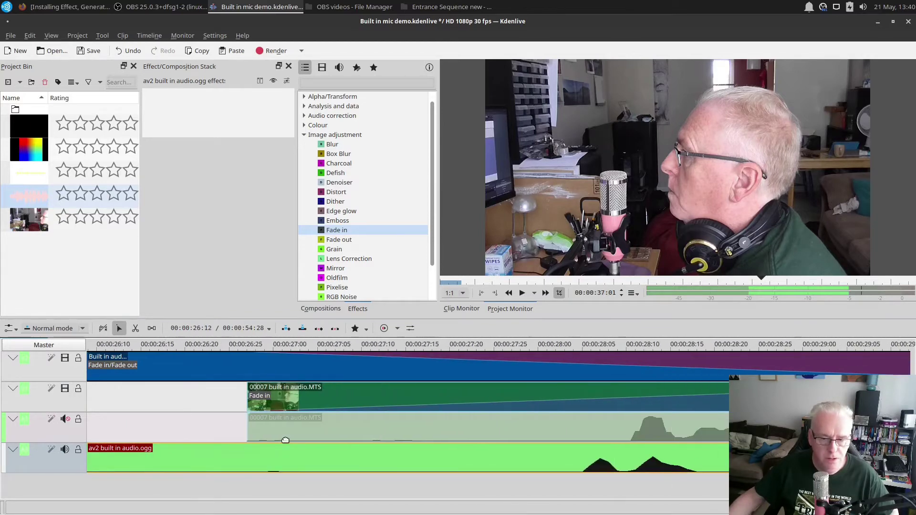
{"action": "scroll", "coordinate": [285, 440], "scroll_direction": "down", "scroll_amount": 1}
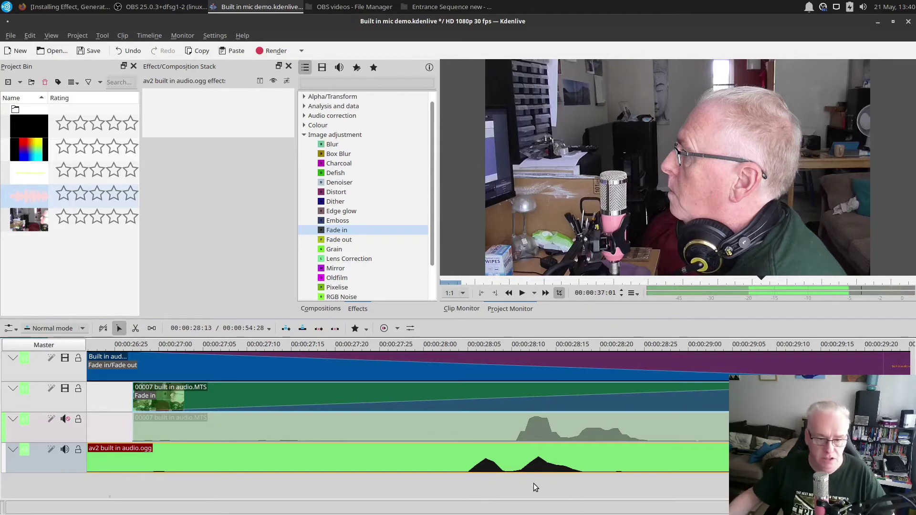
{"action": "left_click_drag", "start_coordinate": [520, 464], "coordinate": [583, 458]}
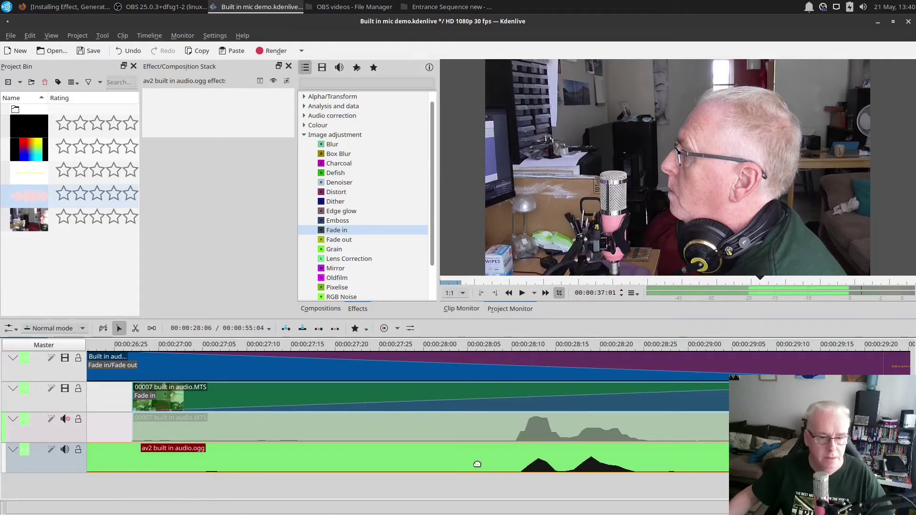
Shift the av2 built in audio.ogg clip earlier on its track and unmute the audio track of 00007 built in audio.MTS.
{"action": "left_click_drag", "start_coordinate": [477, 464], "coordinate": [105, 444]}
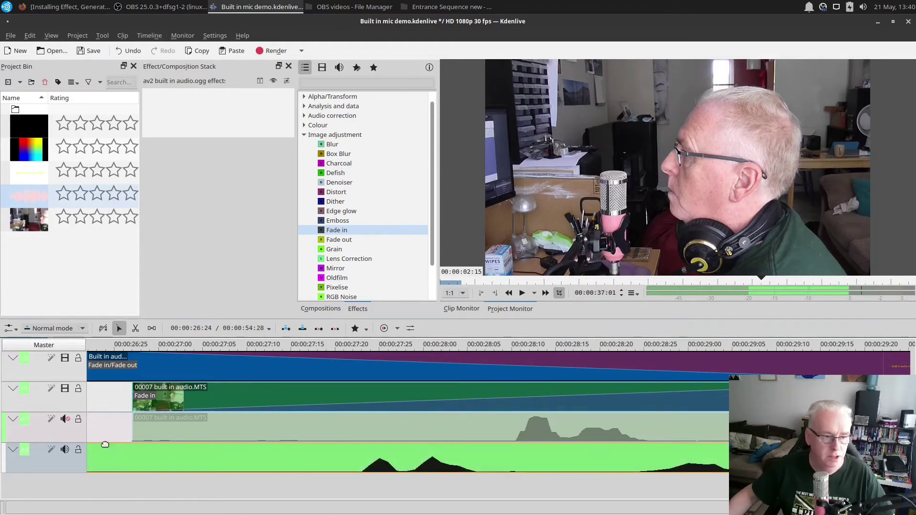
{"action": "left_click", "coordinate": [65, 419]}
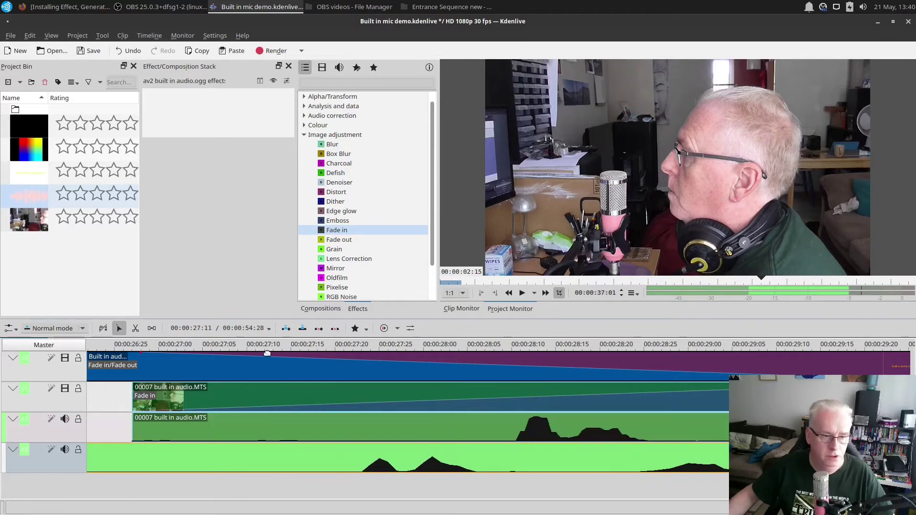
Play both audio tracks together from about 00:00:27:02, through the title's fade-out, to hear how far they are out of sync.
{"action": "left_click", "coordinate": [381, 345]}
{"action": "key", "text": "space"}
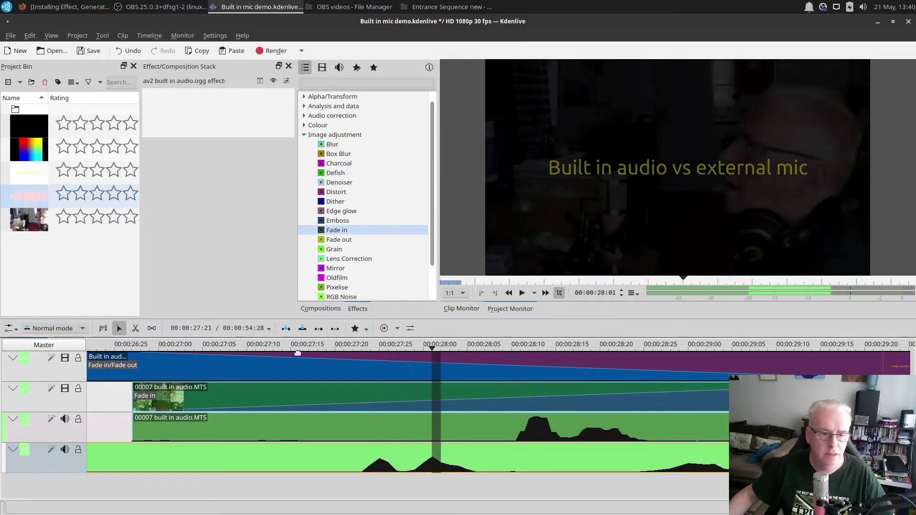
{"action": "scroll", "coordinate": [199, 366], "scroll_direction": "down", "scroll_amount": 2}
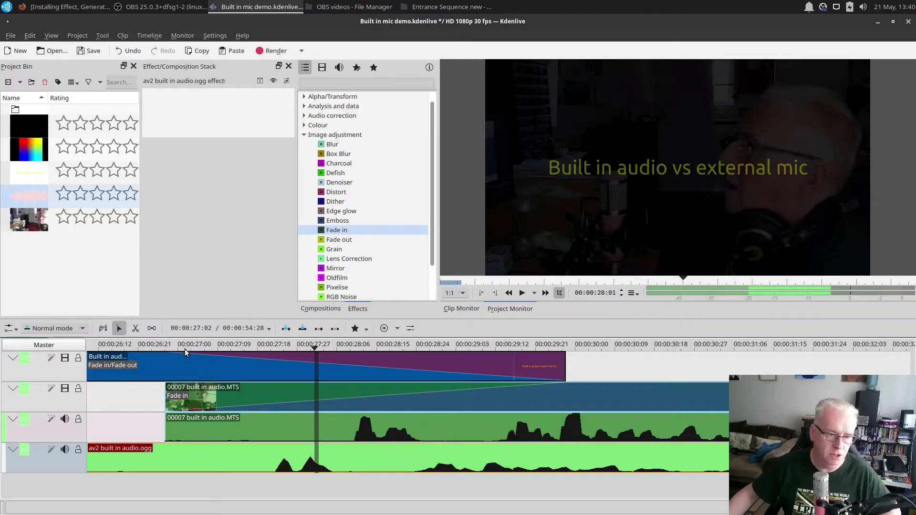
{"action": "left_click", "coordinate": [184, 348]}
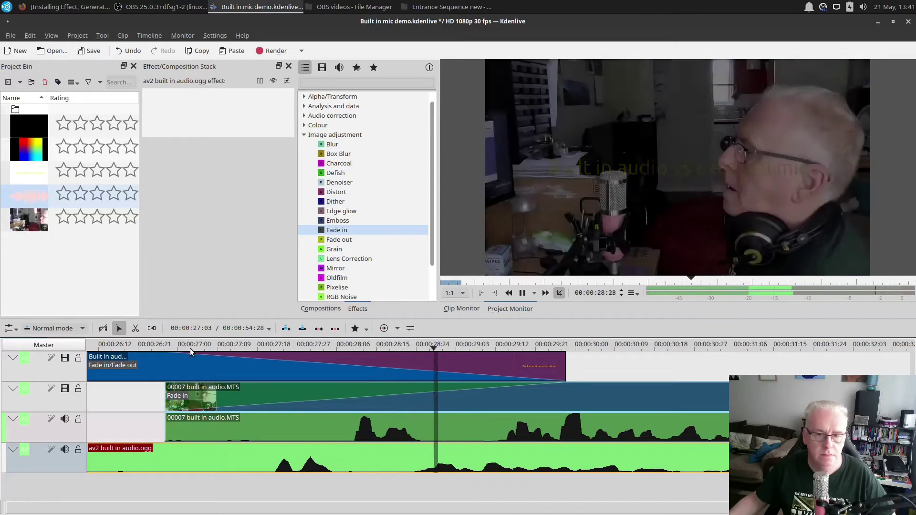
{"action": "key", "text": "space"}
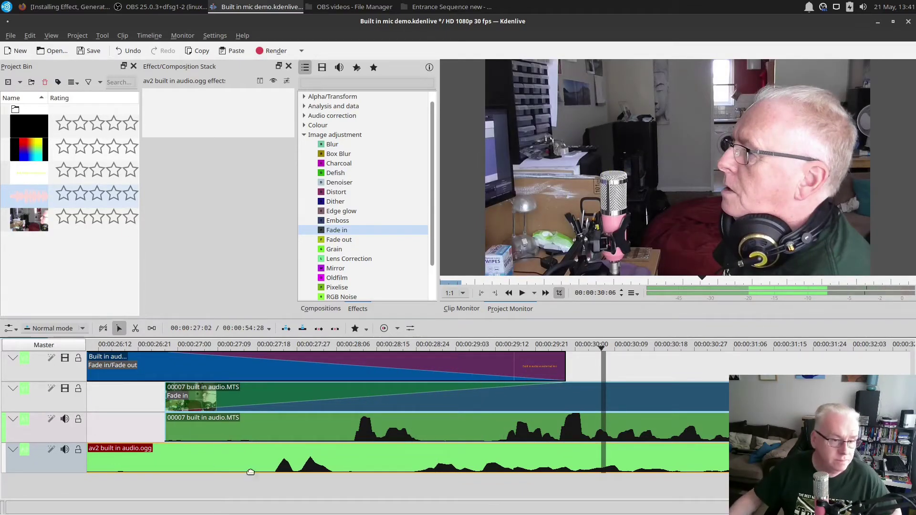
Move av2 built in audio.ogg later until its waveform peaks line up with those of 00007 built in audio.MTS, and play back the sync.
{"action": "left_click", "coordinate": [313, 349]}
{"action": "scroll", "coordinate": [350, 417], "scroll_direction": "up", "scroll_amount": 3}
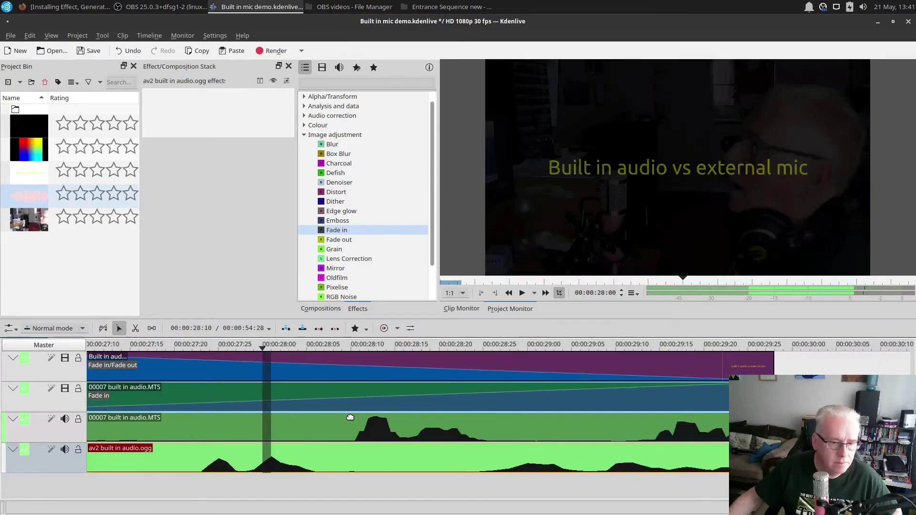
{"action": "left_click_drag", "start_coordinate": [292, 462], "coordinate": [447, 470]}
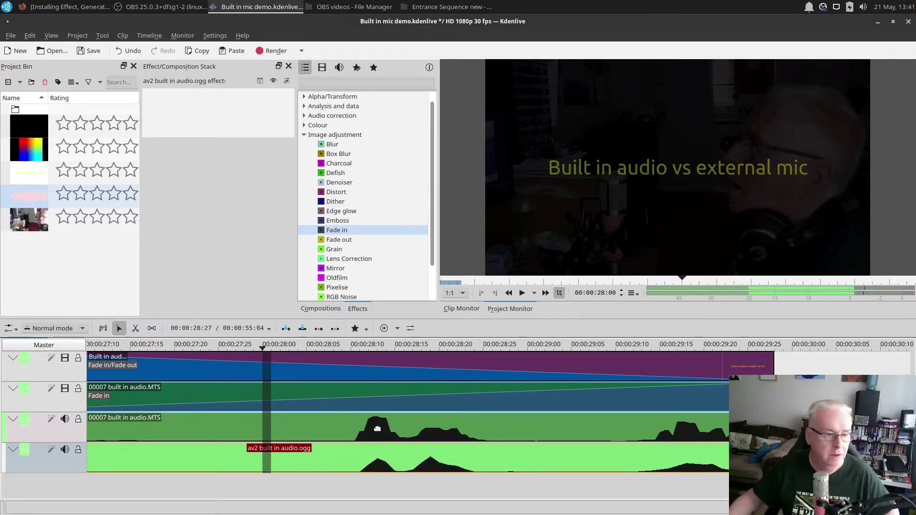
{"action": "key", "text": "space"}
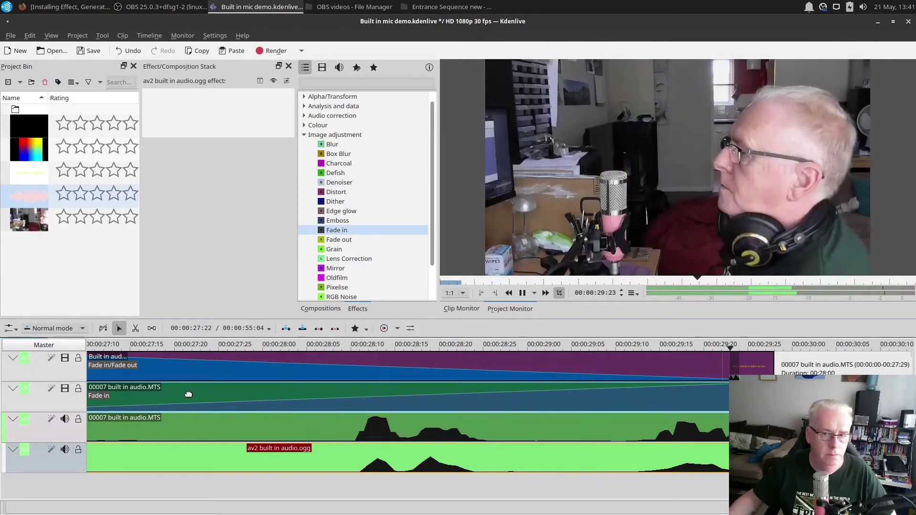
{"action": "key", "text": "space"}
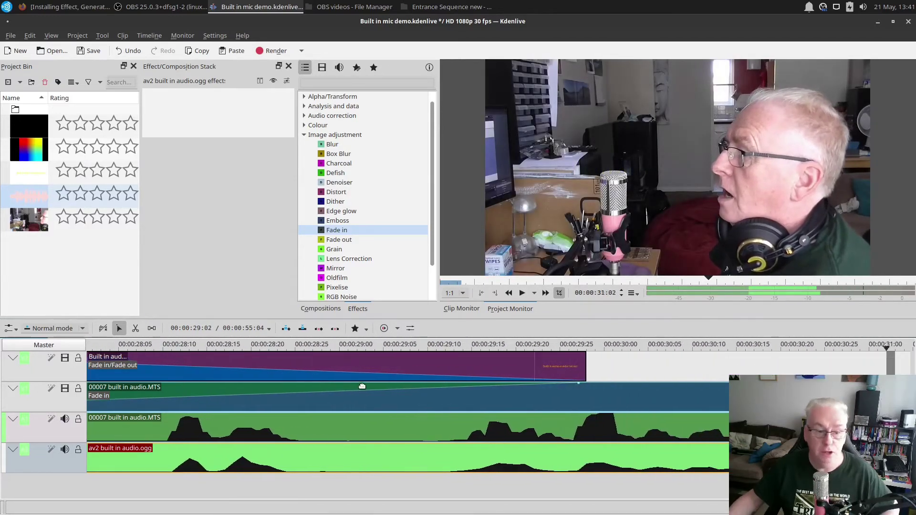
Cut av2 built in audio.ogg where 00007 built in audio.MTS starts and delete the leading piece.
{"action": "scroll", "coordinate": [354, 394], "scroll_direction": "down", "scroll_amount": 1}
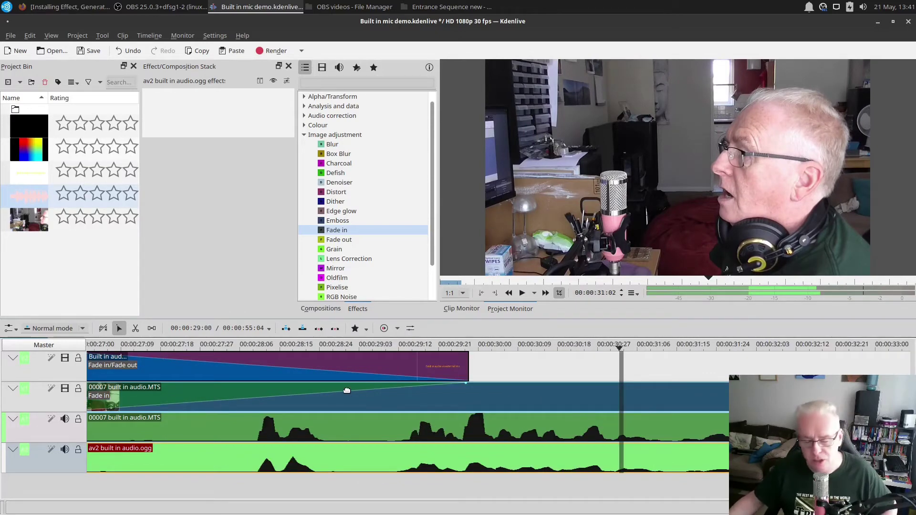
{"action": "scroll", "coordinate": [347, 391], "scroll_direction": "up", "scroll_amount": 3}
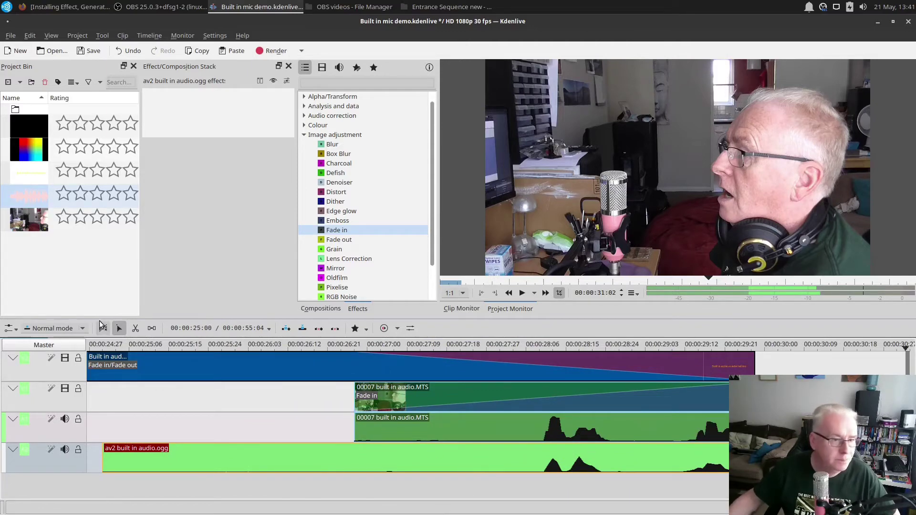
{"action": "left_click", "coordinate": [134, 329]}
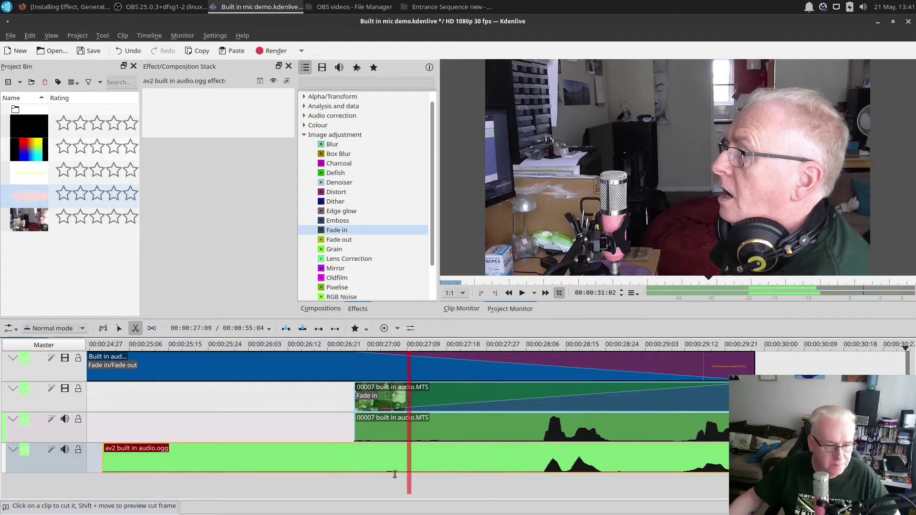
{"action": "left_click", "coordinate": [358, 472]}
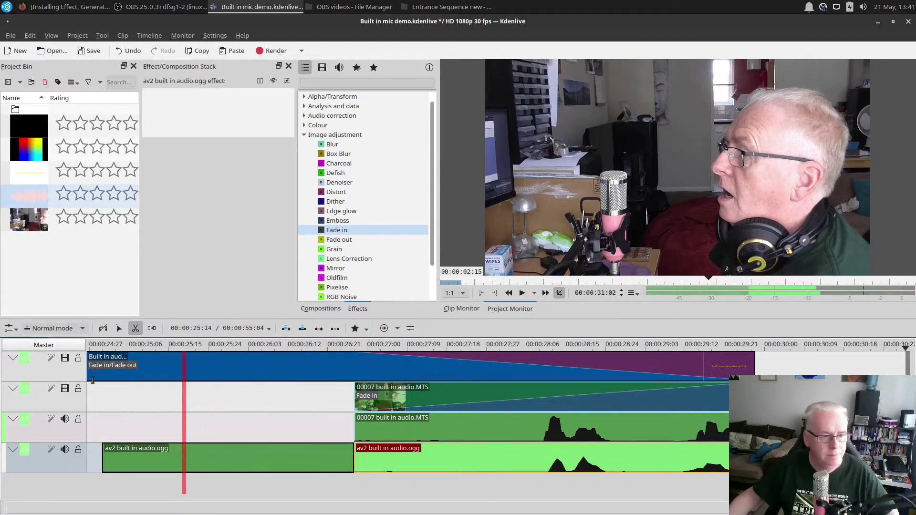
{"action": "left_click", "coordinate": [119, 328]}
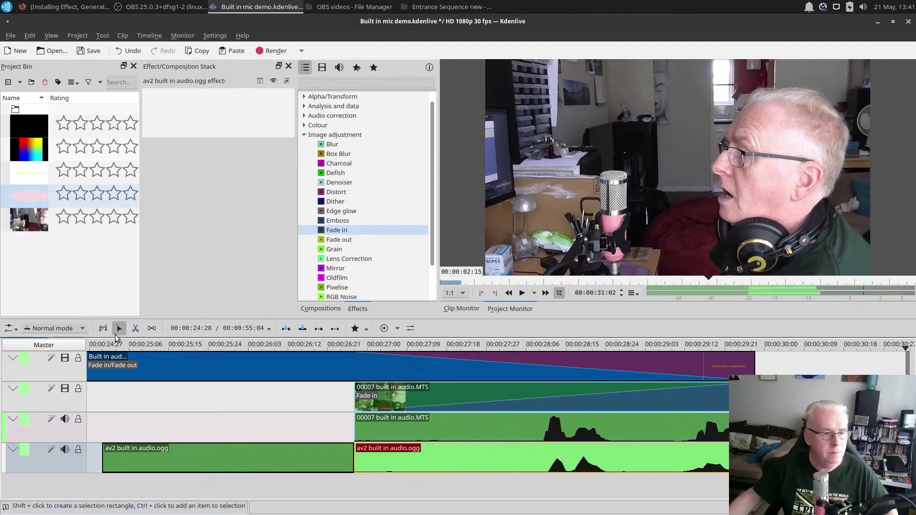
{"action": "left_click", "coordinate": [154, 453]}
{"action": "key", "text": "Delete"}
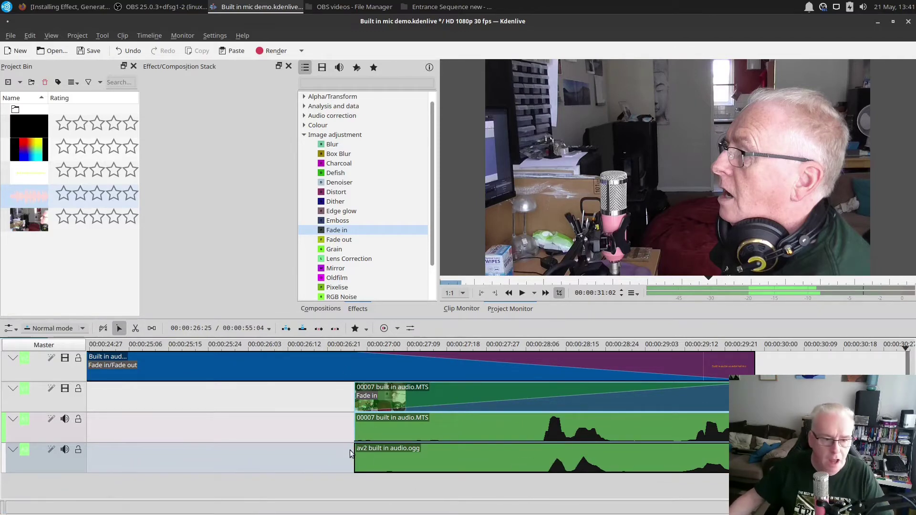
Play the last section from 00:00:52:15 to compare where the MTS clip and the ogg audio end.
{"action": "left_click", "coordinate": [376, 418]}
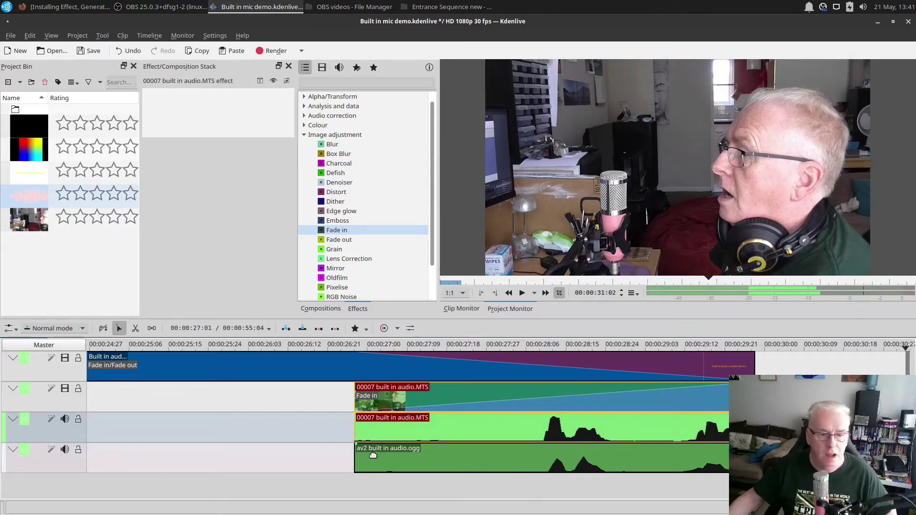
{"action": "scroll", "coordinate": [401, 429], "scroll_direction": "down", "scroll_amount": 2}
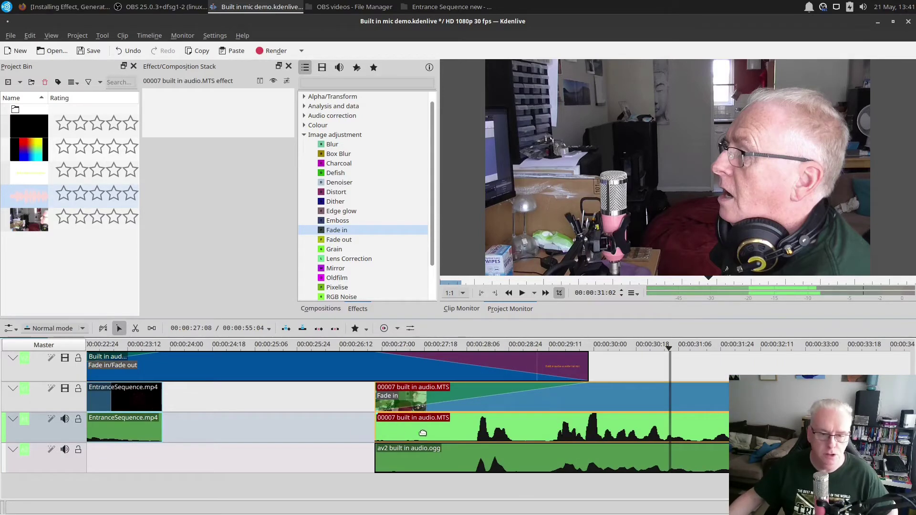
{"action": "scroll", "coordinate": [486, 422], "scroll_direction": "down", "scroll_amount": 15}
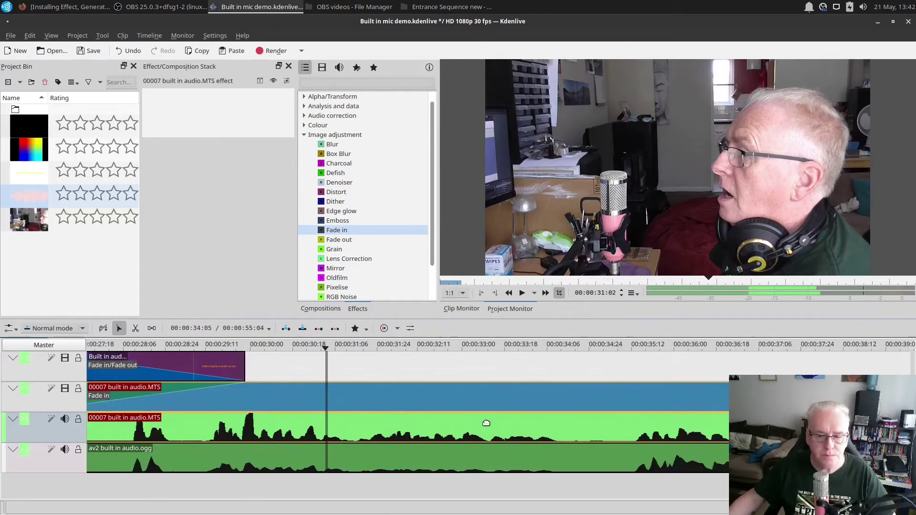
{"action": "scroll", "coordinate": [490, 431], "scroll_direction": "down", "scroll_amount": 7}
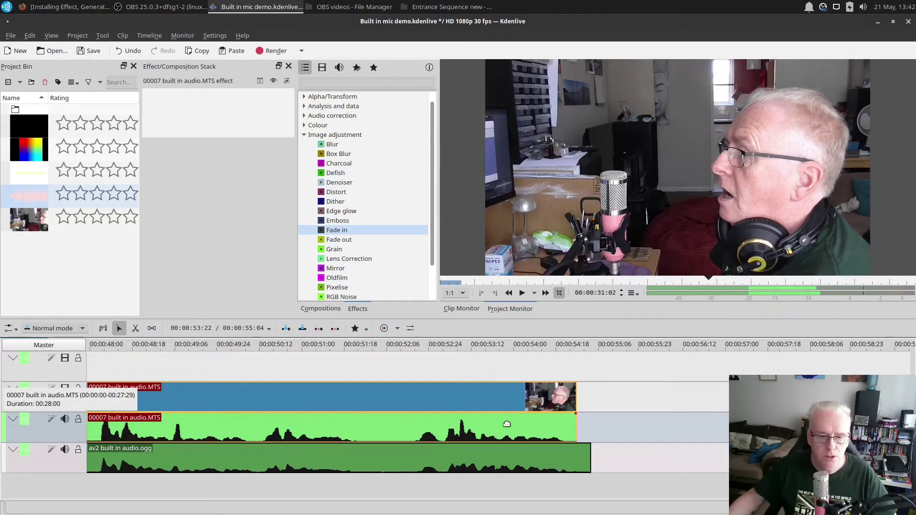
{"action": "left_click_drag", "start_coordinate": [507, 424], "coordinate": [496, 394]}
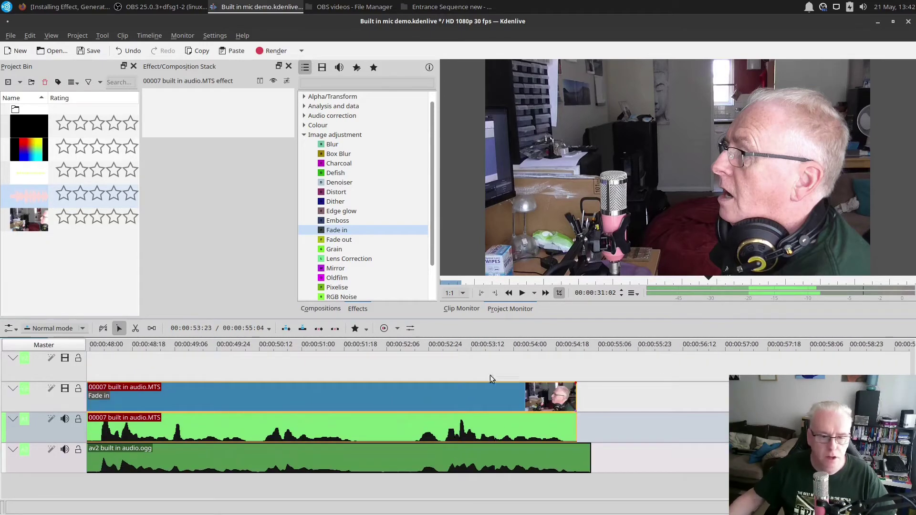
{"action": "left_click", "coordinate": [408, 343]}
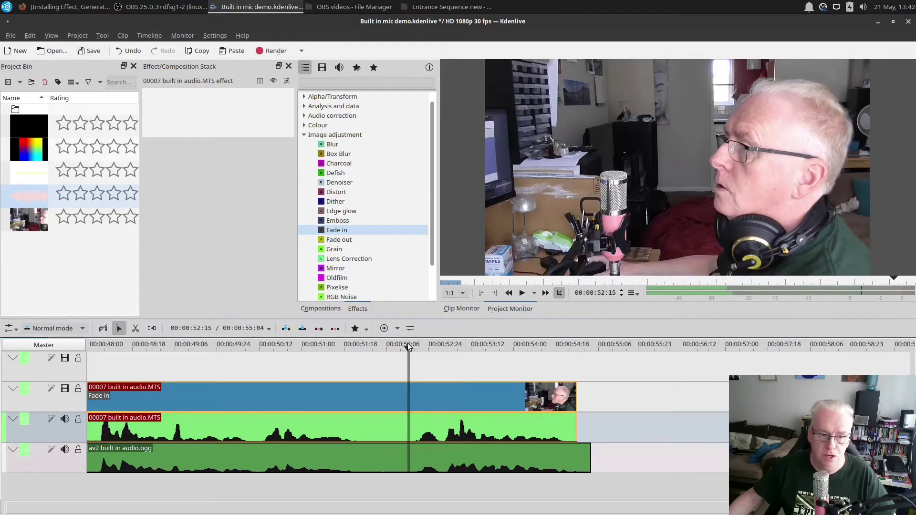
{"action": "key", "text": "space"}
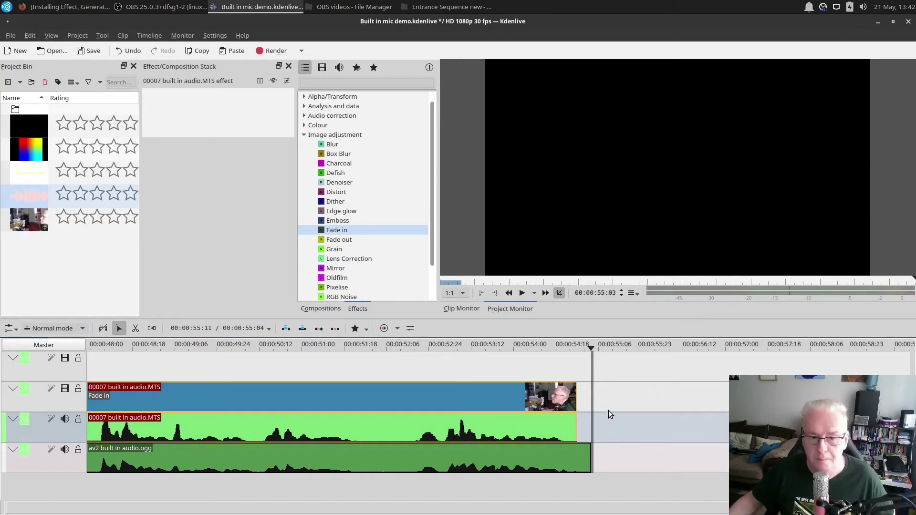
Ungroup the video and audio of the 00007 built in audio.MTS clip.
{"action": "scroll", "coordinate": [606, 414], "scroll_direction": "up", "scroll_amount": 6}
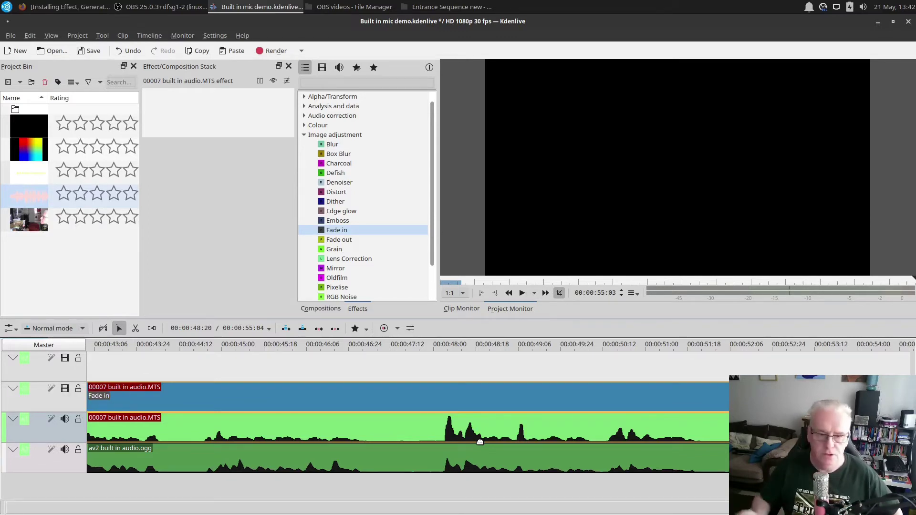
{"action": "scroll", "coordinate": [487, 430], "scroll_direction": "up", "scroll_amount": 10}
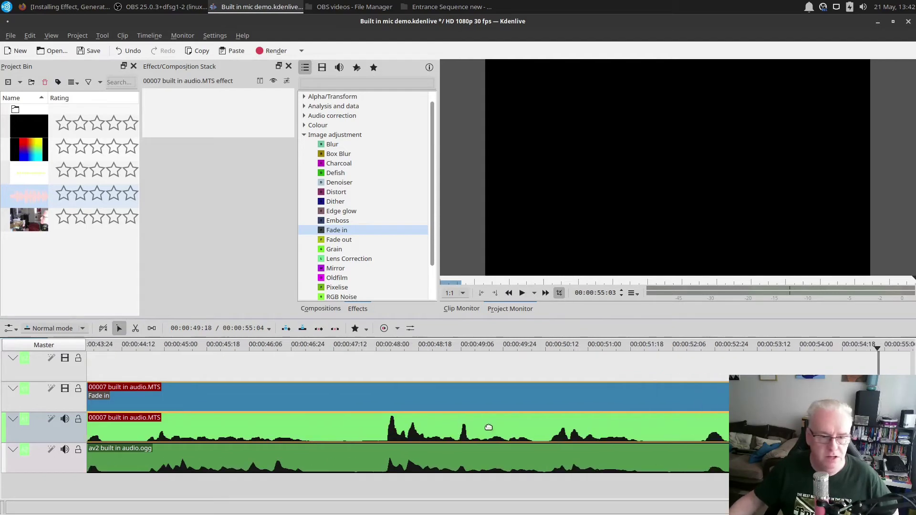
{"action": "scroll", "coordinate": [488, 436], "scroll_direction": "up", "scroll_amount": 3}
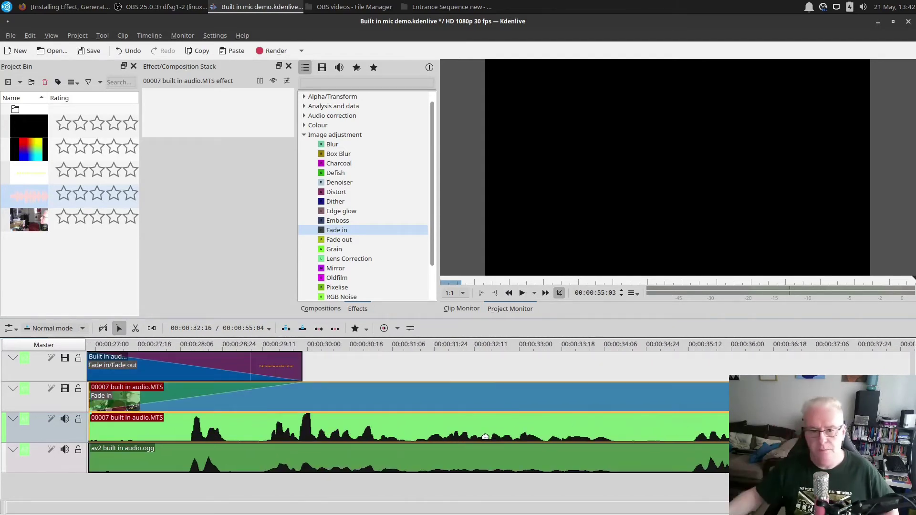
{"action": "scroll", "coordinate": [493, 445], "scroll_direction": "up", "scroll_amount": 3}
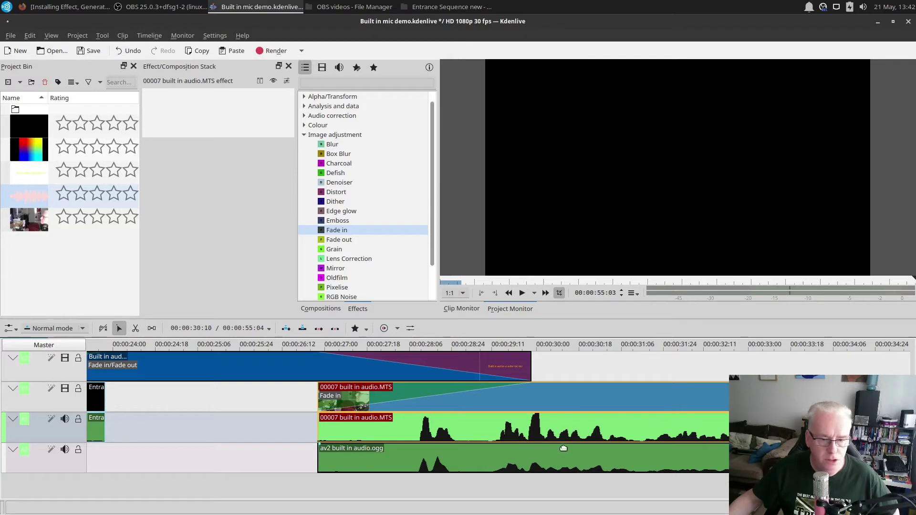
{"action": "left_click", "coordinate": [438, 404]}
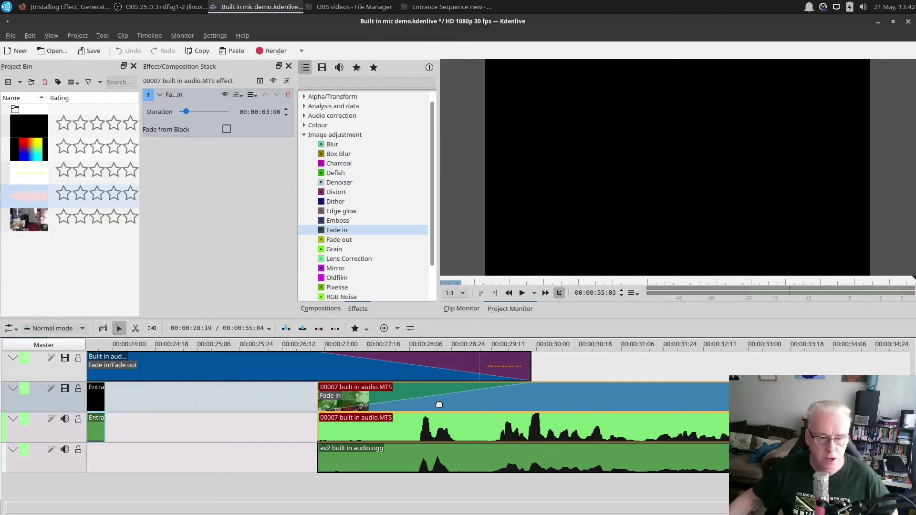
{"action": "left_click", "coordinate": [413, 427], "text": "ctrl"}
{"action": "left_click", "coordinate": [415, 409]}
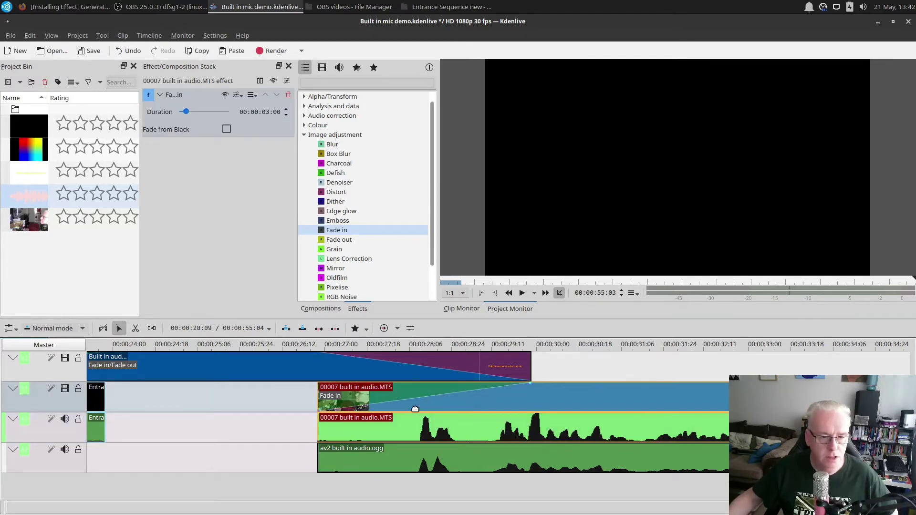
{"action": "right_click", "coordinate": [414, 409]}
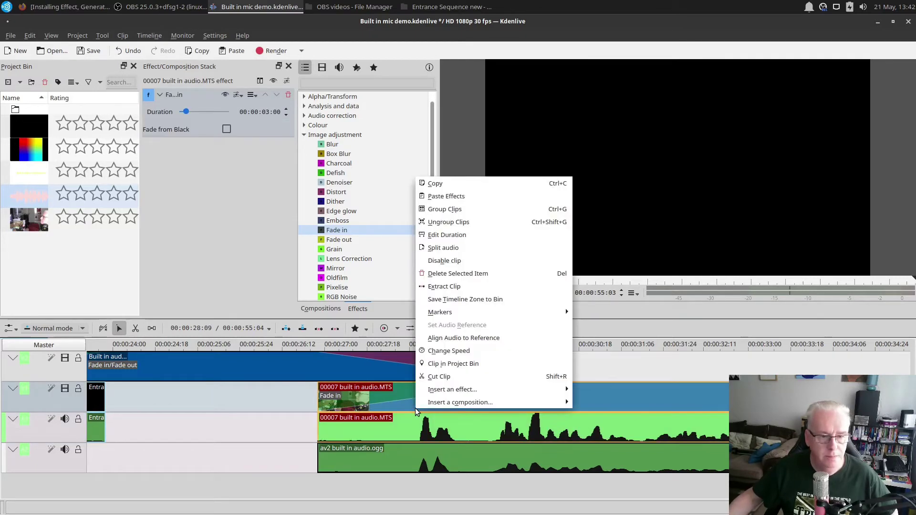
{"action": "left_click", "coordinate": [456, 222]}
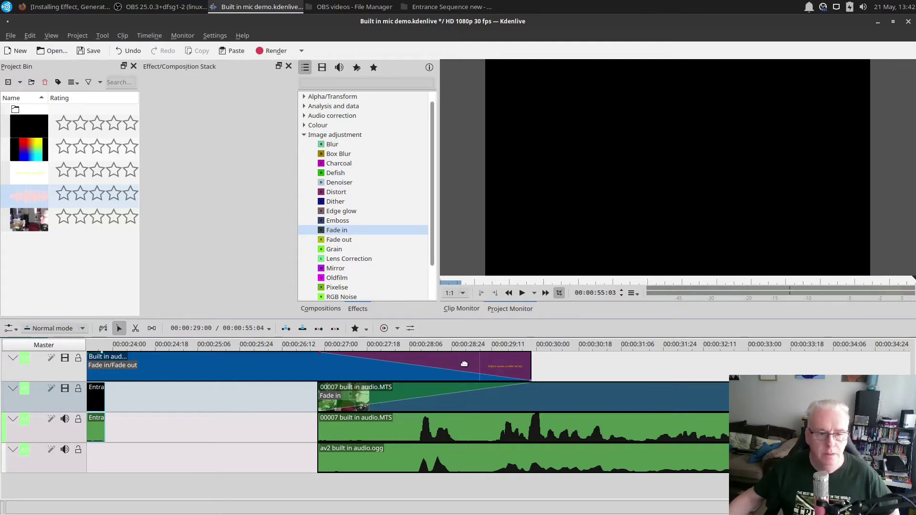
Mute the av2 built in audio.ogg track and play the built-in audio alone from 00:00:27:11.
{"action": "scroll", "coordinate": [444, 375], "scroll_direction": "down", "scroll_amount": 1}
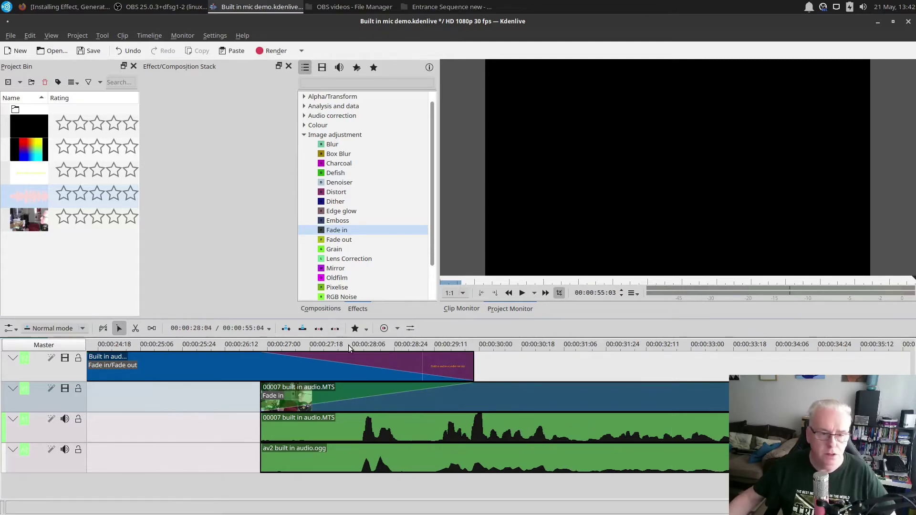
{"action": "left_click", "coordinate": [65, 450]}
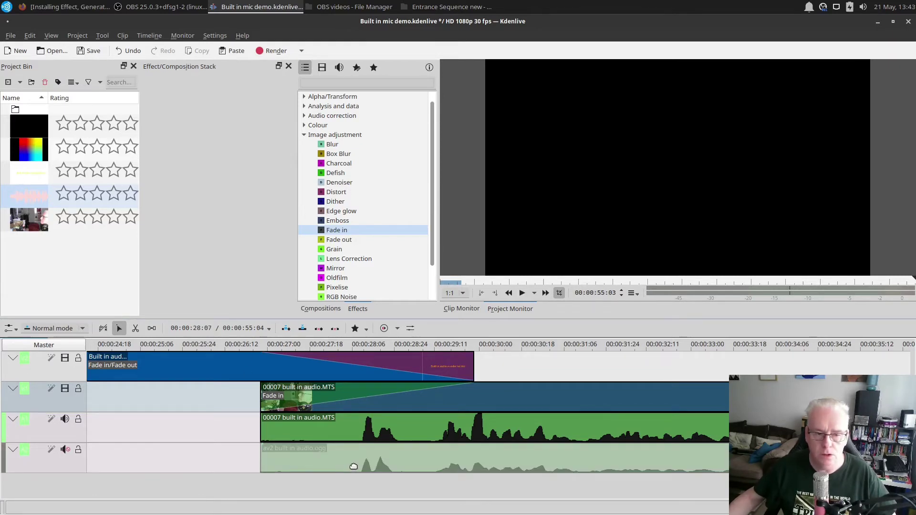
{"action": "left_click", "coordinate": [293, 343]}
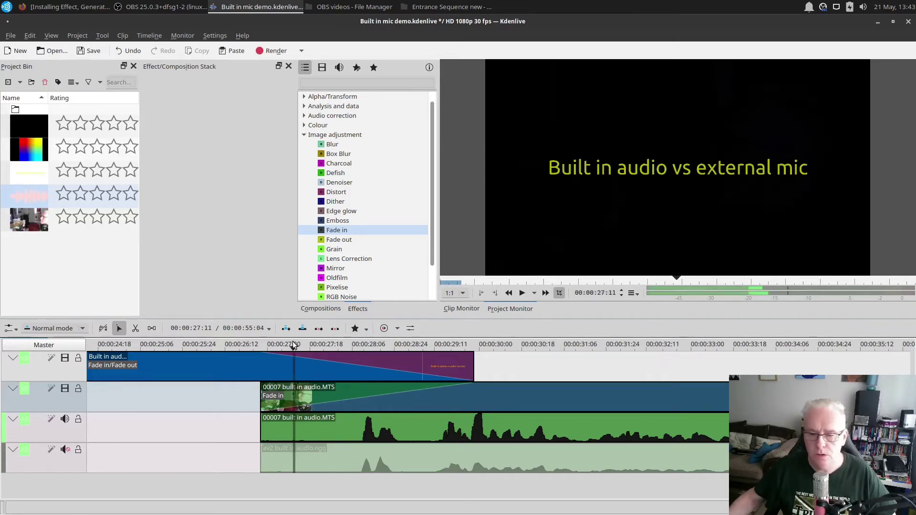
{"action": "key", "text": "space"}
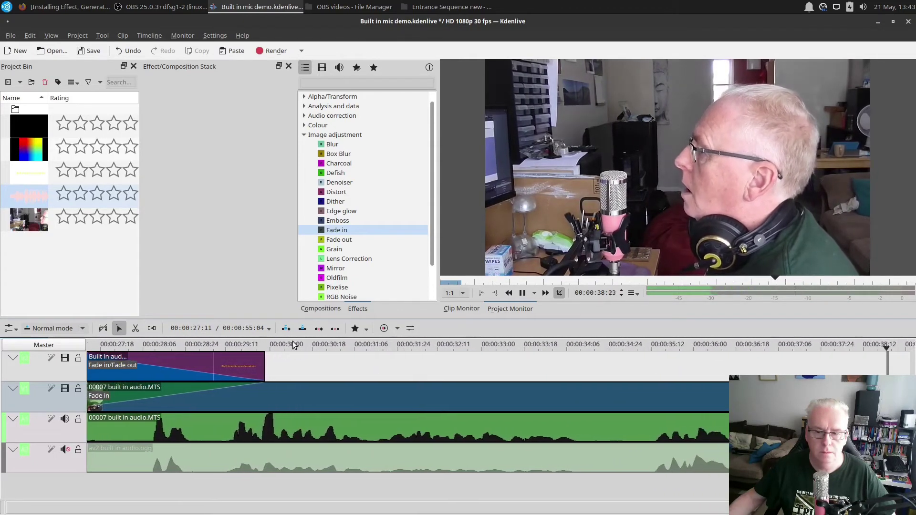
Stop playback and cut the audio of 00007 built in audio.MTS at 00:00:38:15.
{"action": "key", "text": "space"}
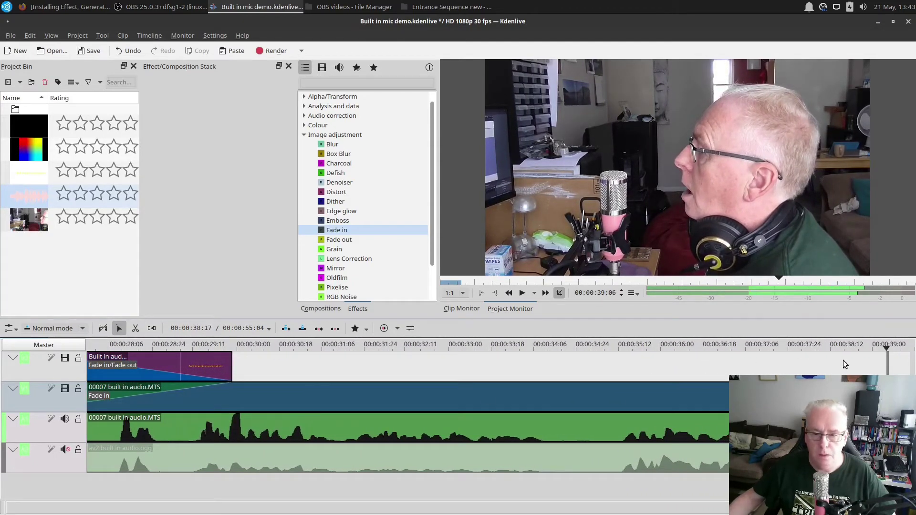
{"action": "left_click", "coordinate": [837, 345]}
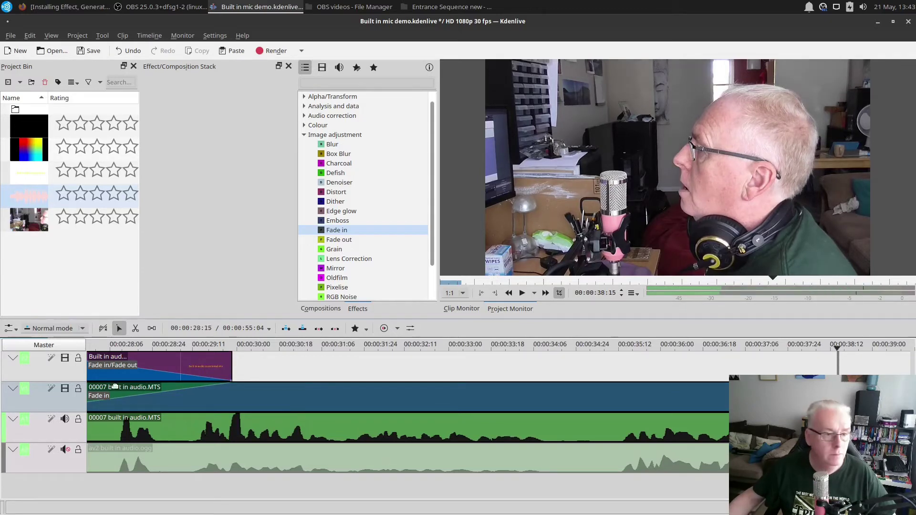
{"action": "left_click", "coordinate": [135, 328]}
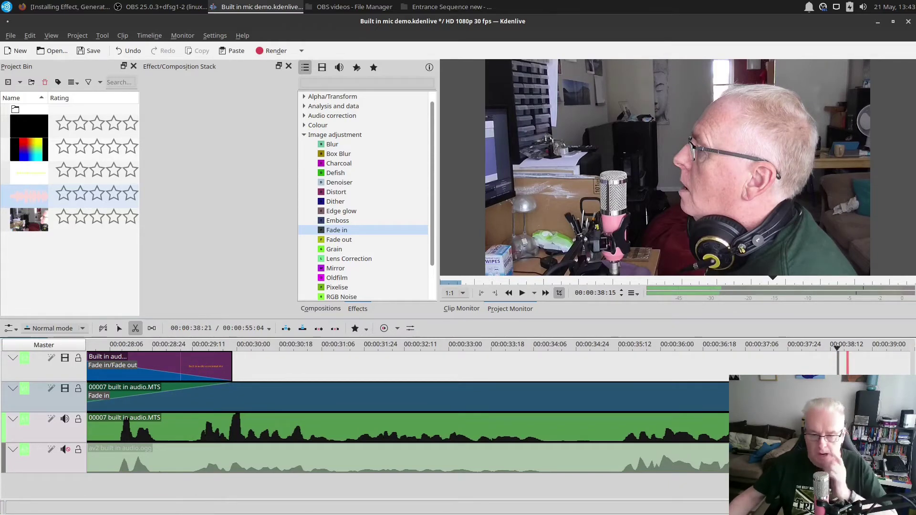
{"action": "scroll", "coordinate": [701, 453], "scroll_direction": "down", "scroll_amount": 4, "text": "ctrl"}
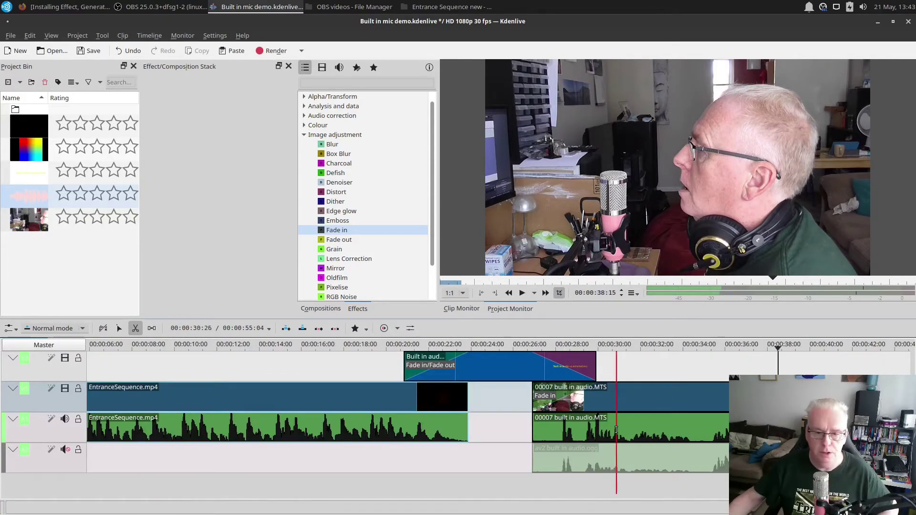
{"action": "scroll", "coordinate": [785, 429], "scroll_direction": "down", "scroll_amount": 5}
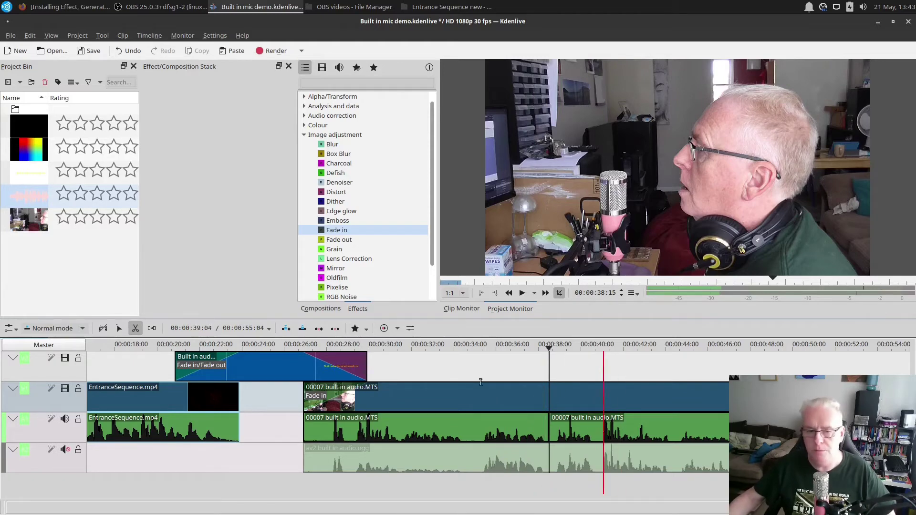
{"action": "key", "text": "space"}
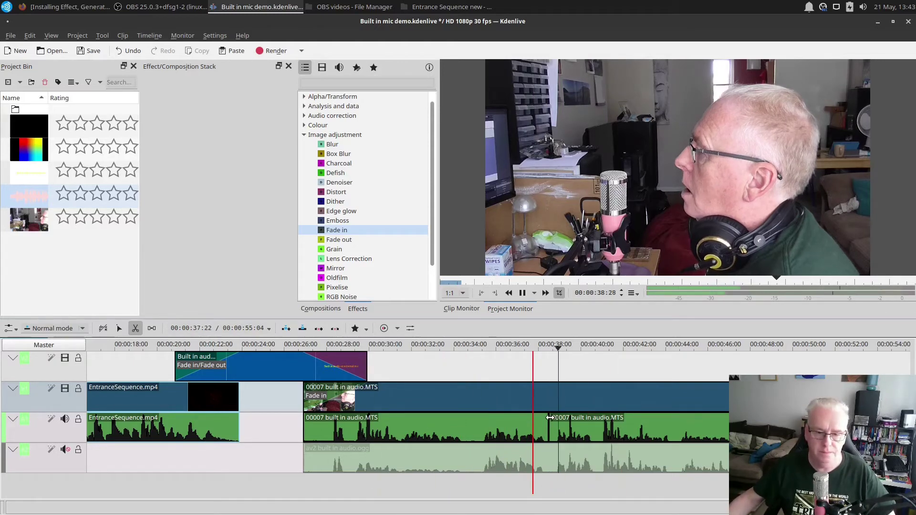
{"action": "left_click_drag", "start_coordinate": [549, 417], "coordinate": [549, 418]}
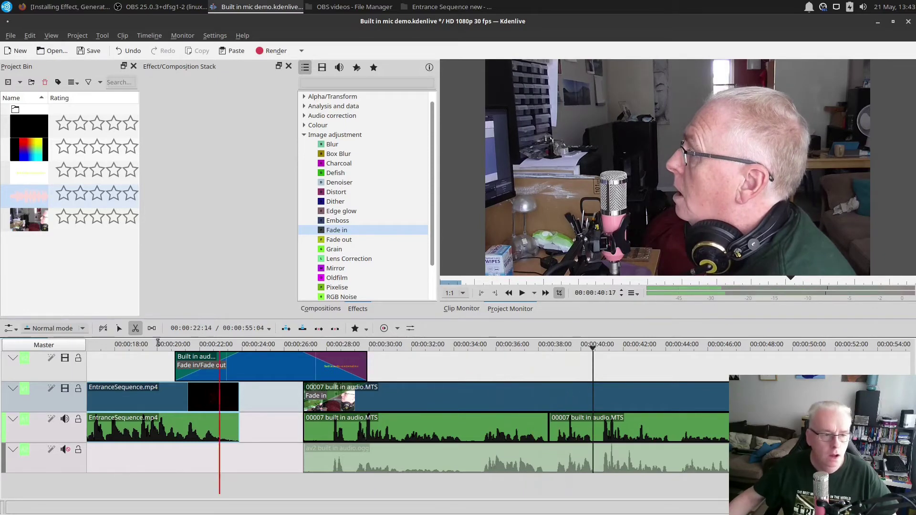
Disable the section of the 00007 built in audio.MTS audio after the cut.
{"action": "left_click", "coordinate": [119, 328]}
{"action": "left_click", "coordinate": [563, 432]}
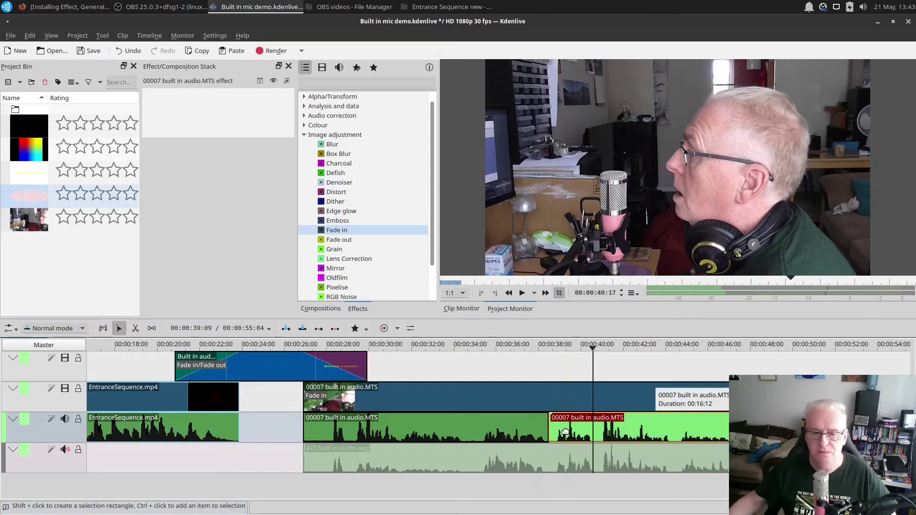
{"action": "right_click", "coordinate": [579, 425]}
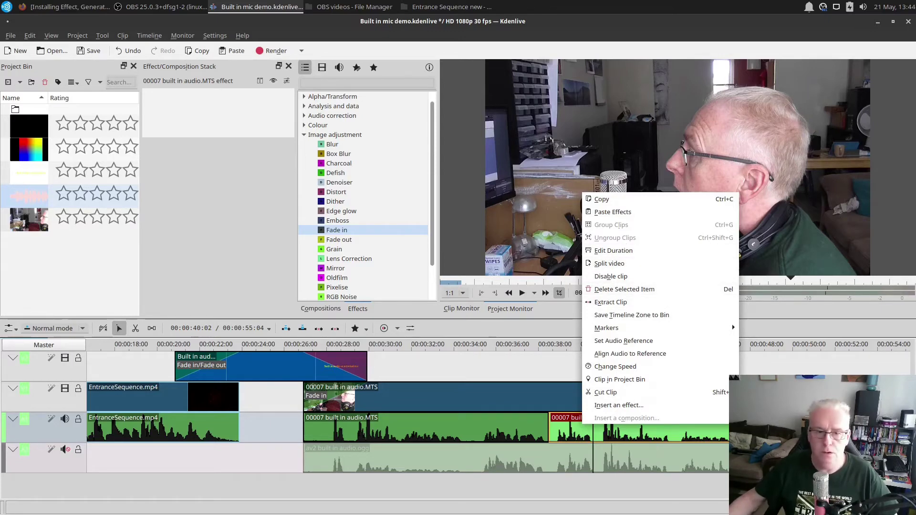
{"action": "left_click", "coordinate": [625, 277]}
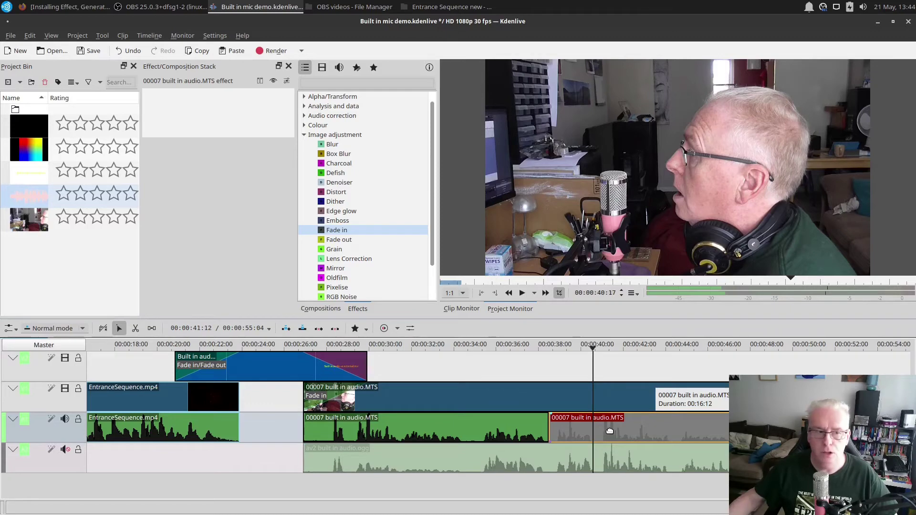
{"action": "scroll", "coordinate": [420, 224], "scroll_direction": "down", "scroll_amount": 1}
{"action": "scroll", "coordinate": [419, 224], "scroll_direction": "up", "scroll_amount": 1}
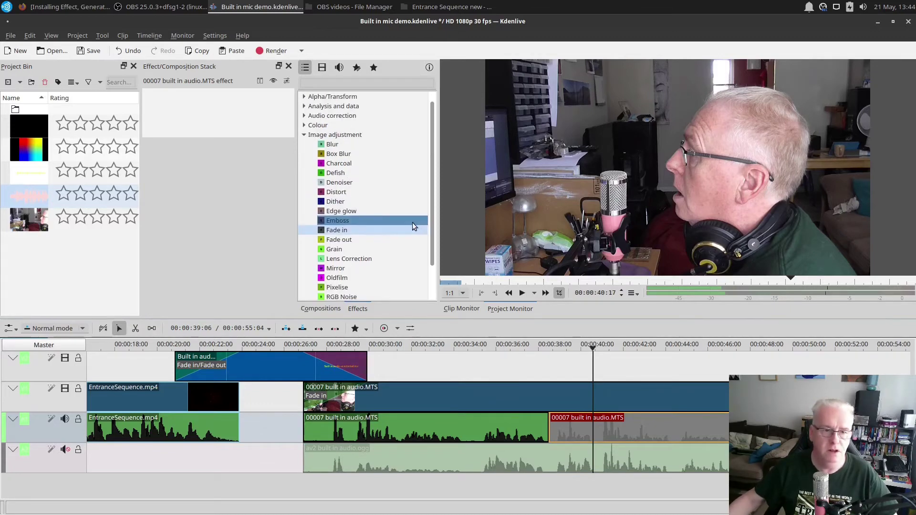
Try a Gain effect of 123% on the disabled 00007 built in audio.MTS section, and remove the effect.
{"action": "left_click", "coordinate": [304, 116]}
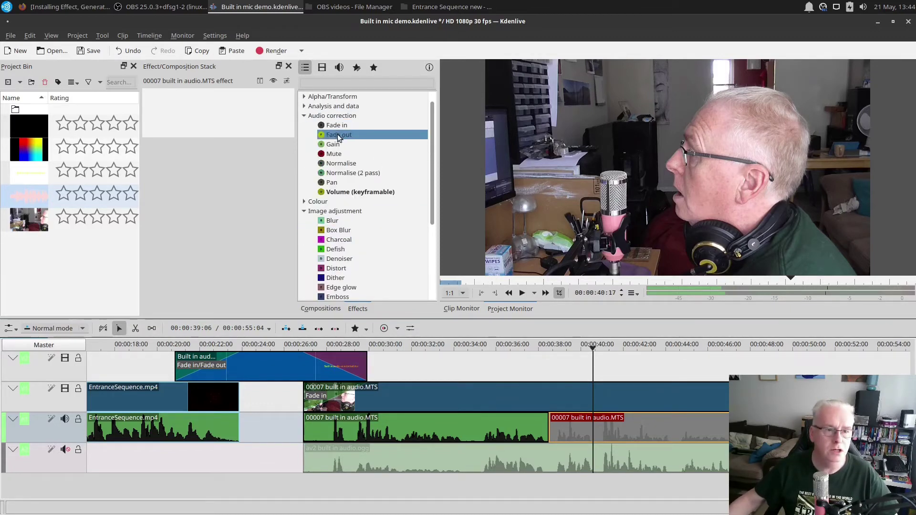
{"action": "left_click", "coordinate": [346, 148]}
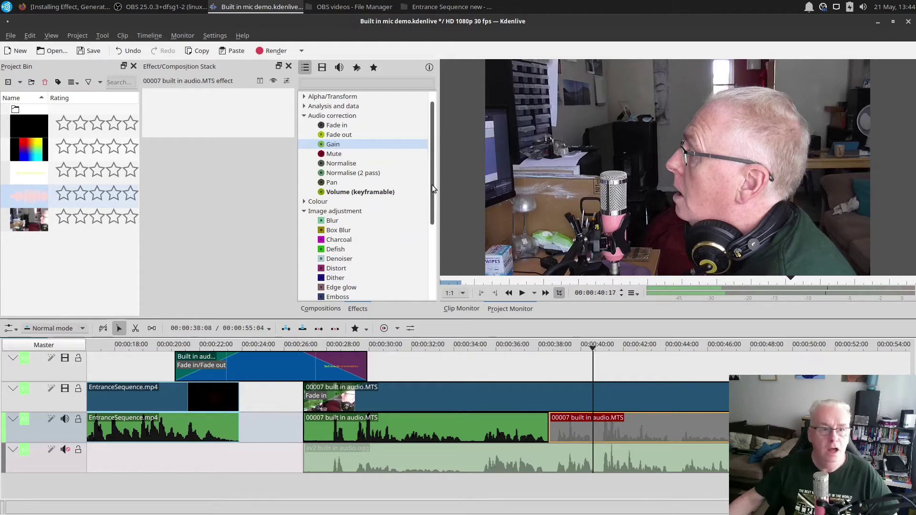
{"action": "left_click_drag", "start_coordinate": [341, 148], "coordinate": [619, 428]}
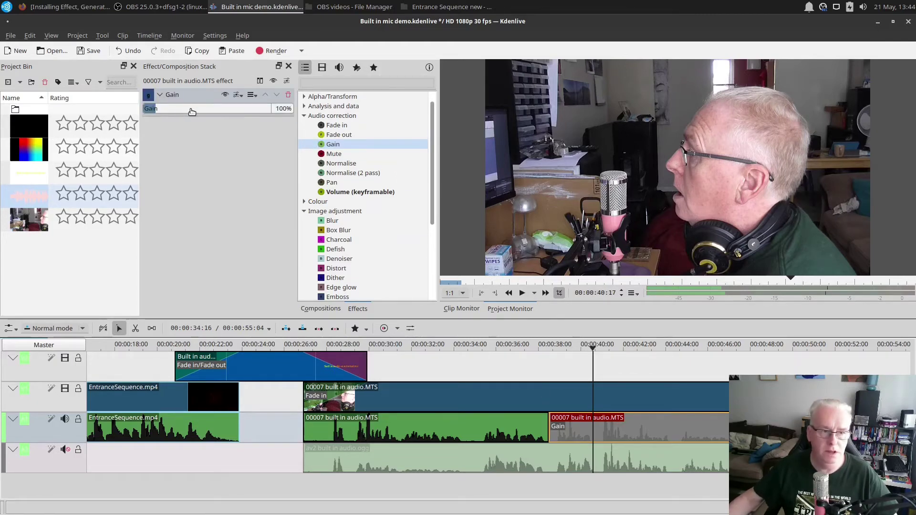
{"action": "left_click_drag", "start_coordinate": [180, 110], "coordinate": [156, 125]}
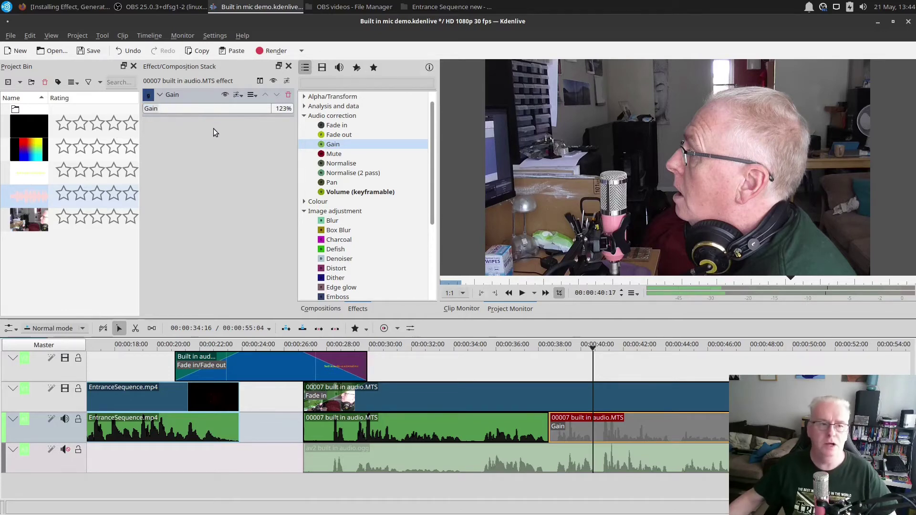
{"action": "left_click", "coordinate": [288, 97]}
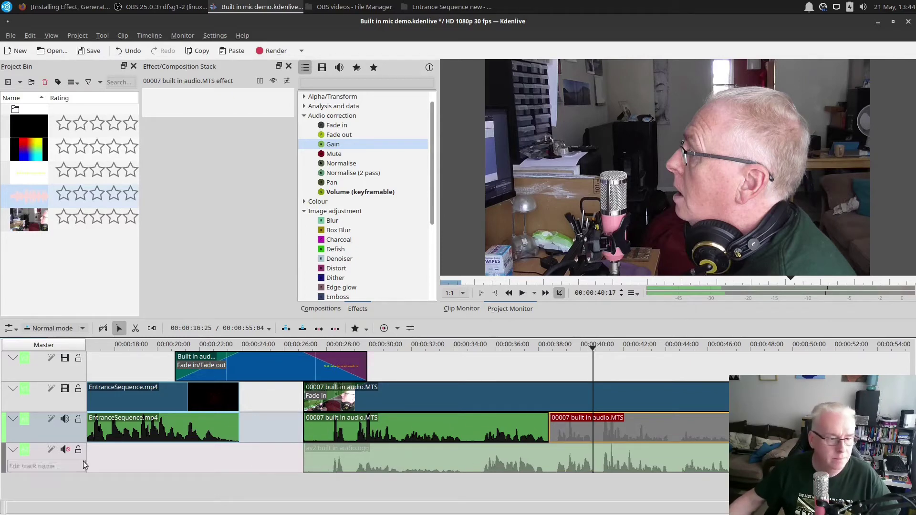
Unmute the av2 built in audio.ogg track and cut its clip in line with the cut in the MTS audio.
{"action": "left_click", "coordinate": [64, 449]}
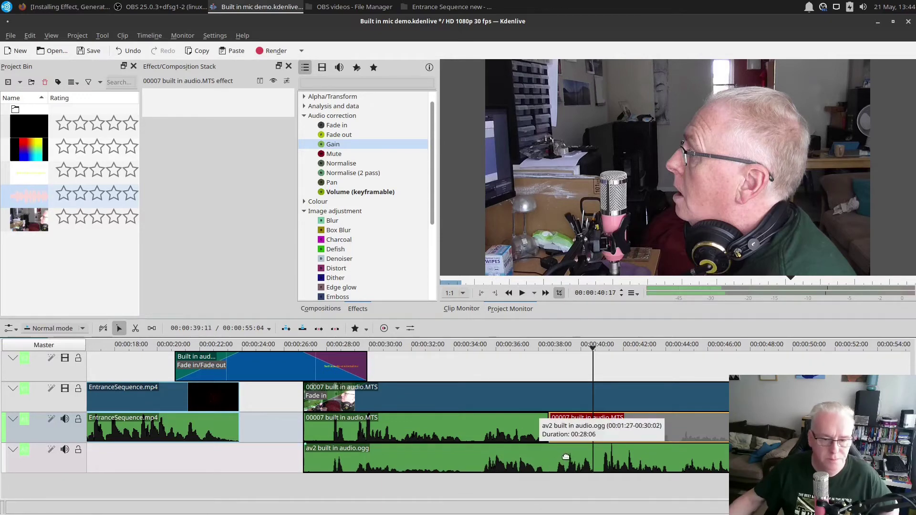
{"action": "scroll", "coordinate": [565, 457], "scroll_direction": "up", "scroll_amount": 5}
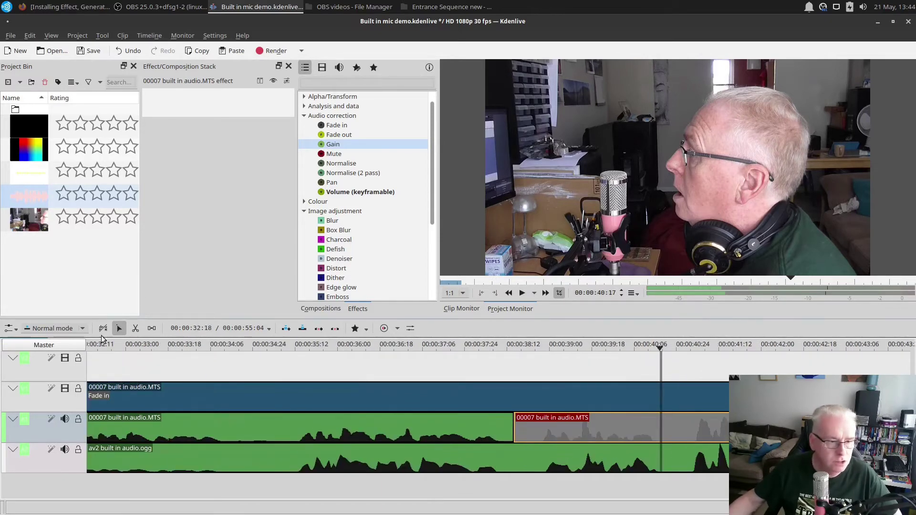
{"action": "left_click", "coordinate": [135, 328]}
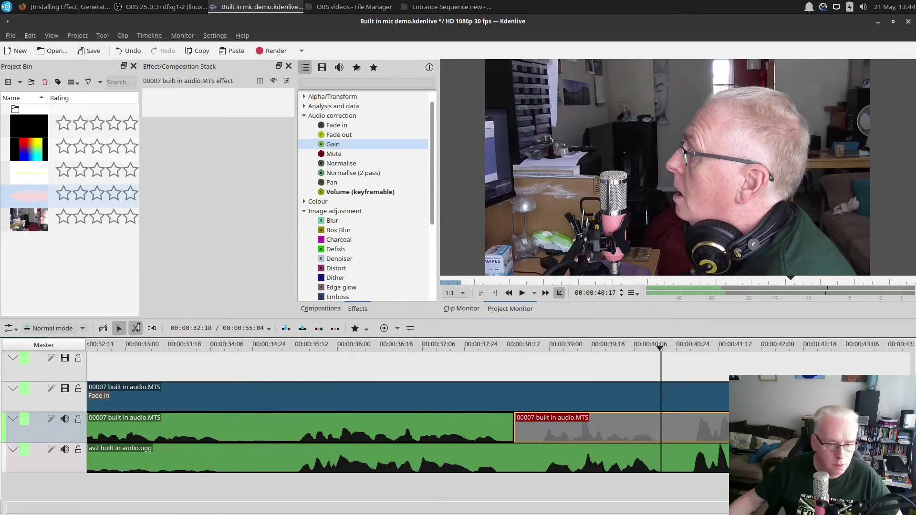
{"action": "left_click", "coordinate": [514, 482]}
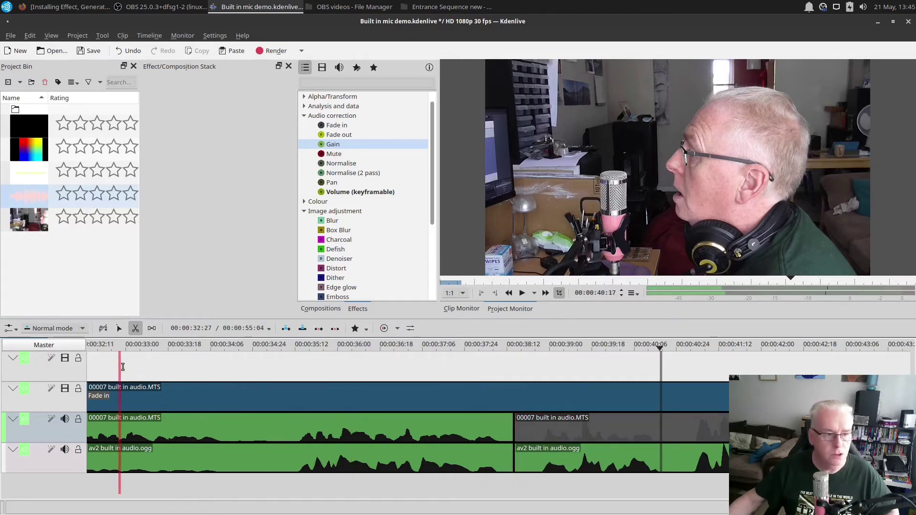
Disable the section of av2 built in audio.ogg before the cut and save the project.
{"action": "left_click", "coordinate": [119, 328]}
{"action": "left_click", "coordinate": [320, 465]}
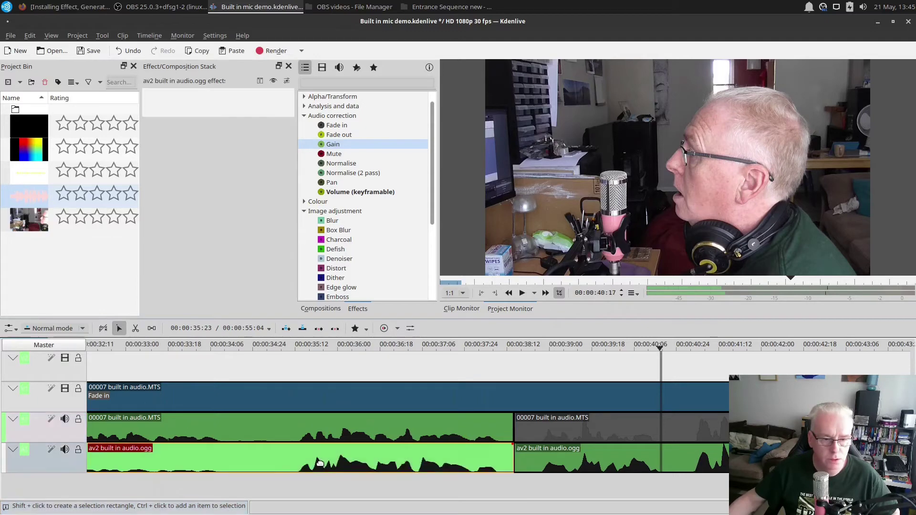
{"action": "right_click", "coordinate": [320, 465]}
{"action": "left_click", "coordinate": [352, 316]}
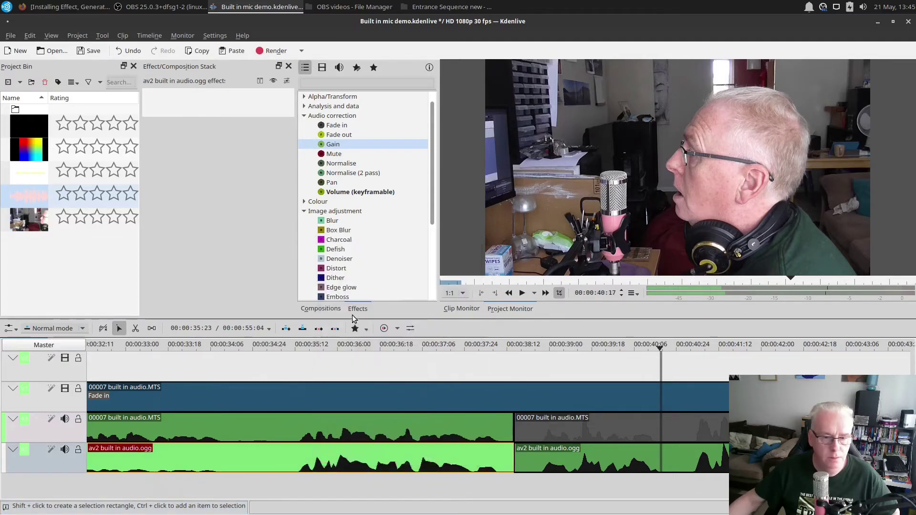
{"action": "scroll", "coordinate": [506, 420], "scroll_direction": "down", "scroll_amount": 3}
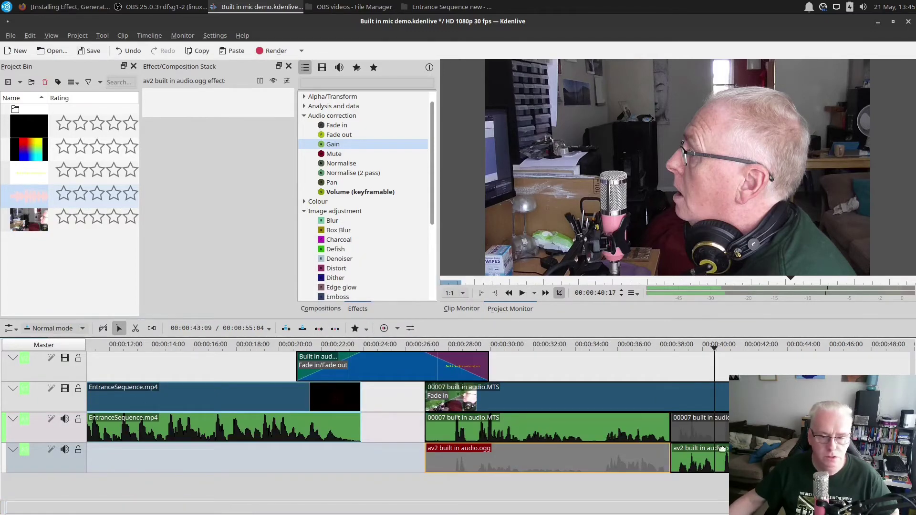
{"action": "key", "text": "ctrl+s"}
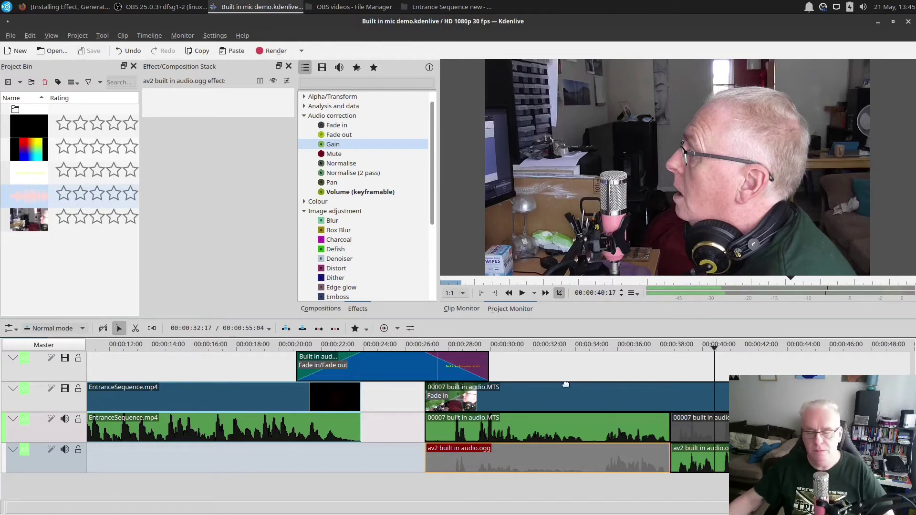
Play the timeline from 00:00:34:11 across the cut to hear the switch between the two audio sources.
{"action": "left_click", "coordinate": [584, 348]}
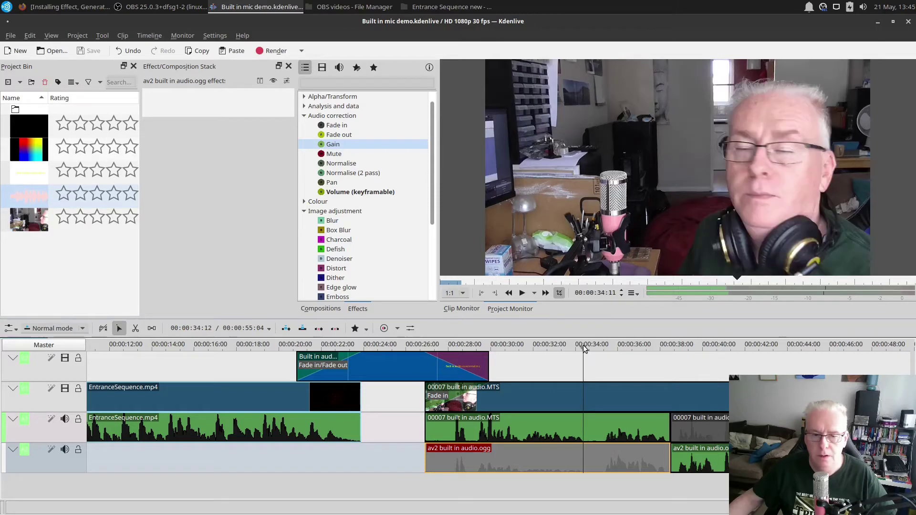
{"action": "key", "text": "space"}
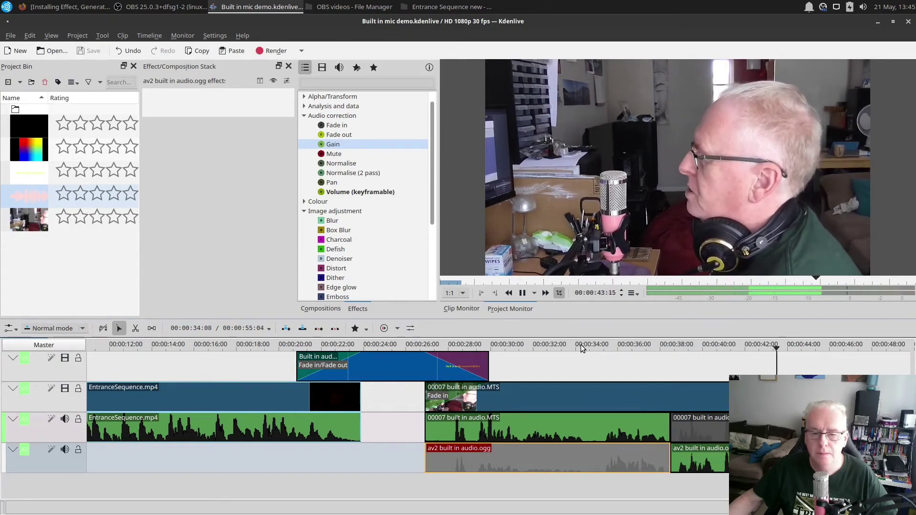
{"action": "key", "text": "space"}
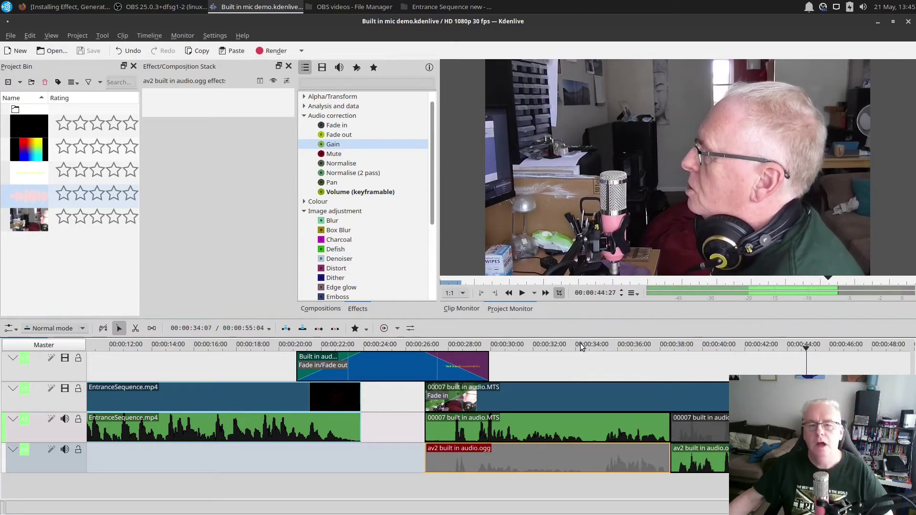
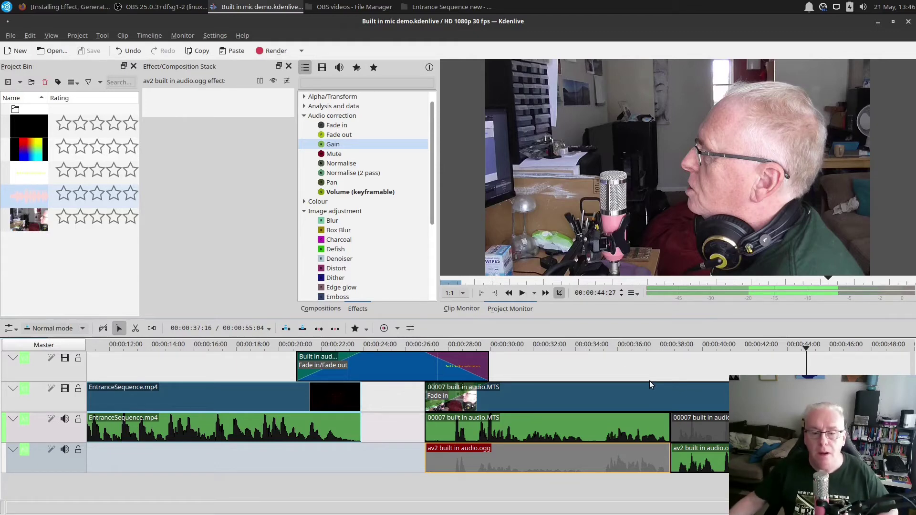
{"action": "scroll", "coordinate": [643, 377], "scroll_direction": "down", "scroll_amount": 5}
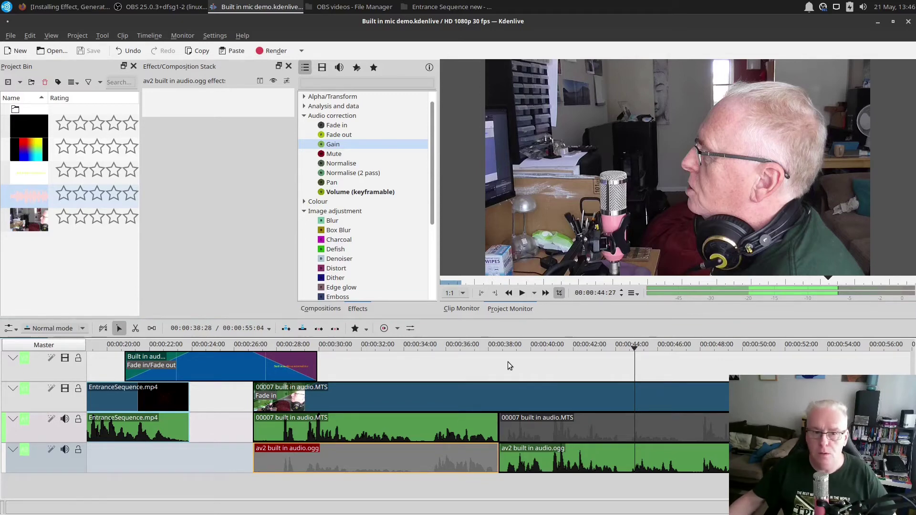
Create a title clip in the project bin with the first line "Switching from camcorder built-in mic".
{"action": "right_click", "coordinate": [53, 285]}
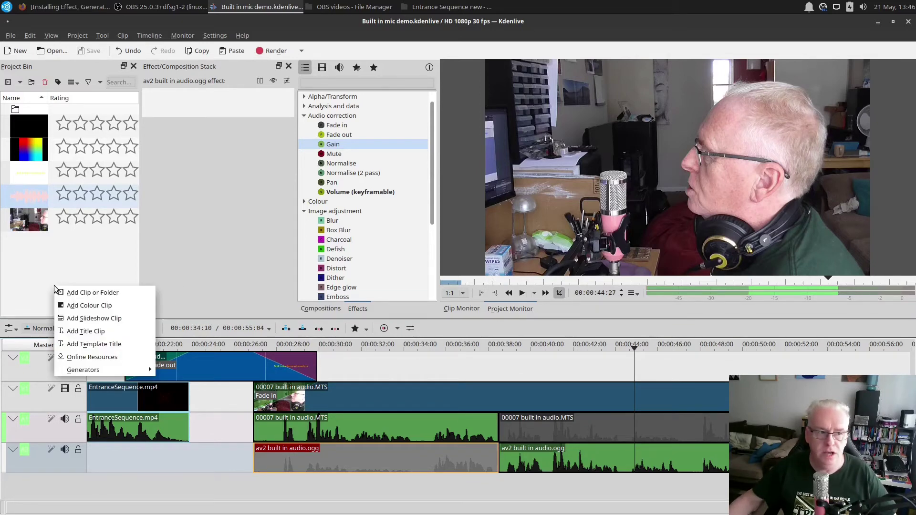
{"action": "left_click", "coordinate": [95, 332]}
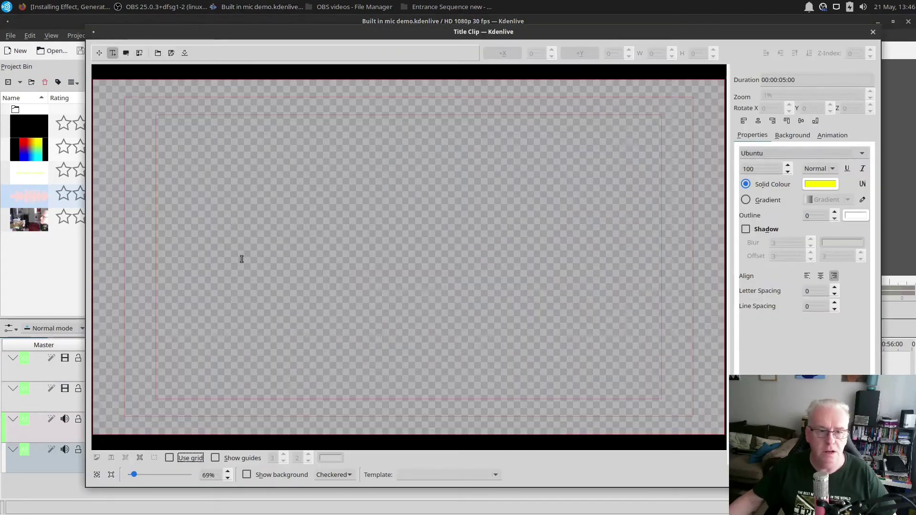
{"action": "left_click", "coordinate": [222, 275]}
{"action": "type", "text": "S"}
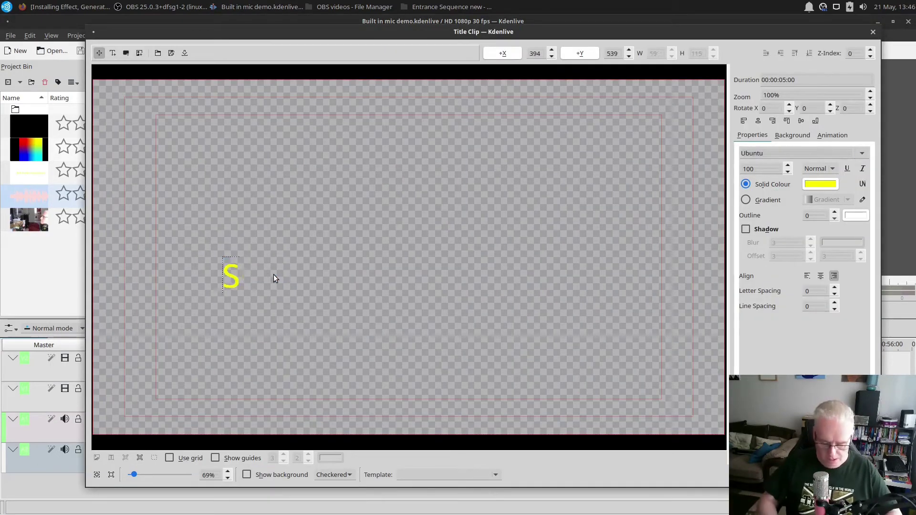
{"action": "type", "text": "witching rt"}
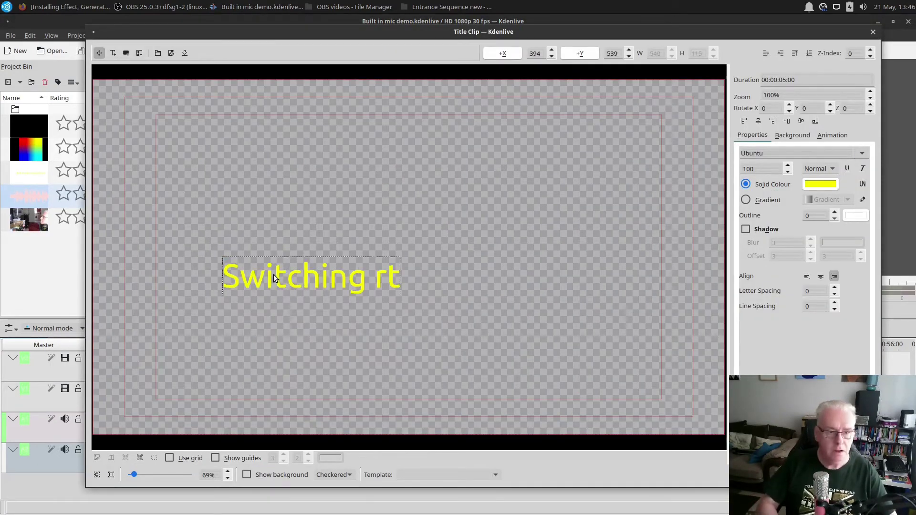
{"action": "key", "text": "BackSpace"}
{"action": "key", "text": "BackSpace"}
{"action": "type", "text": "from"}
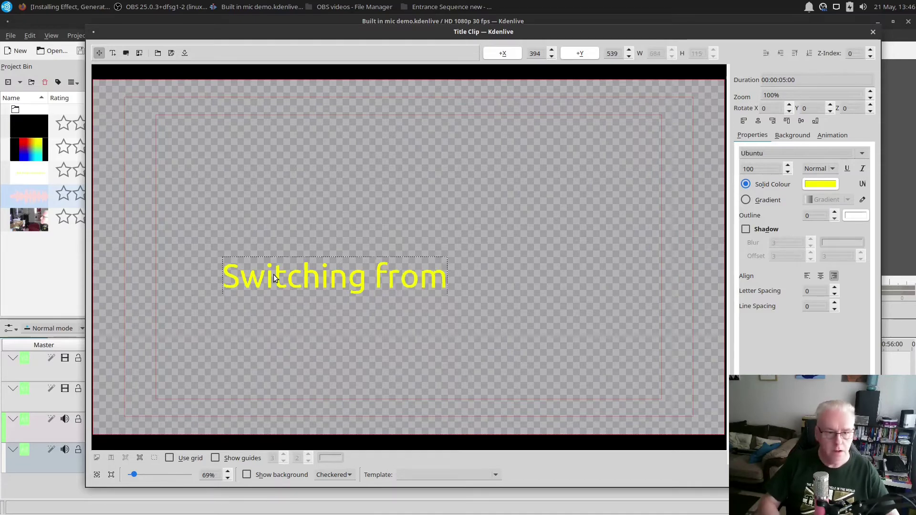
{"action": "type", "text": " camcorde"}
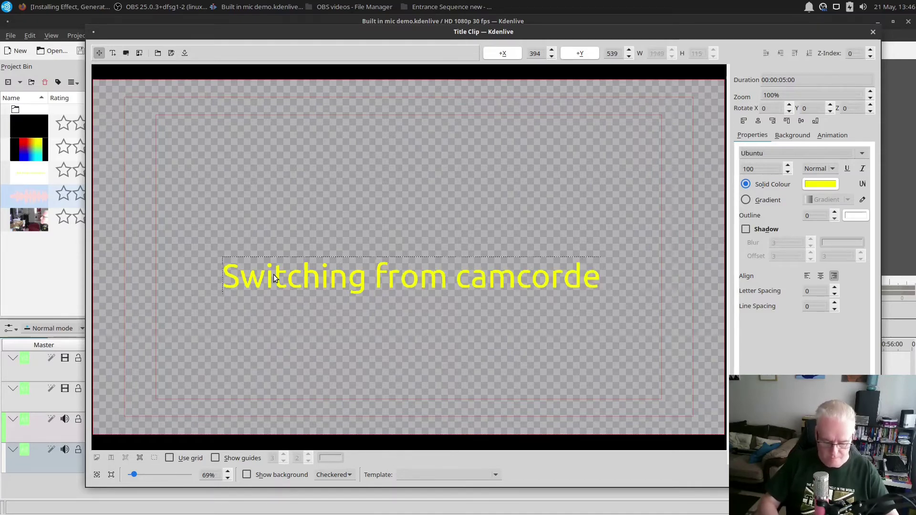
{"action": "type", "text": "r built0"}
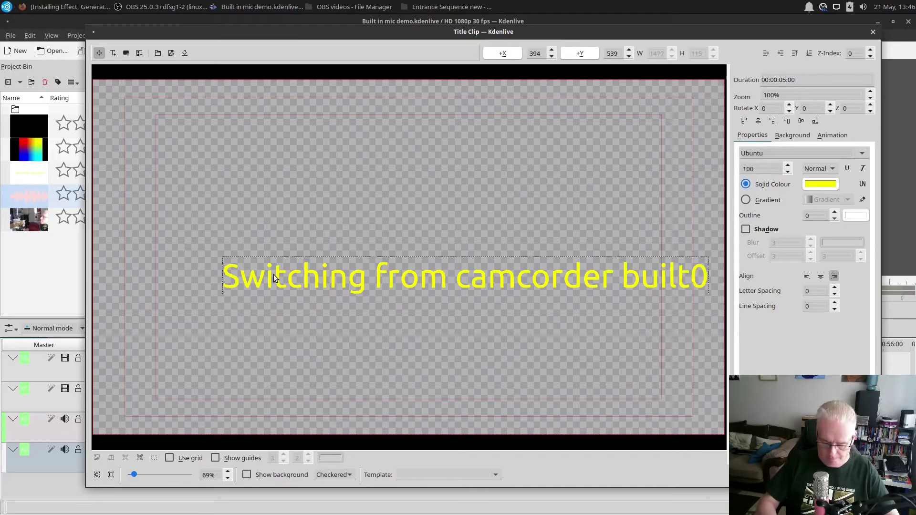
{"action": "key", "text": "BackSpace"}
{"action": "type", "text": "-in miu"}
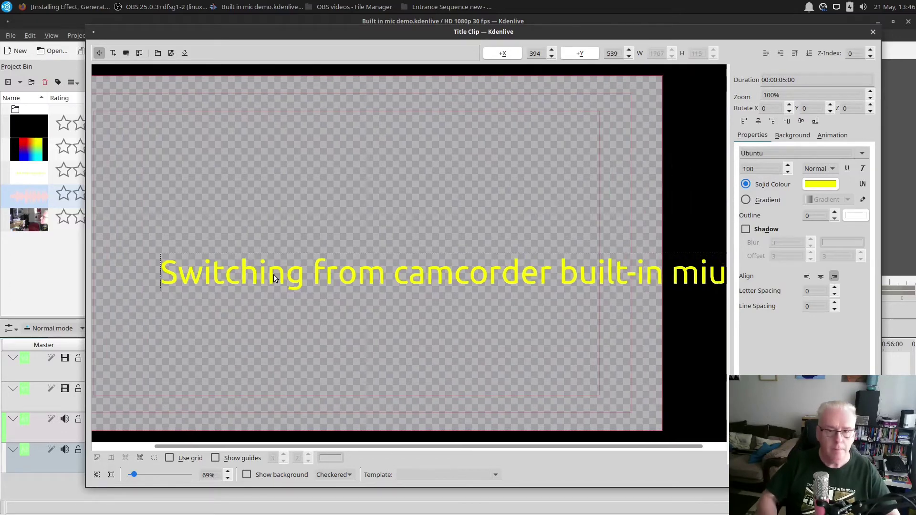
{"action": "key", "text": "BackSpace"}
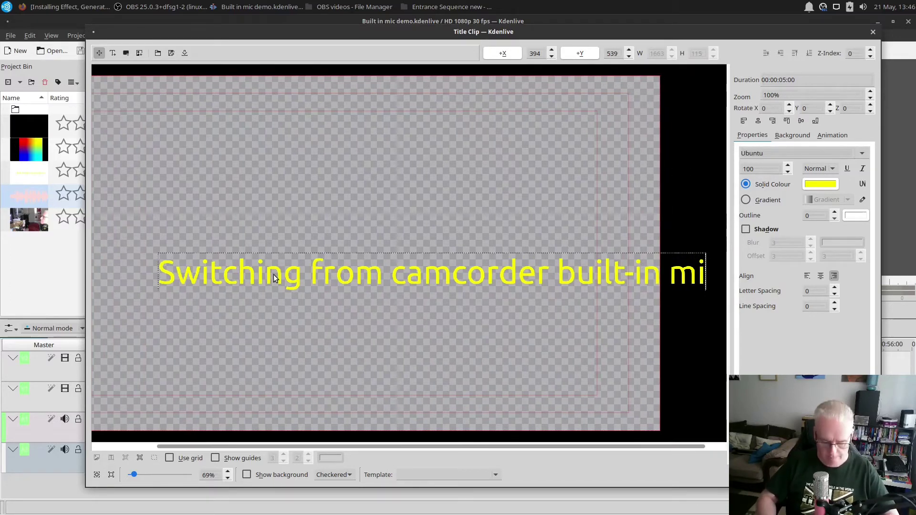
{"action": "type", "text": "c"}
{"action": "key", "text": "Return"}
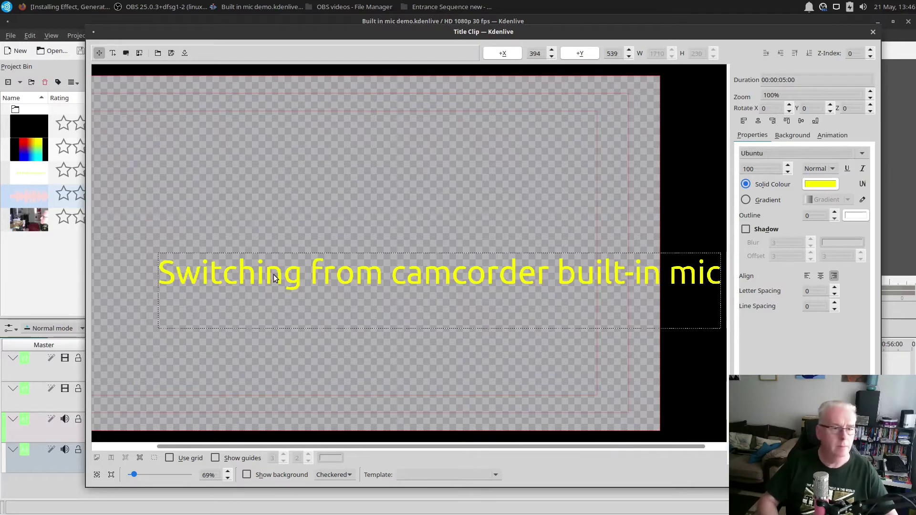
Add a second line reading "to external microphone" to the title text.
{"action": "type", "text": "to "}
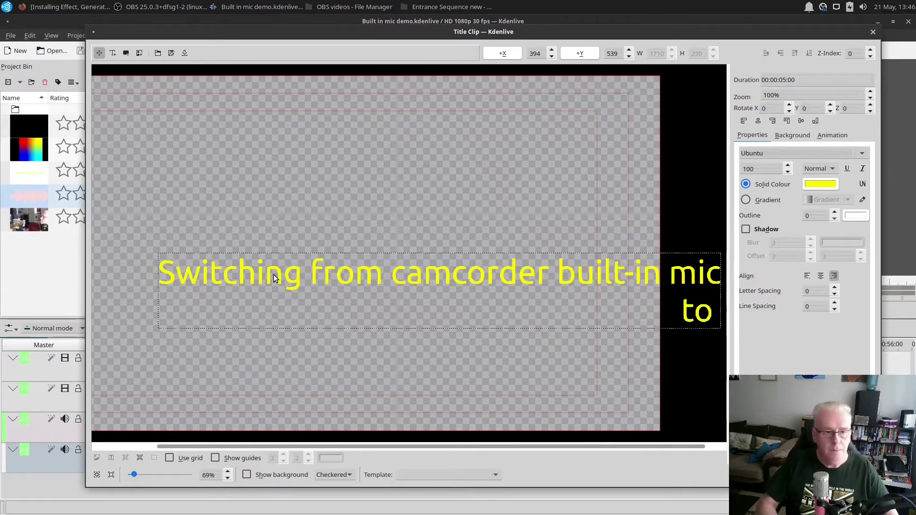
{"action": "type", "text": "ex"}
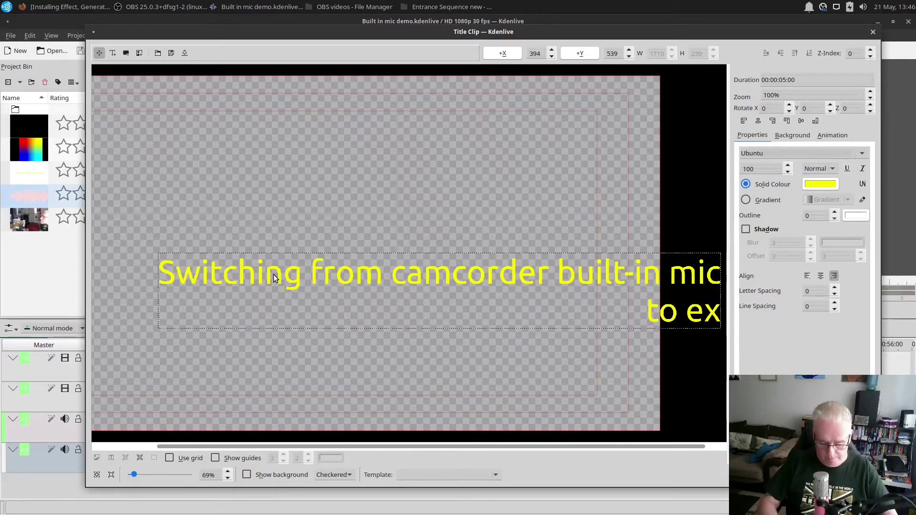
{"action": "type", "text": "ternal micr"}
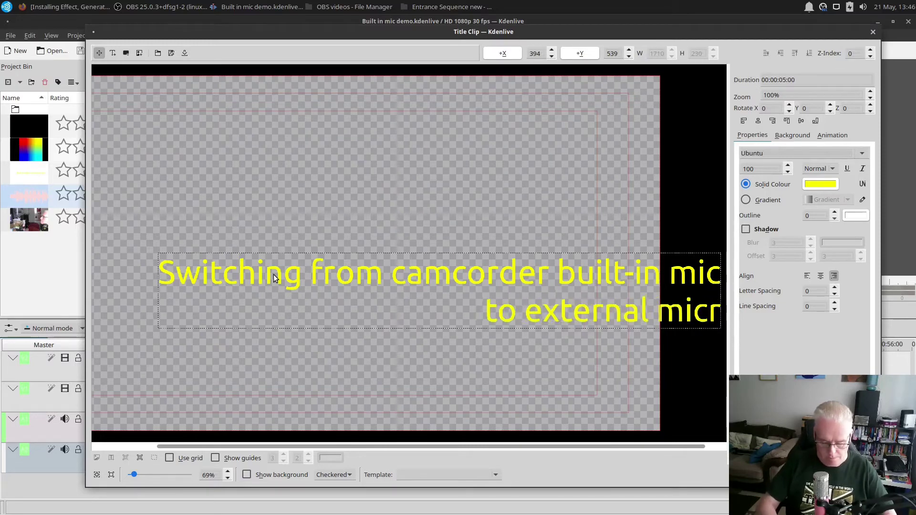
{"action": "type", "text": "ophine"}
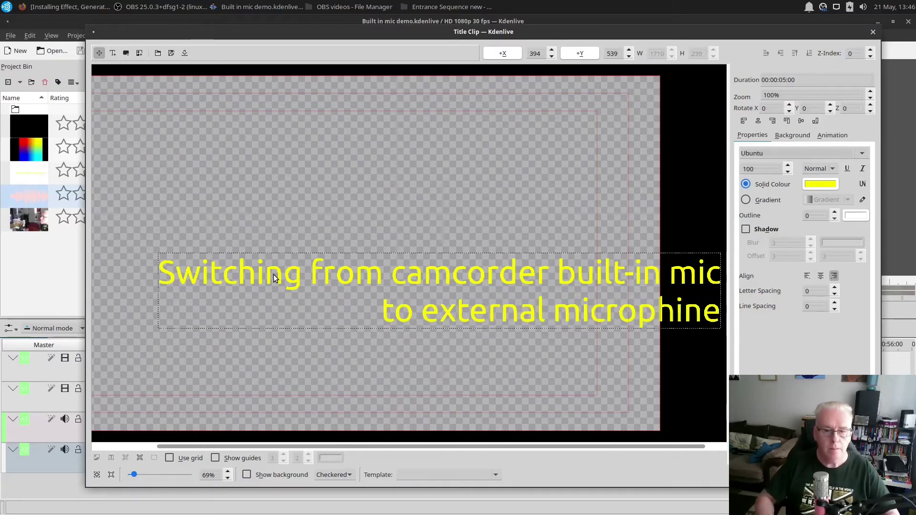
{"action": "key", "text": "BackSpace"}
{"action": "key", "text": "BackSpace"}
{"action": "key", "text": "BackSpace"}
{"action": "type", "text": "one"}
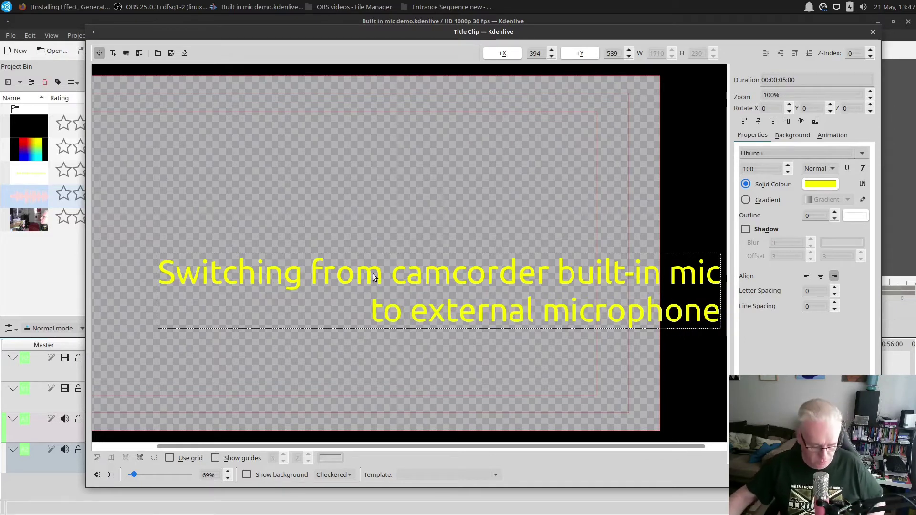
Set the title text's alignment to centred and centre the text box horizontally in the frame.
{"action": "key", "text": "ctrl+a"}
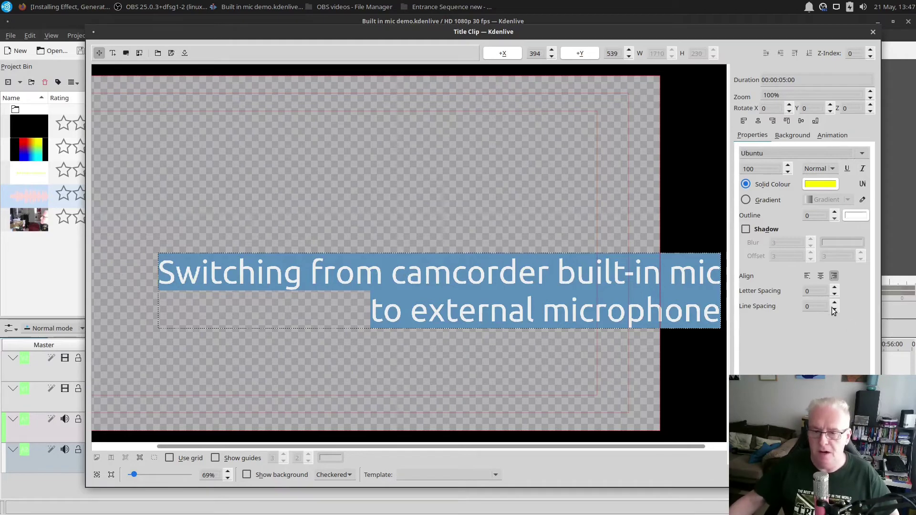
{"action": "left_click", "coordinate": [821, 277]}
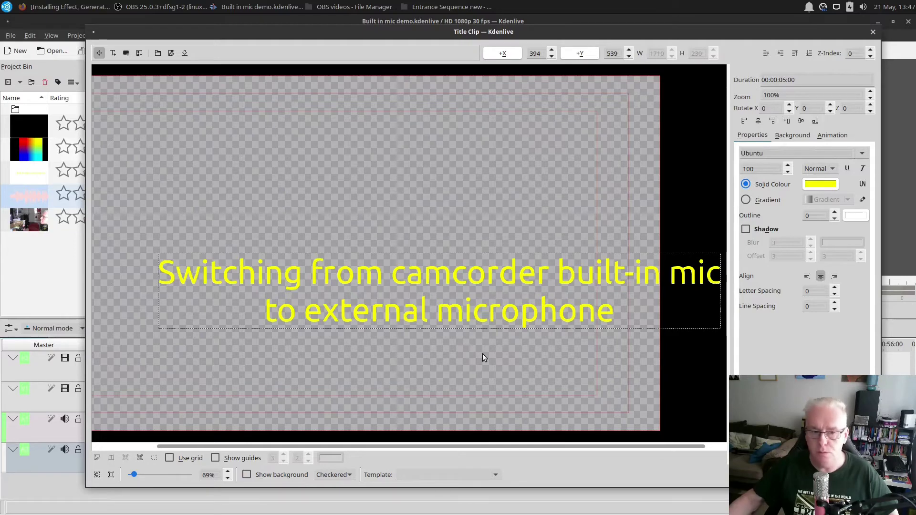
{"action": "left_click", "coordinate": [806, 276]}
{"action": "left_click", "coordinate": [834, 276]}
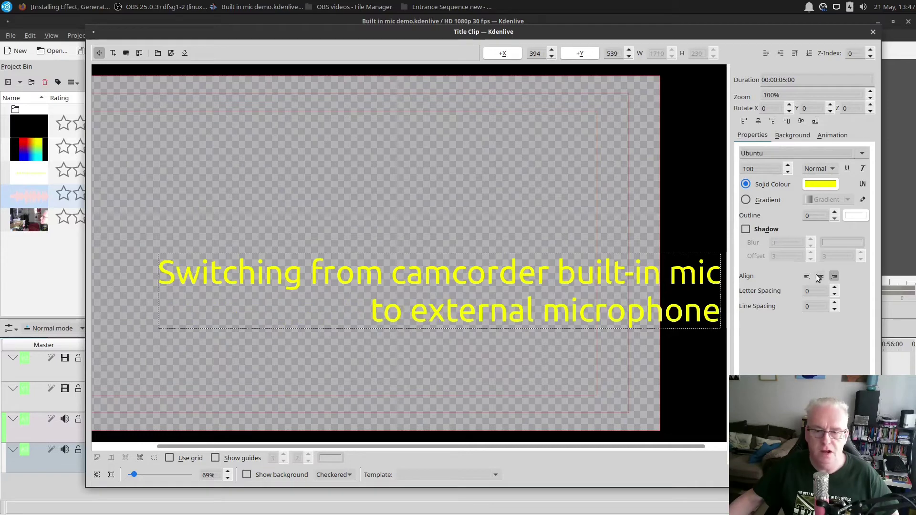
{"action": "left_click", "coordinate": [819, 277]}
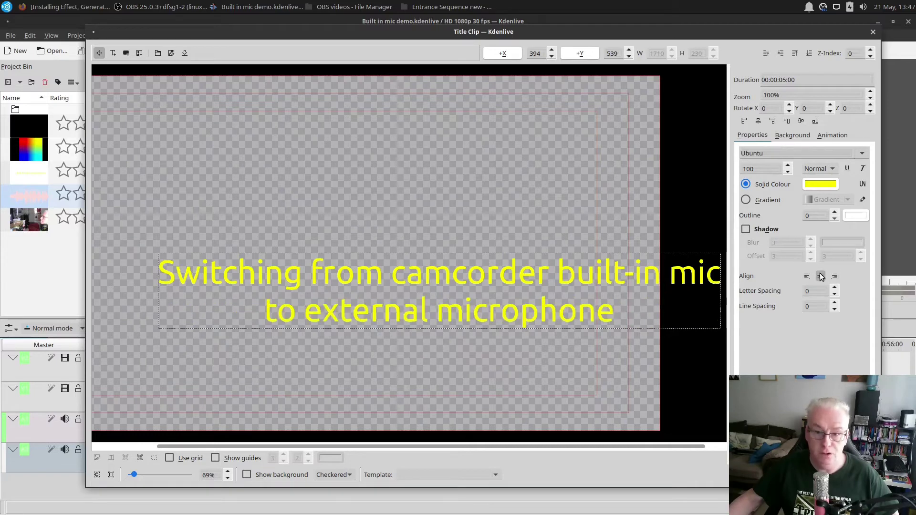
{"action": "left_click", "coordinate": [758, 122]}
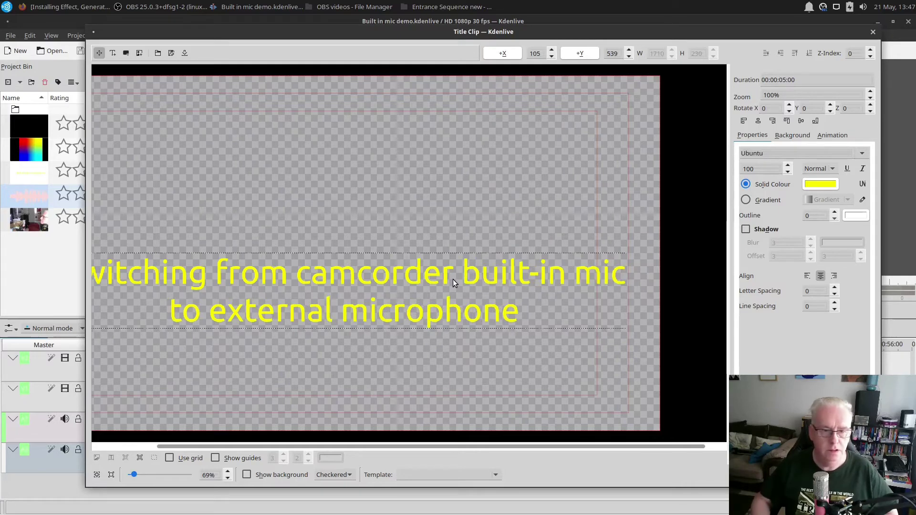
Rearrange the title so its second line reads "built-in mic external microphone", and centre the text horizontally and vertically in the frame.
{"action": "key", "text": "ctrl+z"}
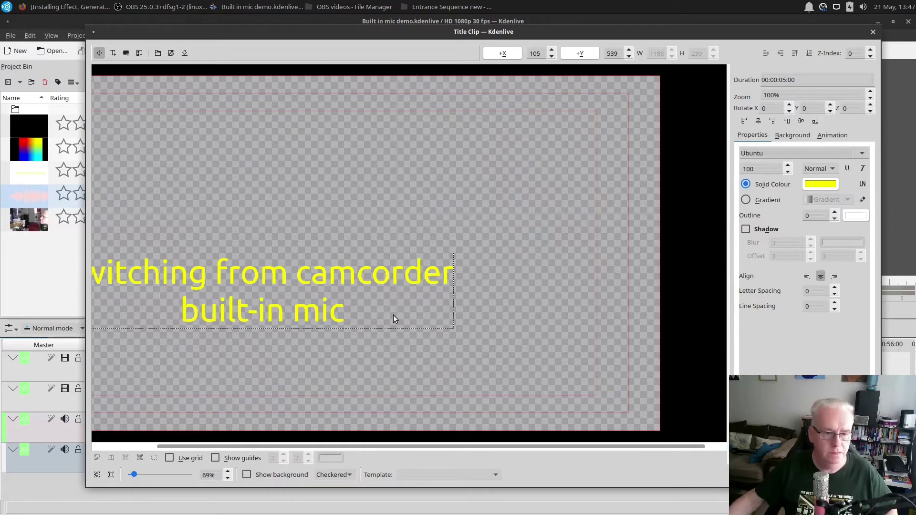
{"action": "type", "text": "to external microphone"}
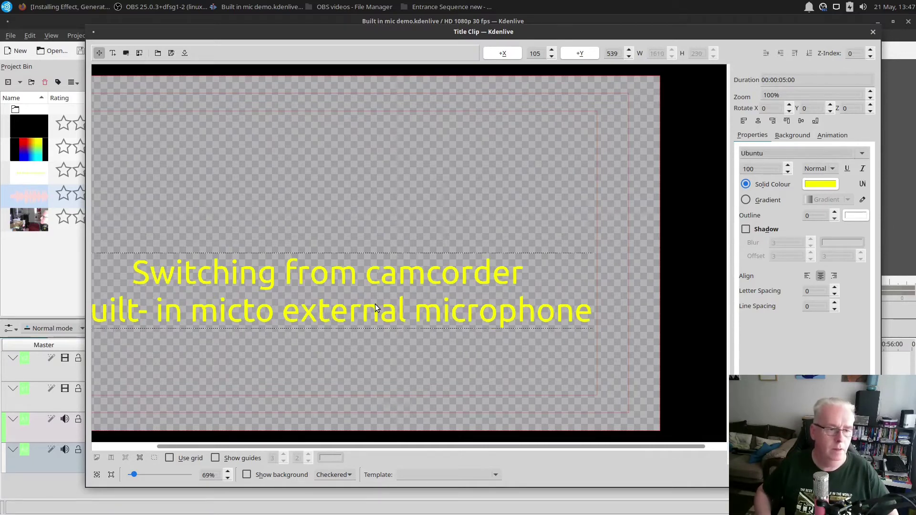
{"action": "key", "text": "BackSpace"}
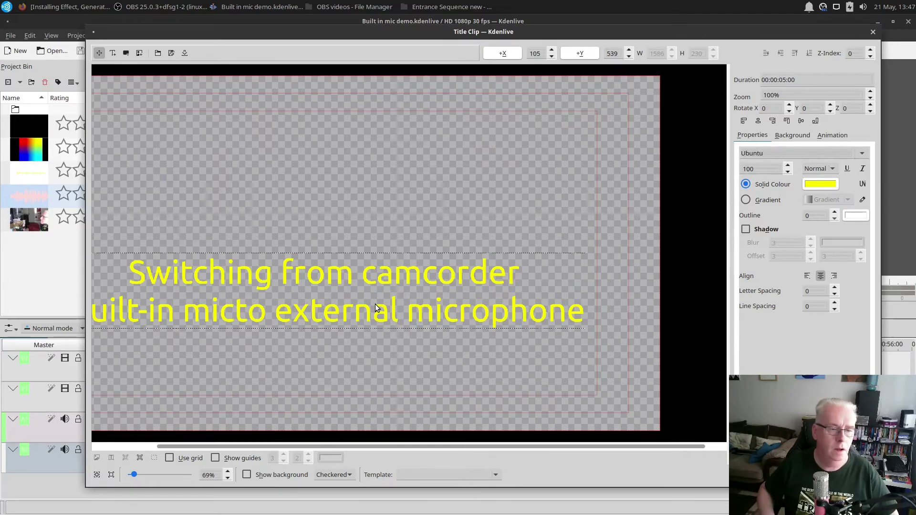
{"action": "key", "text": "BackSpace"}
{"action": "type", "text": "r"}
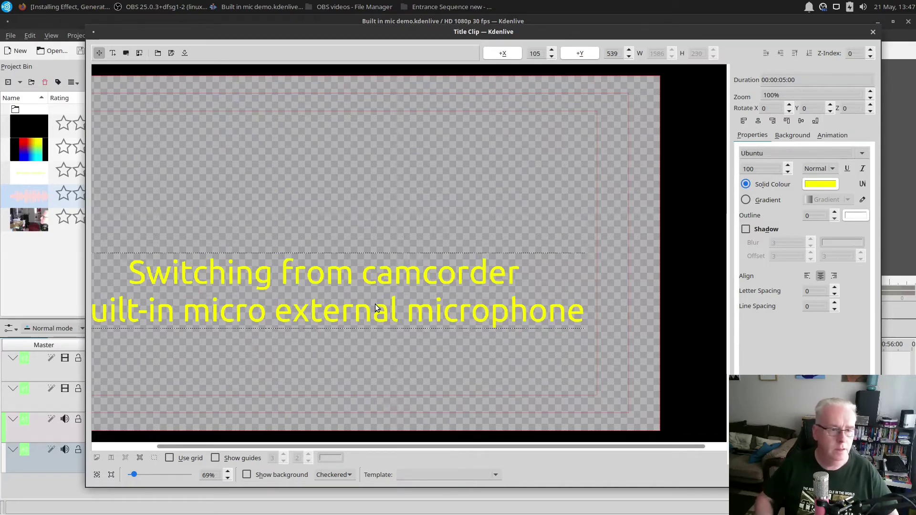
{"action": "key", "text": "BackSpace"}
{"action": "key", "text": "Delete"}
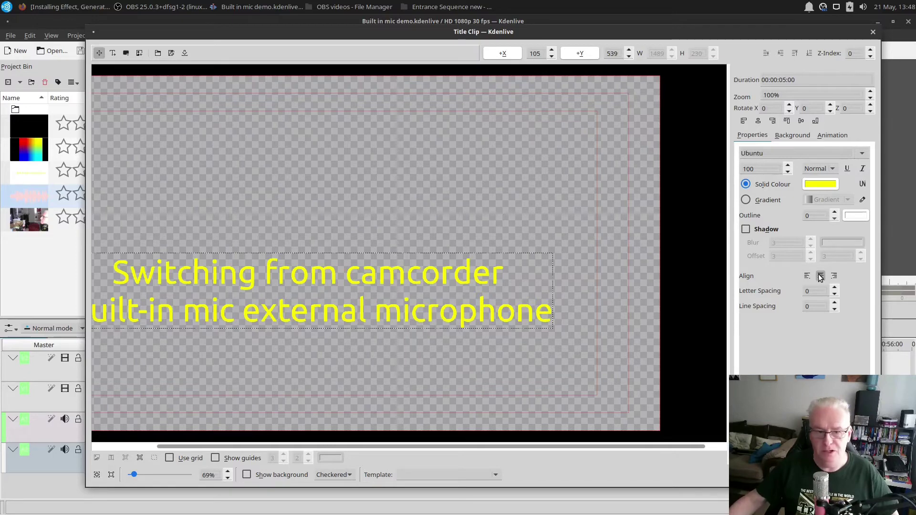
{"action": "left_click", "coordinate": [760, 121]}
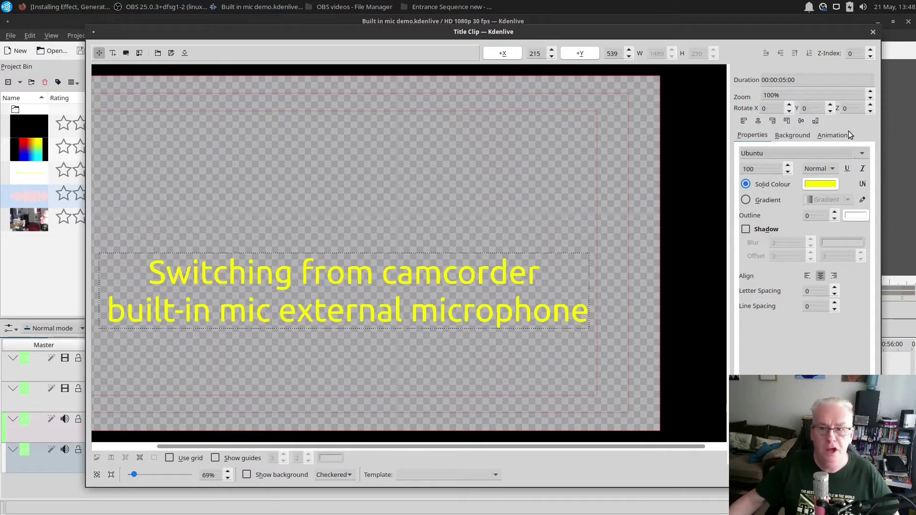
{"action": "left_click", "coordinate": [803, 122]}
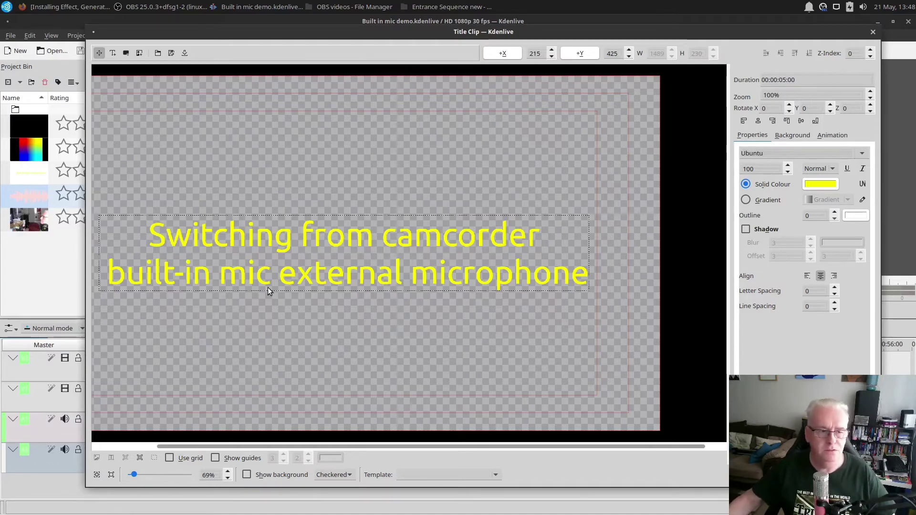
Correct the title to read "Switching from camcorders built-in mic to external microphone" and centre it horizontally again.
{"action": "left_click", "coordinate": [537, 231]}
{"action": "type", "text": "s"}
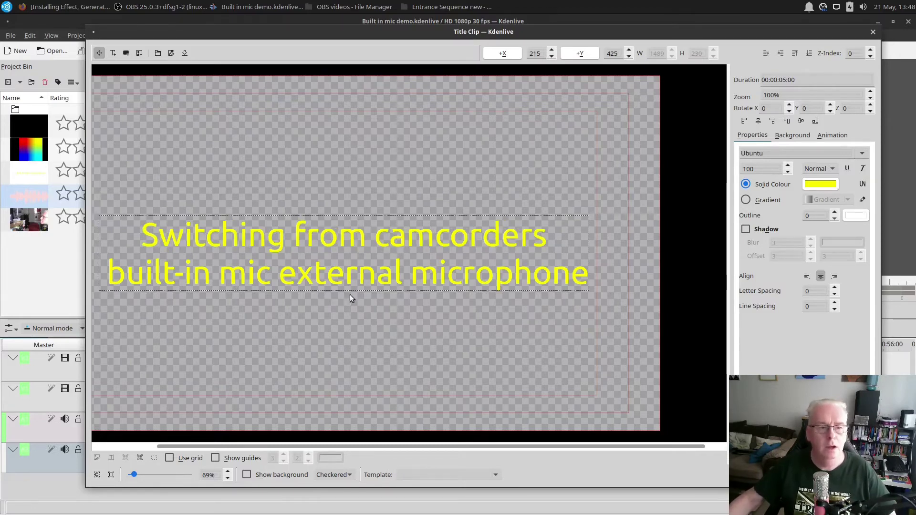
{"action": "left_click", "coordinate": [266, 273]}
{"action": "type", "text": "to"}
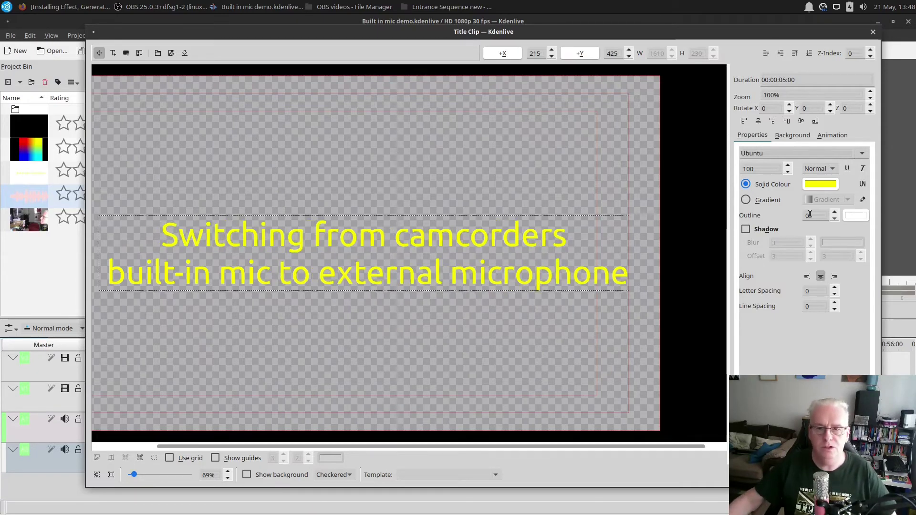
{"action": "left_click", "coordinate": [758, 121]}
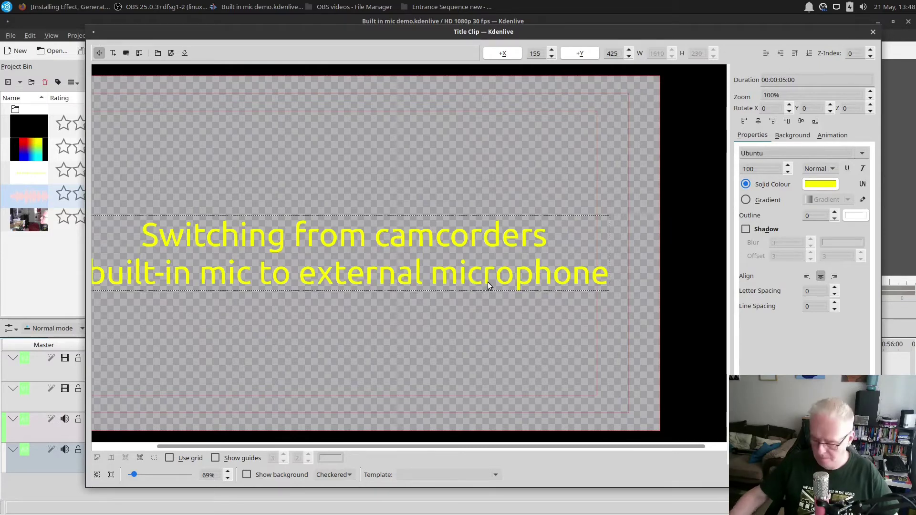
Shorten "microphone" to "mic" at the end of the second title line and recentre the text horizontally.
{"action": "key", "text": "Delete"}
{"action": "key", "text": "Delete"}
{"action": "key", "text": "Delete"}
{"action": "key", "text": "Delete"}
{"action": "key", "text": "Delete"}
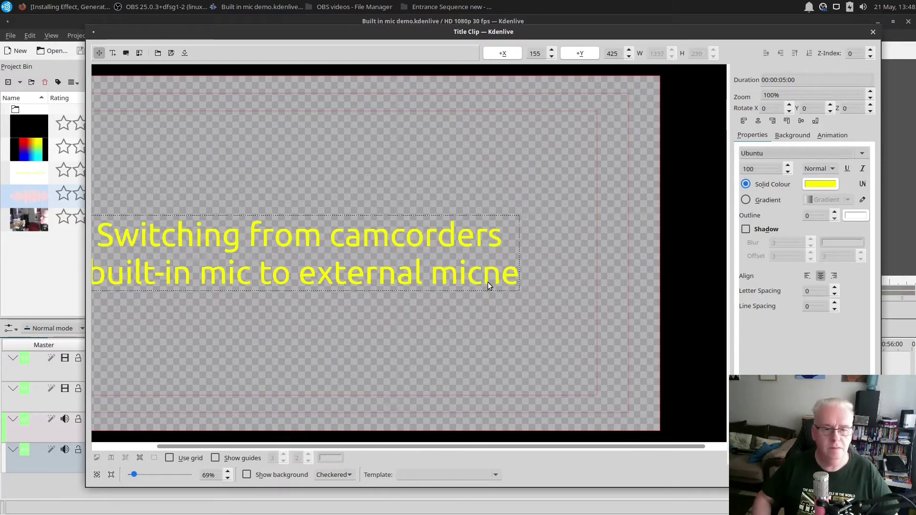
{"action": "key", "text": "Delete"}
{"action": "key", "text": "Delete"}
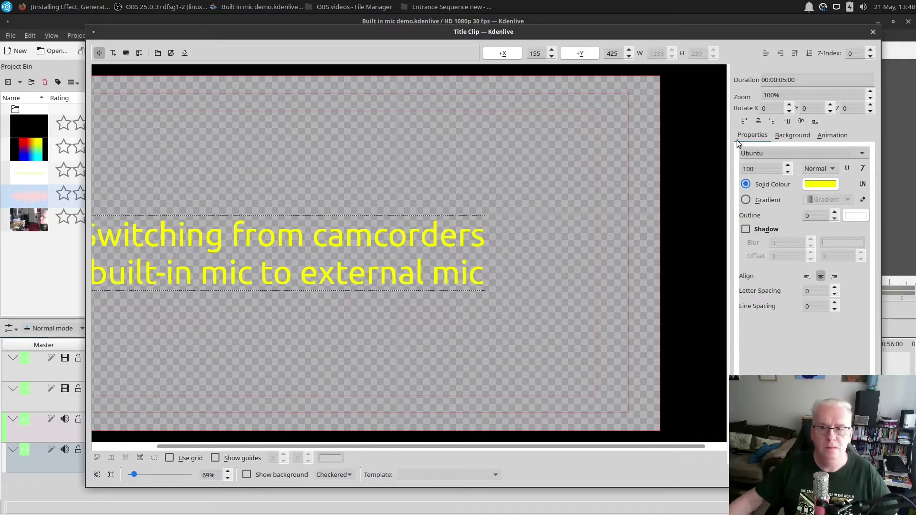
{"action": "left_click", "coordinate": [757, 121]}
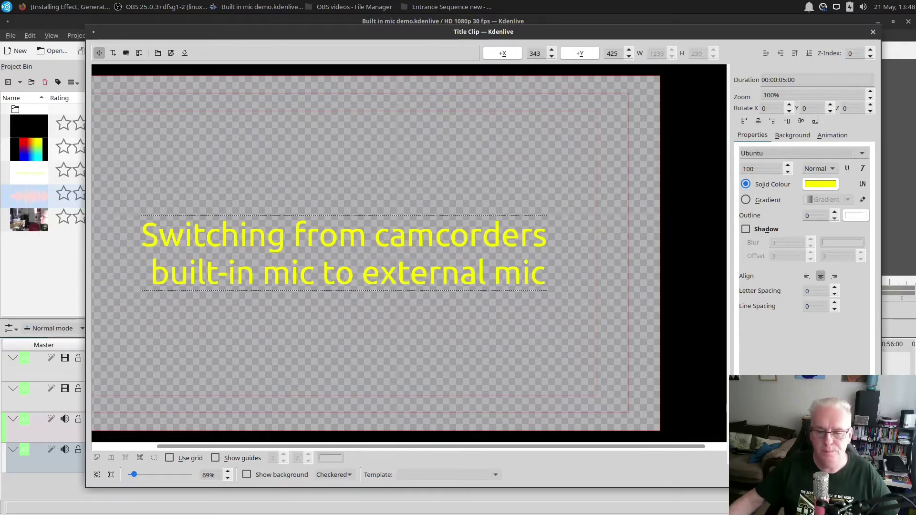
Save the finished title clip to the project bin and select it to preview it in the clip monitor.
{"action": "left_click", "coordinate": [839, 474]}
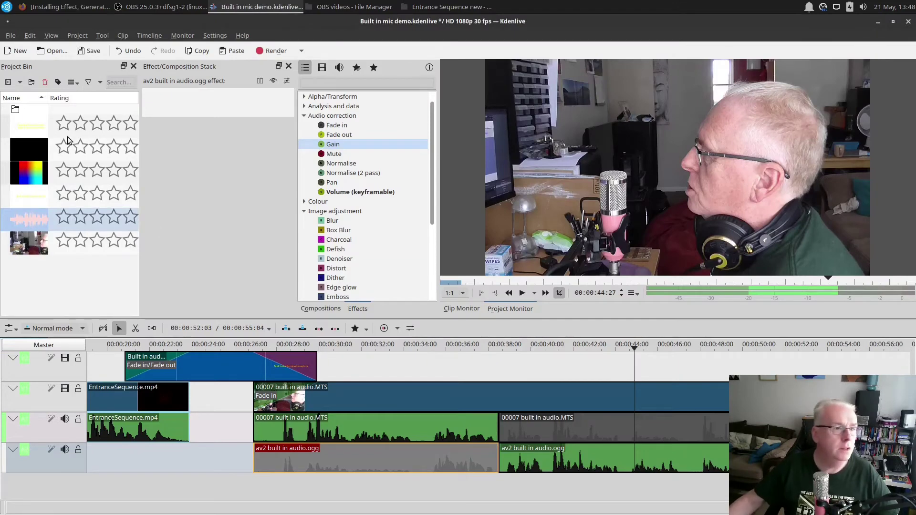
{"action": "left_click", "coordinate": [32, 132]}
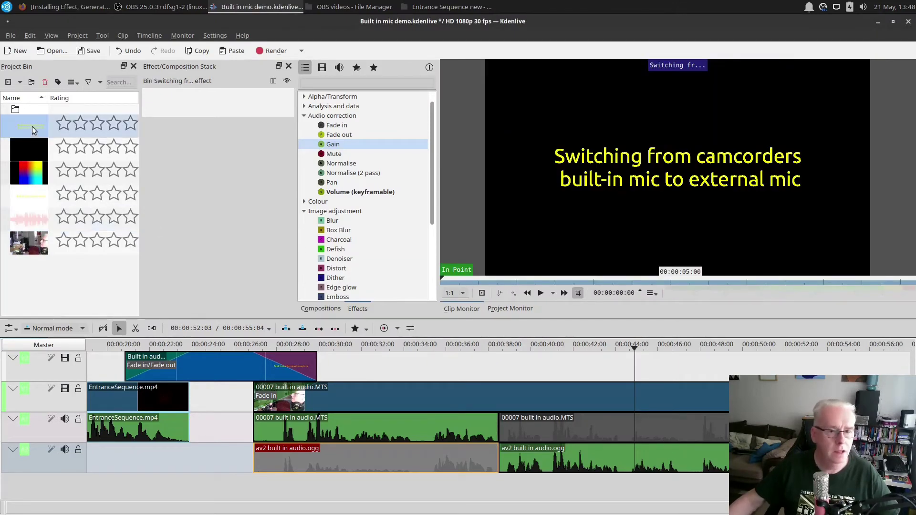
Place the "Switching from camcorders" title on the upper video track around the audio cut, with Fade in and Fade out effects.
{"action": "left_click_drag", "start_coordinate": [32, 127], "coordinate": [477, 380]}
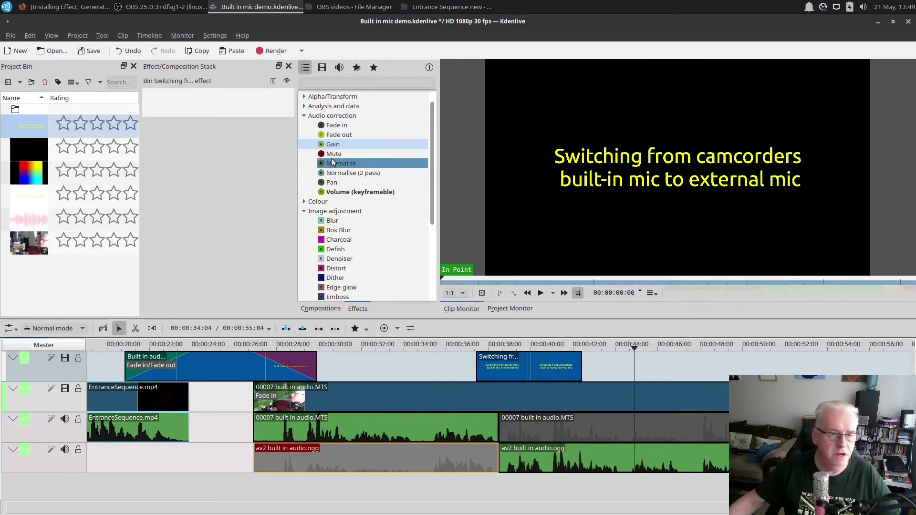
{"action": "scroll", "coordinate": [351, 208], "scroll_direction": "down", "scroll_amount": 4}
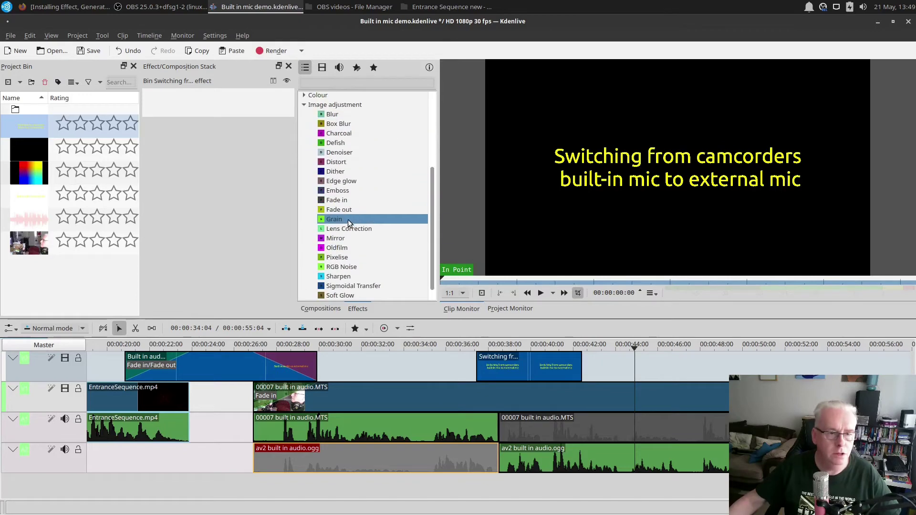
{"action": "left_click_drag", "start_coordinate": [342, 200], "coordinate": [489, 367]}
{"action": "left_click", "coordinate": [329, 210]}
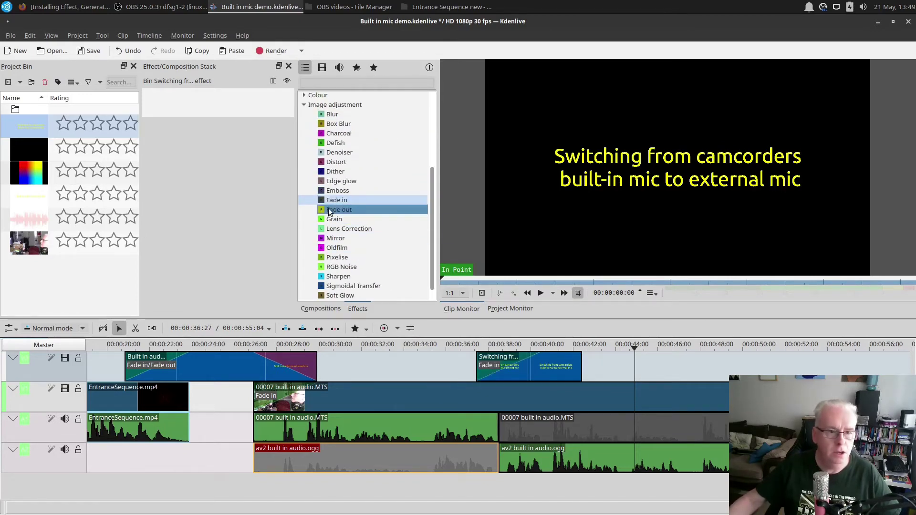
{"action": "left_click_drag", "start_coordinate": [330, 209], "coordinate": [553, 371]}
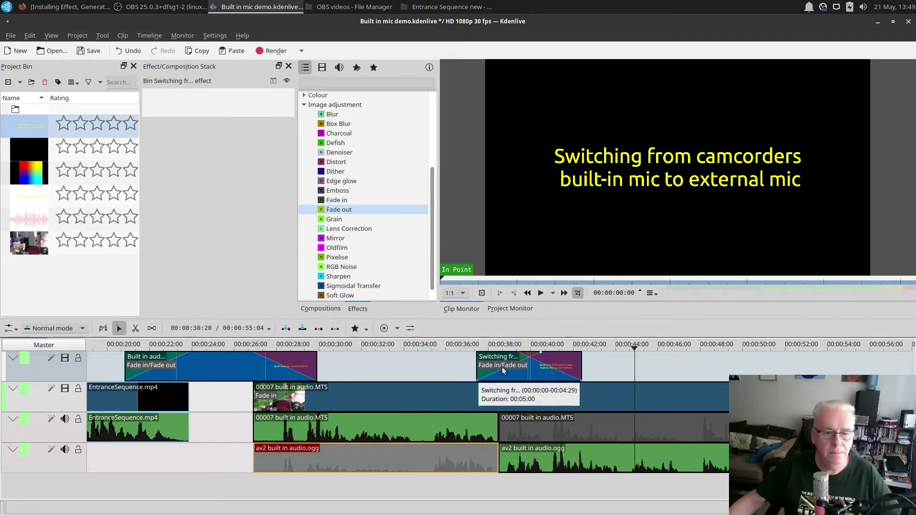
Set both the fade-in and fade-out durations of the switching title to 00:00:01:00.
{"action": "left_click", "coordinate": [490, 357]}
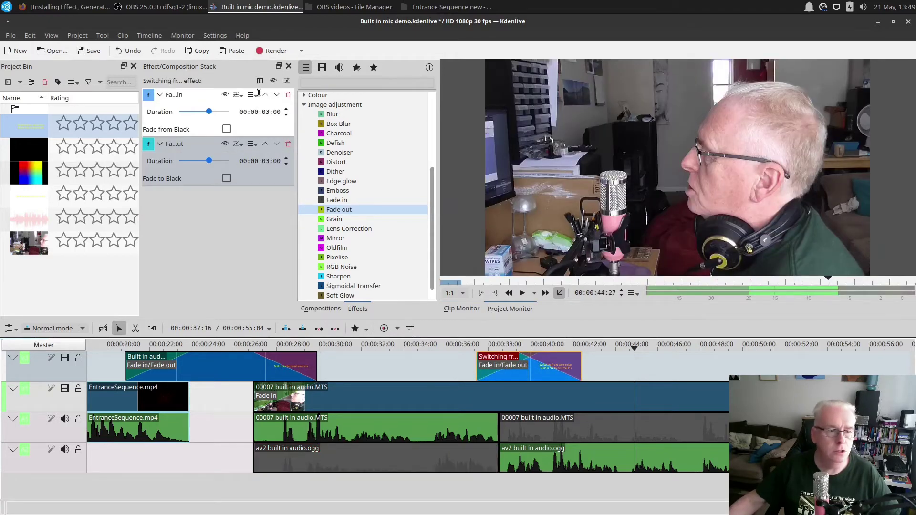
{"action": "double_click", "coordinate": [269, 112]}
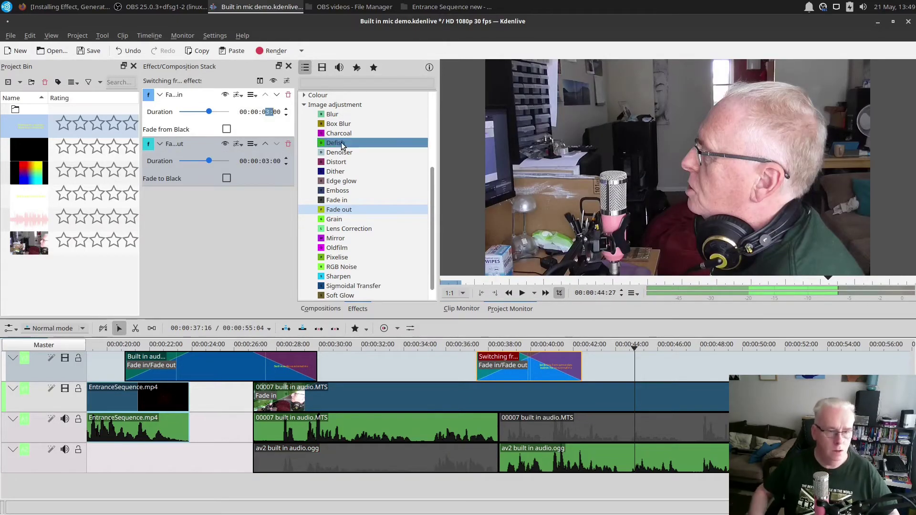
{"action": "type", "text": "01"}
{"action": "key", "text": "Return"}
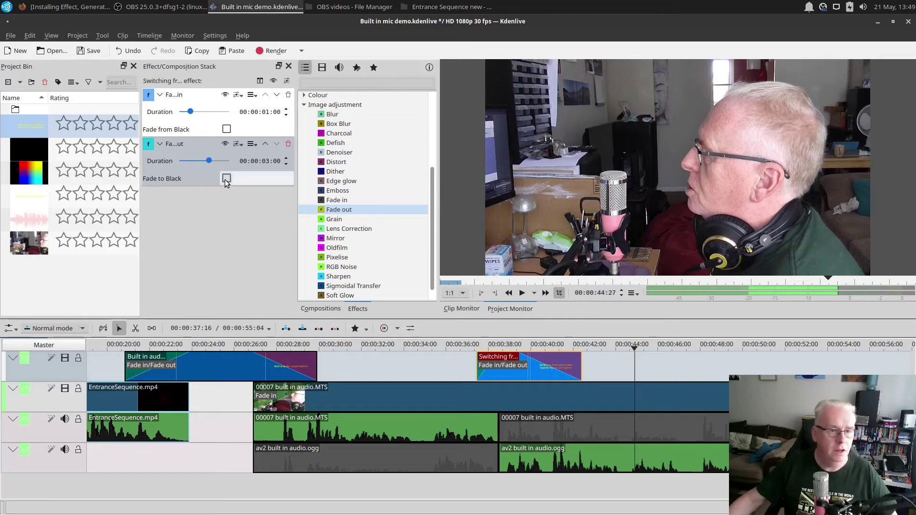
{"action": "double_click", "coordinate": [261, 163]}
{"action": "type", "text": "01"}
{"action": "key", "text": "Return"}
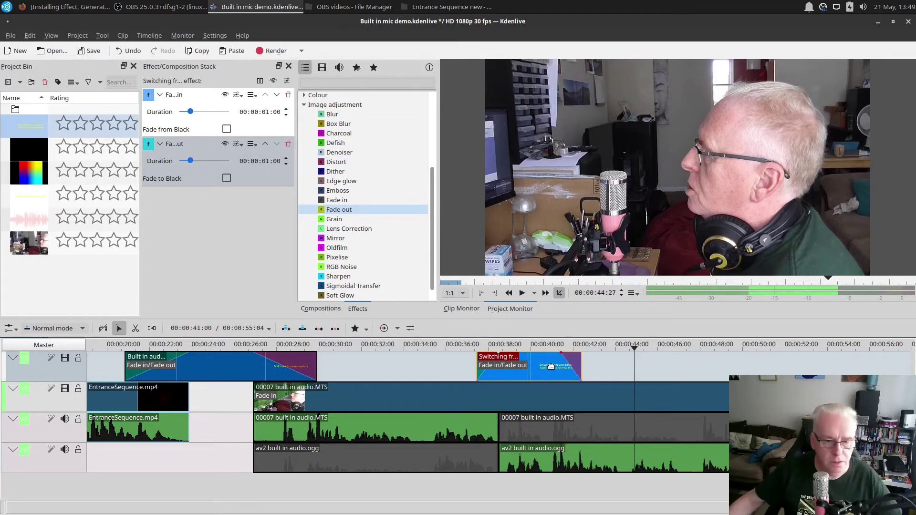
Move the switching title earlier on its track to start at about 00:00:36:03, and save the project.
{"action": "left_click_drag", "start_coordinate": [548, 368], "coordinate": [522, 376]}
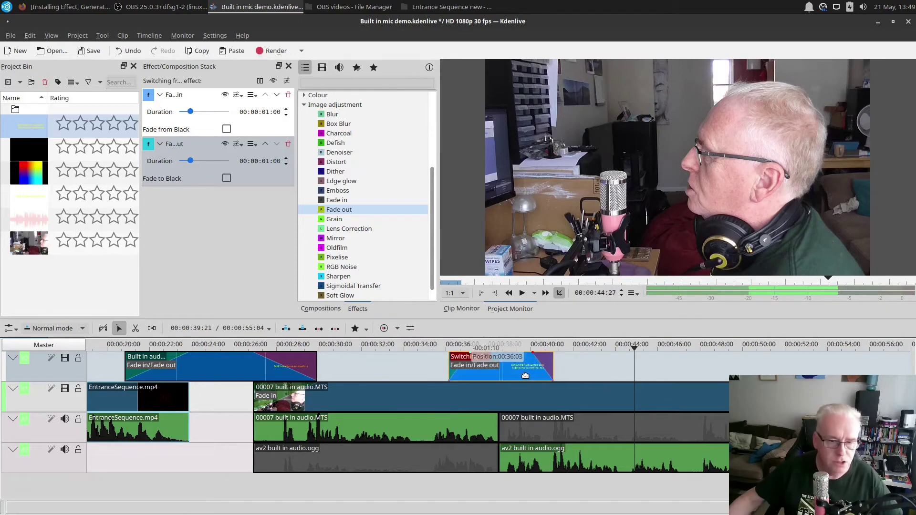
{"action": "key", "text": "ctrl+s"}
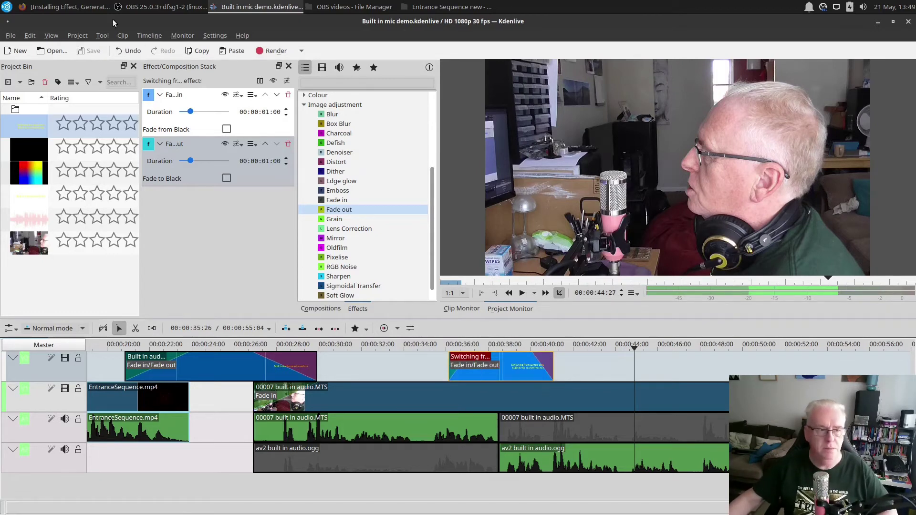
Play the sequence from about 00:00:34:10 to check the title and the switch between microphones.
{"action": "left_click", "coordinate": [412, 346]}
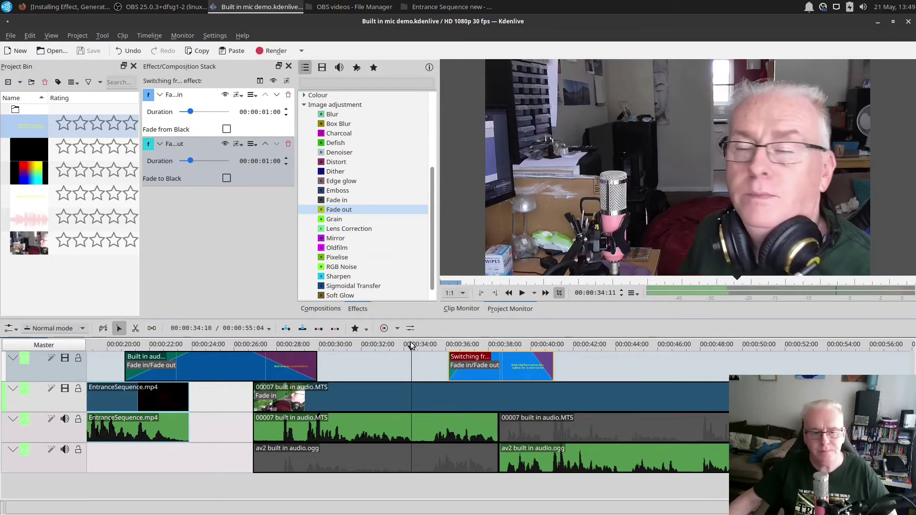
{"action": "key", "text": "space"}
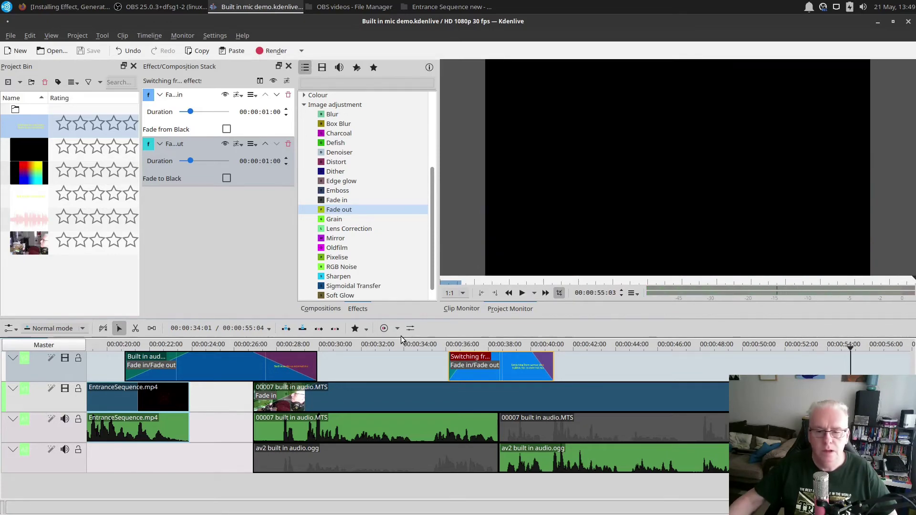
Cut "av2 built in audio.ogg" where the camera clip ends and delete the leftover piece of external audio.
{"action": "scroll", "coordinate": [620, 391], "scroll_direction": "down", "scroll_amount": 3}
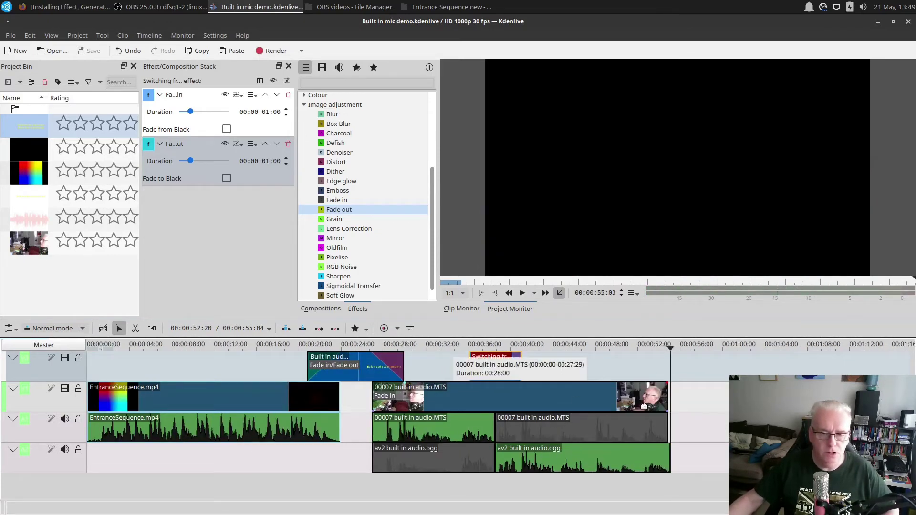
{"action": "scroll", "coordinate": [643, 406], "scroll_direction": "up", "scroll_amount": 3}
{"action": "scroll", "coordinate": [720, 408], "scroll_direction": "up", "scroll_amount": 1}
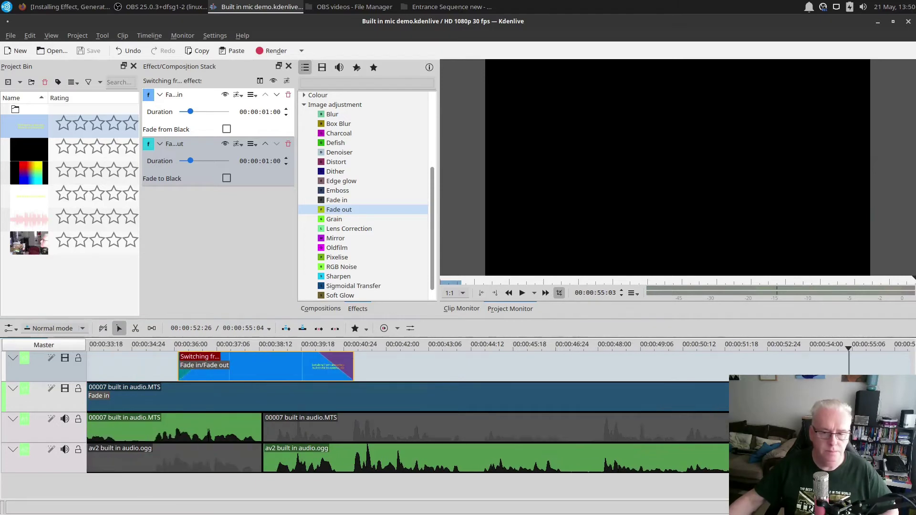
{"action": "scroll", "coordinate": [743, 407], "scroll_direction": "right", "scroll_amount": 5}
{"action": "scroll", "coordinate": [743, 408], "scroll_direction": "up", "scroll_amount": 2}
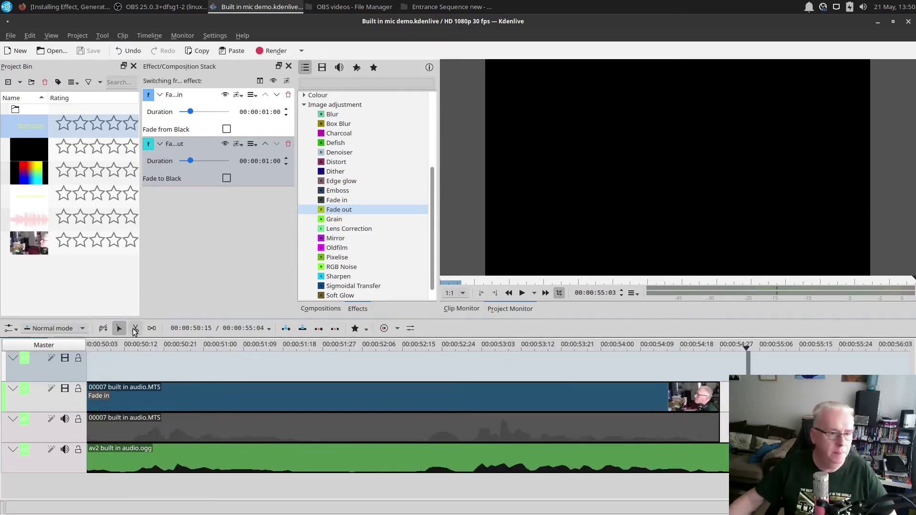
{"action": "left_click", "coordinate": [135, 331]}
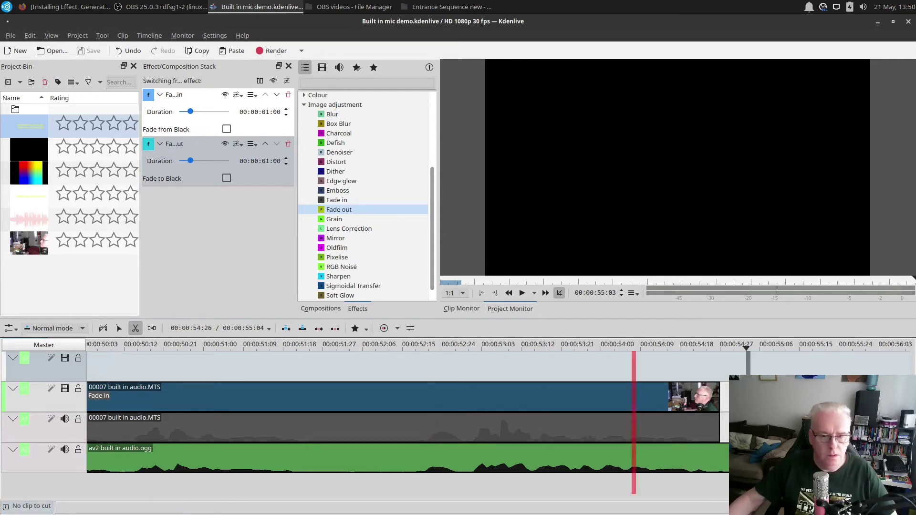
{"action": "left_click", "coordinate": [721, 461]}
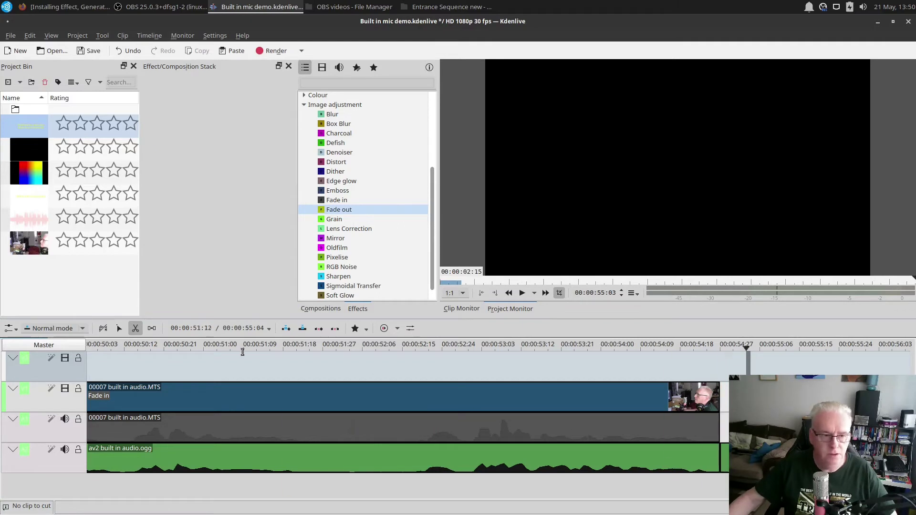
{"action": "left_click", "coordinate": [119, 328]}
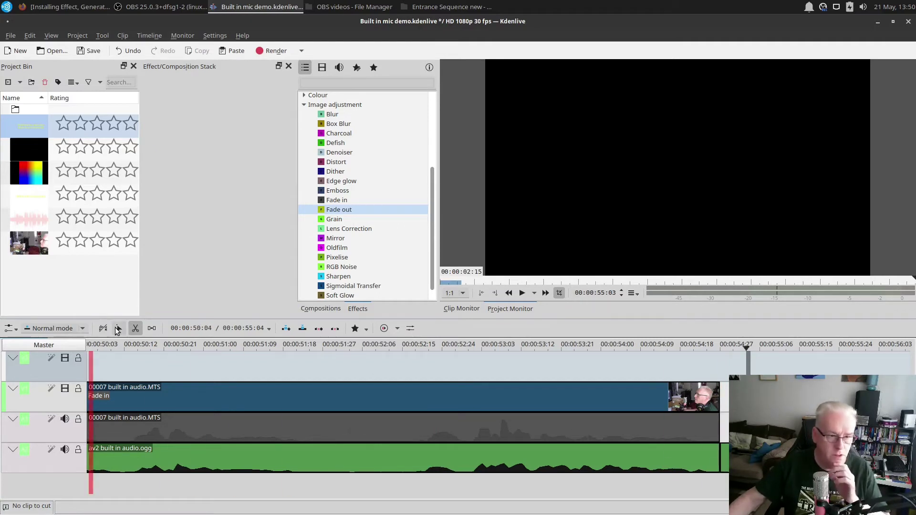
{"action": "left_click", "coordinate": [723, 461]}
{"action": "key", "text": "Delete"}
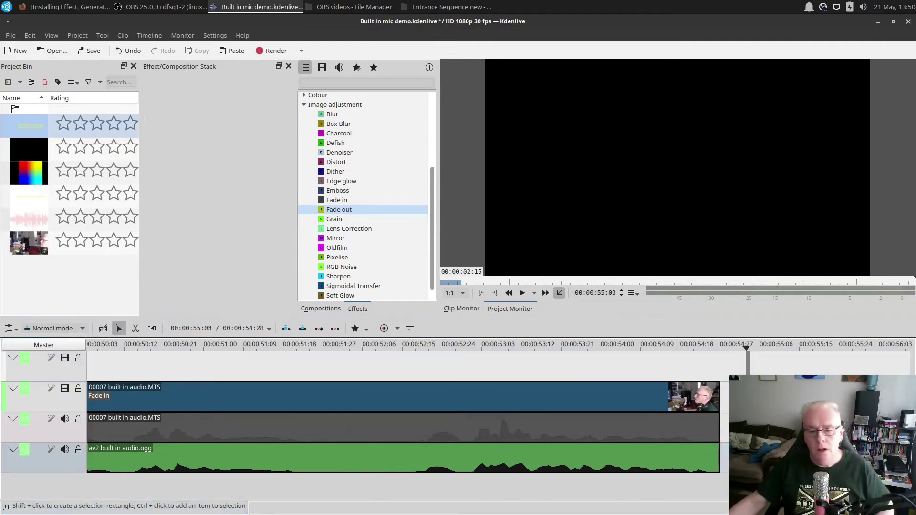
Insert an audio track under A2, leaving its name blank.
{"action": "scroll", "coordinate": [782, 458], "scroll_direction": "down", "scroll_amount": 3}
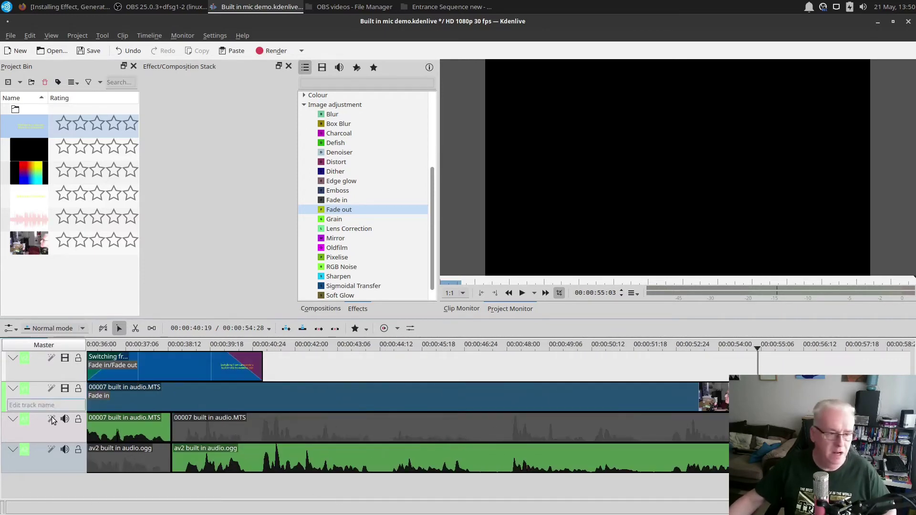
{"action": "mouse_move", "coordinate": [47, 467]}
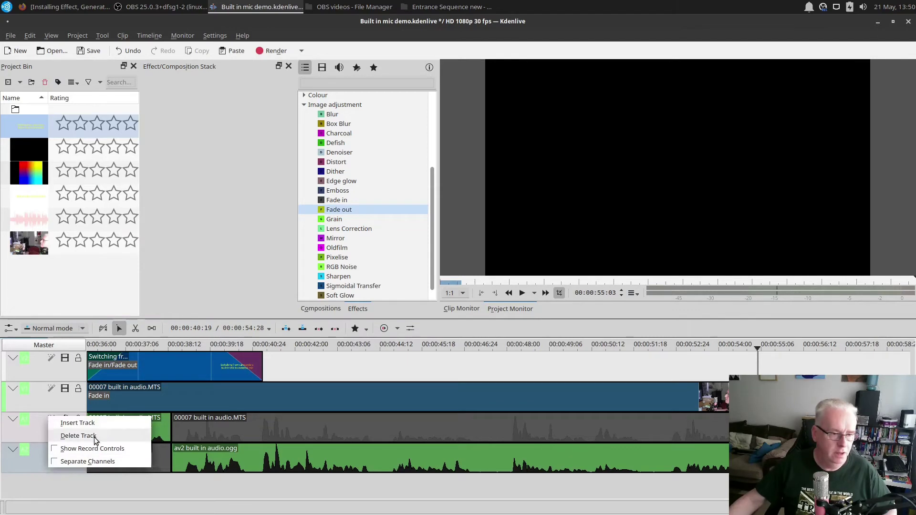
{"action": "left_click", "coordinate": [96, 423]}
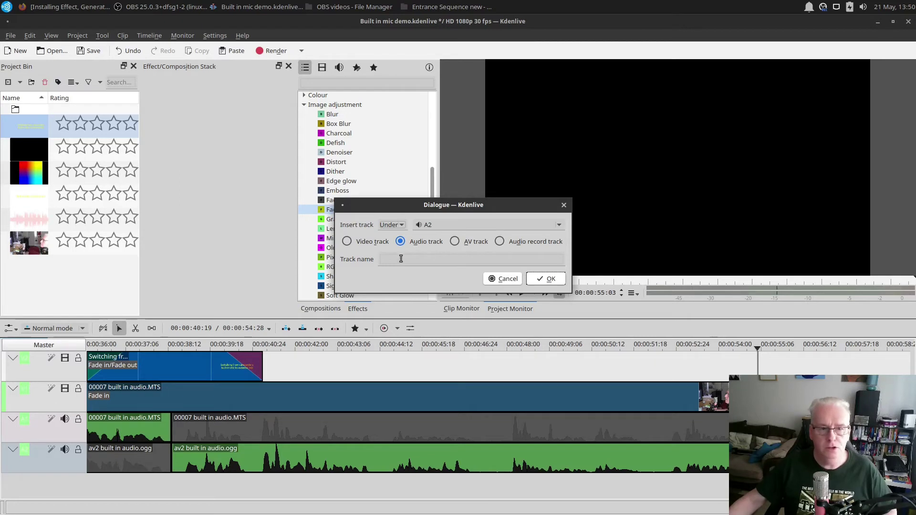
{"action": "left_click", "coordinate": [470, 243]}
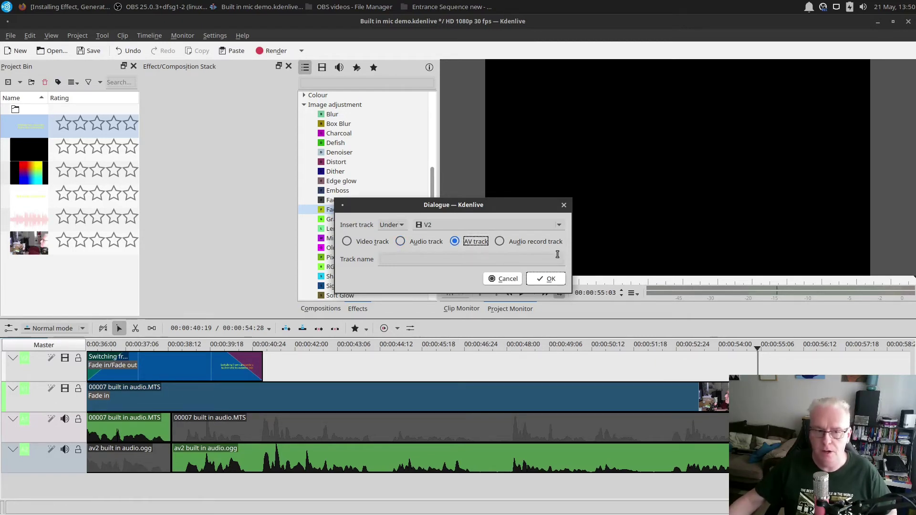
{"action": "left_click", "coordinate": [539, 242]}
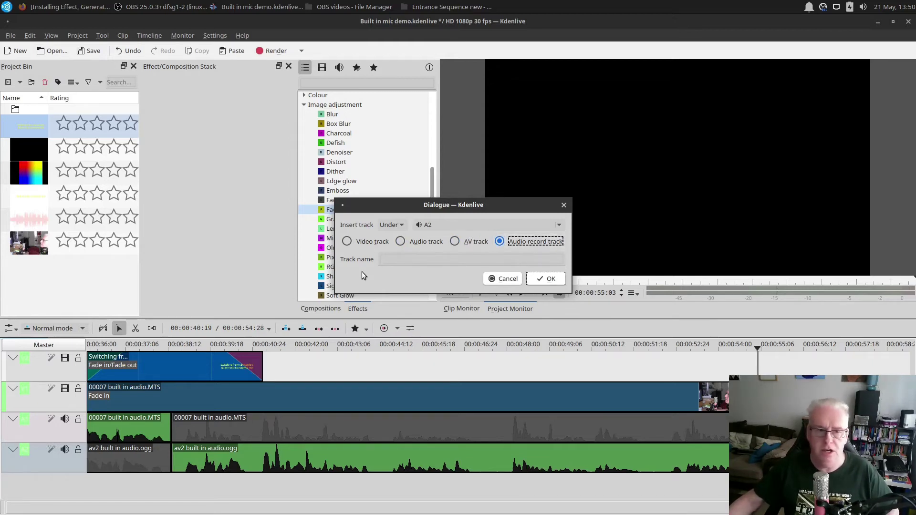
{"action": "left_click", "coordinate": [414, 243]}
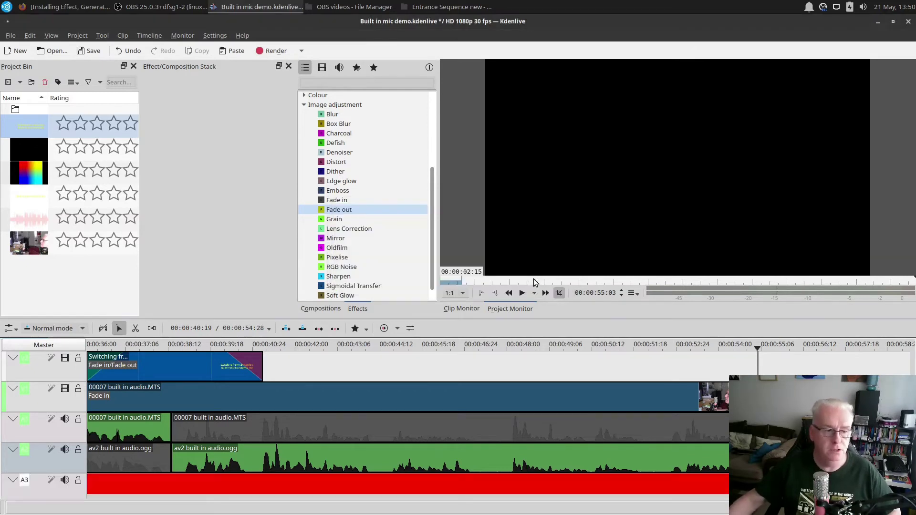
{"action": "left_click", "coordinate": [535, 280]}
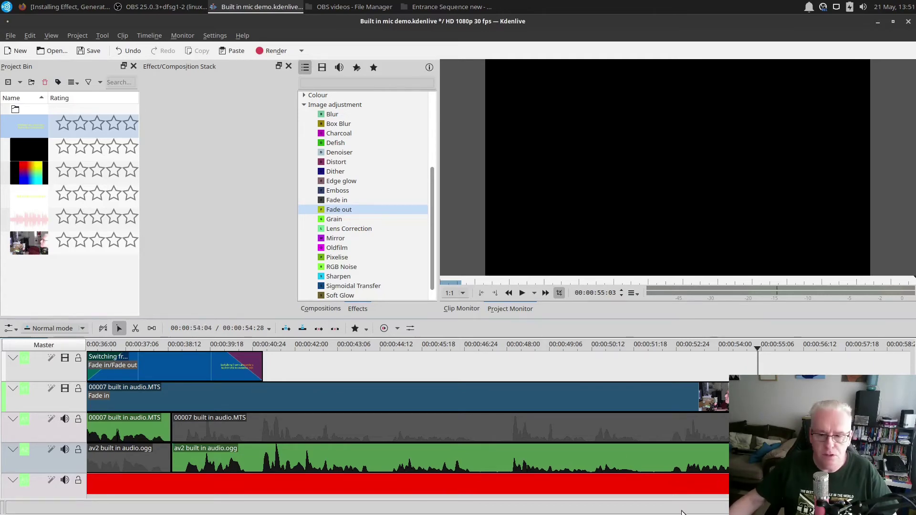
{"action": "left_click", "coordinate": [806, 491]}
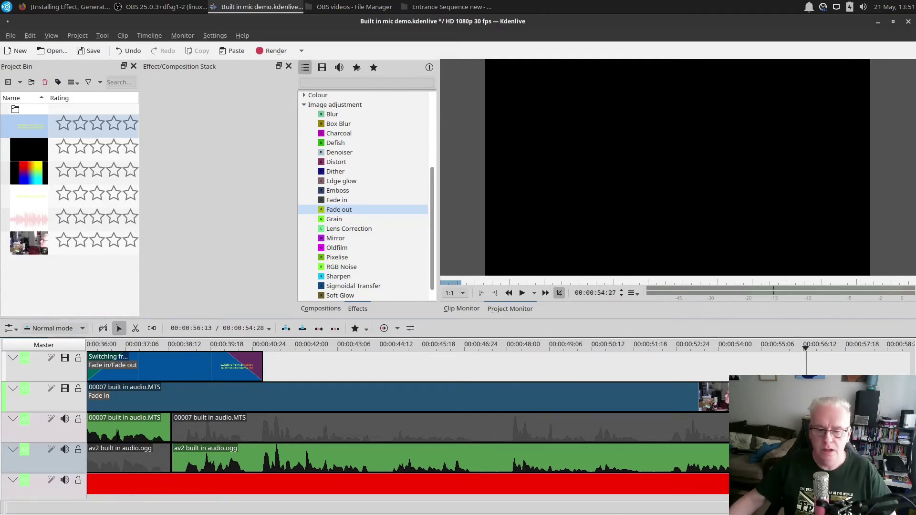
{"action": "left_click", "coordinate": [717, 488]}
{"action": "left_click", "coordinate": [796, 491]}
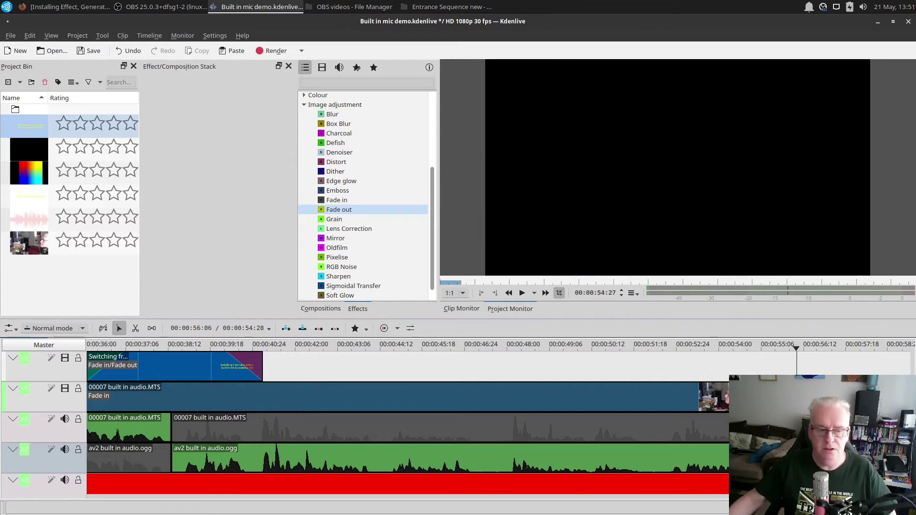
{"action": "left_click", "coordinate": [139, 490]}
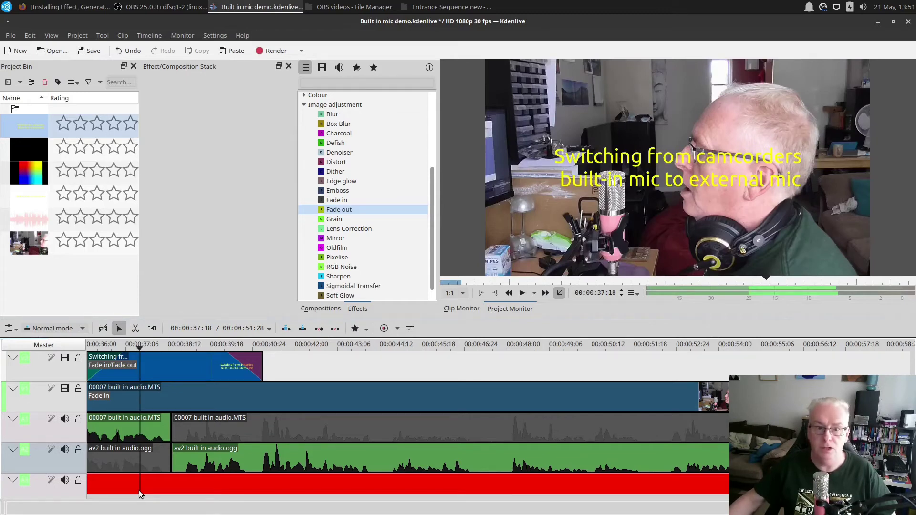
{"action": "left_click", "coordinate": [12, 480]}
{"action": "left_click", "coordinate": [10, 481]}
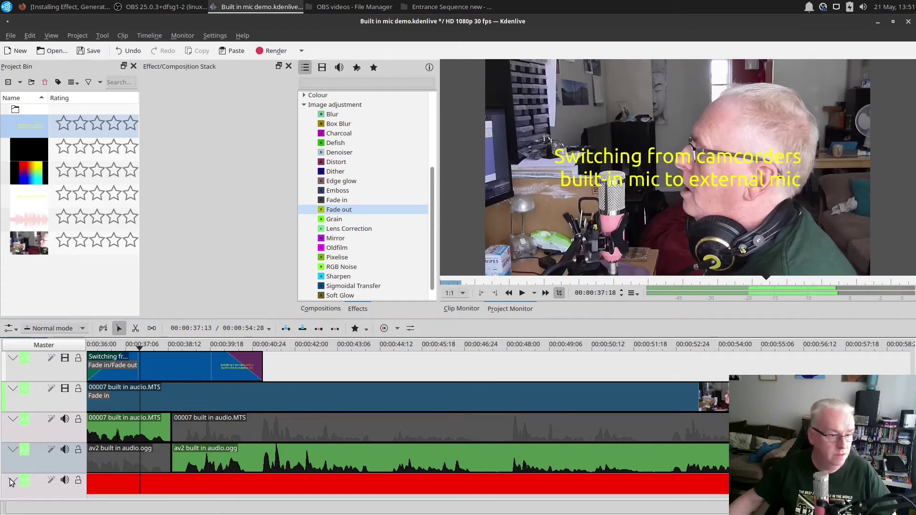
Delete the empty audio track A3.
{"action": "right_click", "coordinate": [14, 480]}
{"action": "left_click", "coordinate": [44, 449]}
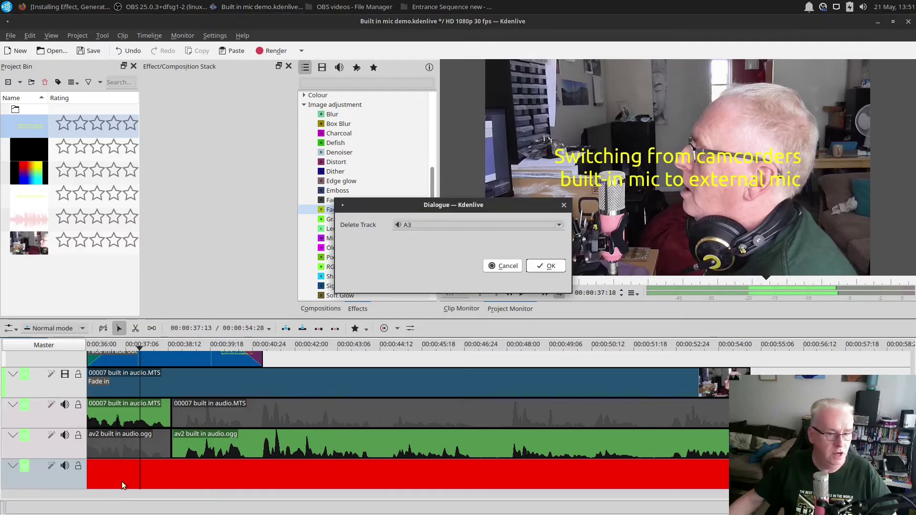
{"action": "left_click", "coordinate": [548, 266]}
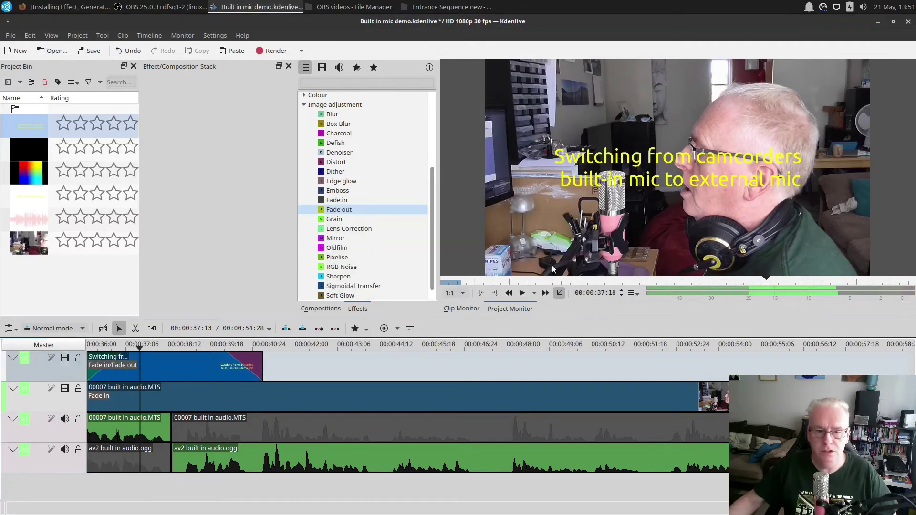
Save the project and start a new title clip with the text "Thanks for watching".
{"action": "left_click", "coordinate": [93, 52]}
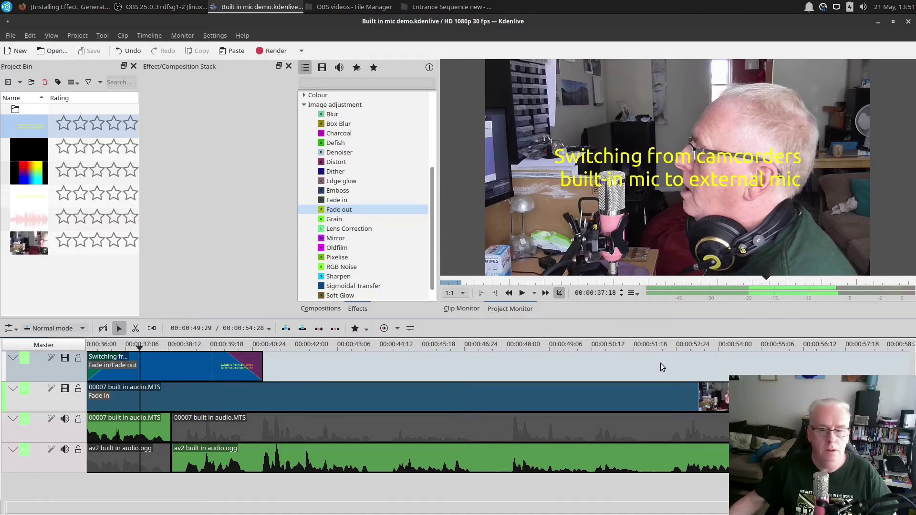
{"action": "right_click", "coordinate": [61, 281]}
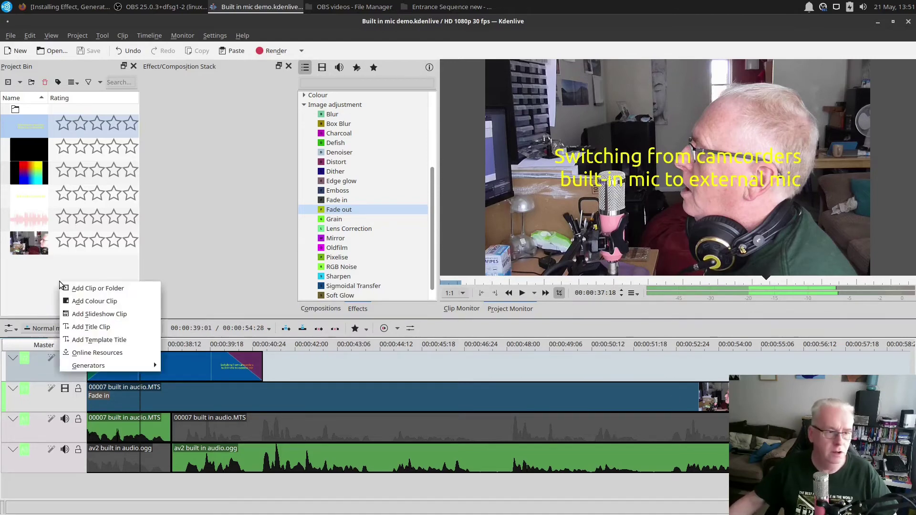
{"action": "left_click", "coordinate": [100, 328]}
{"action": "left_click", "coordinate": [319, 274]}
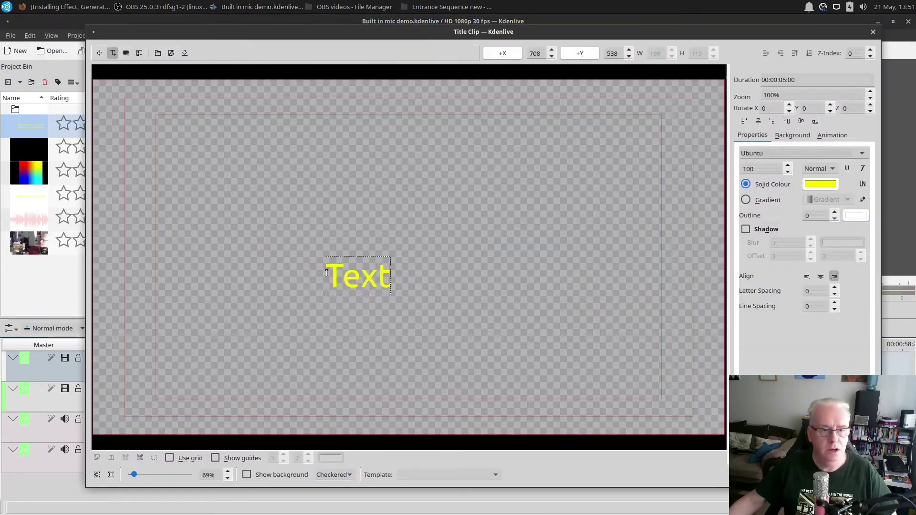
{"action": "type", "text": "Than"}
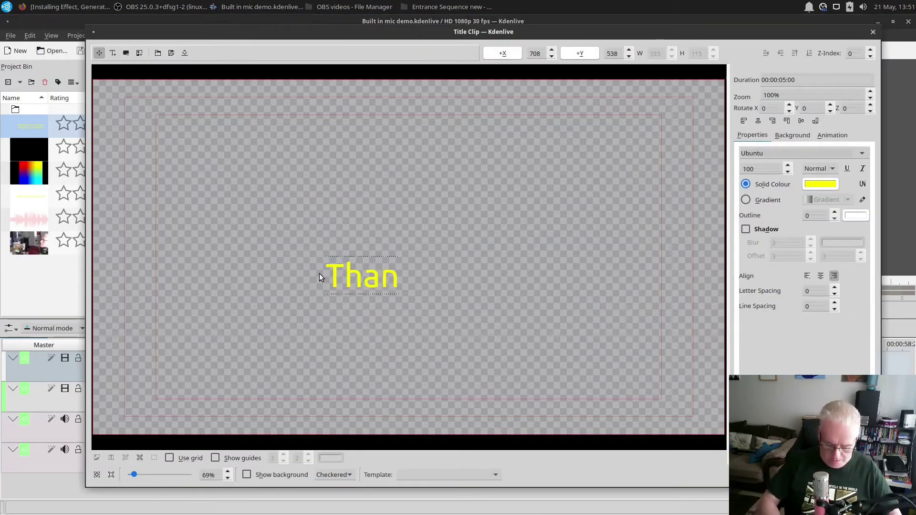
{"action": "type", "text": "ks for atching"}
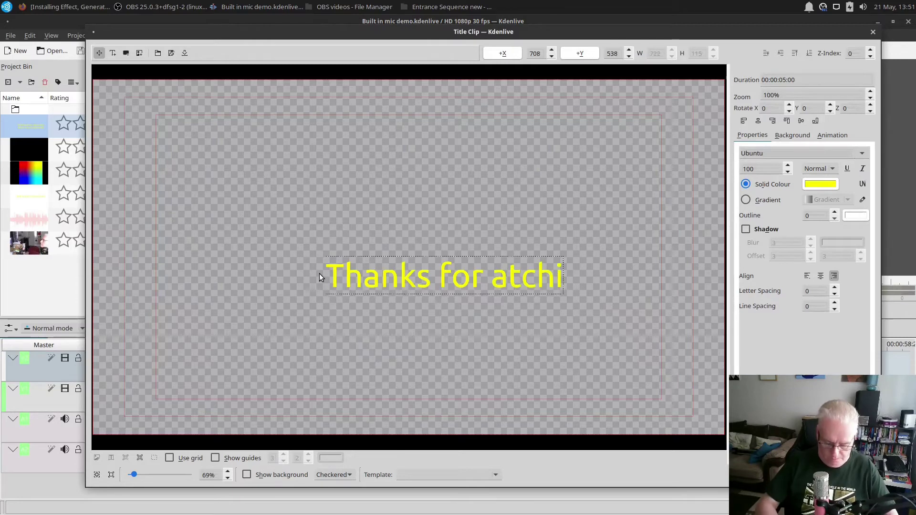
{"action": "key", "text": "Left"}
{"action": "key", "text": "Left"}
{"action": "key", "text": "Left"}
{"action": "key", "text": "Left"}
{"action": "key", "text": "Left"}
{"action": "key", "text": "Left"}
{"action": "type", "text": "w"}
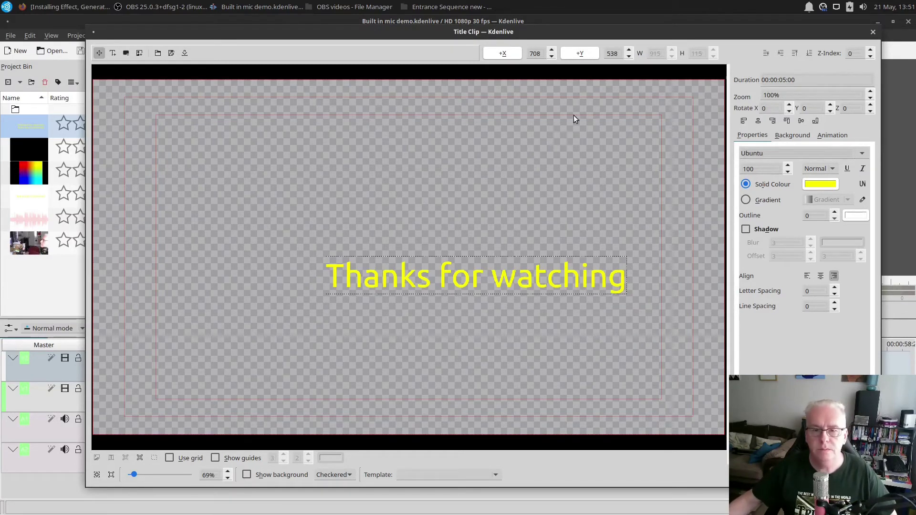
Centre the title text horizontally and vertically in the frame and create the title clip.
{"action": "left_click", "coordinate": [758, 120]}
{"action": "left_click", "coordinate": [801, 121]}
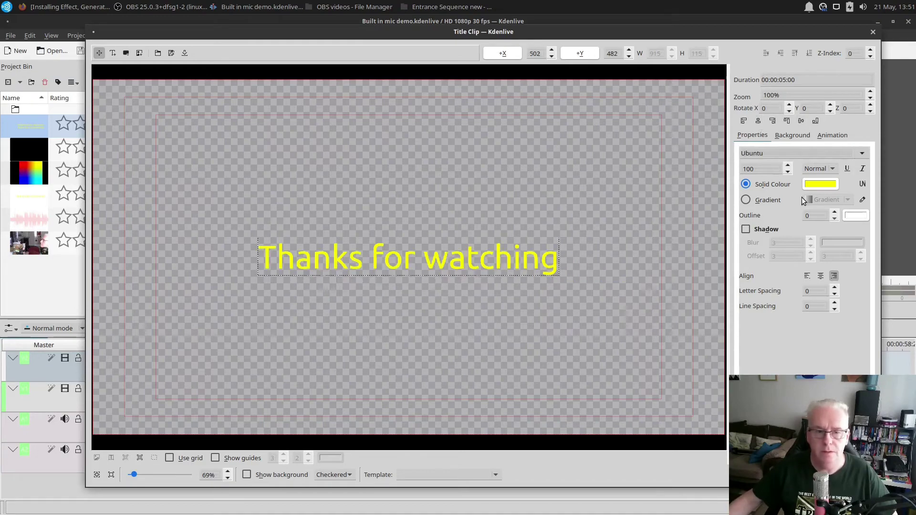
{"action": "left_click", "coordinate": [811, 475]}
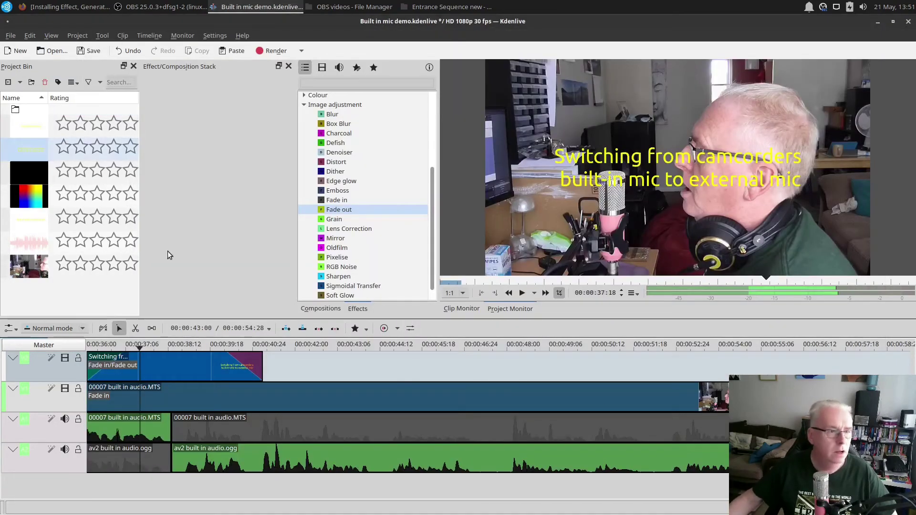
Place the "Thanks for watching" title on the upper video track at about 00:00:54 and add a Fade in effect to it.
{"action": "left_click", "coordinate": [31, 144]}
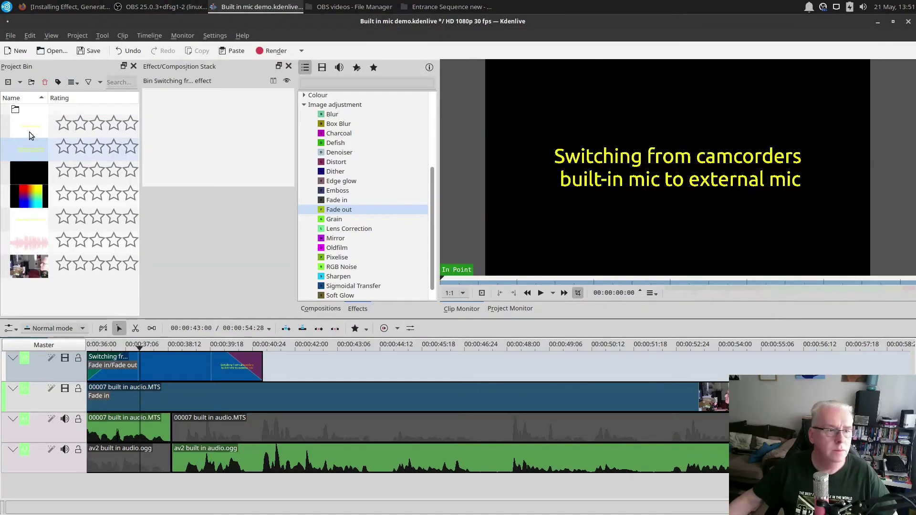
{"action": "left_click", "coordinate": [30, 125]}
{"action": "left_click_drag", "start_coordinate": [31, 124], "coordinate": [727, 368]}
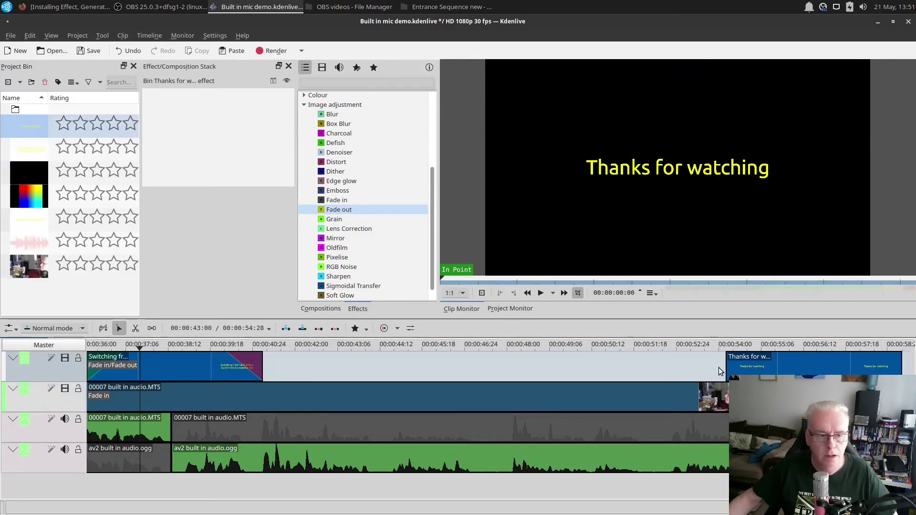
{"action": "left_click", "coordinate": [356, 202]}
{"action": "left_click_drag", "start_coordinate": [355, 200], "coordinate": [735, 368]}
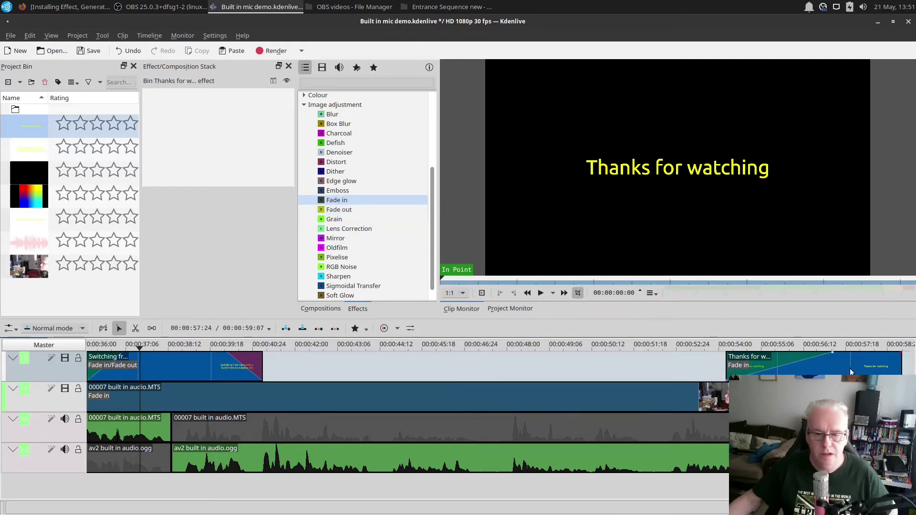
Move the "Thanks for watching" title about two seconds earlier and extend its end to 00:00:59:22.
{"action": "scroll", "coordinate": [850, 372], "scroll_direction": "down", "scroll_amount": 3}
{"action": "mouse_move", "coordinate": [831, 364]}
{"action": "left_mouse_down"}
{"action": "mouse_move", "coordinate": [807, 366]}
{"action": "mouse_move", "coordinate": [817, 366]}
{"action": "left_mouse_up"}
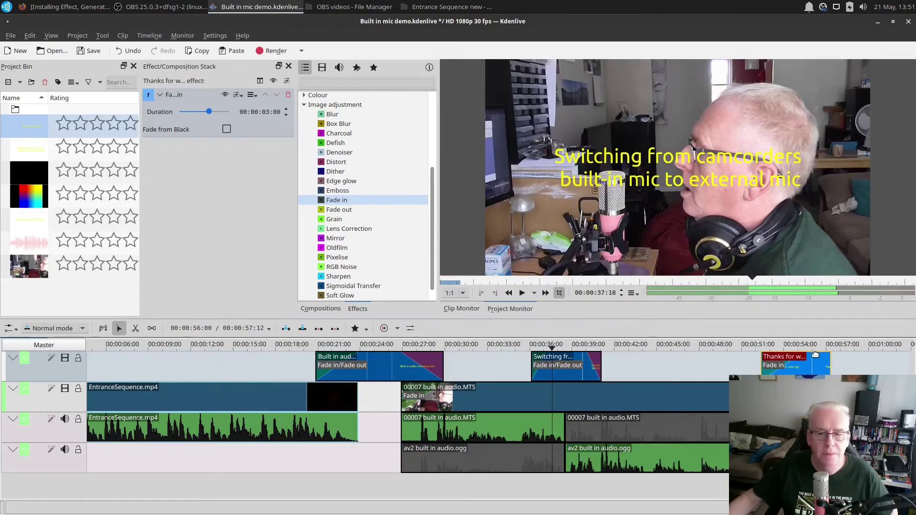
{"action": "left_click_drag", "start_coordinate": [831, 367], "coordinate": [862, 368]}
Add a Fade out effect to the "Thanks for watching" title and to the video of the camera clip "00007 built in audio.MTS".
{"action": "left_click_drag", "start_coordinate": [354, 211], "coordinate": [837, 370]}
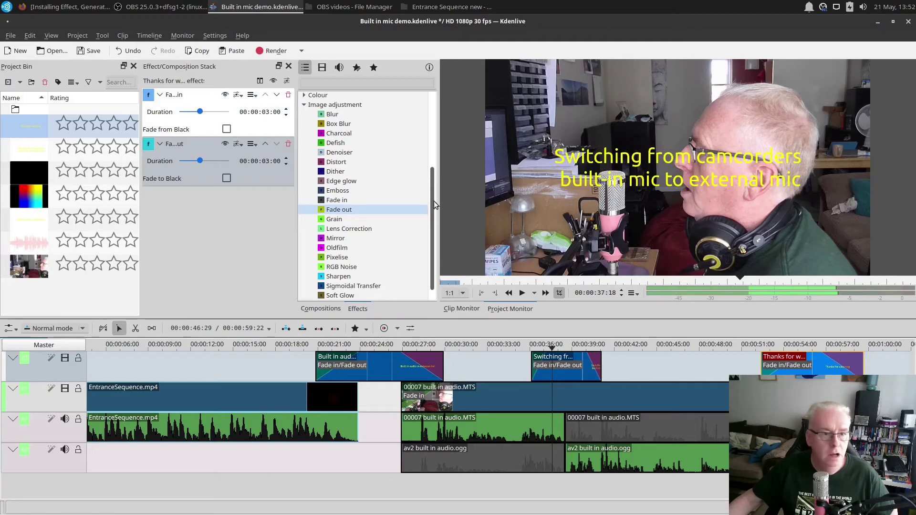
{"action": "left_click_drag", "start_coordinate": [373, 212], "coordinate": [716, 383]}
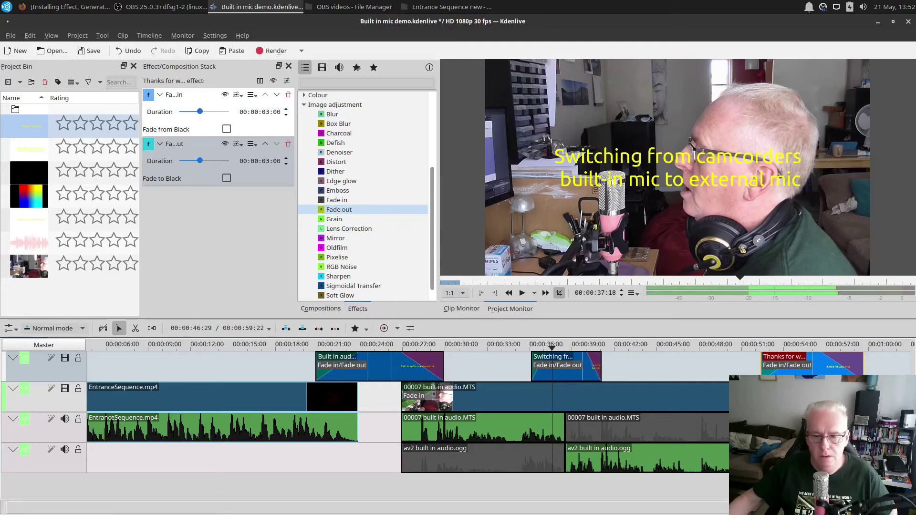
{"action": "left_click_drag", "start_coordinate": [444, 383], "coordinate": [444, 384]}
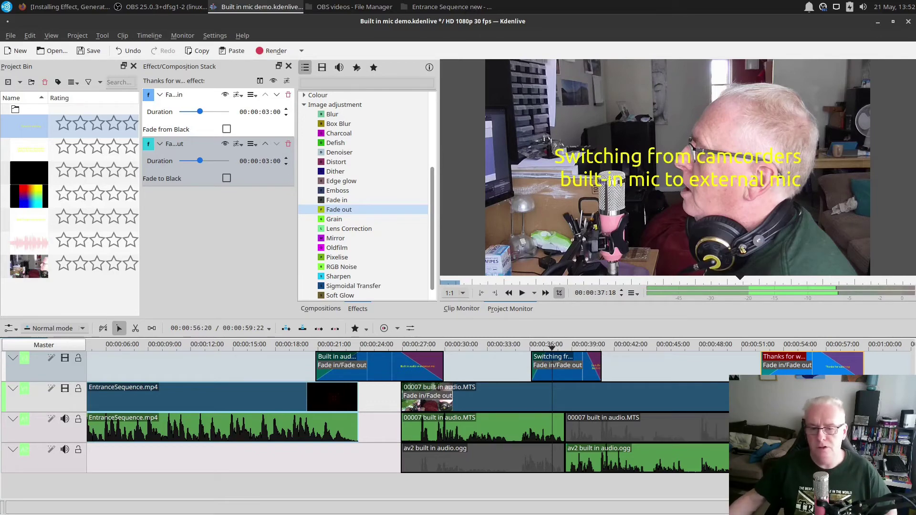
Play the sequence from about 00:00:51:23 to check the closing title and the camera clip's fade out.
{"action": "left_click", "coordinate": [753, 345]}
{"action": "key", "text": "space"}
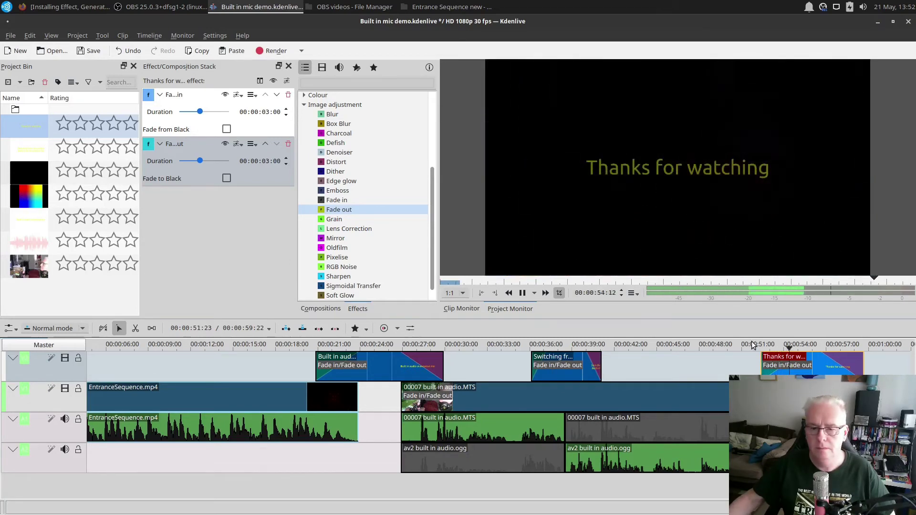
{"action": "key", "text": "space"}
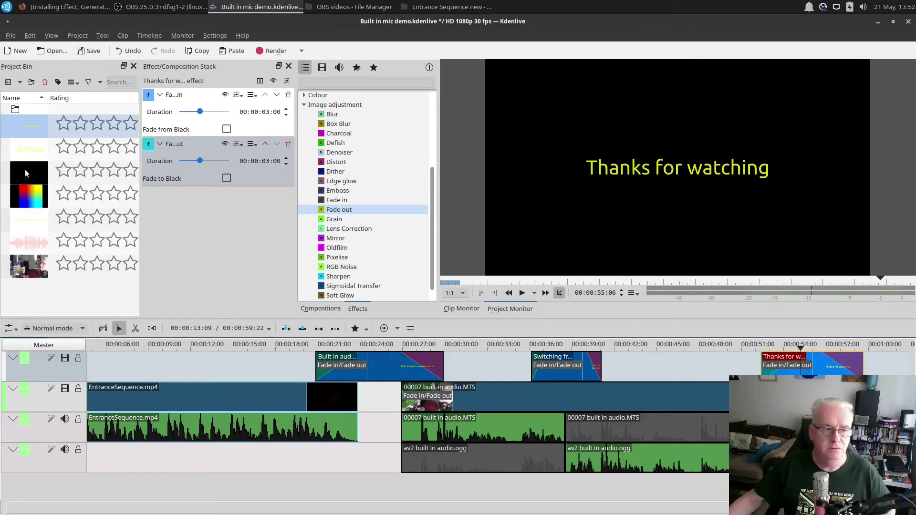
Place "ExitSequence_subscribe etc.mp4" after the camera clip on the main video track and try to add a Fade in effect to it.
{"action": "left_click_drag", "start_coordinate": [25, 170], "coordinate": [237, 283]}
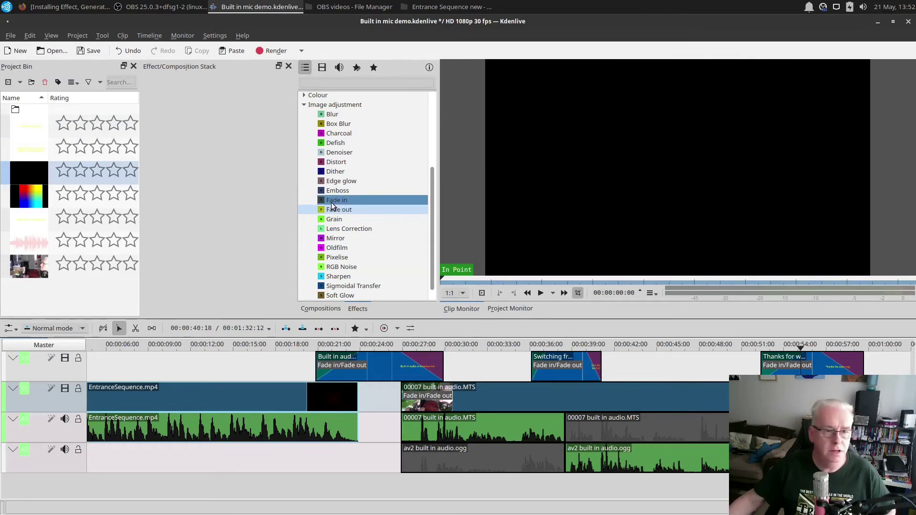
{"action": "left_click_drag", "start_coordinate": [328, 204], "coordinate": [727, 394]}
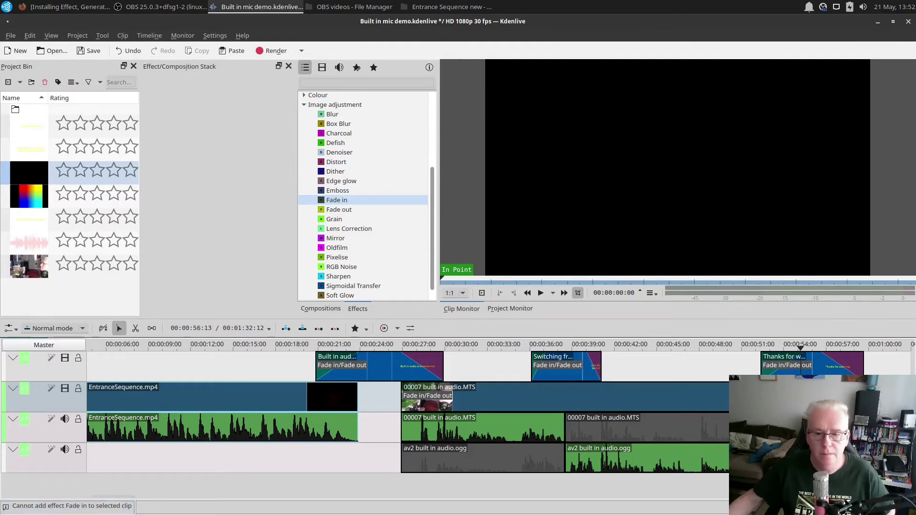
{"action": "left_click", "coordinate": [834, 426]}
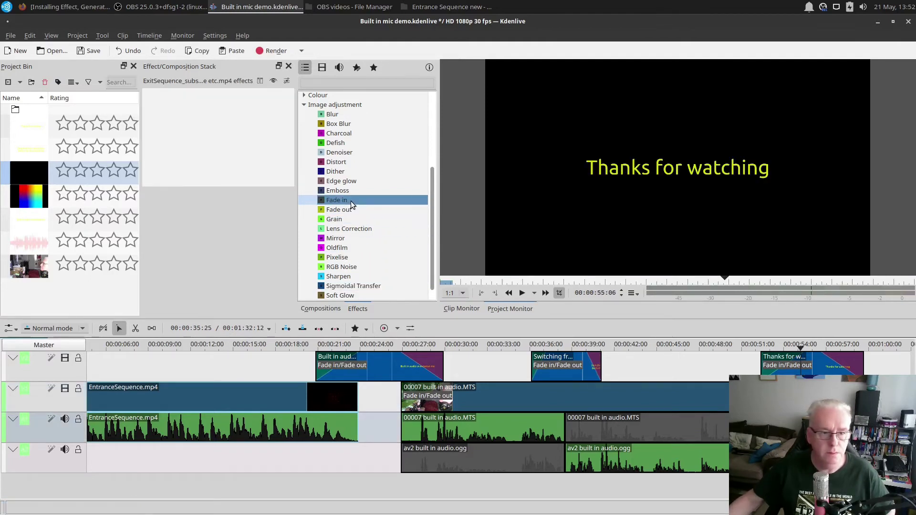
{"action": "left_click_drag", "start_coordinate": [351, 203], "coordinate": [725, 391]}
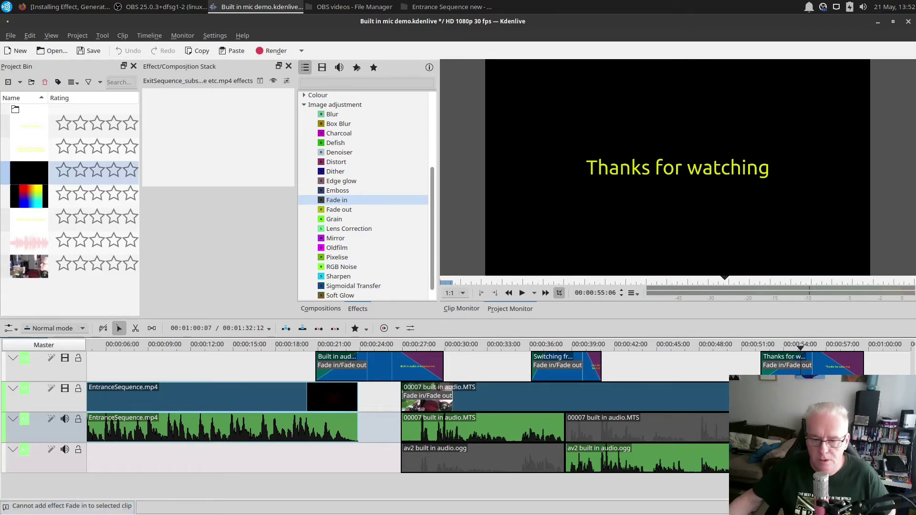
Play the sequence from 00:00:47:21 to check the transition from the camera clip through the closing title into the exit sequence.
{"action": "left_click", "coordinate": [694, 342]}
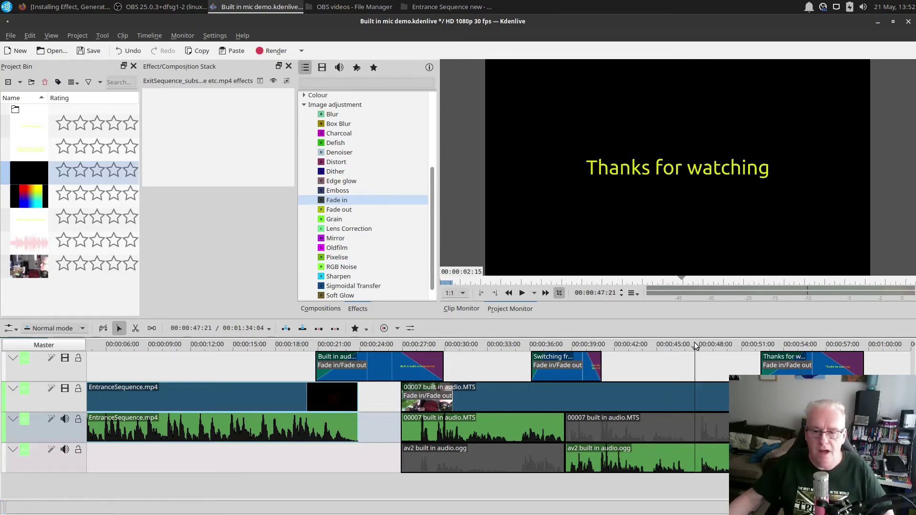
{"action": "key", "text": "space"}
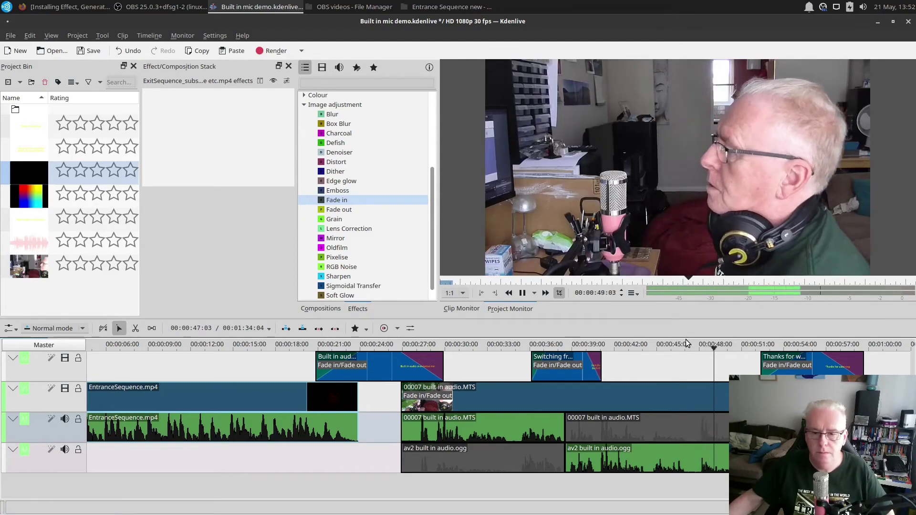
{"action": "key", "text": "space"}
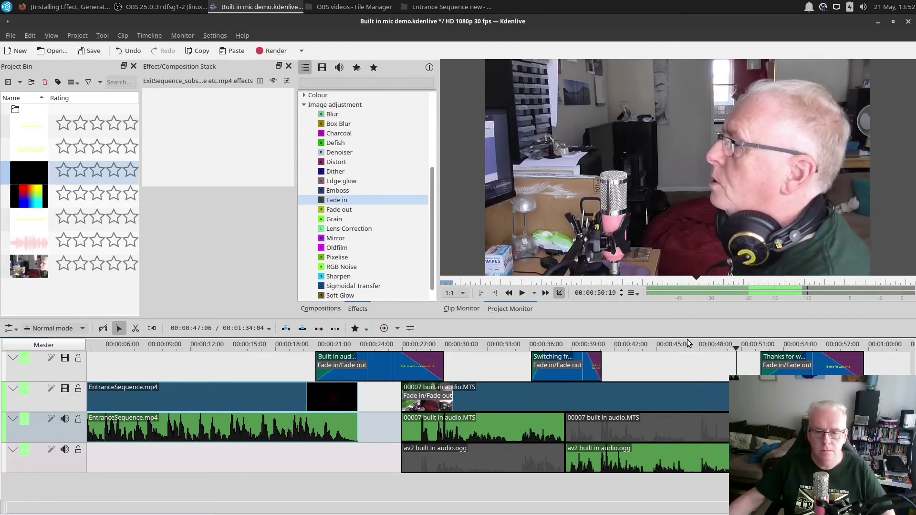
{"action": "scroll", "coordinate": [677, 374], "scroll_direction": "down", "scroll_amount": 1}
{"action": "key", "text": "space"}
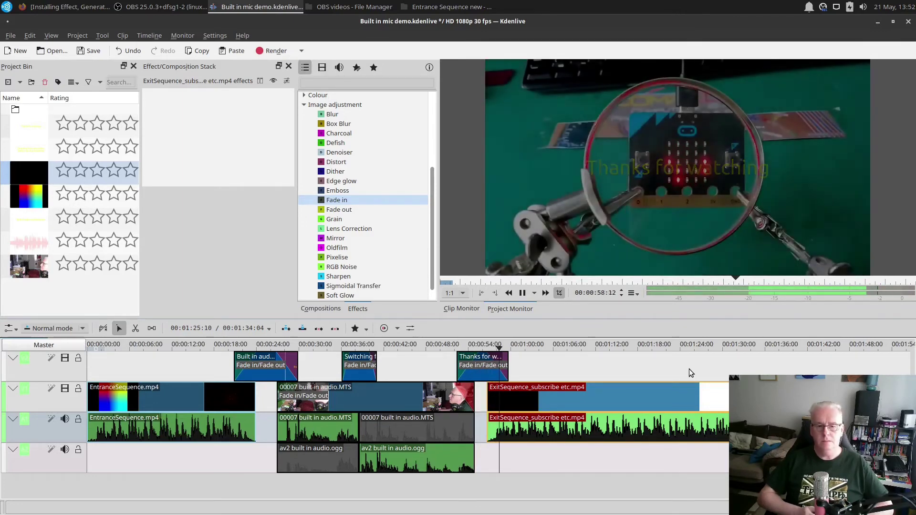
{"action": "key", "text": "space"}
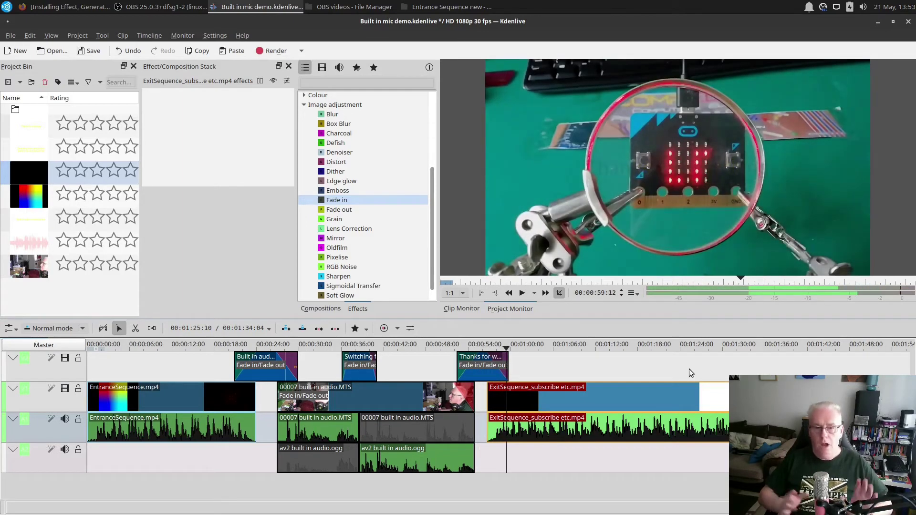
Add a Gain effect to the audio of "ExitSequence_subscribe etc.mp4" and set it to 75%.
{"action": "scroll", "coordinate": [663, 350], "scroll_direction": "down", "scroll_amount": 2}
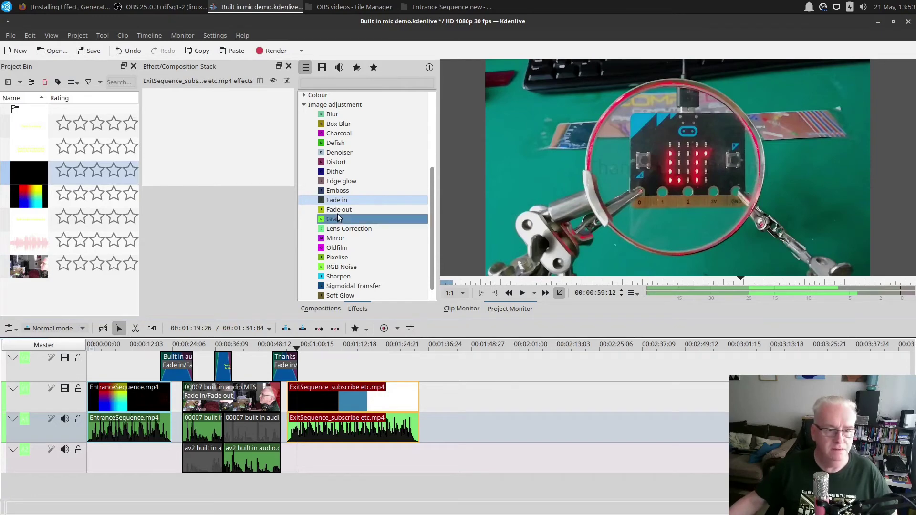
{"action": "left_click", "coordinate": [305, 104]}
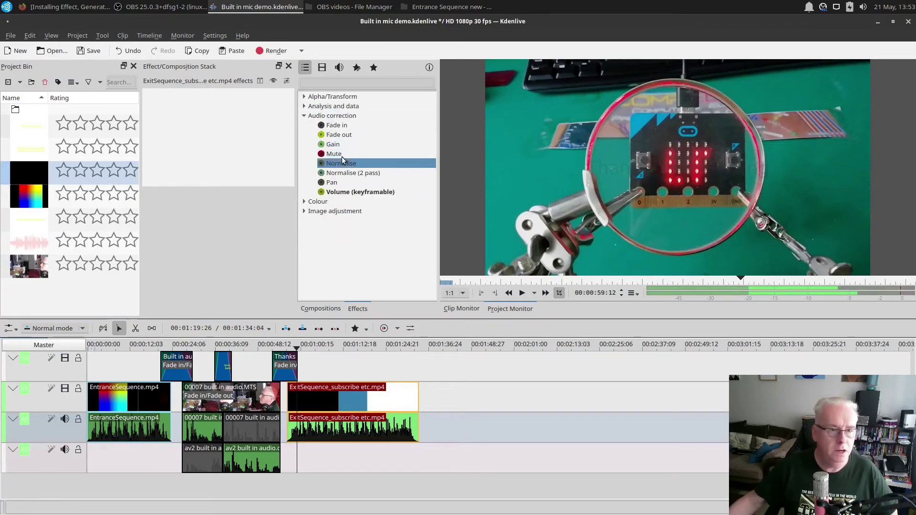
{"action": "left_click", "coordinate": [343, 145]}
{"action": "left_click_drag", "start_coordinate": [347, 146], "coordinate": [365, 434]}
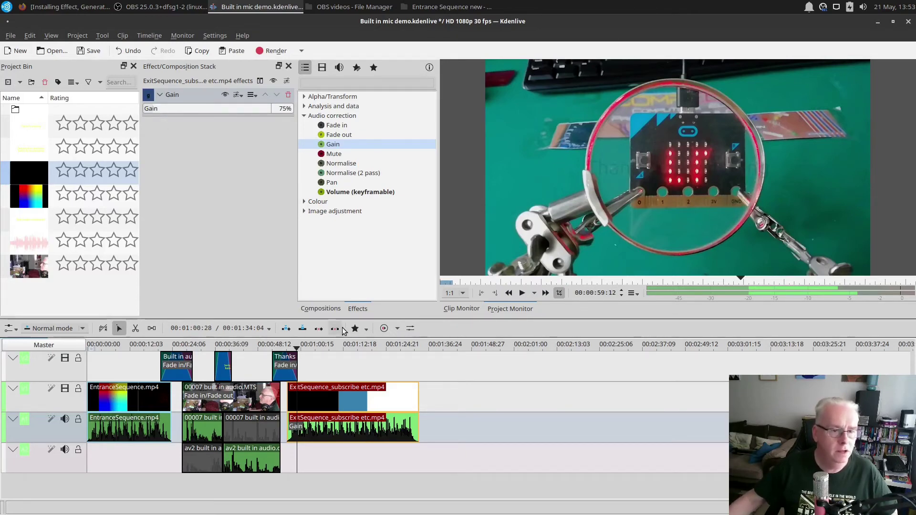
Play the sequence from about 00:00:49 to compare the exit sequence's loudness with the speech.
{"action": "left_click", "coordinate": [261, 346]}
{"action": "key", "text": "space"}
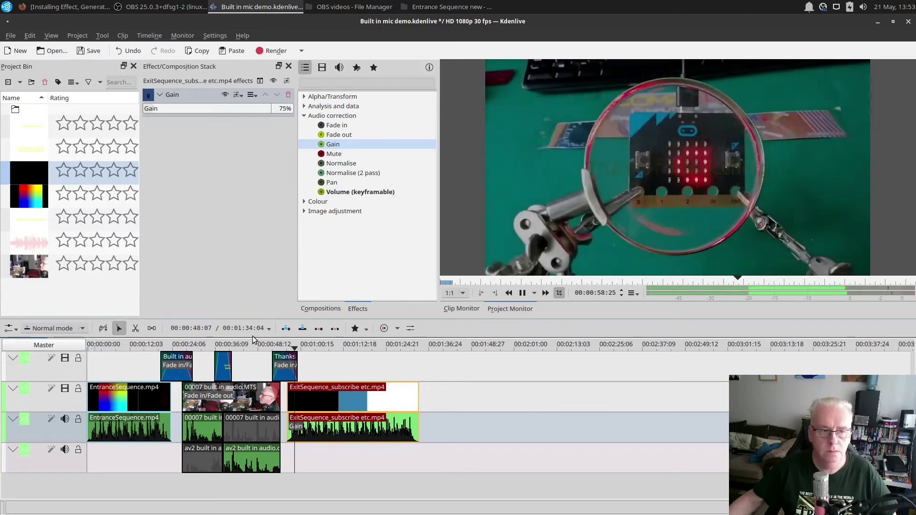
{"action": "key", "text": "space"}
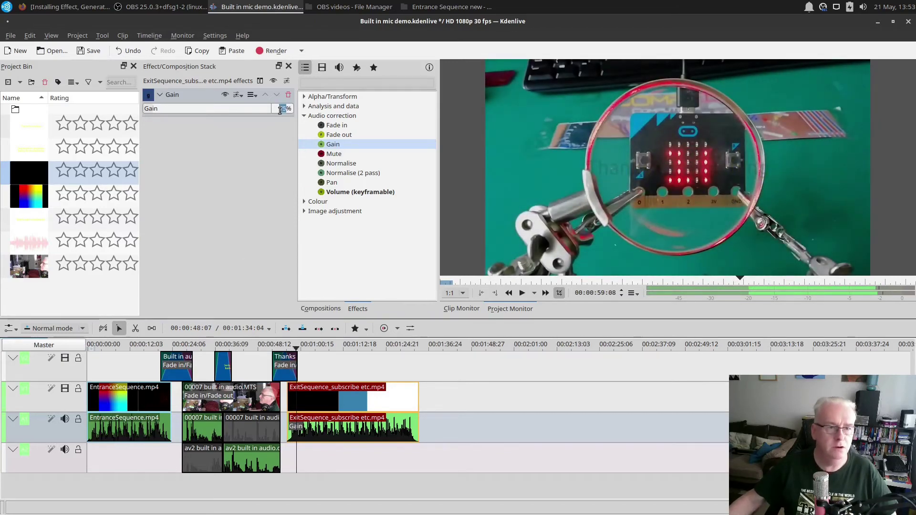
Set the exit sequence's Gain to 50%, play it to check the level, and save the project.
{"action": "key", "text": "space"}
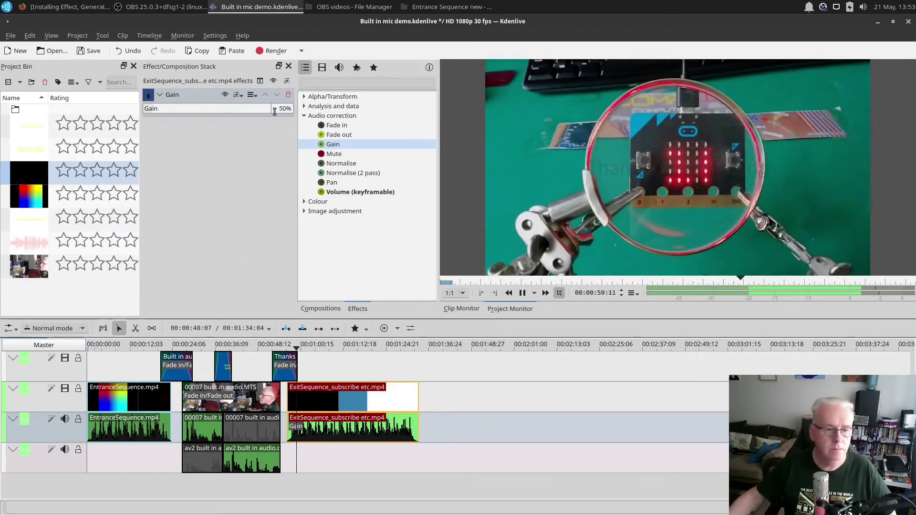
{"action": "key", "text": "space"}
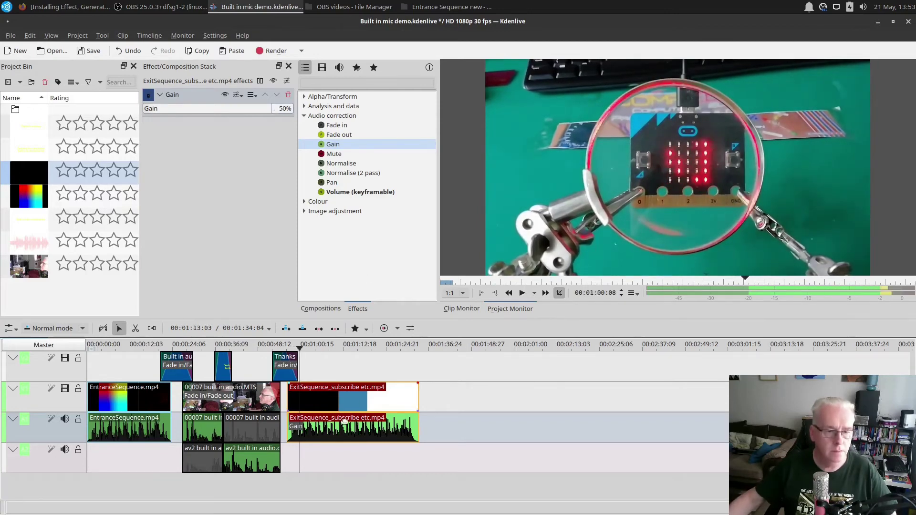
{"action": "key", "text": "space"}
{"action": "key", "text": "space"}
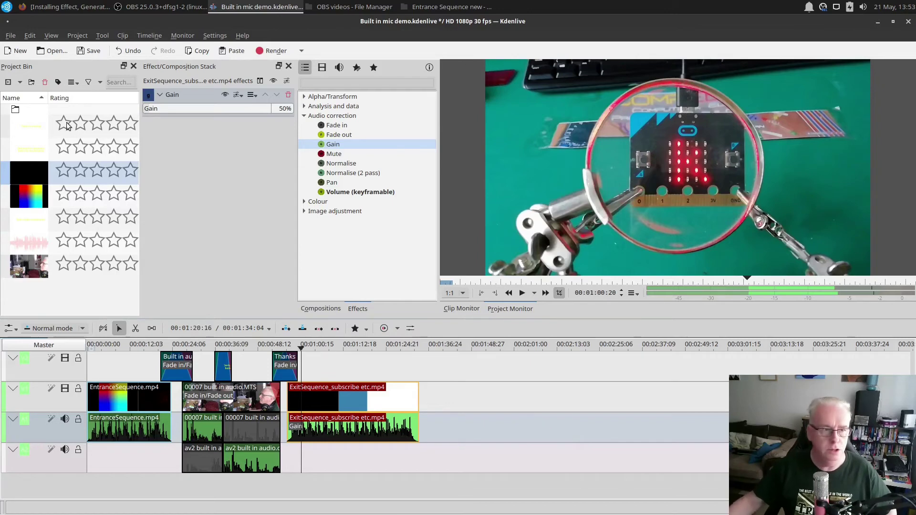
{"action": "left_click", "coordinate": [89, 52]}
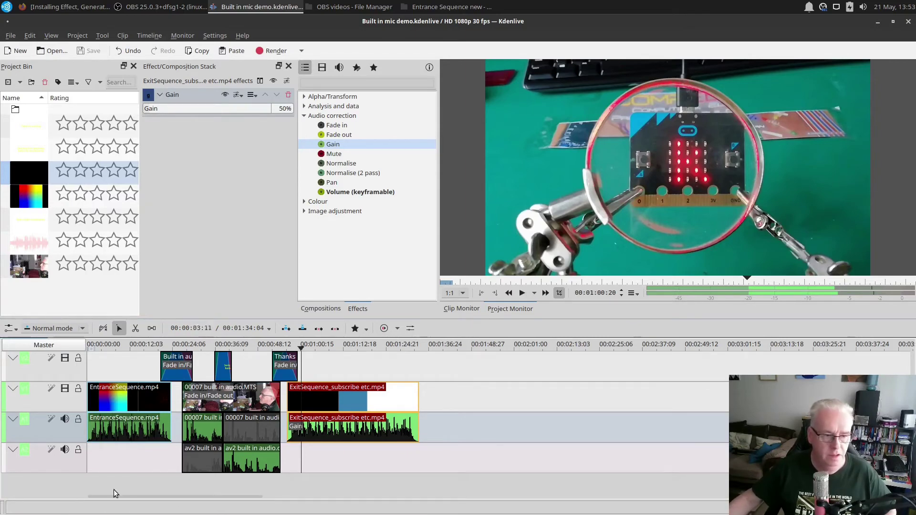
Play the exit sequence's source clip in the Clip Monitor and check its frame near 00:00:33:27.
{"action": "left_click", "coordinate": [526, 435]}
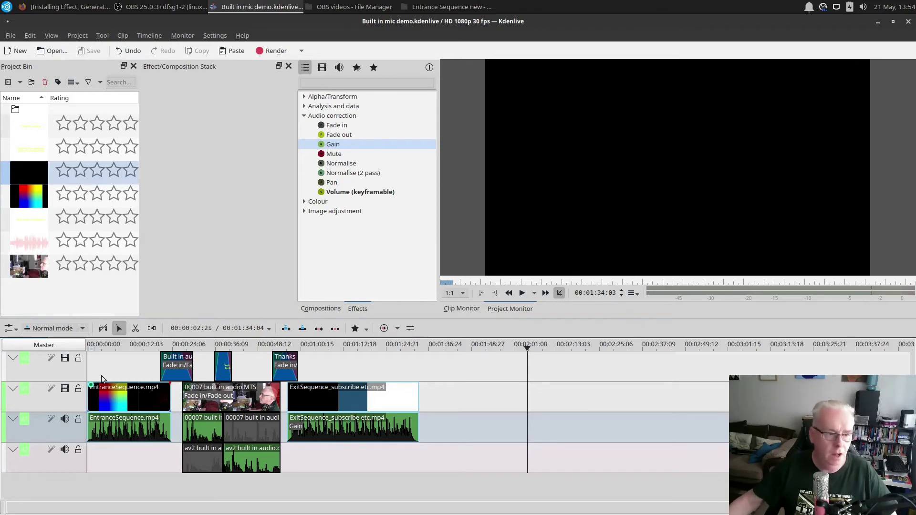
{"action": "left_click", "coordinate": [145, 398]}
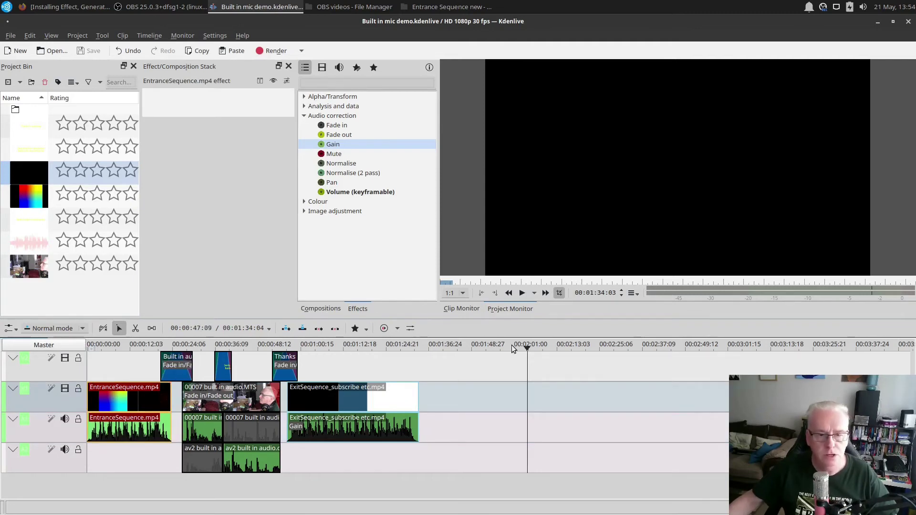
{"action": "left_click", "coordinate": [522, 293]}
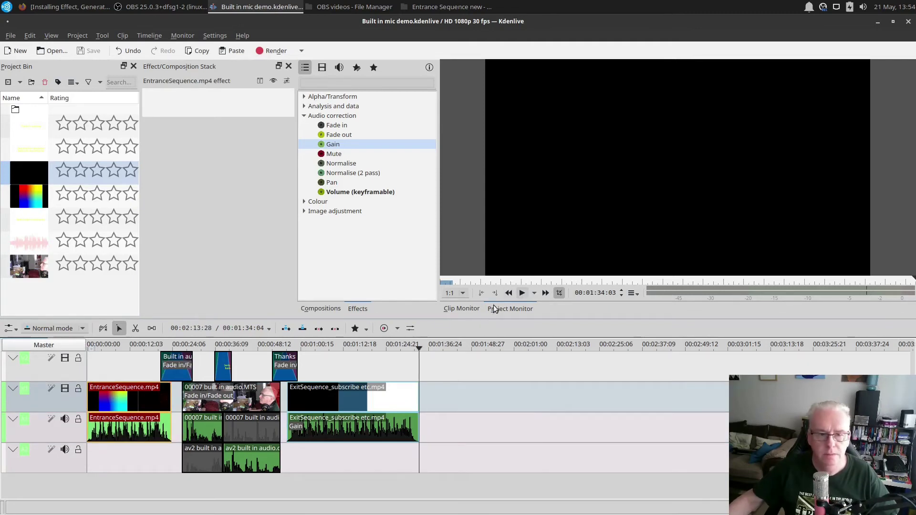
{"action": "left_click", "coordinate": [456, 309]}
{"action": "left_click", "coordinate": [539, 292]}
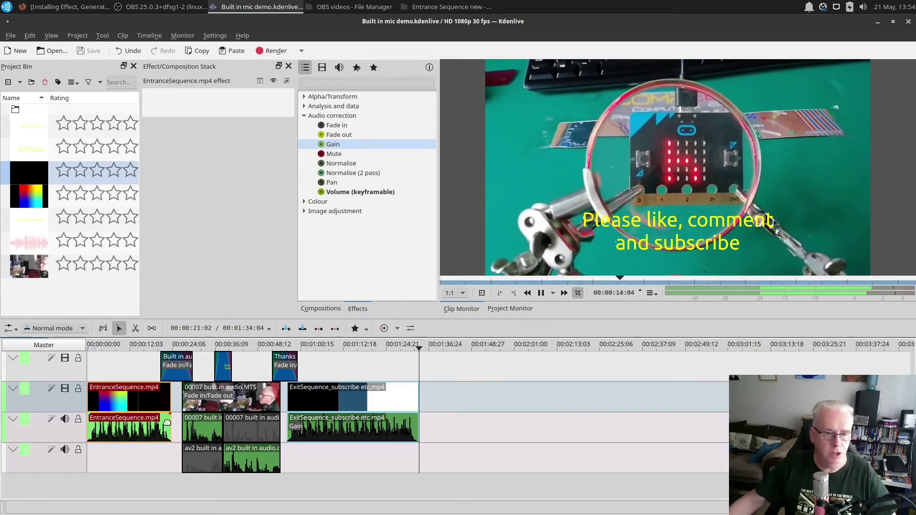
{"action": "left_click", "coordinate": [871, 281]}
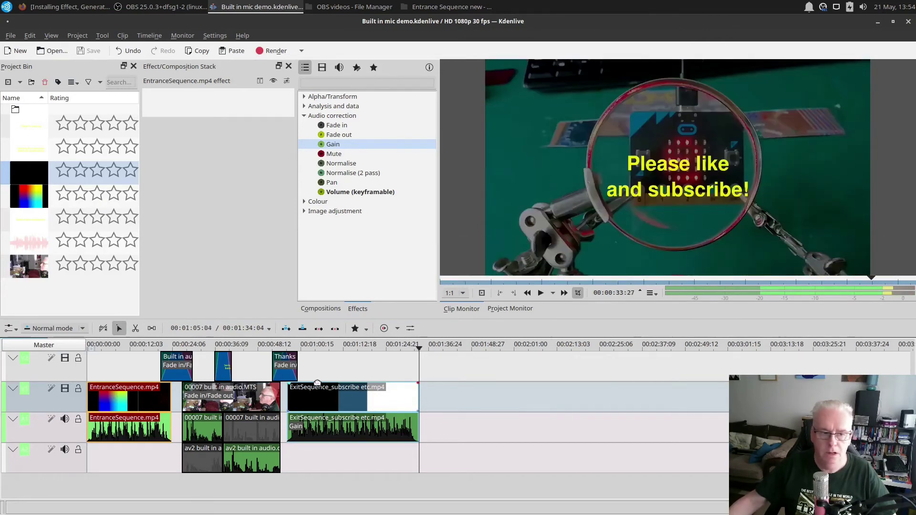
{"action": "left_click", "coordinate": [414, 411]}
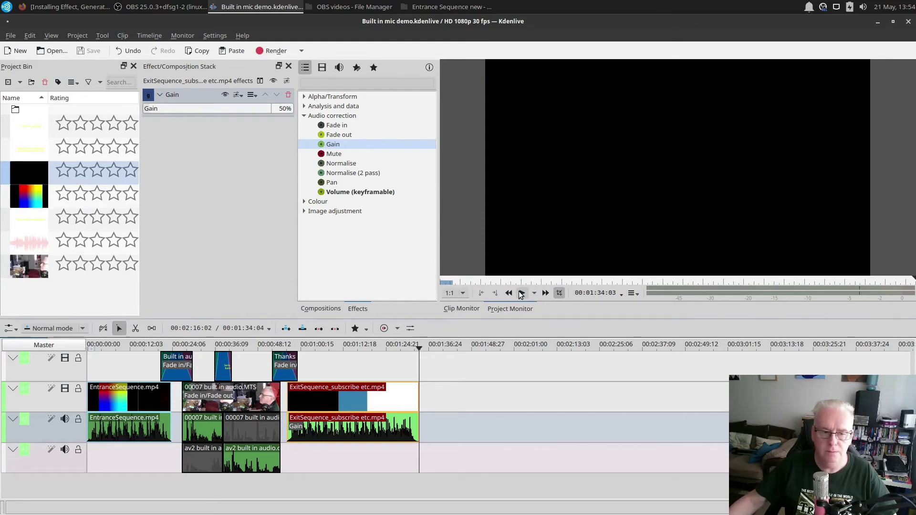
Preview the project from about 00:00:59:21 in the exit sequence and from 00:00:46:26 through to the closing title.
{"action": "left_click", "coordinate": [298, 343]}
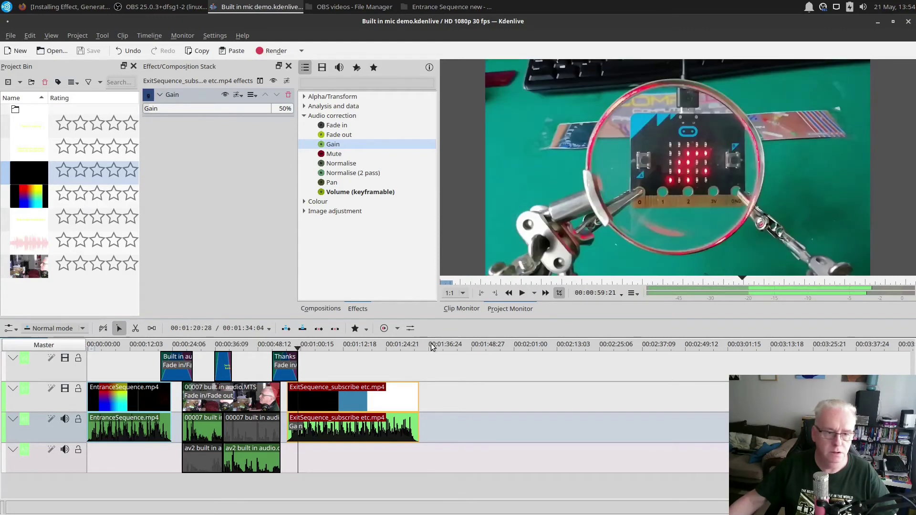
{"action": "left_click", "coordinate": [522, 294]}
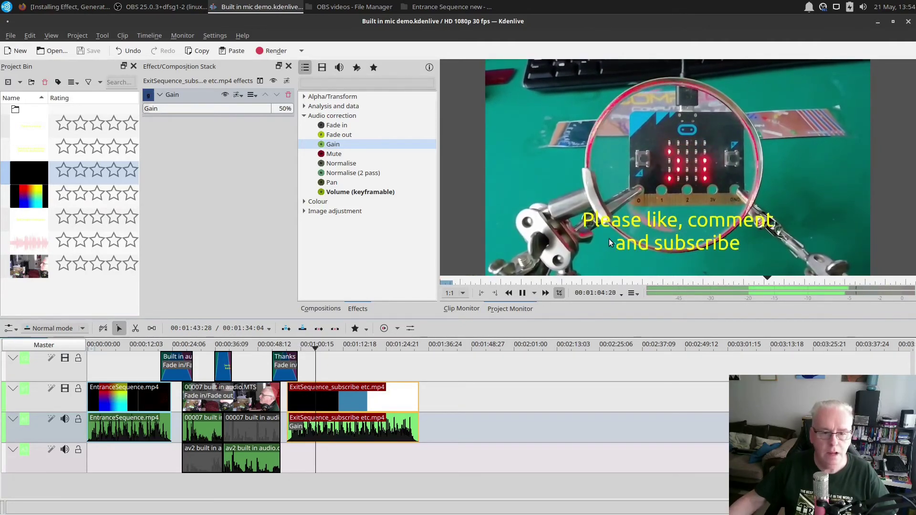
{"action": "left_click", "coordinate": [609, 238]}
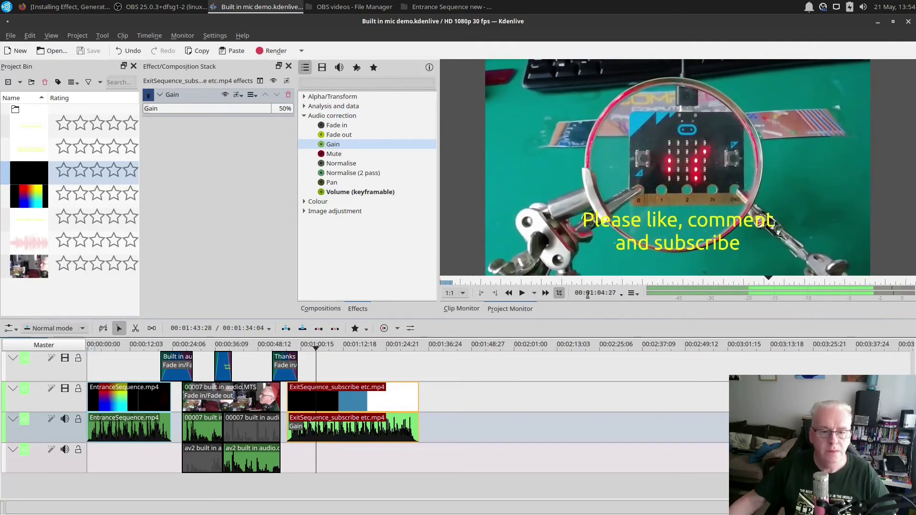
{"action": "left_click", "coordinate": [252, 347]}
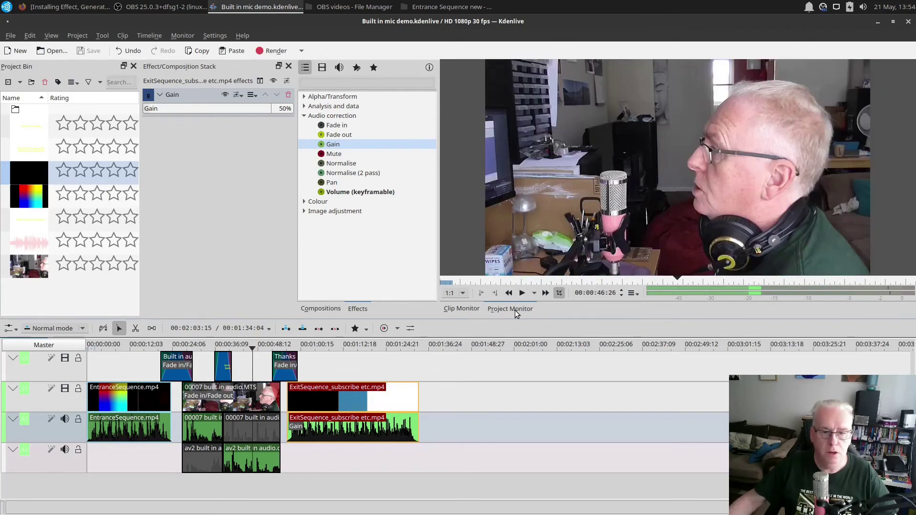
{"action": "key", "text": "space"}
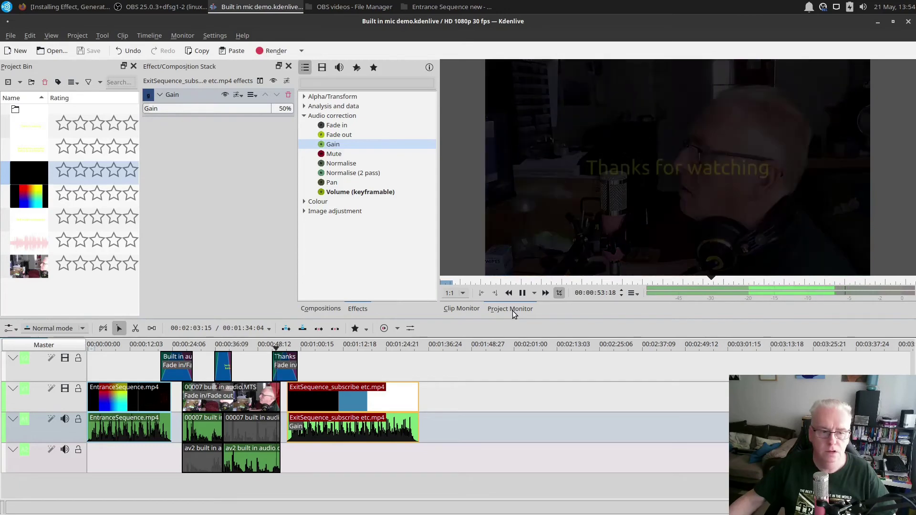
{"action": "key", "text": "space"}
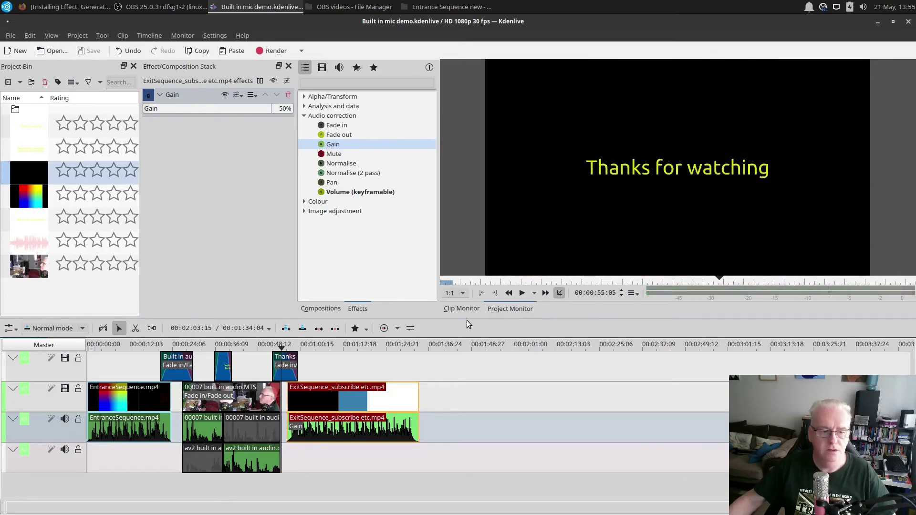
Return to the Clip Monitor and replay the exit sequence clip from its start, pausing at 00:00:01:00.
{"action": "left_click", "coordinate": [462, 308]}
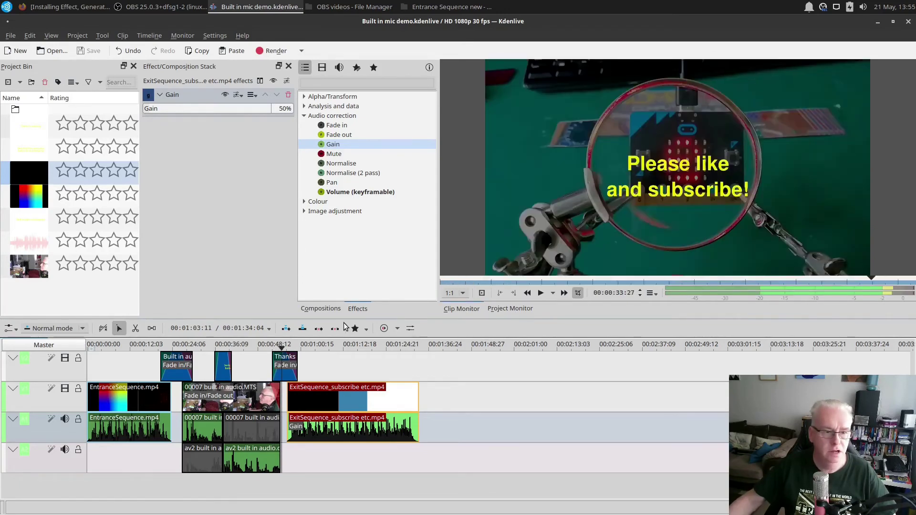
{"action": "key", "text": "space"}
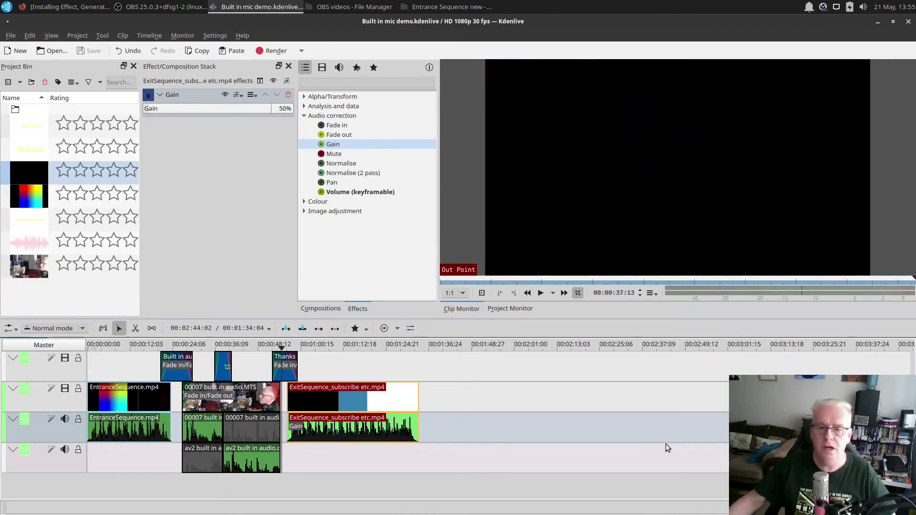
{"action": "key", "text": "space"}
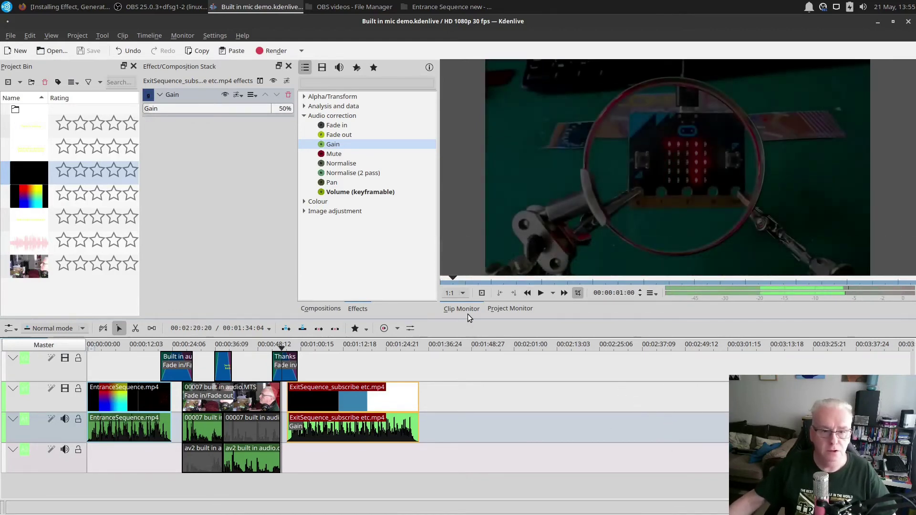
Play the exit sequence clip full screen, leave full screen, and pause the clip at 00:00:08:21.
{"action": "mouse_move", "coordinate": [905, 71]}
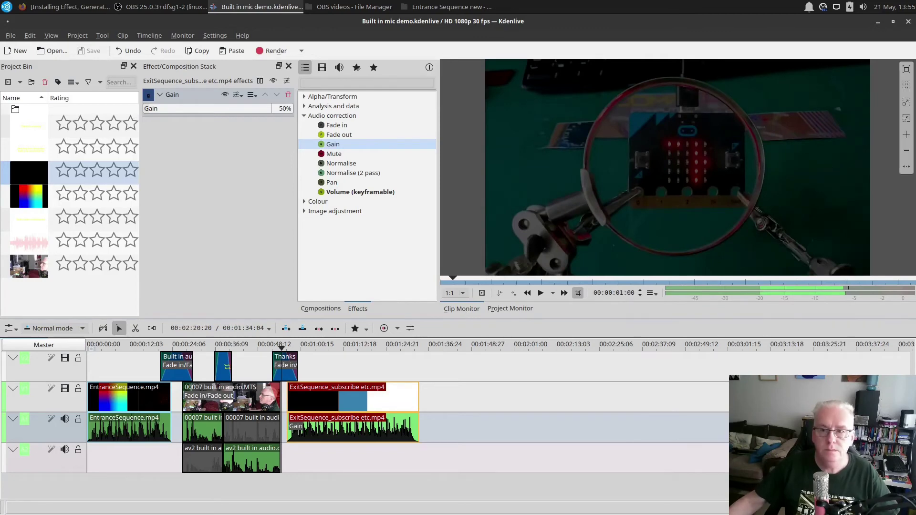
{"action": "left_click", "coordinate": [905, 70]}
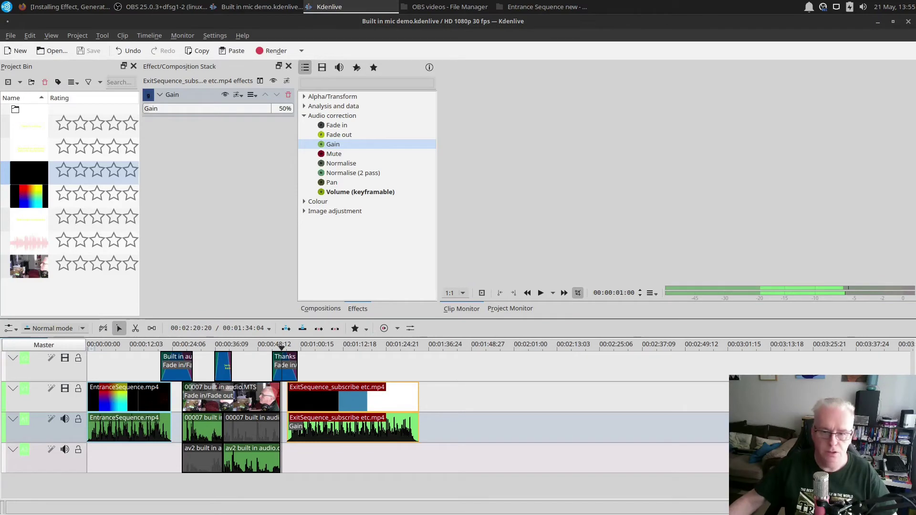
{"action": "key", "text": "space"}
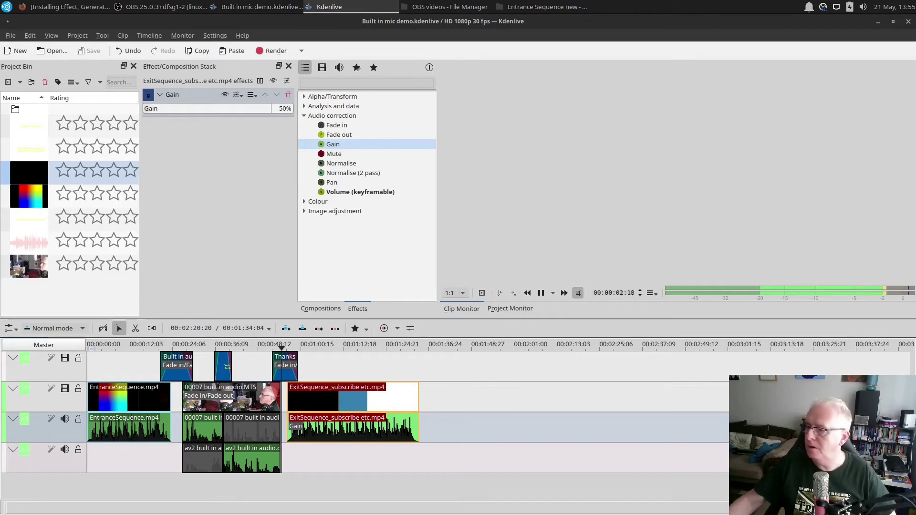
{"action": "key", "text": "Escape"}
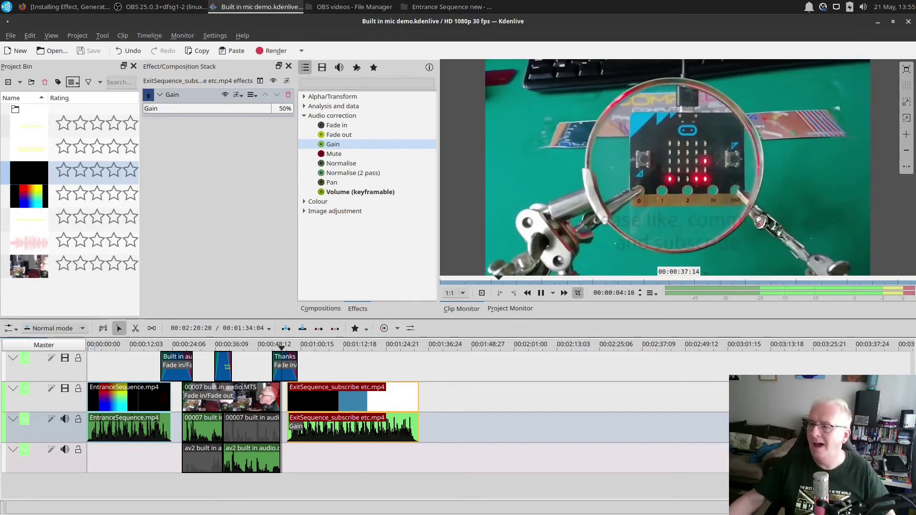
{"action": "key", "text": "alt+Tab"}
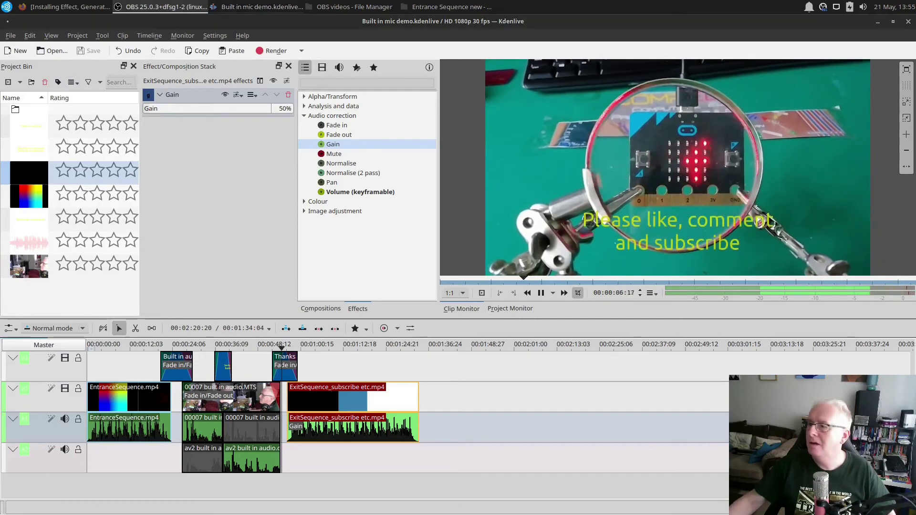
{"action": "left_click", "coordinate": [689, 182]}
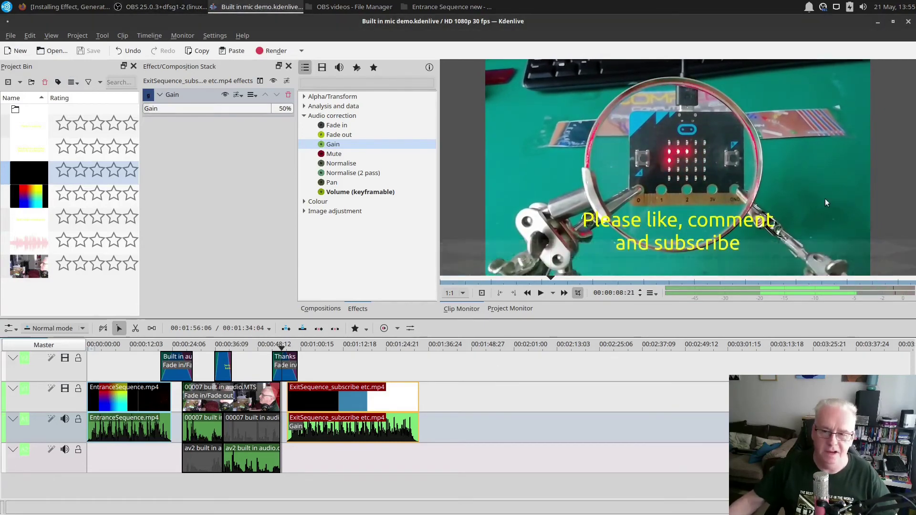
Magnify and shrink the Clip Monitor picture to try its zoom levels, leaving the micro:bit enlarged.
{"action": "mouse_move", "coordinate": [906, 72]}
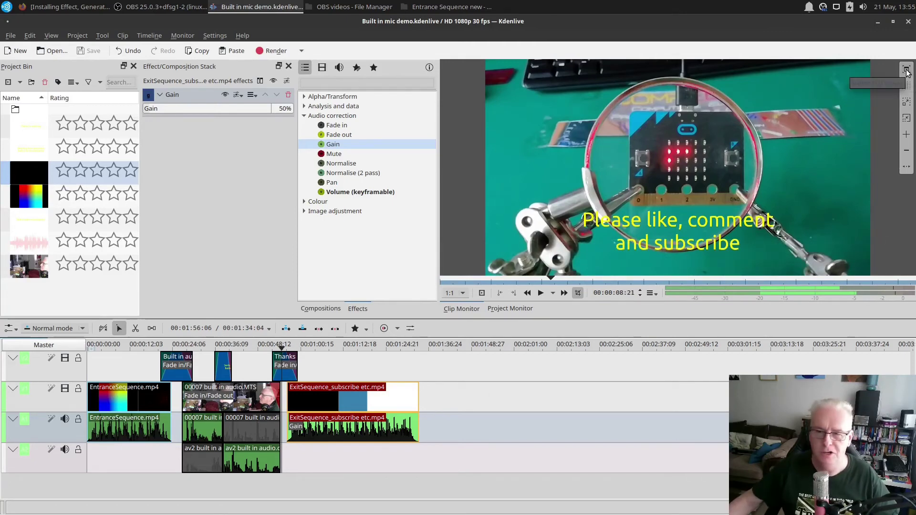
{"action": "left_click", "coordinate": [906, 105]}
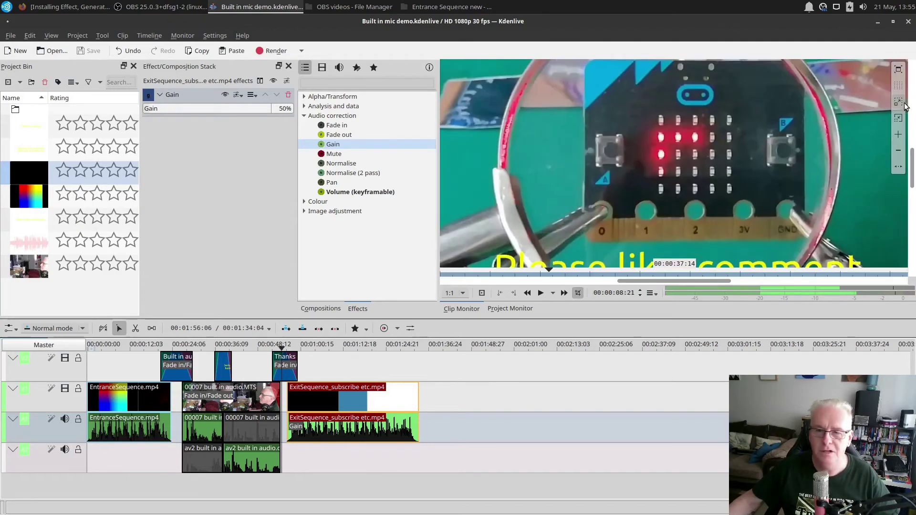
{"action": "left_click", "coordinate": [900, 103]}
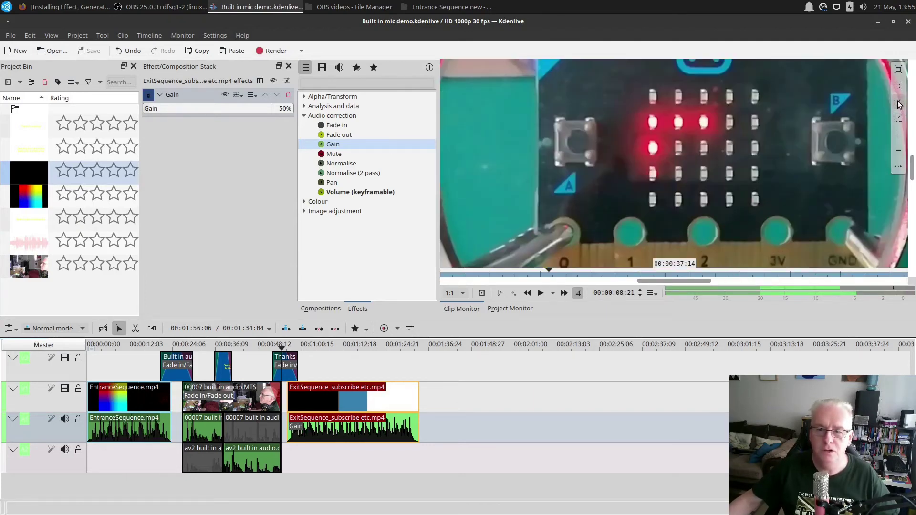
{"action": "left_click", "coordinate": [899, 118]}
{"action": "left_click", "coordinate": [899, 118]}
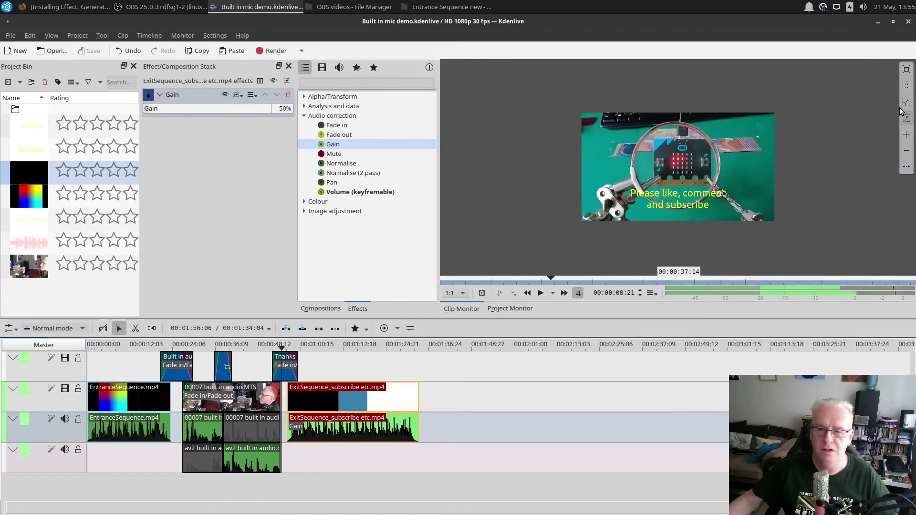
{"action": "left_click", "coordinate": [904, 105]}
Add a marker at 00:00:08:21 in the exit sequence clip, trying out its removal and adding it again.
{"action": "left_click", "coordinate": [900, 137]}
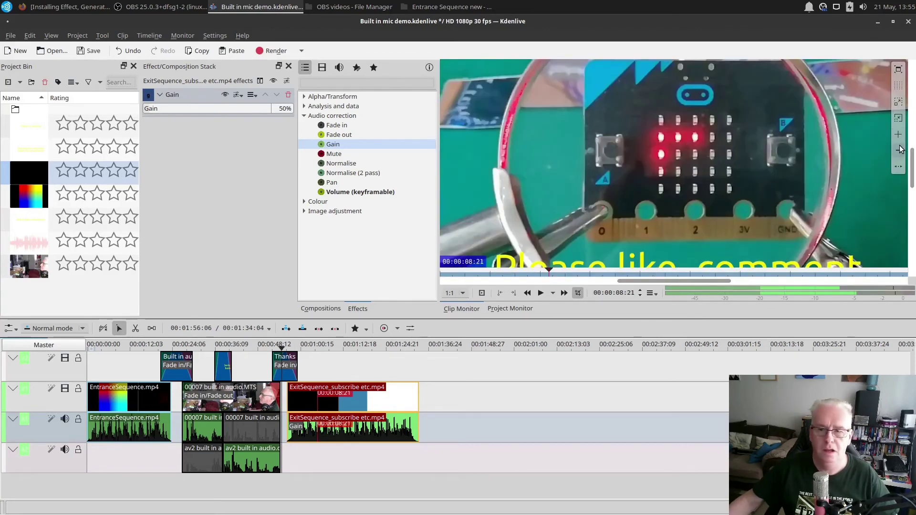
{"action": "left_click", "coordinate": [899, 151]}
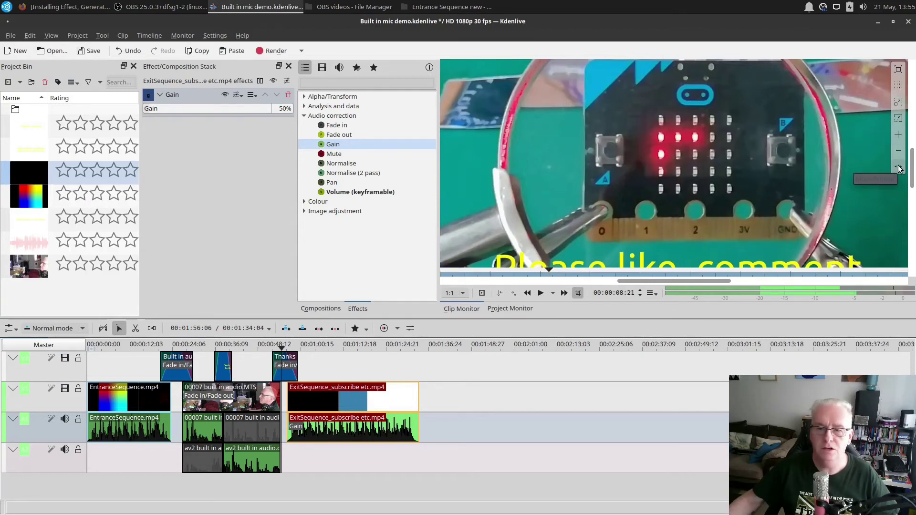
{"action": "left_click", "coordinate": [899, 136]}
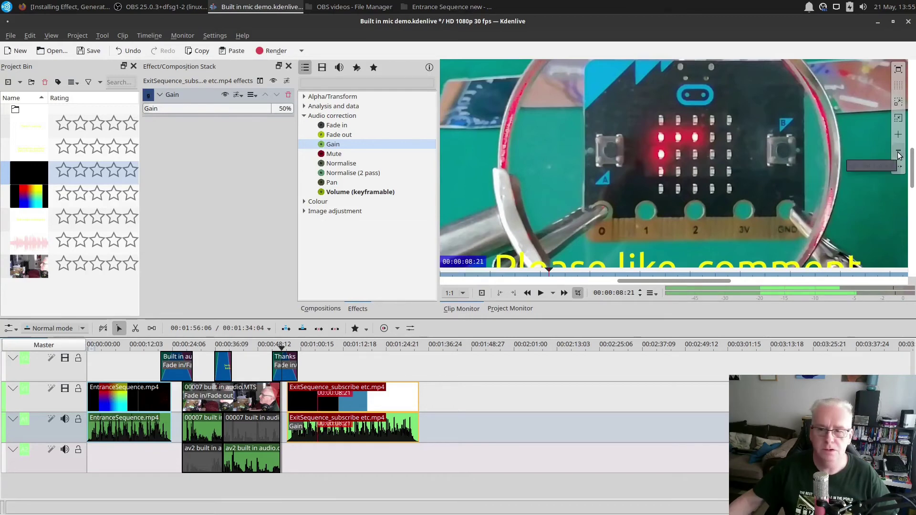
{"action": "left_click", "coordinate": [898, 152]}
{"action": "left_click", "coordinate": [899, 136]}
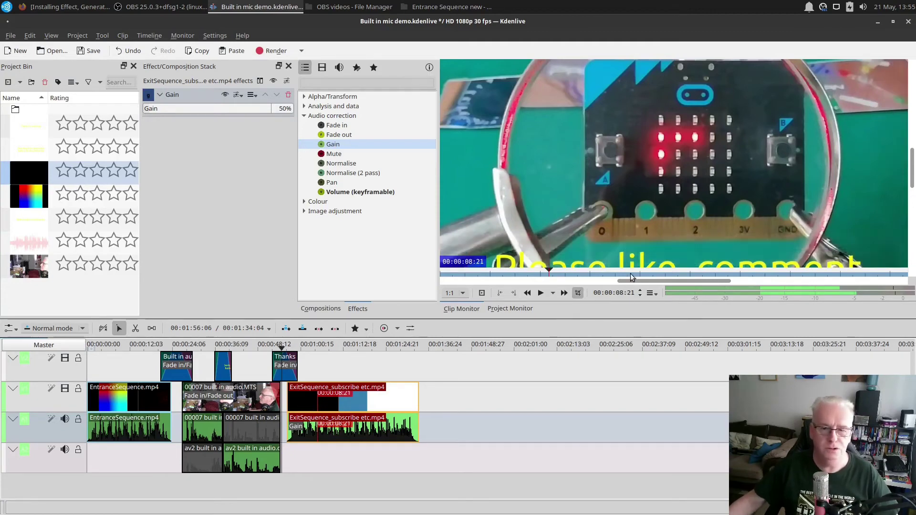
Step the exit sequence clip forward to 00:00:08:23 and play it briefly, pausing at 00:00:10:03.
{"action": "mouse_move", "coordinate": [640, 272]}
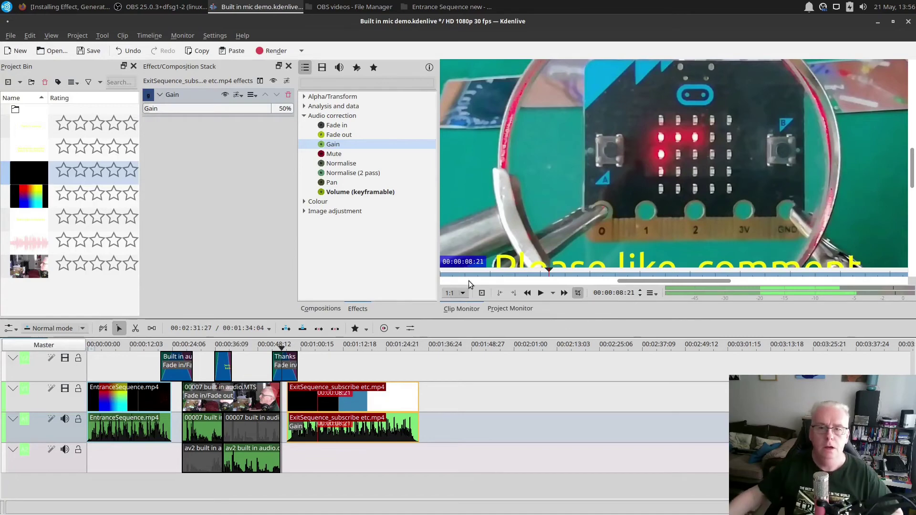
{"action": "scroll", "coordinate": [648, 190], "scroll_direction": "down", "scroll_amount": 2}
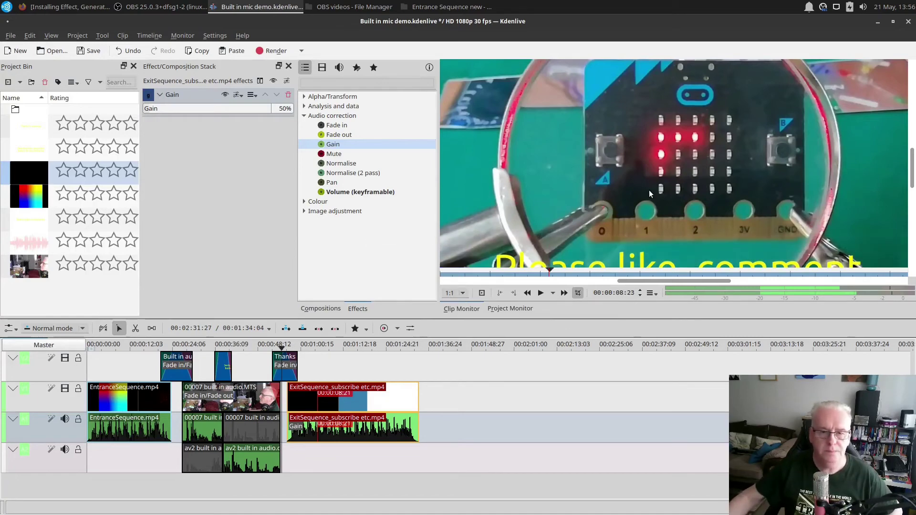
{"action": "left_click", "coordinate": [884, 170]}
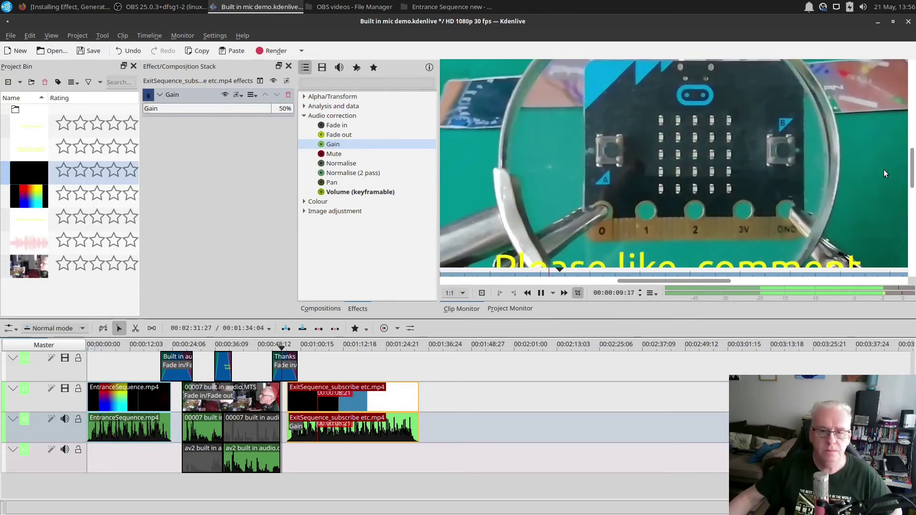
{"action": "left_click", "coordinate": [882, 169]}
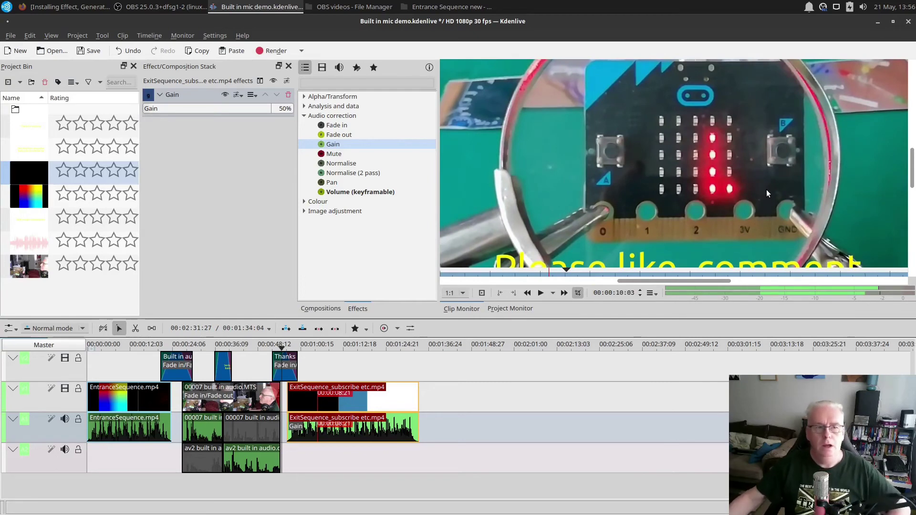
Open the render settings and try the Ultra-High Definition formats MP4-H265 (HEVC) and WebM-VP9.
{"action": "left_click", "coordinate": [293, 53]}
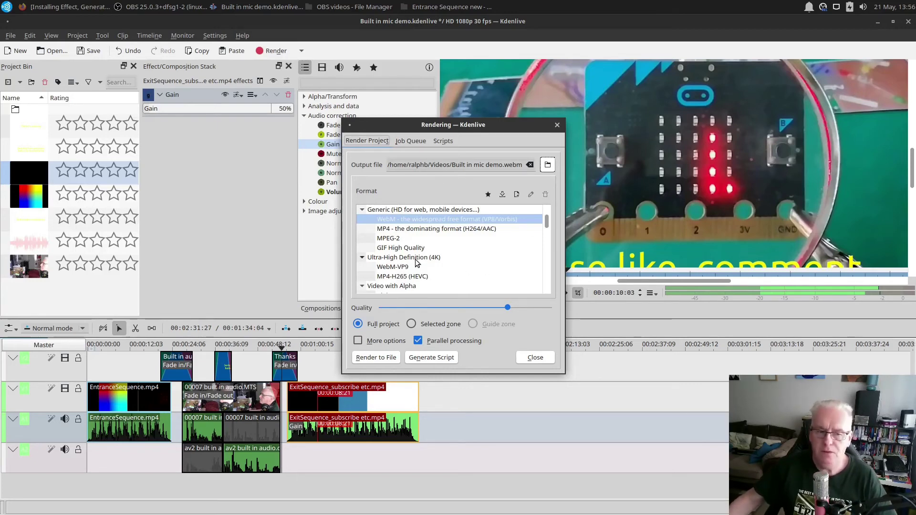
{"action": "left_click", "coordinate": [406, 276]}
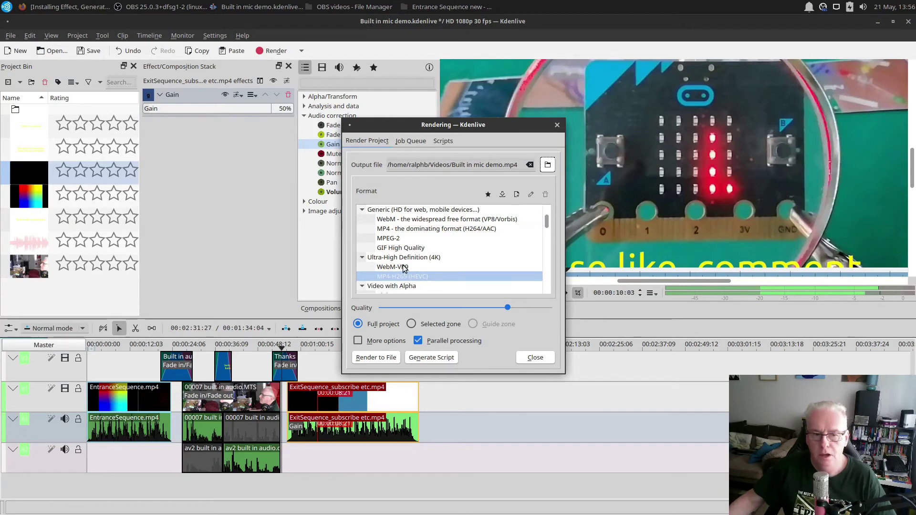
{"action": "left_click", "coordinate": [403, 267]}
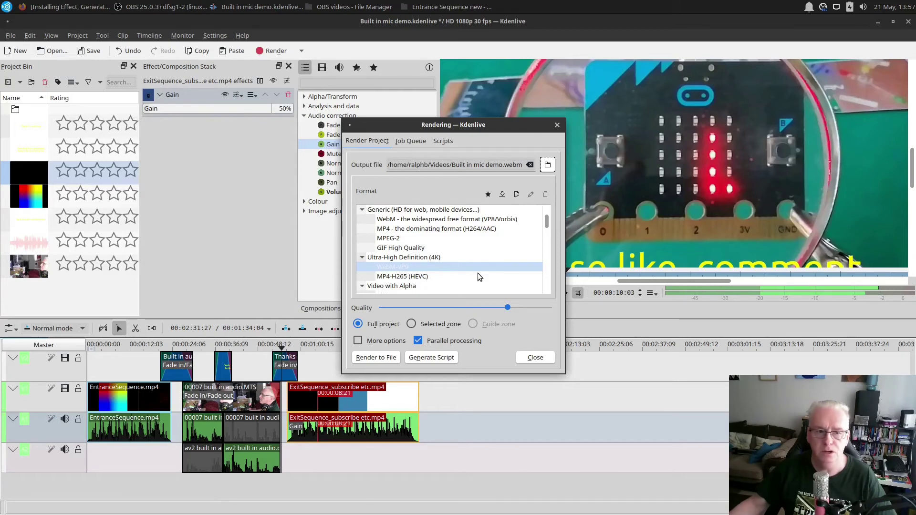
Compare the generic WebM (VP8/Vorbis), MP4 (H264/AAC) and MPEG-2 render formats, selecting MP4 last.
{"action": "left_click", "coordinate": [414, 211]}
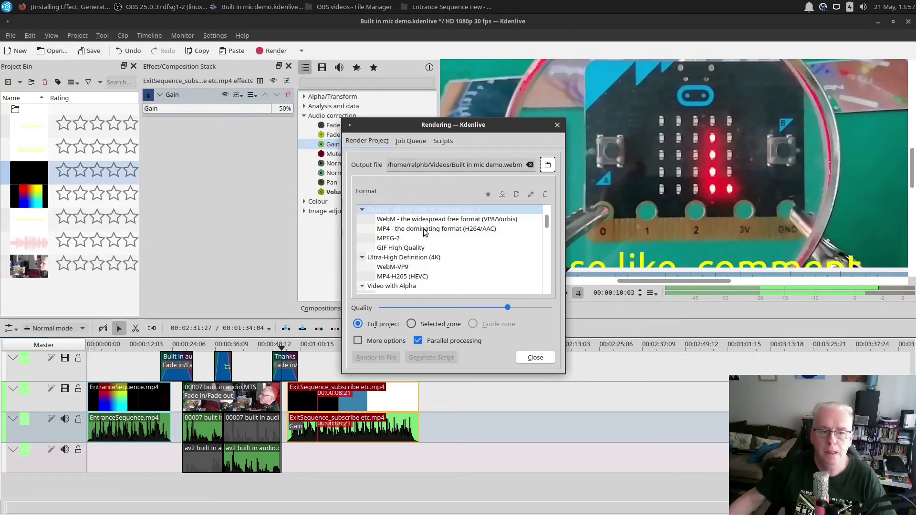
{"action": "left_click", "coordinate": [429, 221]}
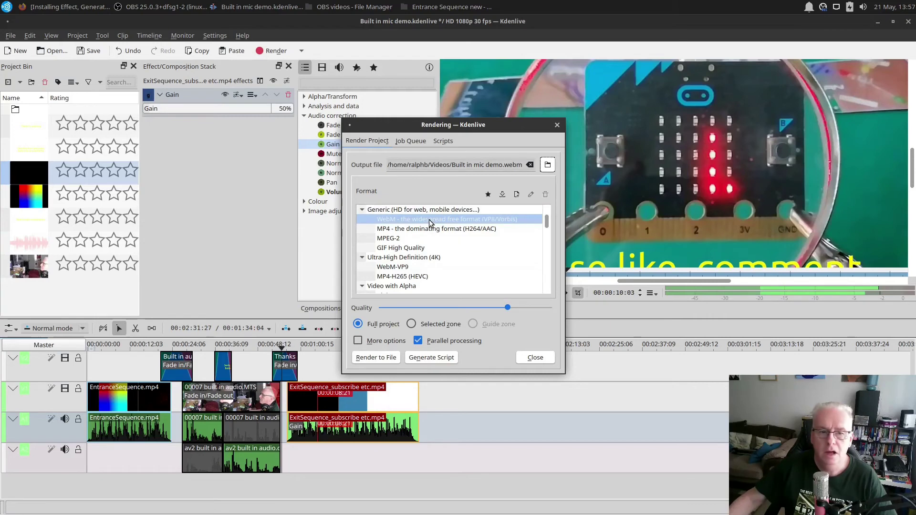
{"action": "left_click", "coordinate": [462, 229]}
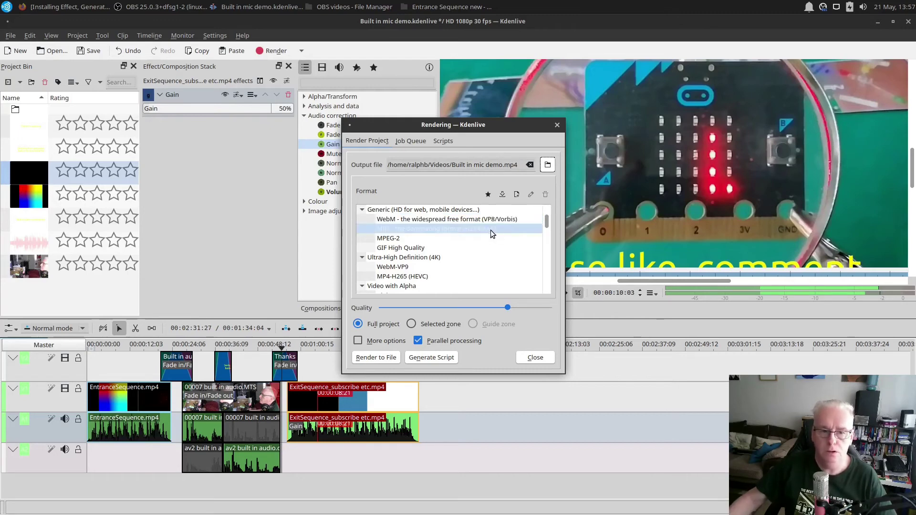
{"action": "left_click", "coordinate": [485, 220]}
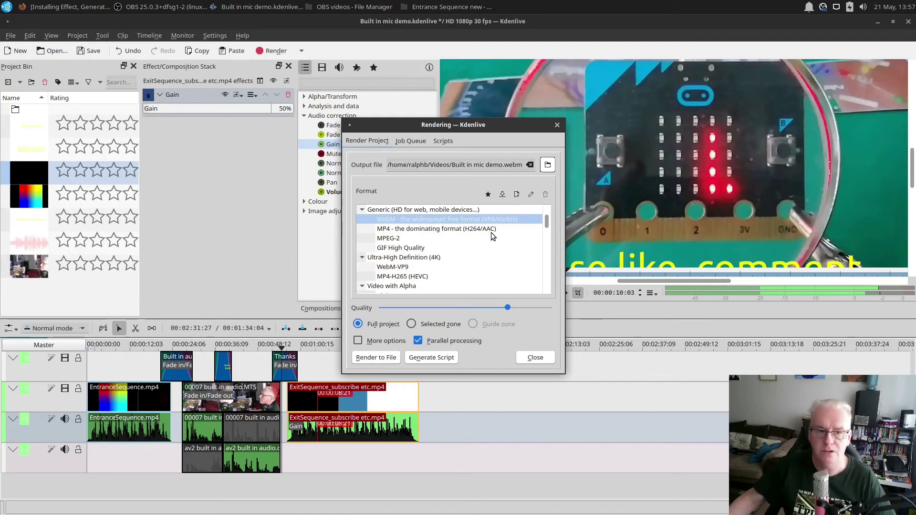
{"action": "left_click", "coordinate": [432, 229]}
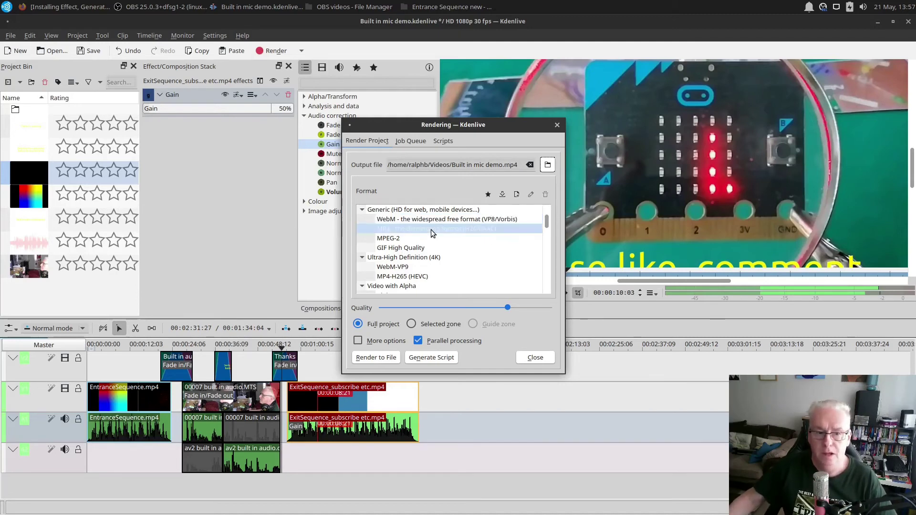
{"action": "left_click", "coordinate": [392, 240]}
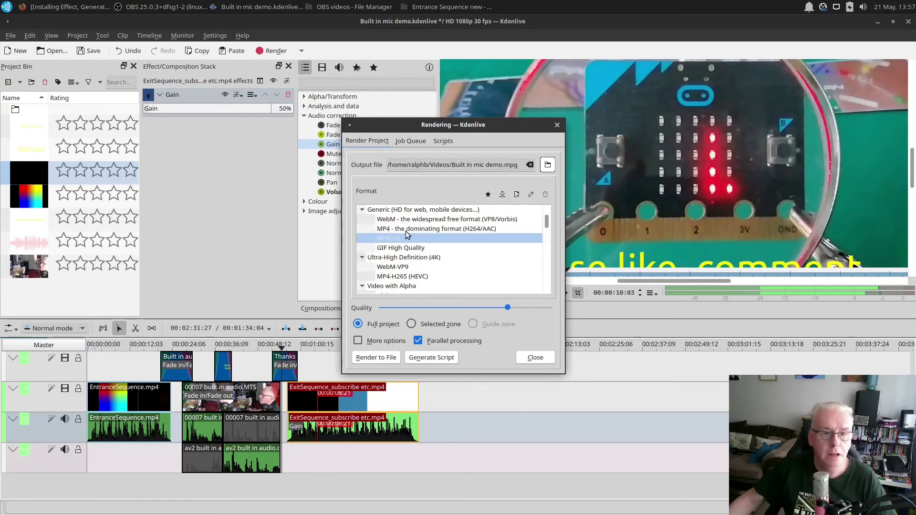
{"action": "left_click", "coordinate": [434, 229]}
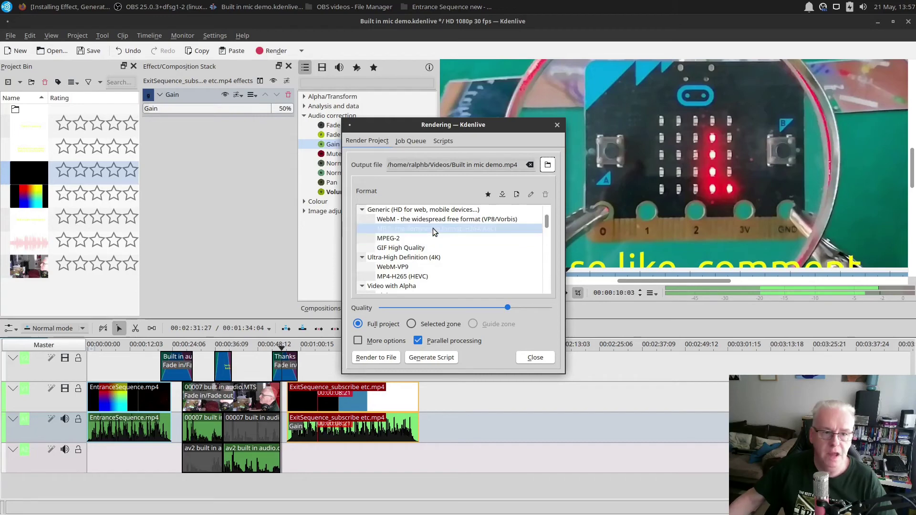
Try the MP4-H265 (HEVC) format and the old-TV formats Flash, MPEG4-ASP/MP3 (DivX compatible) and Windows Media Player.
{"action": "left_click", "coordinate": [402, 277]}
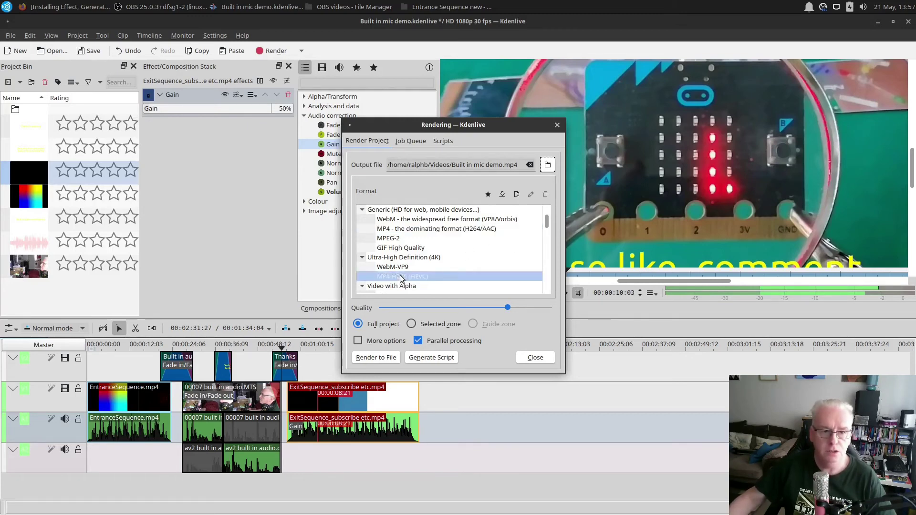
{"action": "scroll", "coordinate": [485, 256], "scroll_direction": "down", "scroll_amount": 2}
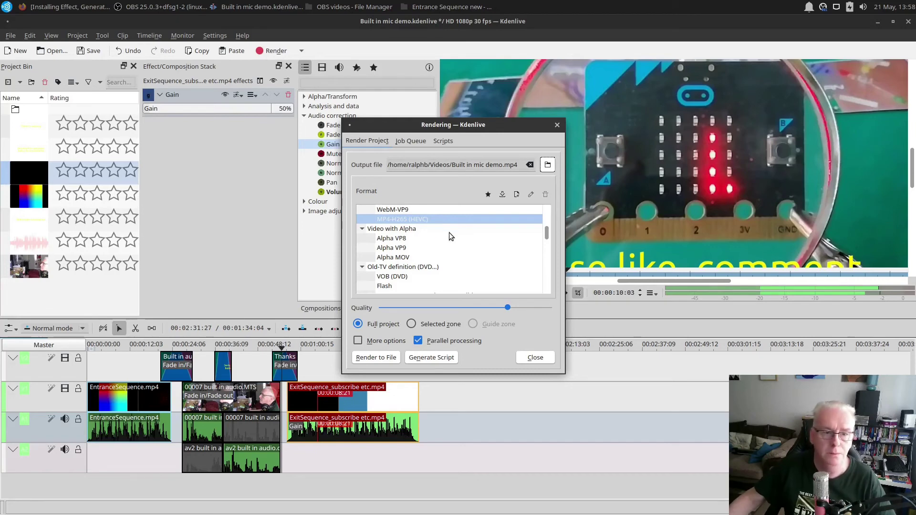
{"action": "scroll", "coordinate": [422, 241], "scroll_direction": "down", "scroll_amount": 2}
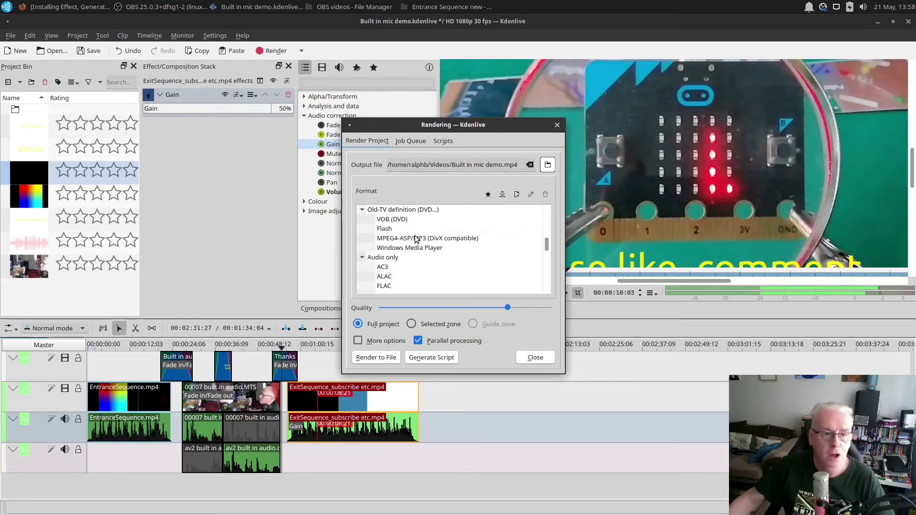
{"action": "left_click", "coordinate": [391, 229]}
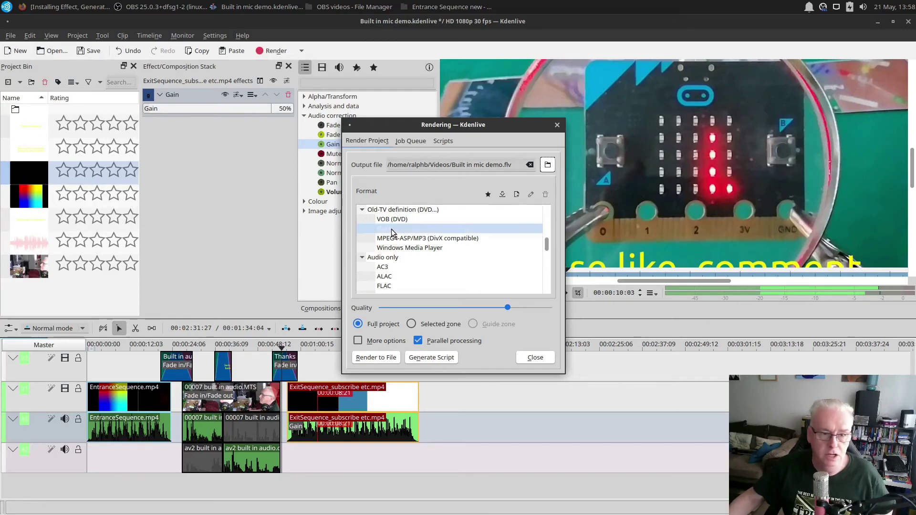
{"action": "left_click", "coordinate": [439, 238]}
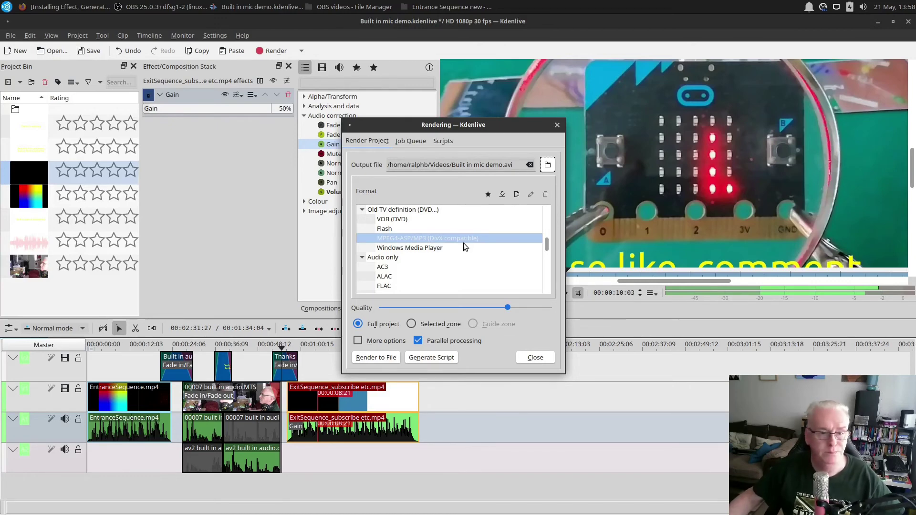
{"action": "left_click", "coordinate": [432, 249]}
Look through the audio-only, Lossless/HQ and image sequence render formats.
{"action": "scroll", "coordinate": [481, 256], "scroll_direction": "down", "scroll_amount": 2}
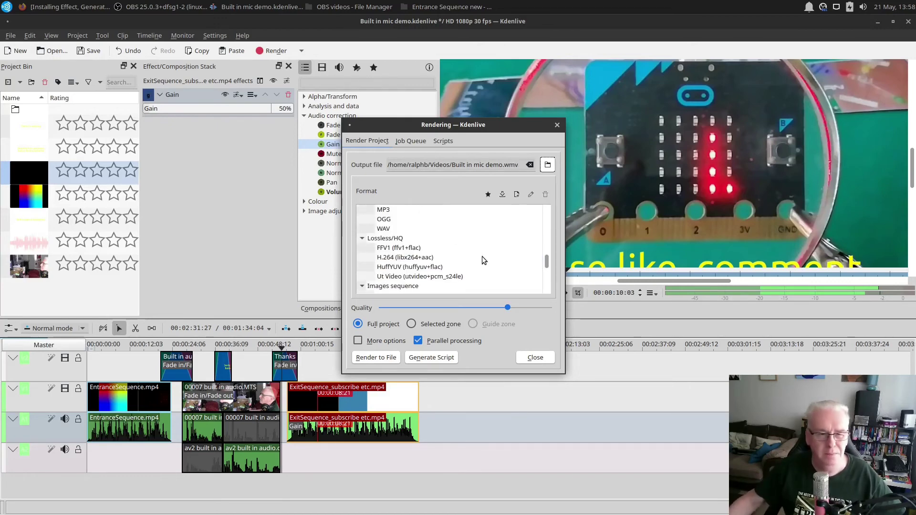
{"action": "scroll", "coordinate": [462, 256], "scroll_direction": "up", "scroll_amount": 2}
{"action": "scroll", "coordinate": [462, 256], "scroll_direction": "down", "scroll_amount": 1}
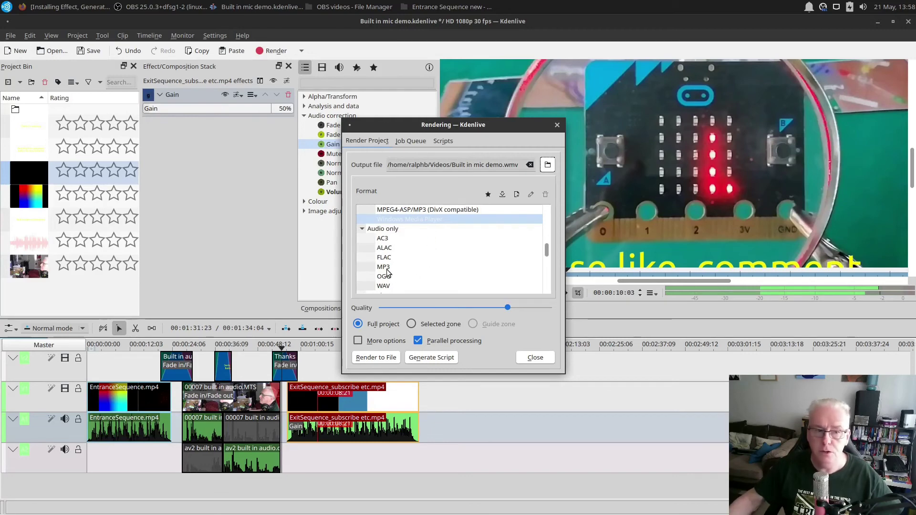
{"action": "scroll", "coordinate": [394, 252], "scroll_direction": "down", "scroll_amount": 3}
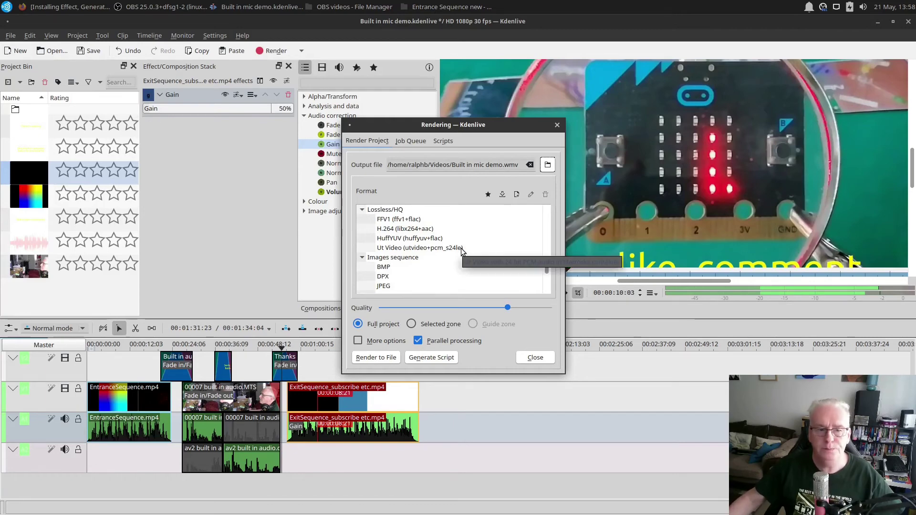
{"action": "scroll", "coordinate": [461, 252], "scroll_direction": "down", "scroll_amount": 2}
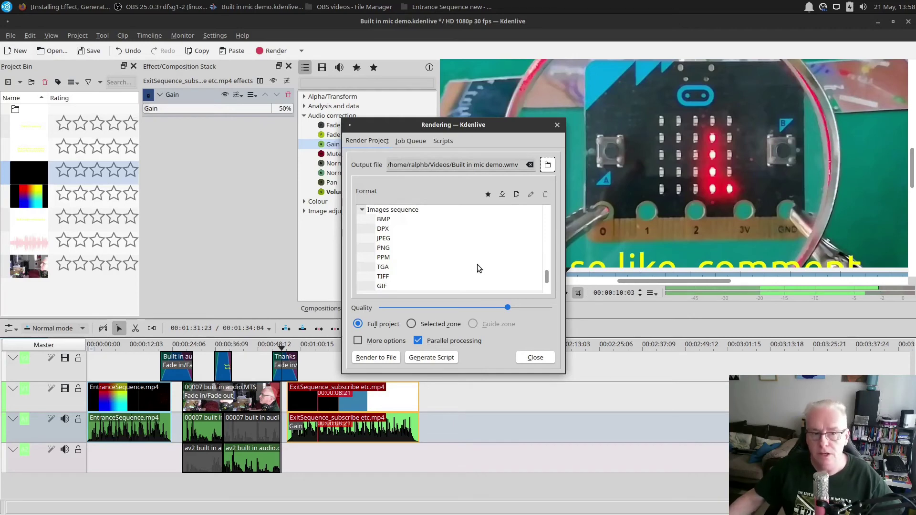
Choose the generic MP4 (H264/AAC) format and set the output to Built in mic demo.mp4 in the OBS videos folder.
{"action": "scroll", "coordinate": [477, 264], "scroll_direction": "up", "scroll_amount": 10}
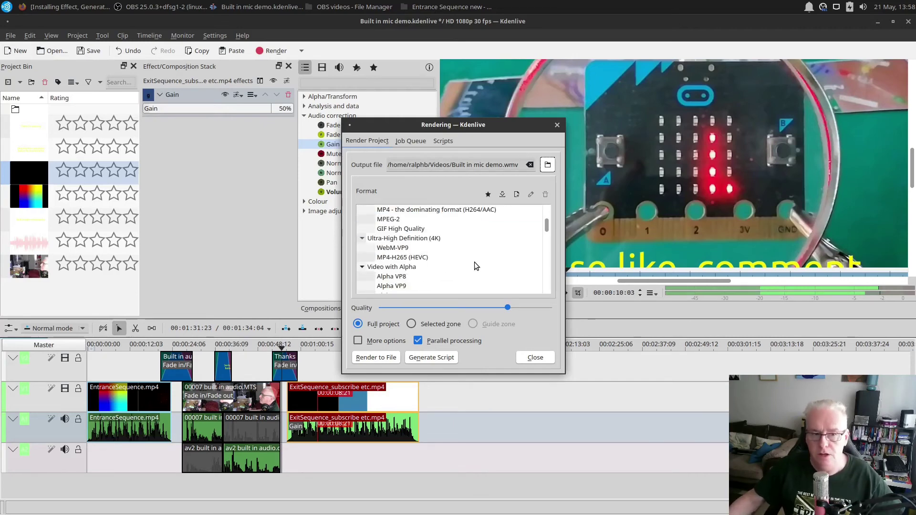
{"action": "left_click", "coordinate": [445, 230]}
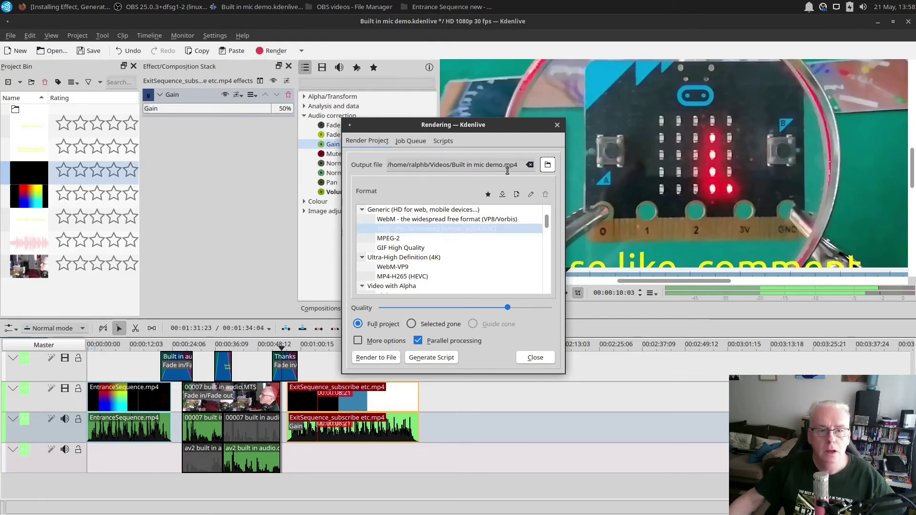
{"action": "left_click", "coordinate": [547, 165]}
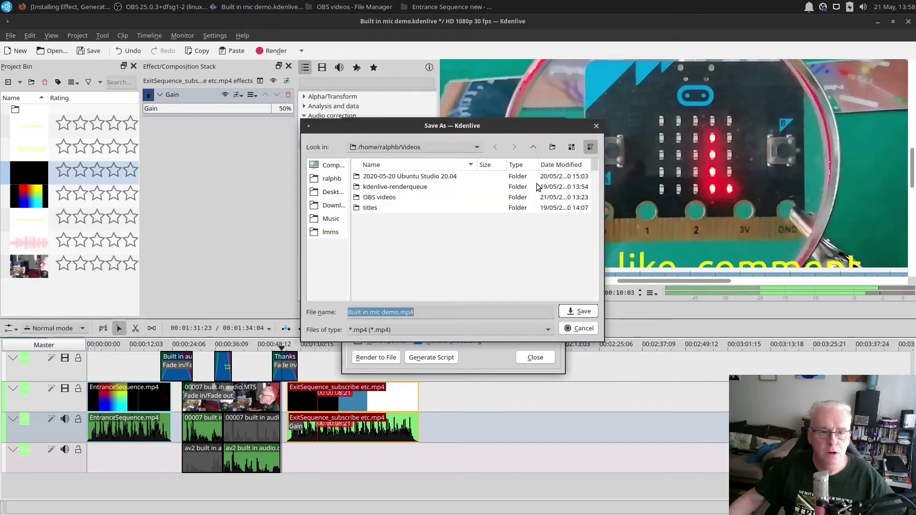
{"action": "double_click", "coordinate": [382, 197]}
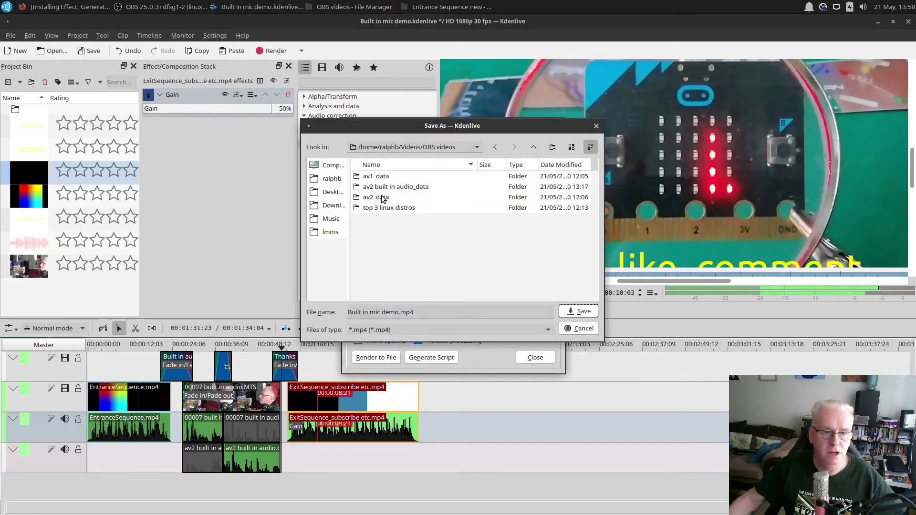
{"action": "left_click", "coordinate": [564, 311]}
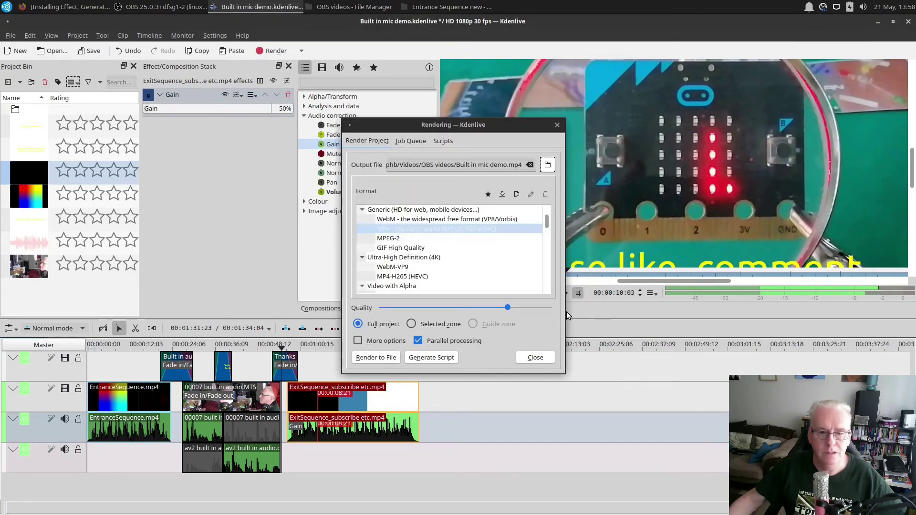
Render the full project to the file, then clear the finished job from the queue and close the rendering window.
{"action": "left_click", "coordinate": [385, 359]}
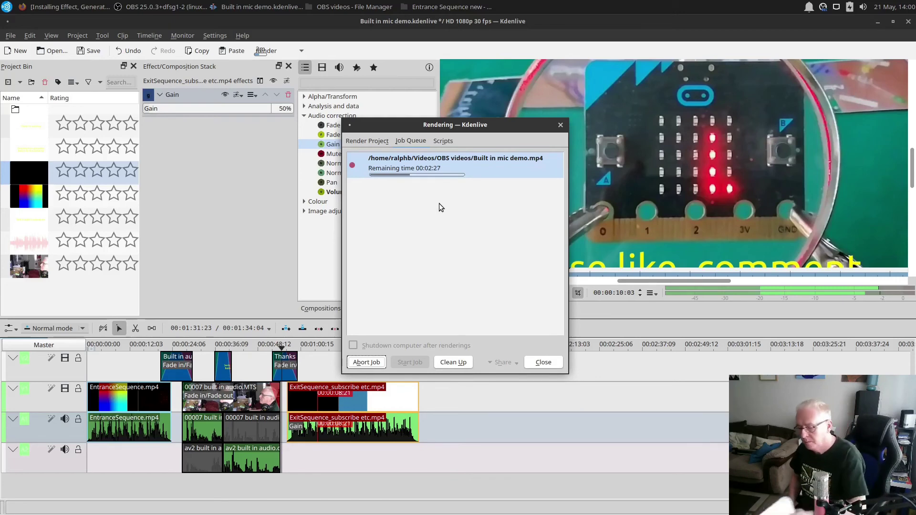
{"action": "key", "text": "Print"}
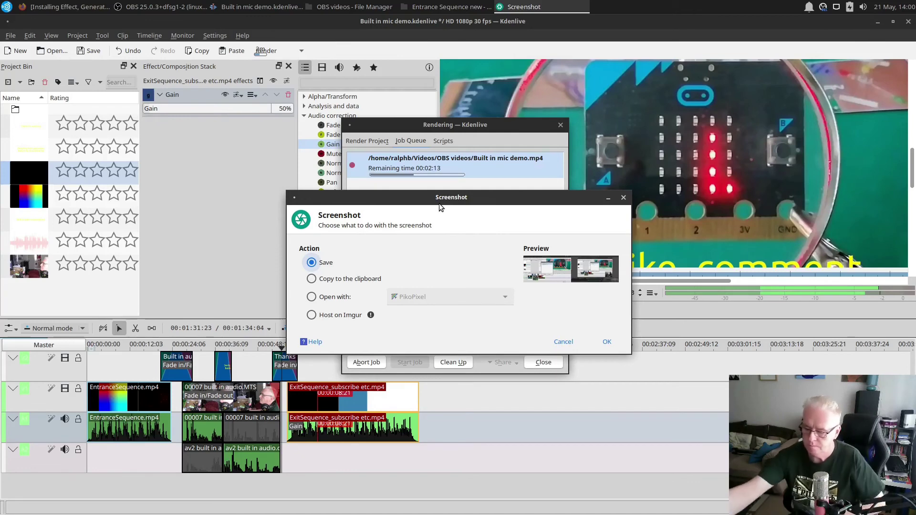
{"action": "left_click", "coordinate": [561, 342]}
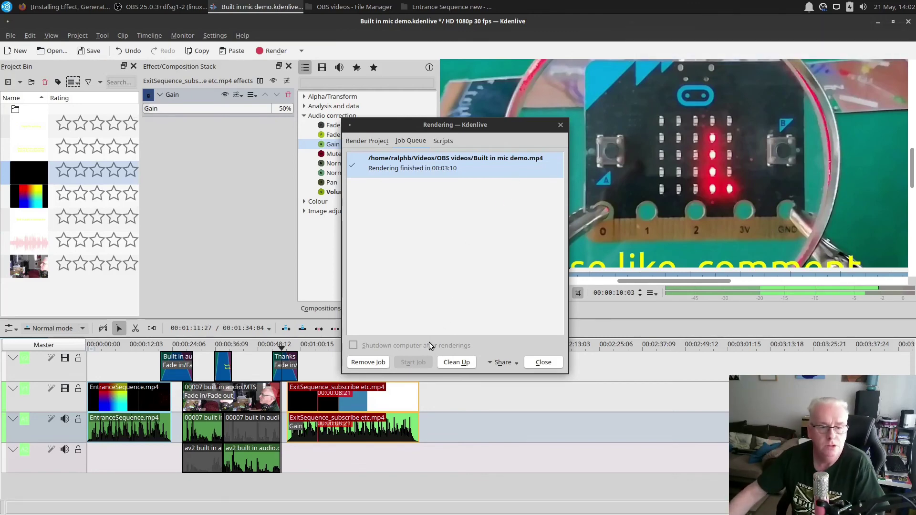
{"action": "left_click", "coordinate": [467, 365]}
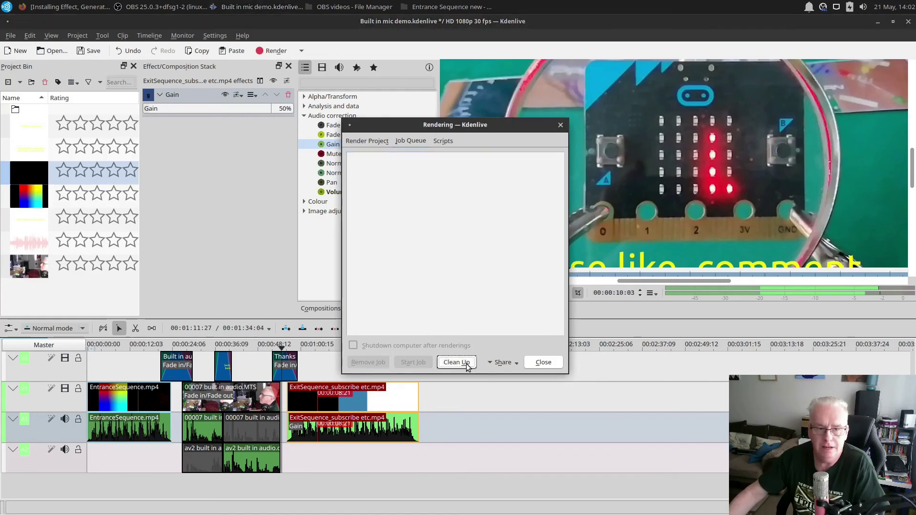
{"action": "left_click", "coordinate": [543, 362]}
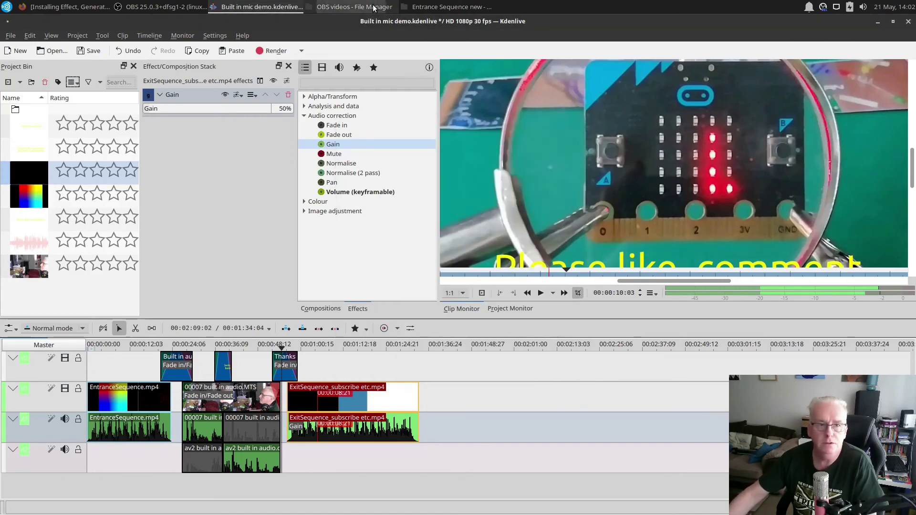
Switch to the File Manager's OBS videos folder and play the rendered Built in mic demo.mp4 full screen.
{"action": "left_click", "coordinate": [354, 7]}
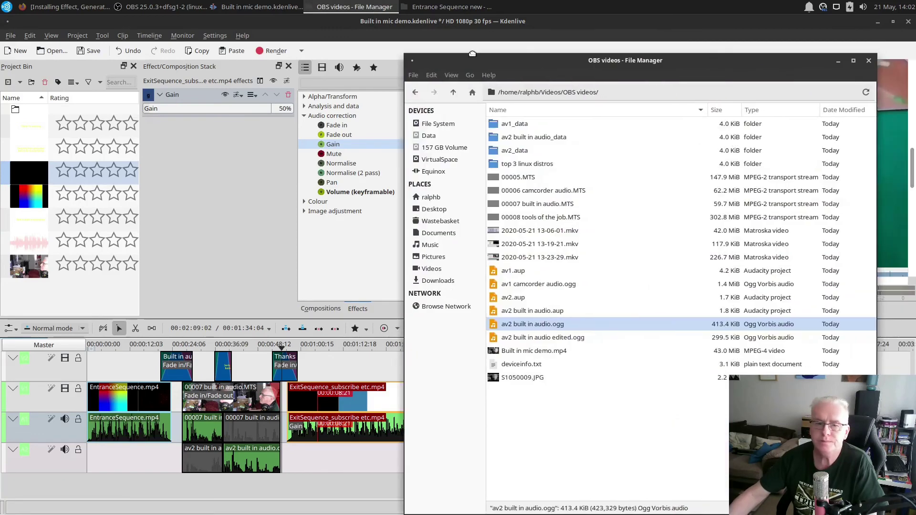
{"action": "left_click_drag", "start_coordinate": [620, 60], "coordinate": [483, 60]}
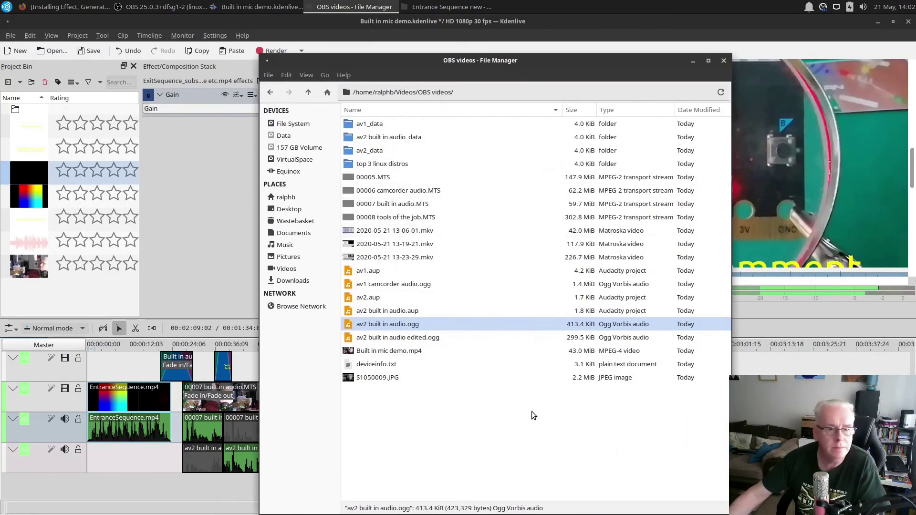
{"action": "left_click", "coordinate": [513, 430]}
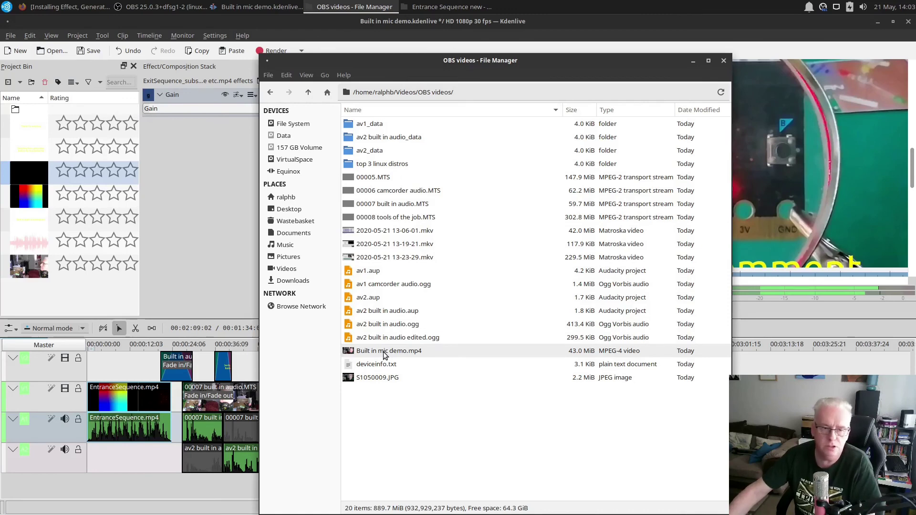
{"action": "double_click", "coordinate": [384, 353]}
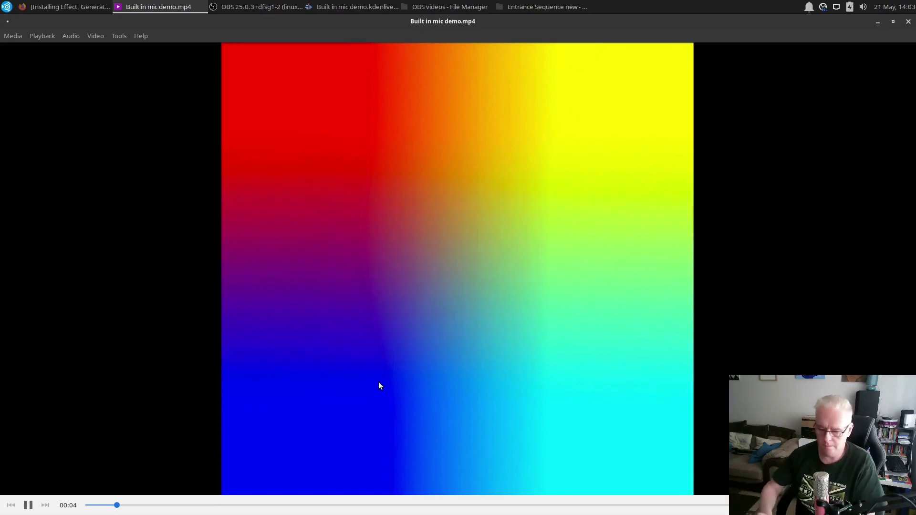
{"action": "key", "text": "F11"}
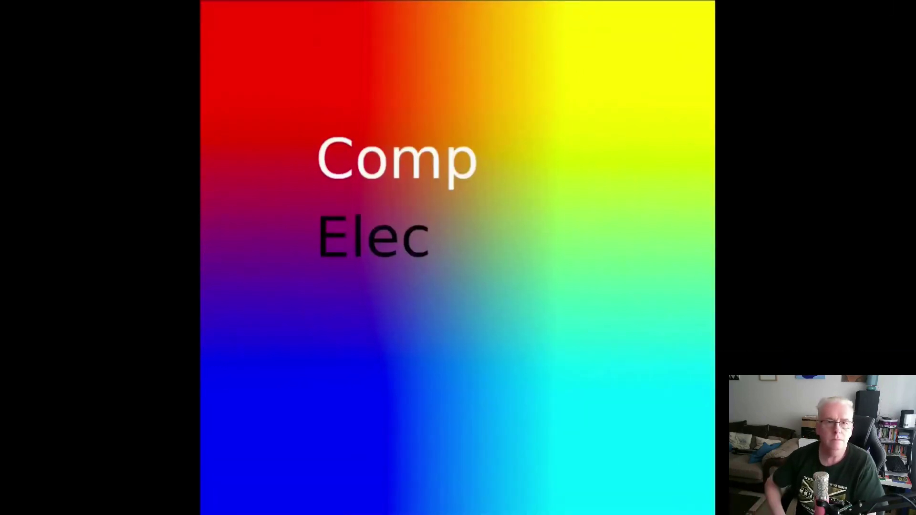